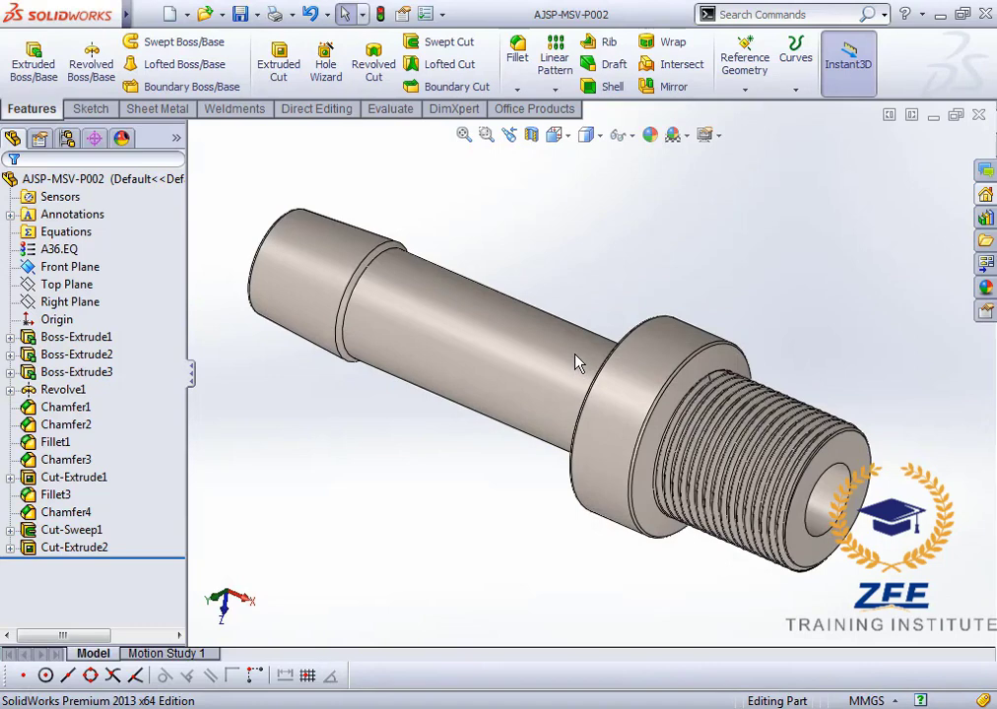
# Create a new part document and start a sketch on the Right Plane.
pyautogui.click(168, 14)
pyautogui.click(619, 557)
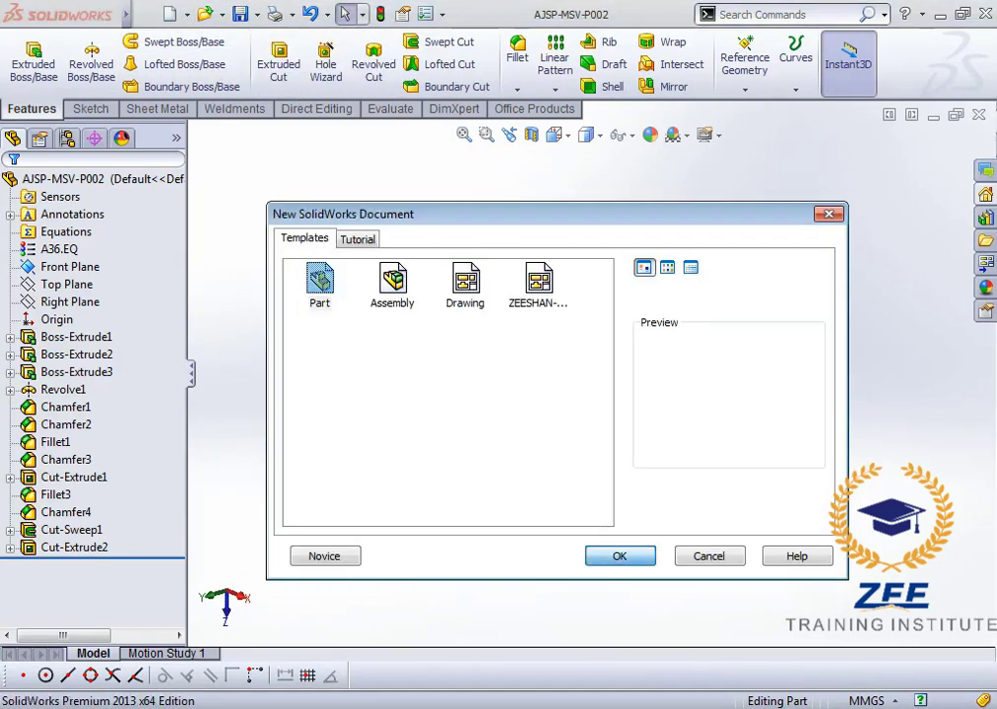
pyautogui.click(86, 109)
pyautogui.click(26, 54)
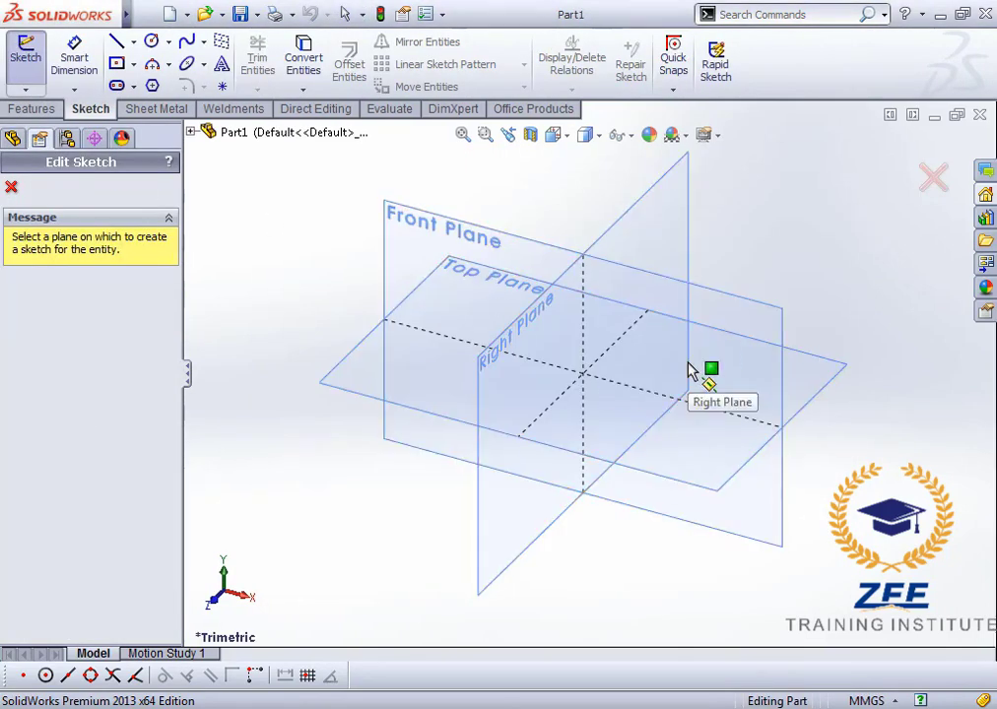
pyautogui.scroll(-2, 512, 299)
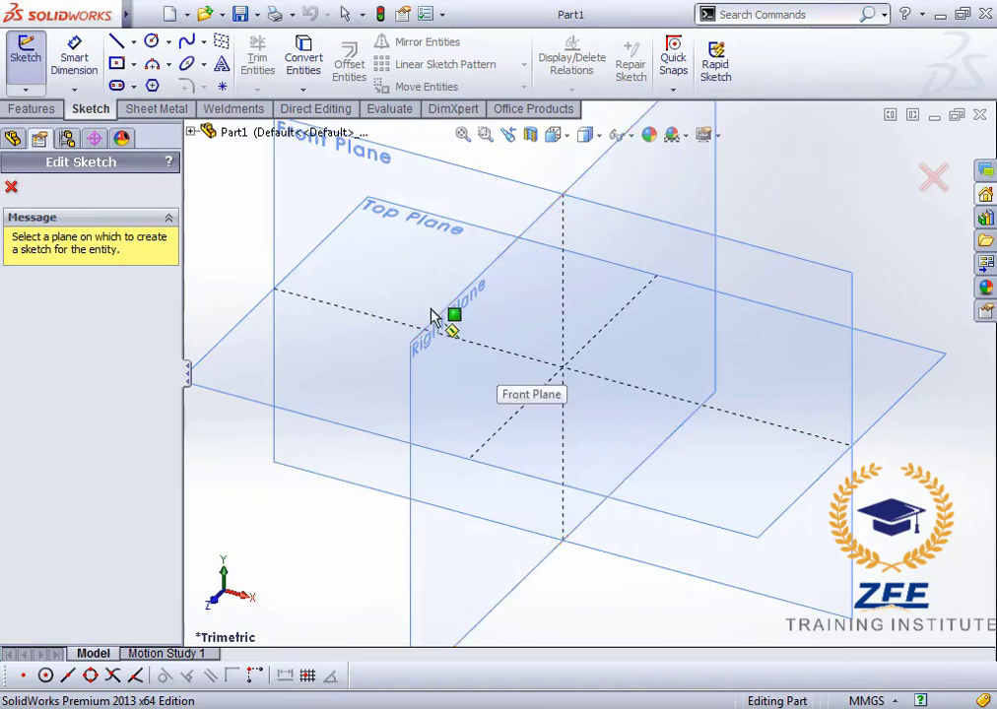
pyautogui.scroll(3, 502, 261)
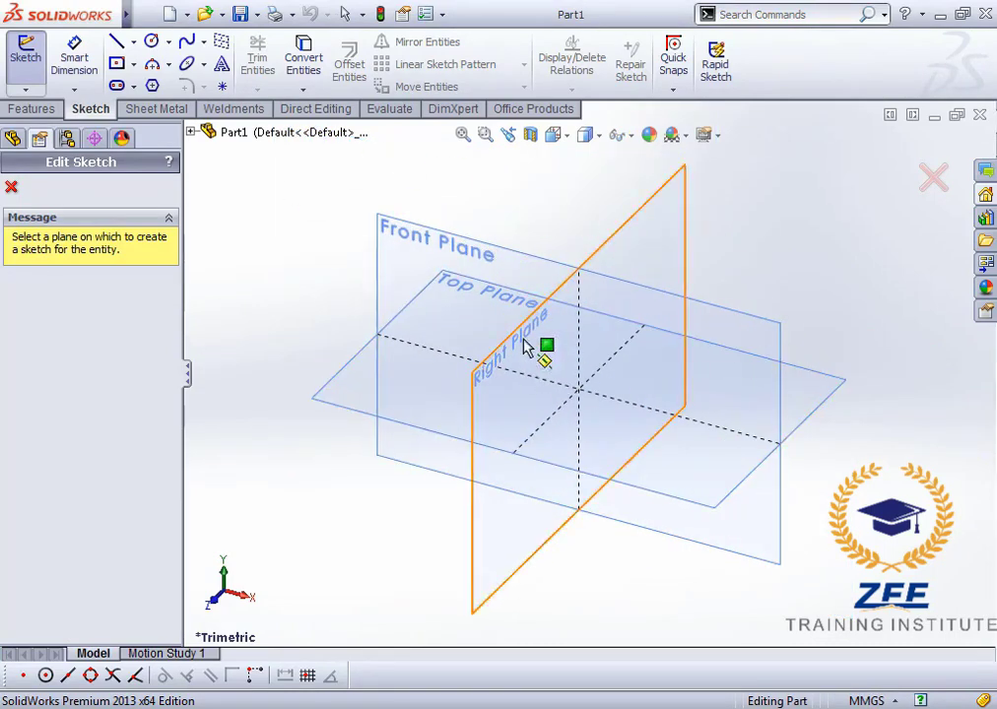
pyautogui.scroll(-3, 537, 315)
pyautogui.scroll(2, 599, 390)
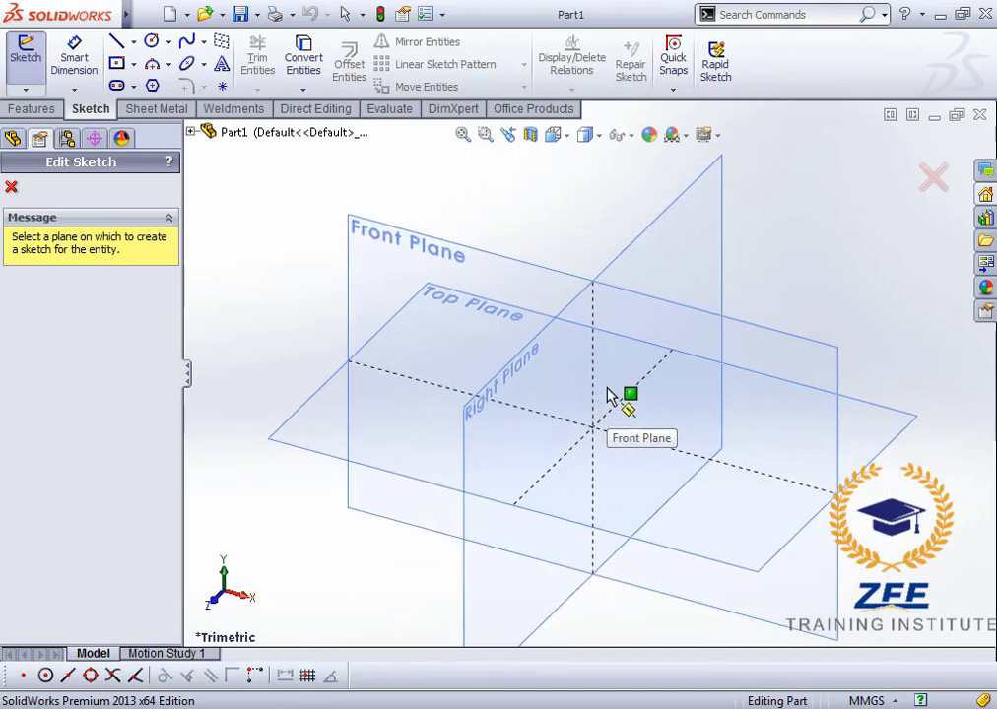
pyautogui.scroll(3, 606, 390)
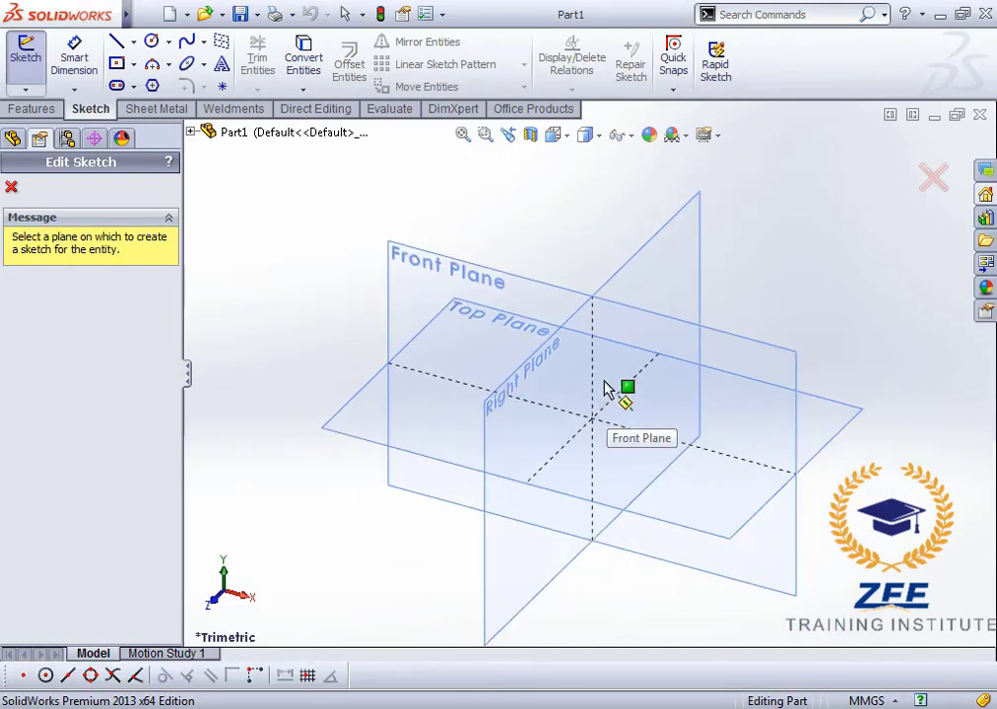
pyautogui.scroll(-3, 601, 360)
pyautogui.scroll(2, 603, 394)
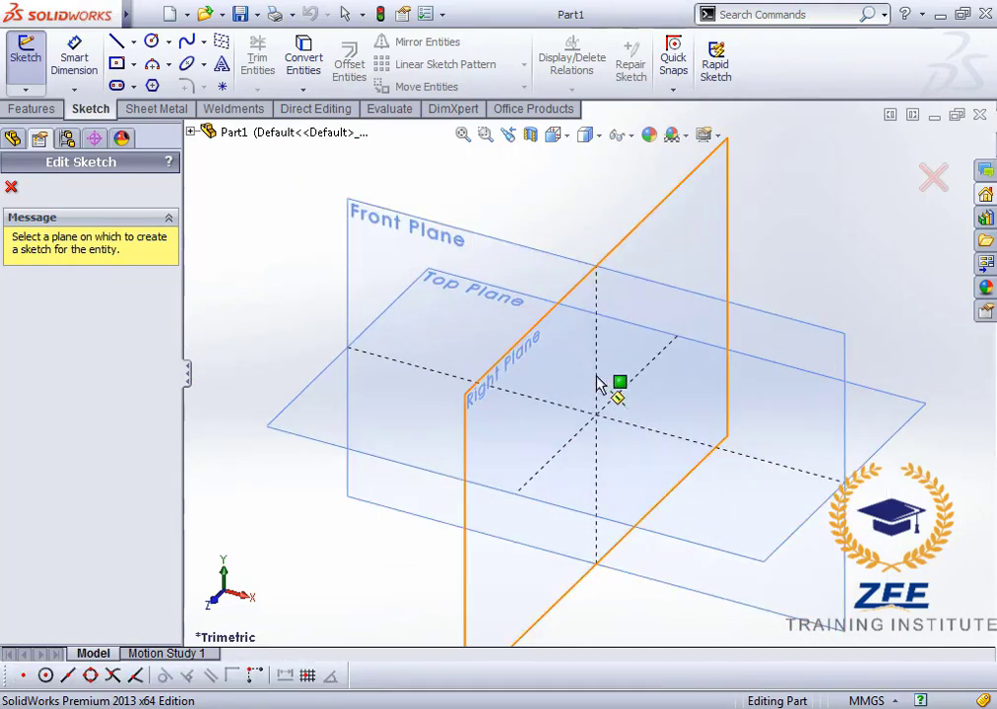
pyautogui.scroll(-2, 597, 384)
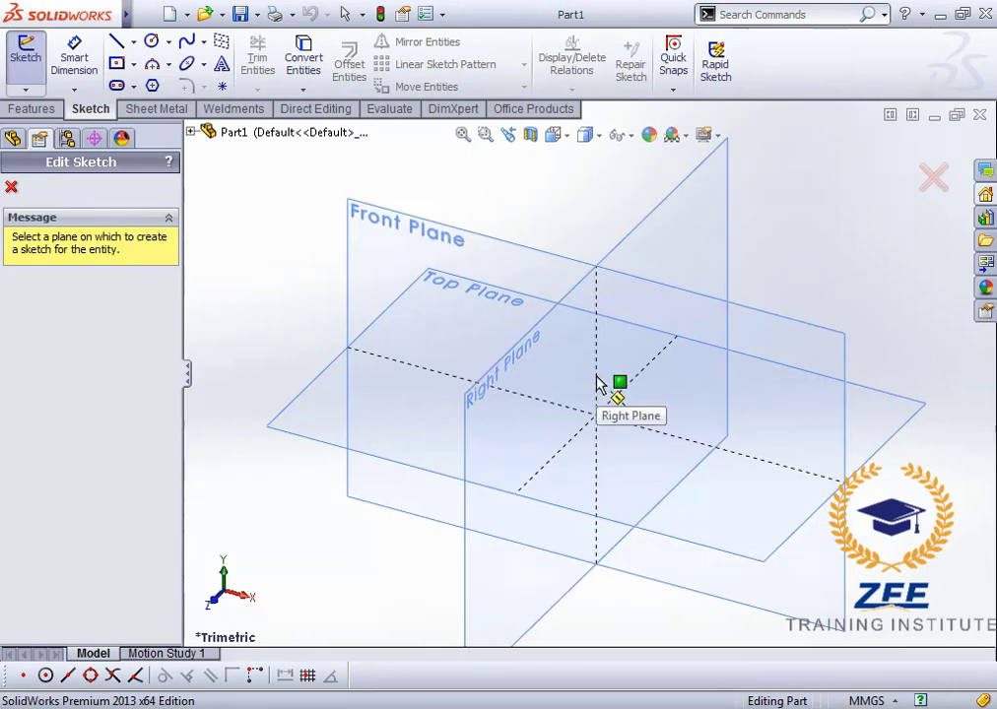
pyautogui.scroll(2, 597, 382)
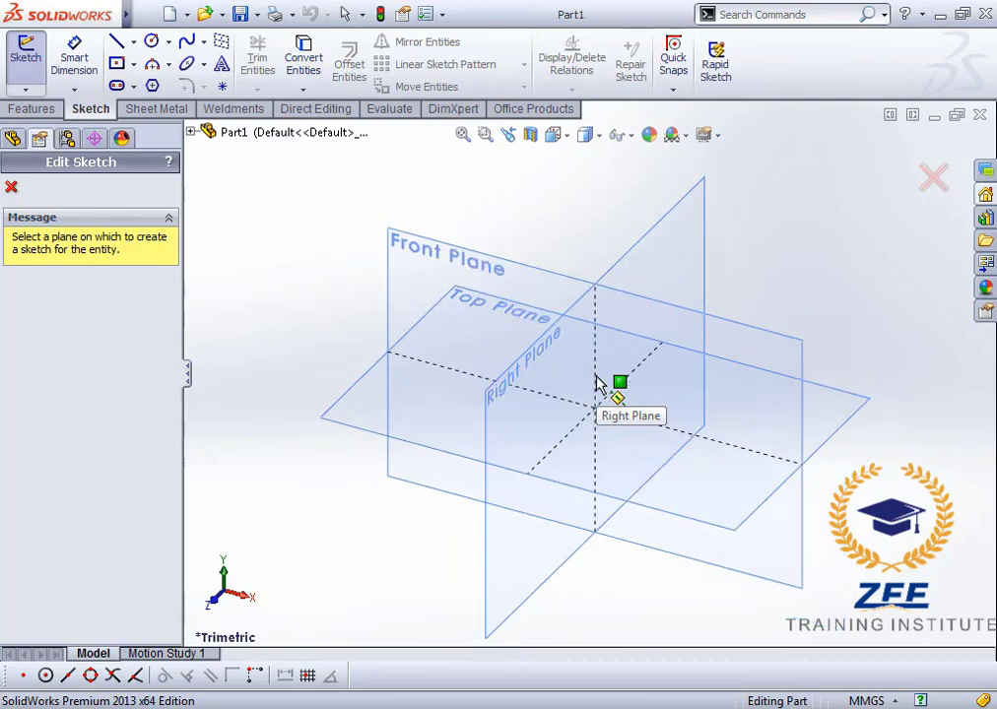
pyautogui.scroll(-2, 603, 370)
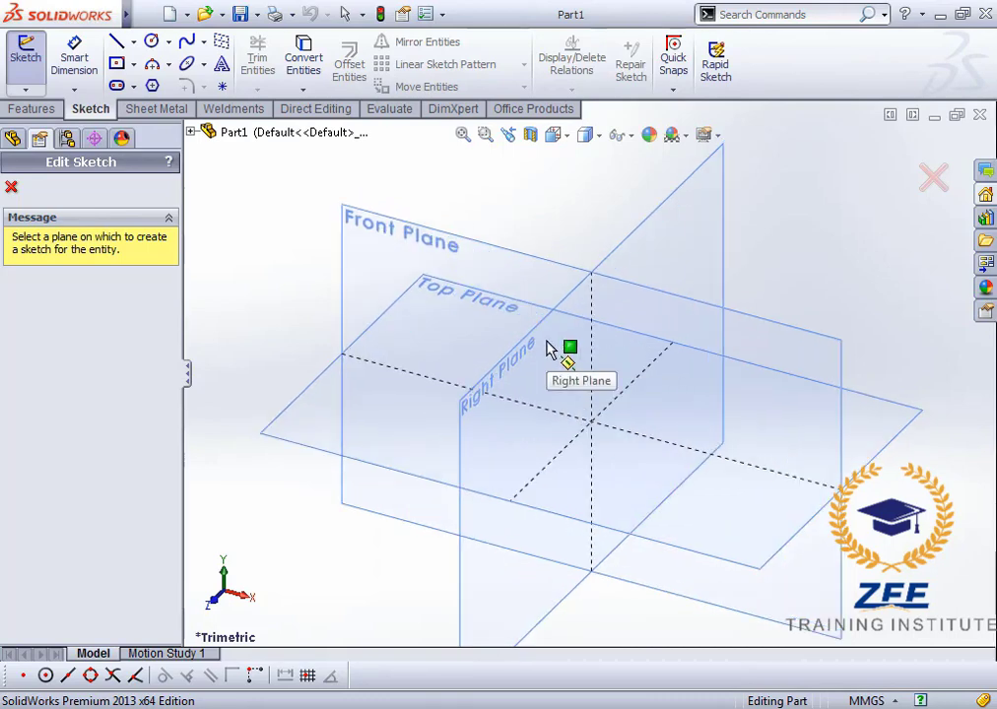
pyautogui.click(483, 399)
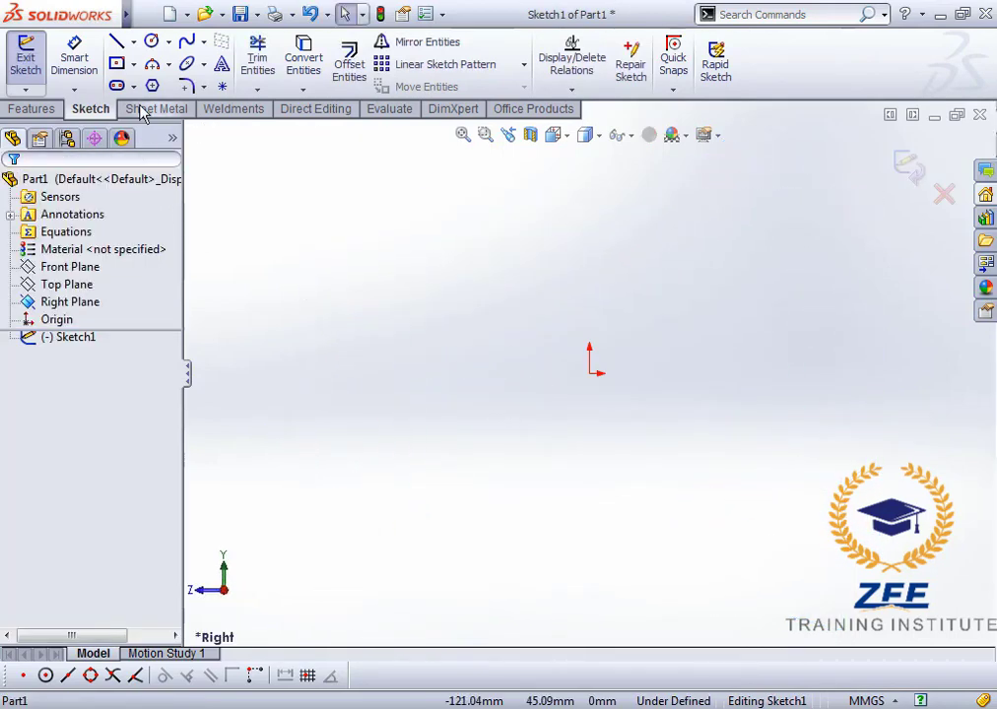
# Sketch a circle about 42 mm in diameter, centred on the origin.
pyautogui.click(152, 43)
pyautogui.click(589, 373)
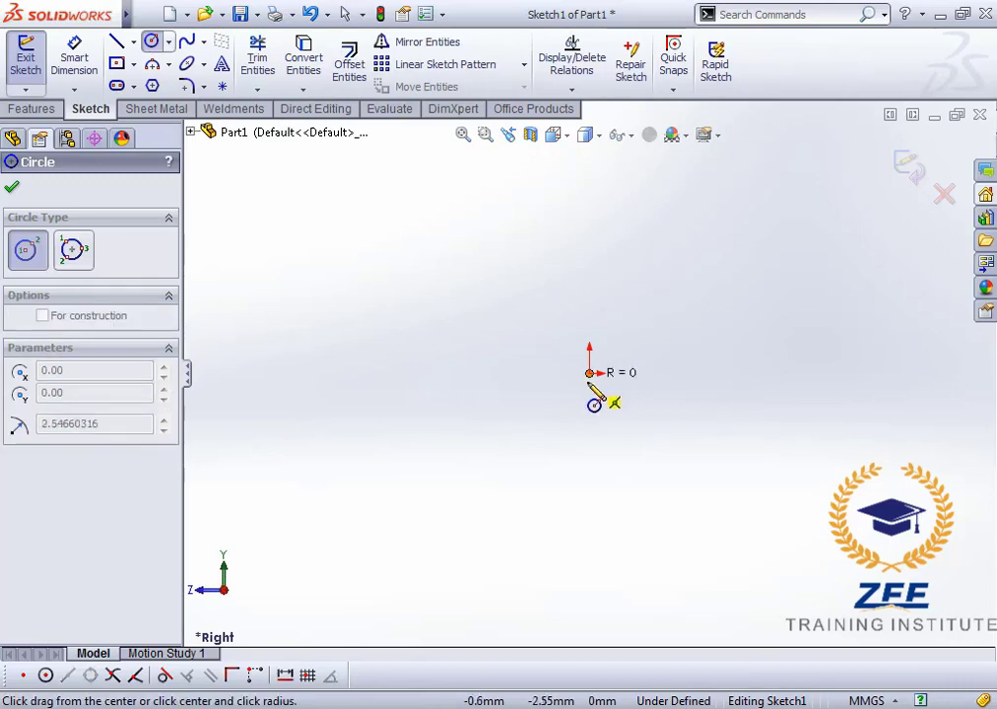
pyautogui.click(608, 438)
pyautogui.press('Escape')
# Dimension the circle's diameter as 16 mm.
pyautogui.scroll(-3, 661, 355)
pyautogui.scroll(-2, 664, 364)
pyautogui.click(74, 57)
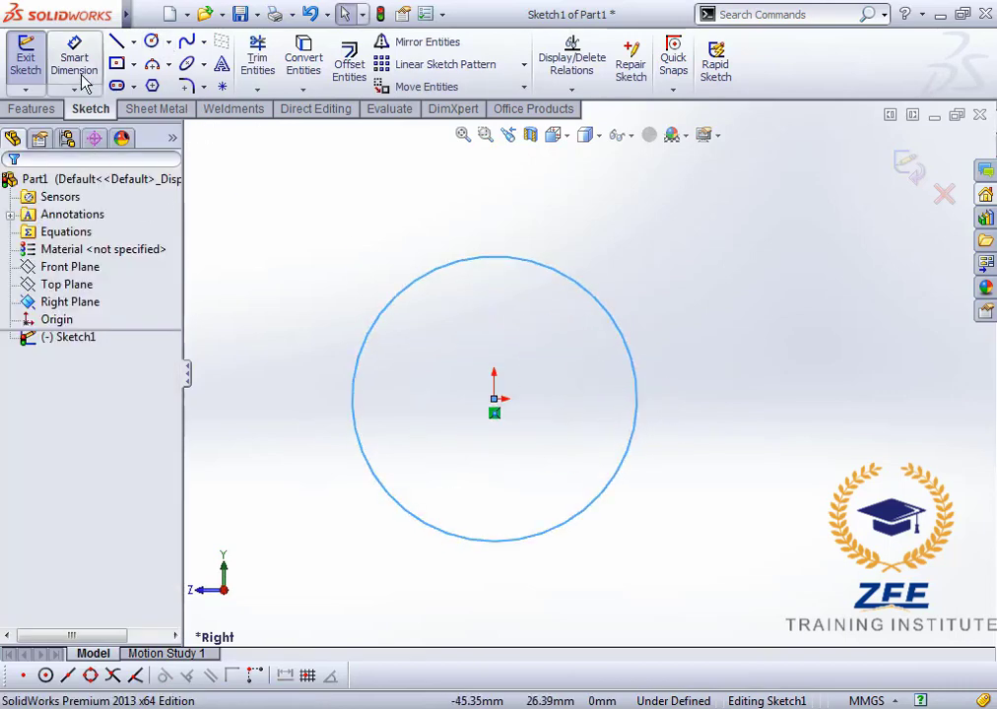
pyautogui.click(615, 332)
pyautogui.click(625, 328)
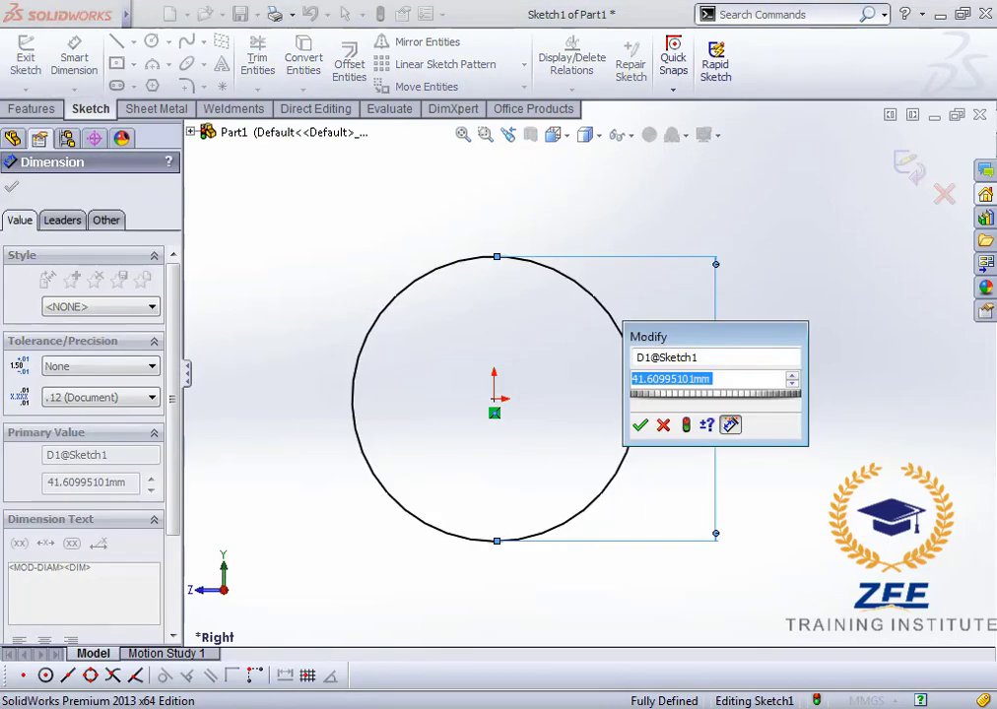
pyautogui.write('16')
pyautogui.press('Return')
pyautogui.press('Escape')
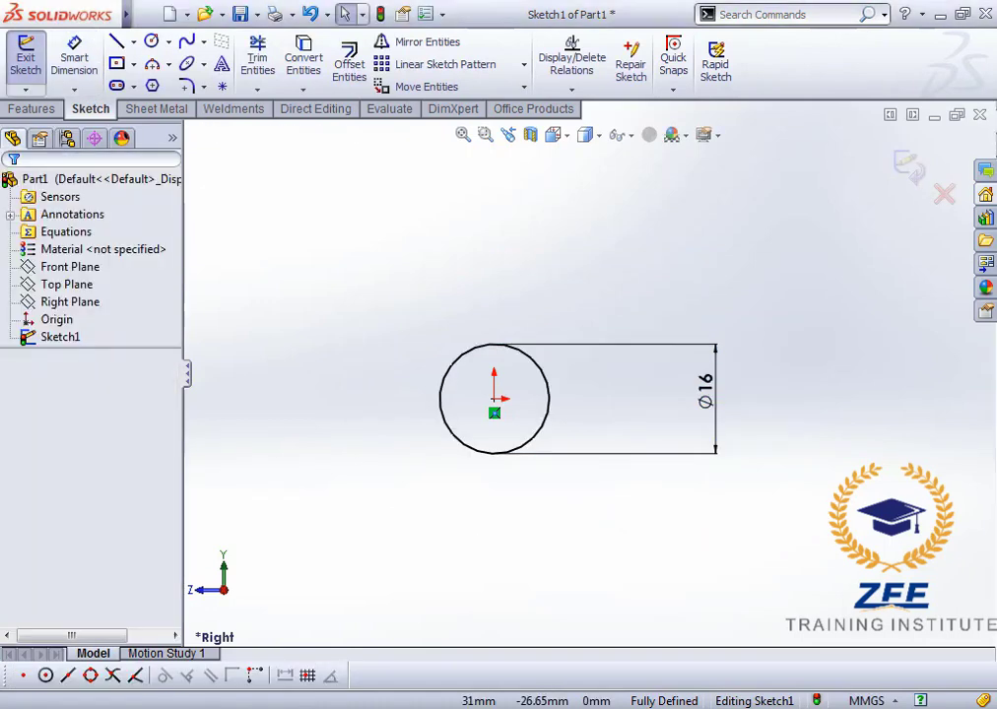
# Extrude the circle as a blind boss 16 mm deep in the reversed direction.
pyautogui.scroll(-5, 485, 396)
pyautogui.click(32, 109)
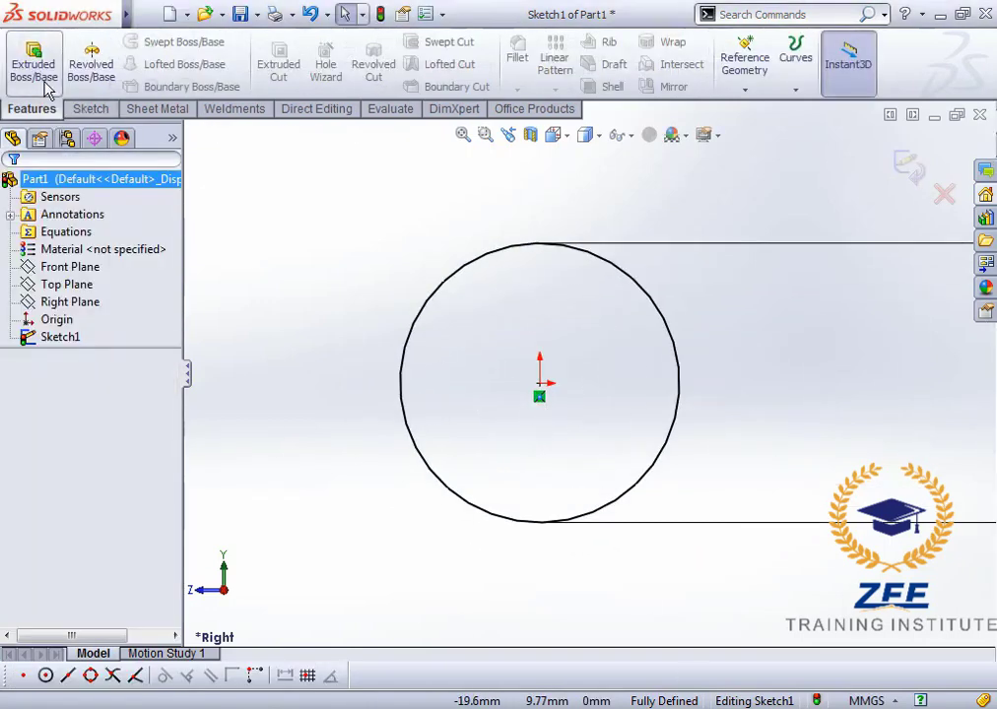
pyautogui.click(34, 64)
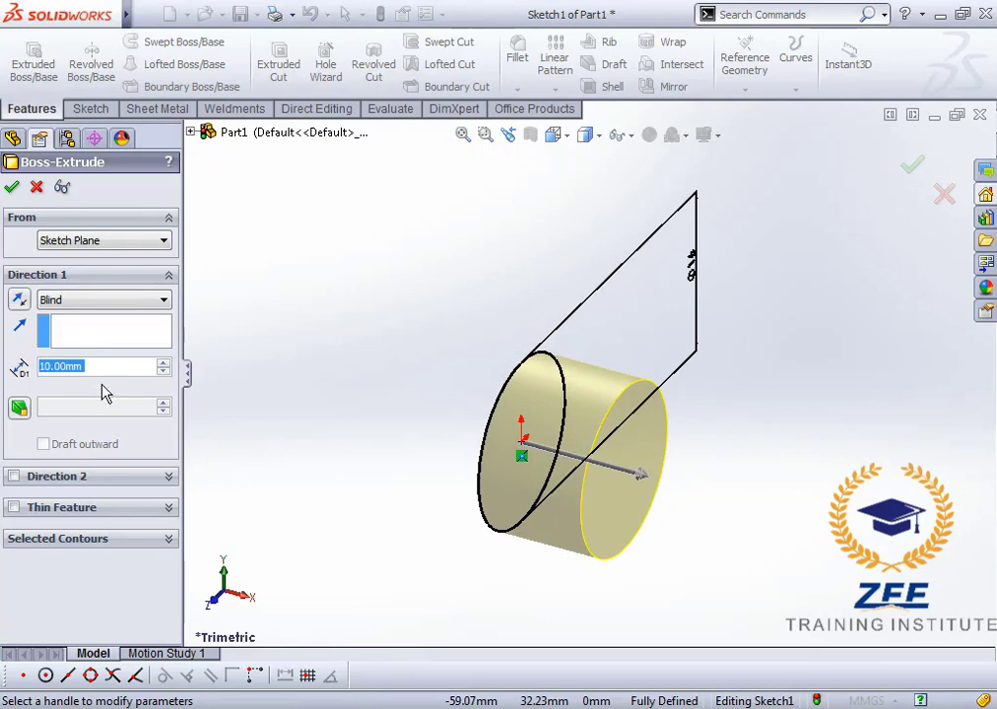
pyautogui.click(19, 301)
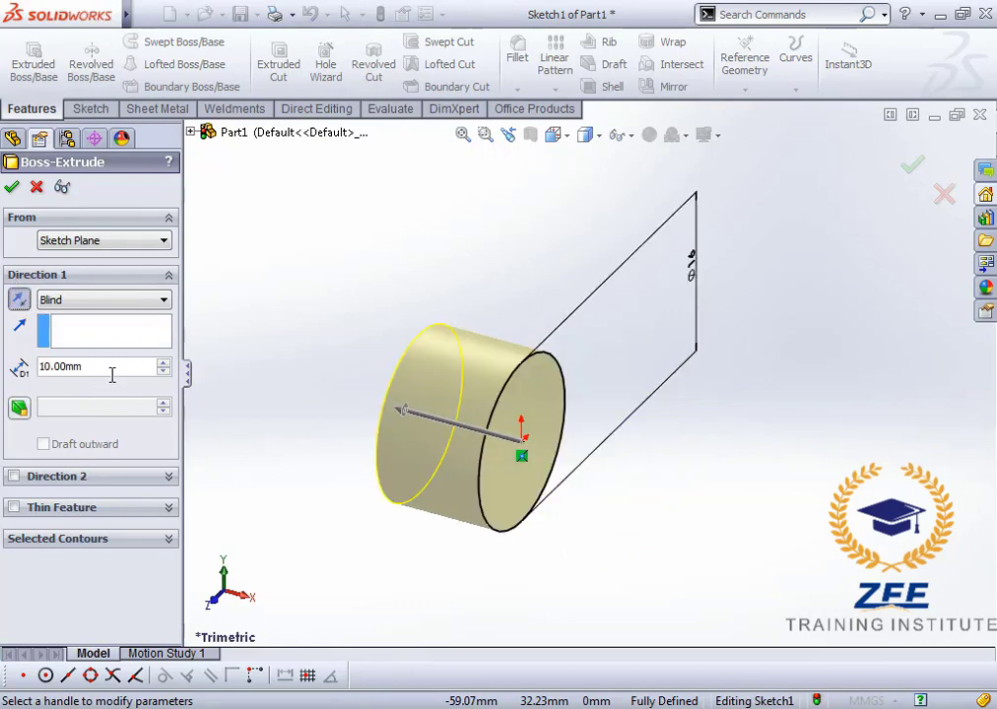
pyautogui.write('16')
pyautogui.press('Return')
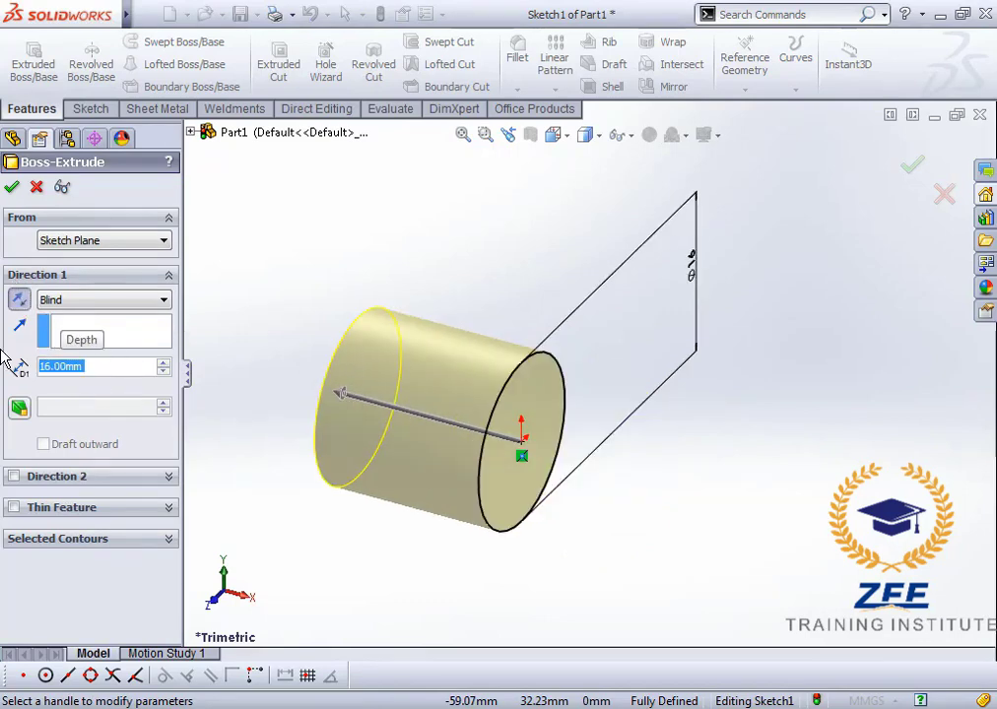
pyautogui.scroll(3, 686, 541)
pyautogui.scroll(-5, 482, 392)
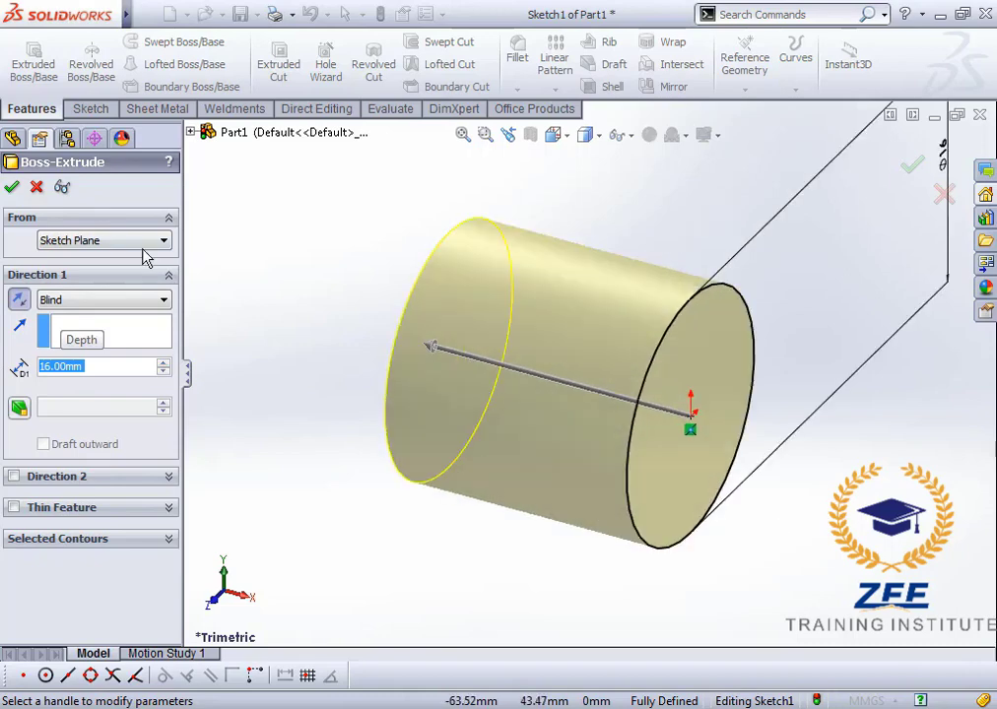
pyautogui.click(12, 188)
pyautogui.moveTo(626, 283); pyautogui.dragTo(237, 244, button='middle')
pyautogui.click(91, 108)
pyautogui.click(26, 57)
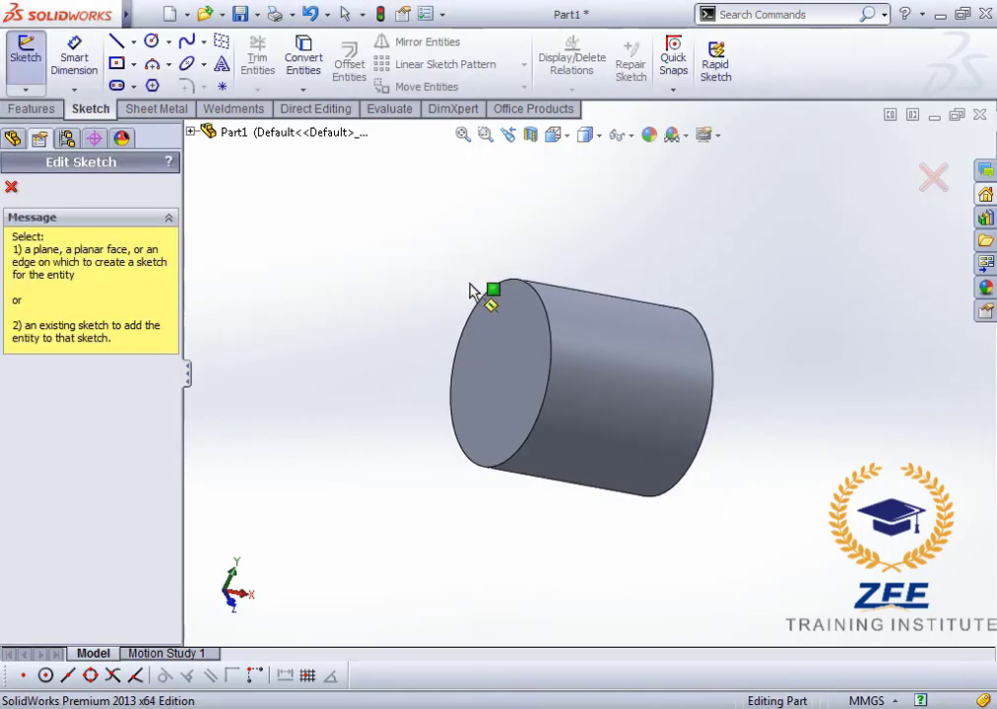
pyautogui.press('Escape')
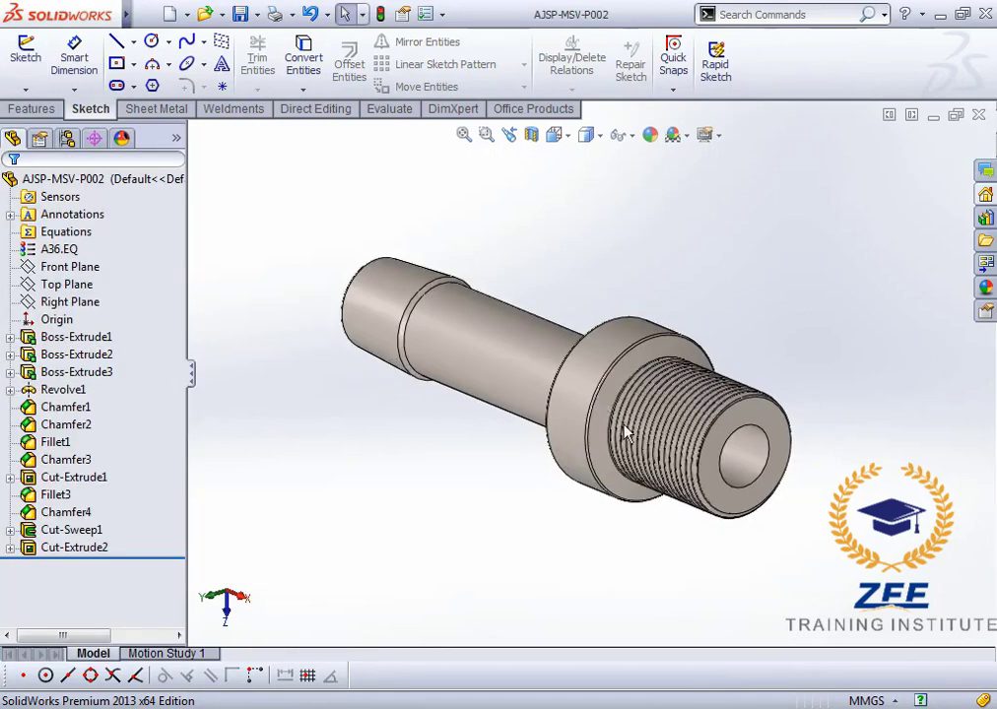
# Start a sketch on the cylinder's end face opposite the origin, after checking the AJSP-MSV-P002 reference part.
pyautogui.moveTo(677, 439); pyautogui.dragTo(800, 489, button='middle')
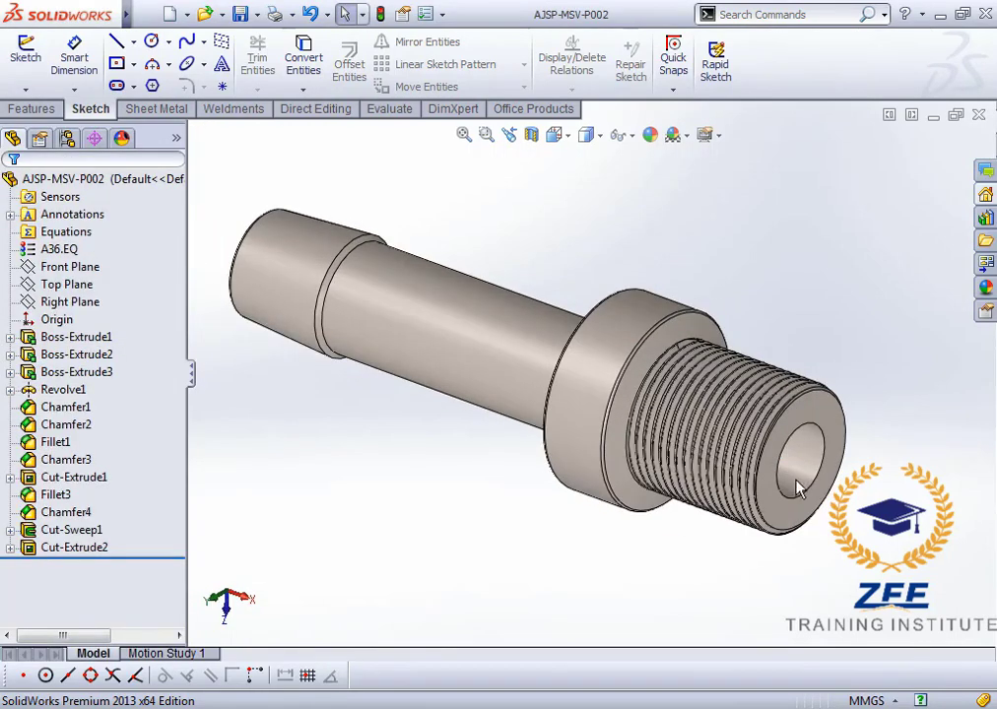
pyautogui.scroll(2, 675, 431)
pyautogui.scroll(-2, 665, 428)
pyautogui.moveTo(568, 391); pyautogui.dragTo(613, 359, button='middle')
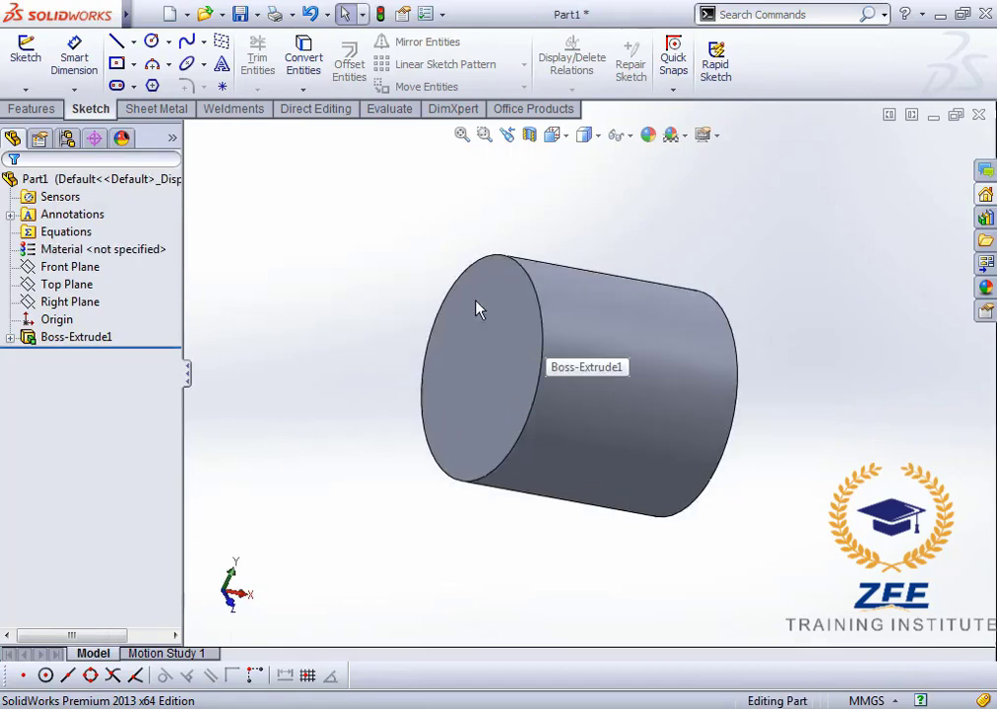
pyautogui.click(25, 54)
pyautogui.click(503, 311)
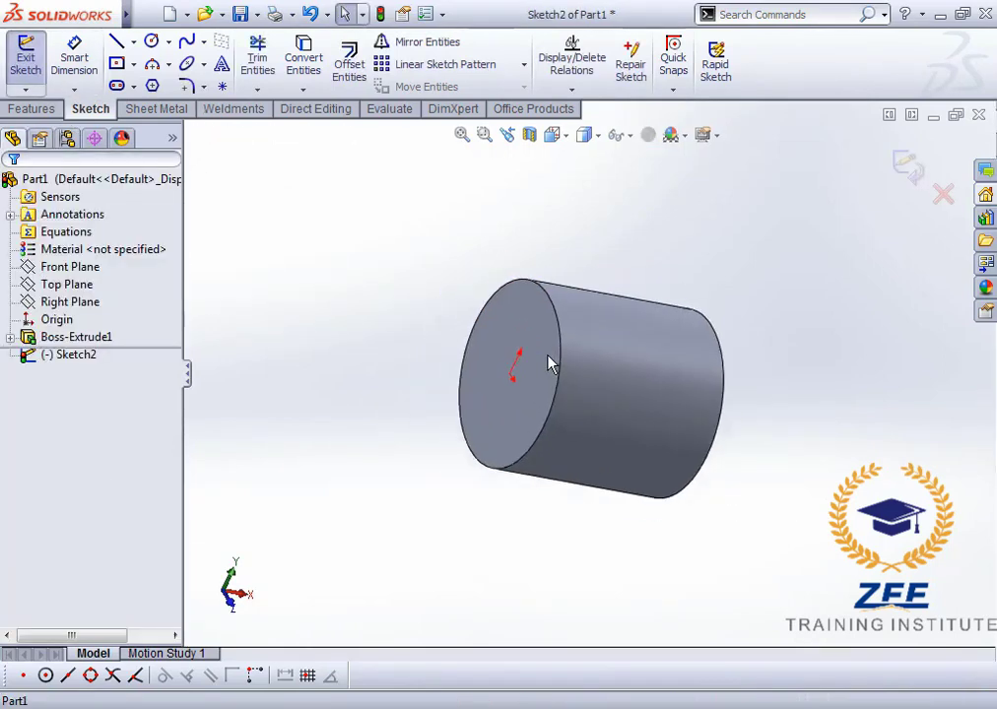
# View the sketch face head-on and draw a circle about 24 mm in diameter, concentric with the cylinder and larger than it.
pyautogui.click(555, 136)
pyautogui.click(414, 205)
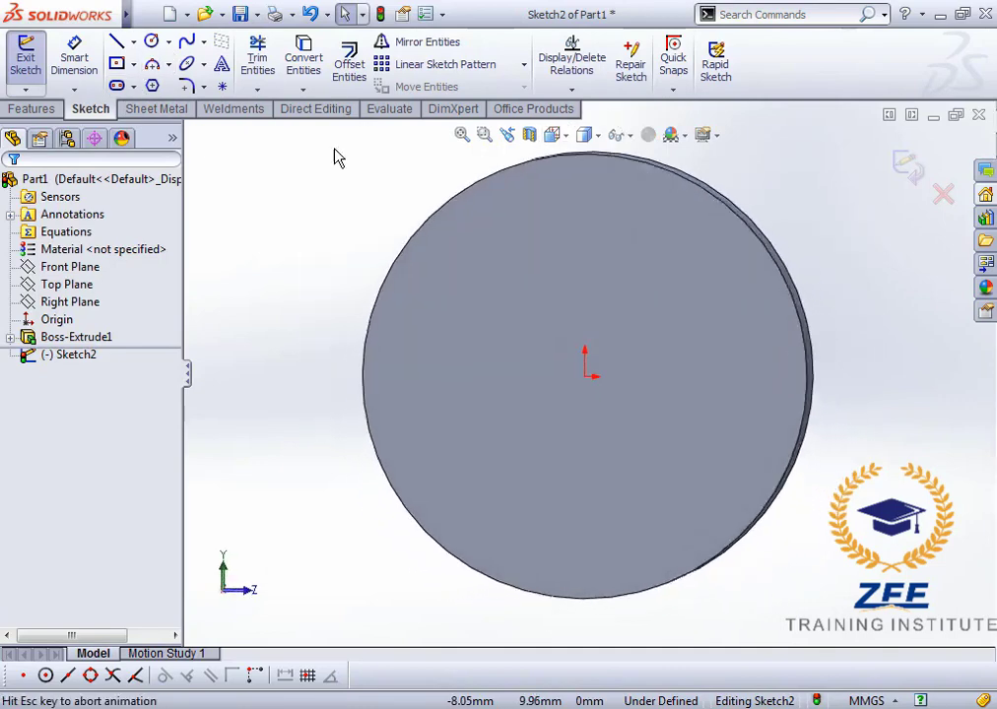
pyautogui.click(152, 43)
pyautogui.click(588, 375)
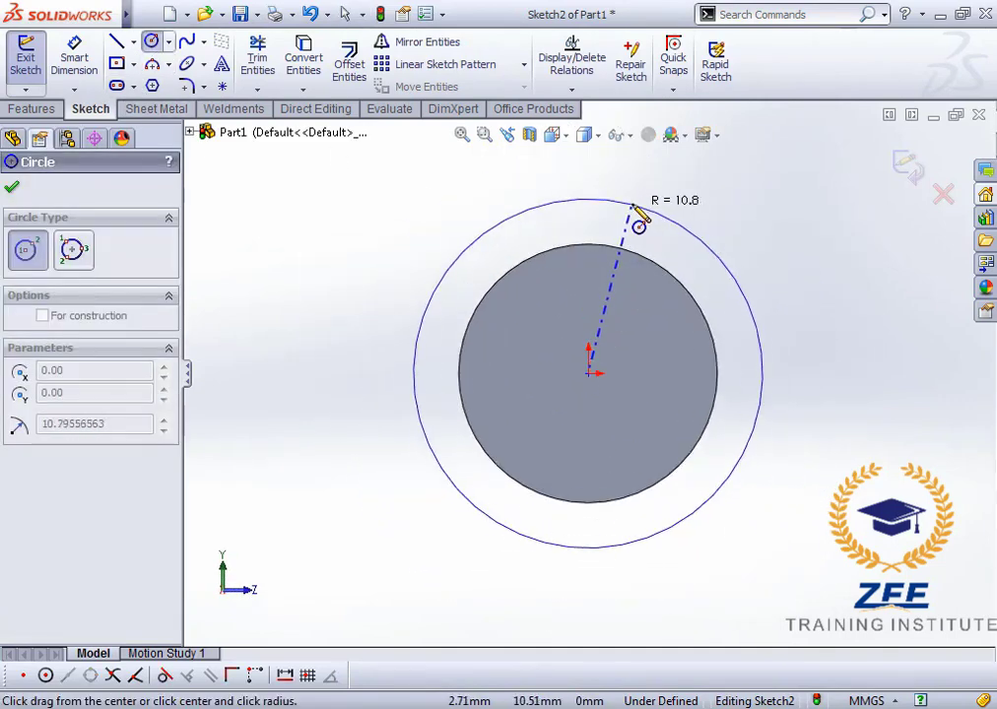
pyautogui.click(521, 202)
pyautogui.press('Escape')
# Dimension the new circle's diameter as 21.3 mm.
pyautogui.click(74, 59)
pyautogui.click(696, 222)
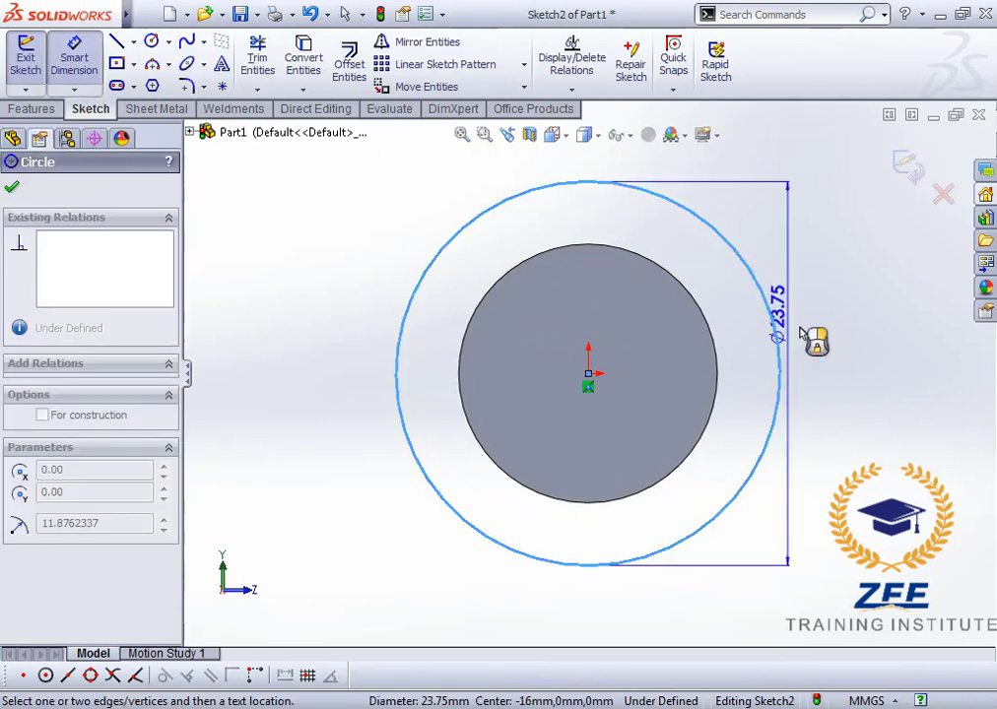
pyautogui.click(863, 365)
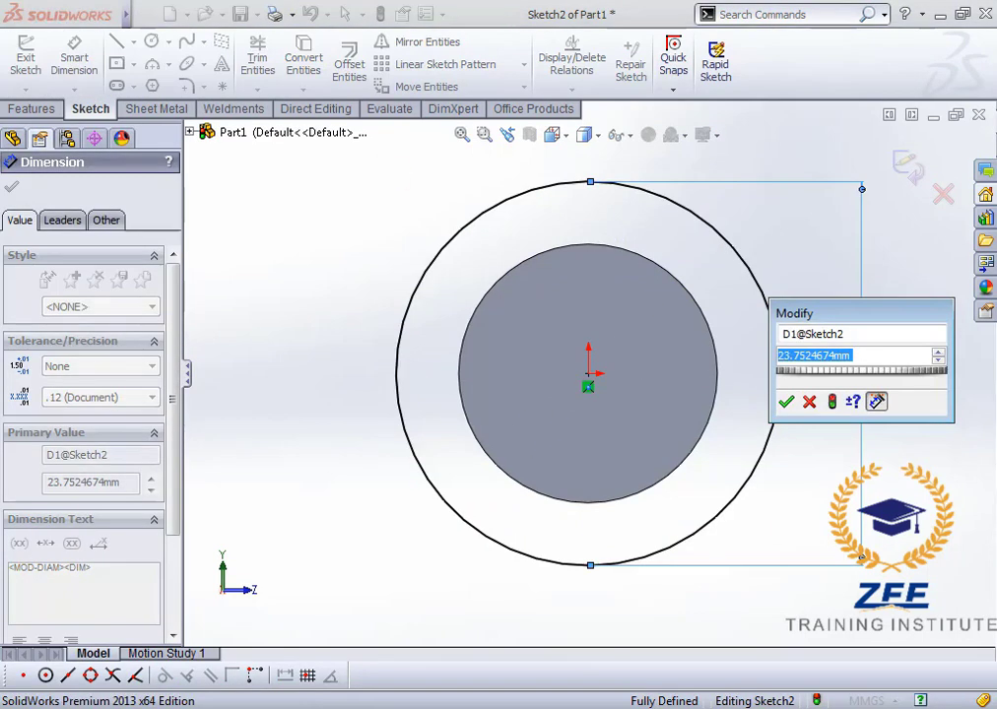
pyautogui.write('21.3')
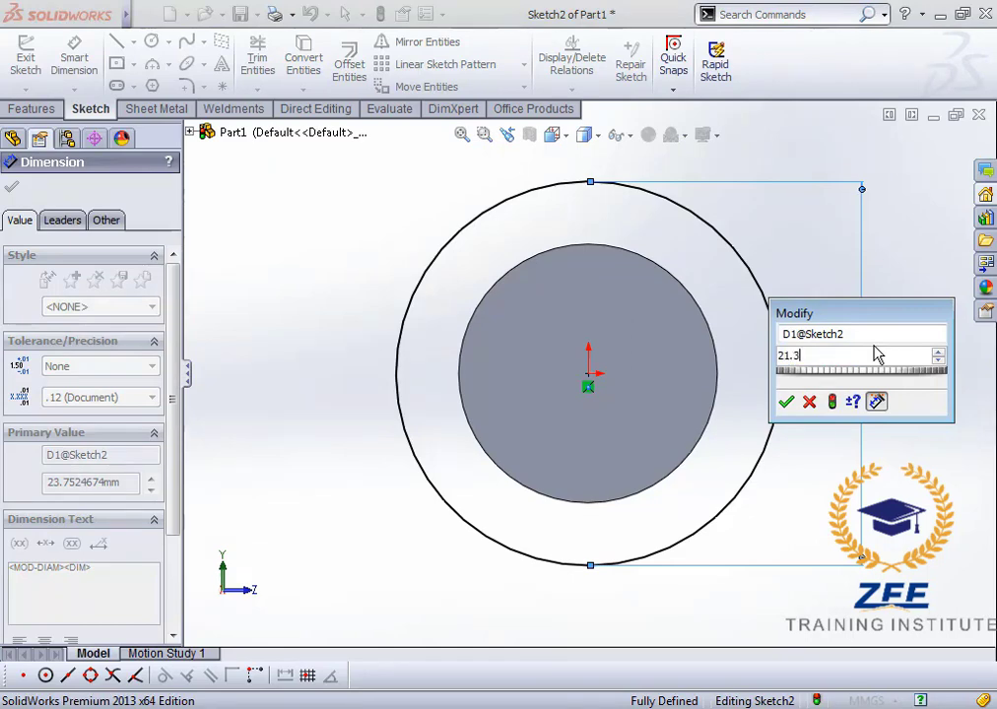
pyautogui.press('Return')
# Extrude the larger circle 8 mm away from the cylinder as a blind boss, merging the result.
pyautogui.moveTo(684, 361); pyautogui.dragTo(598, 398, button='middle')
pyautogui.click(32, 109)
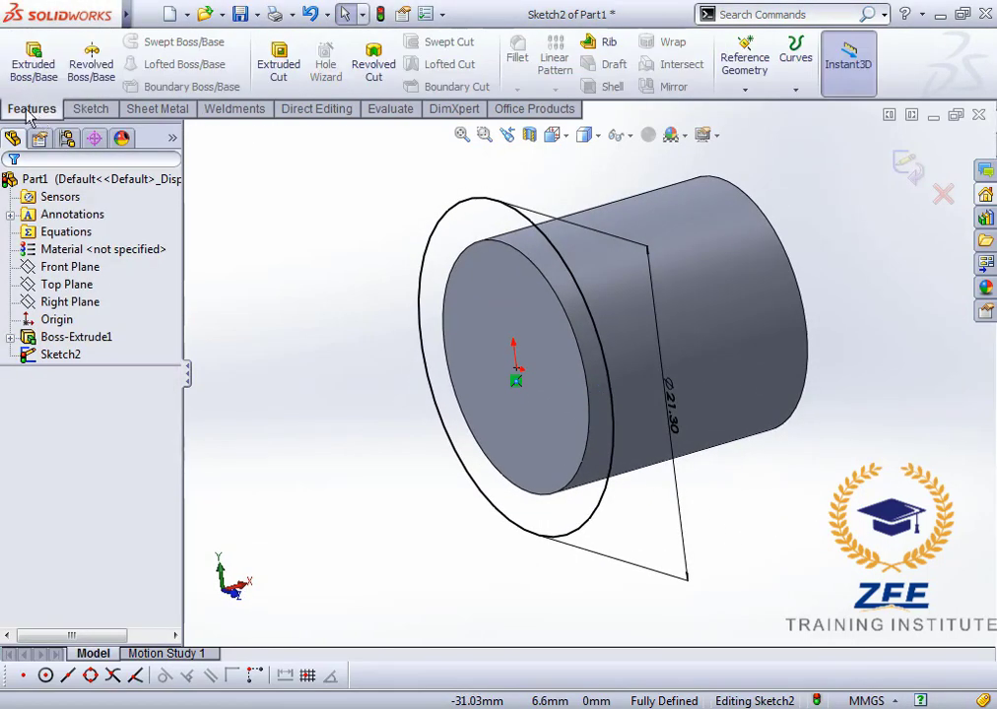
pyautogui.click(32, 65)
pyautogui.moveTo(588, 406); pyautogui.dragTo(485, 347, button='middle')
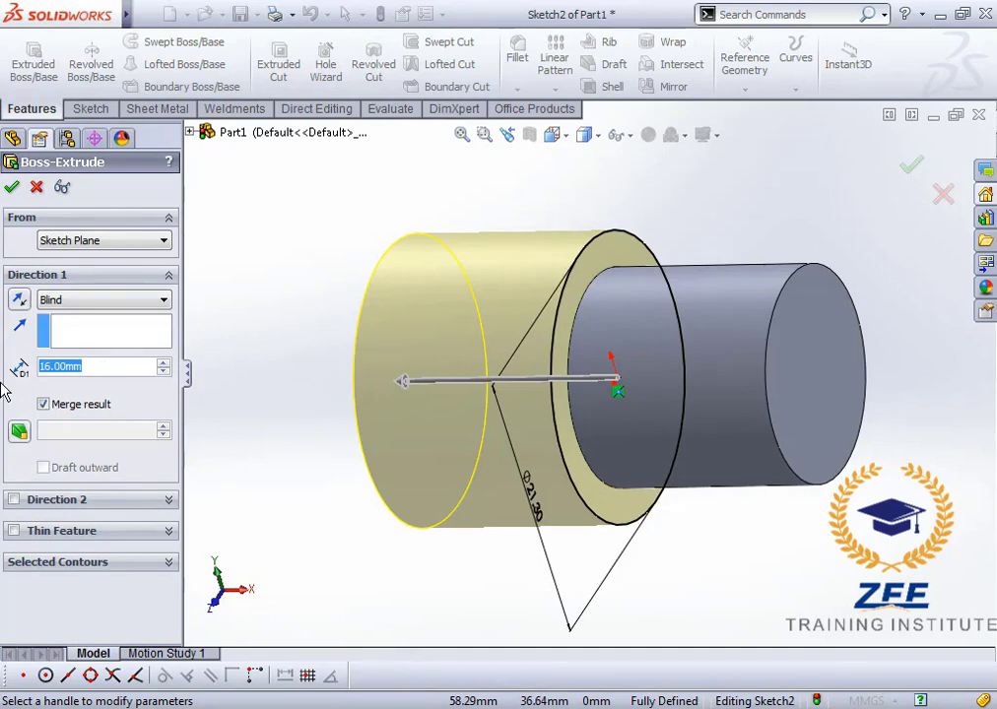
pyautogui.write('3')
pyautogui.press('Return')
pyautogui.scroll(3, 640, 502)
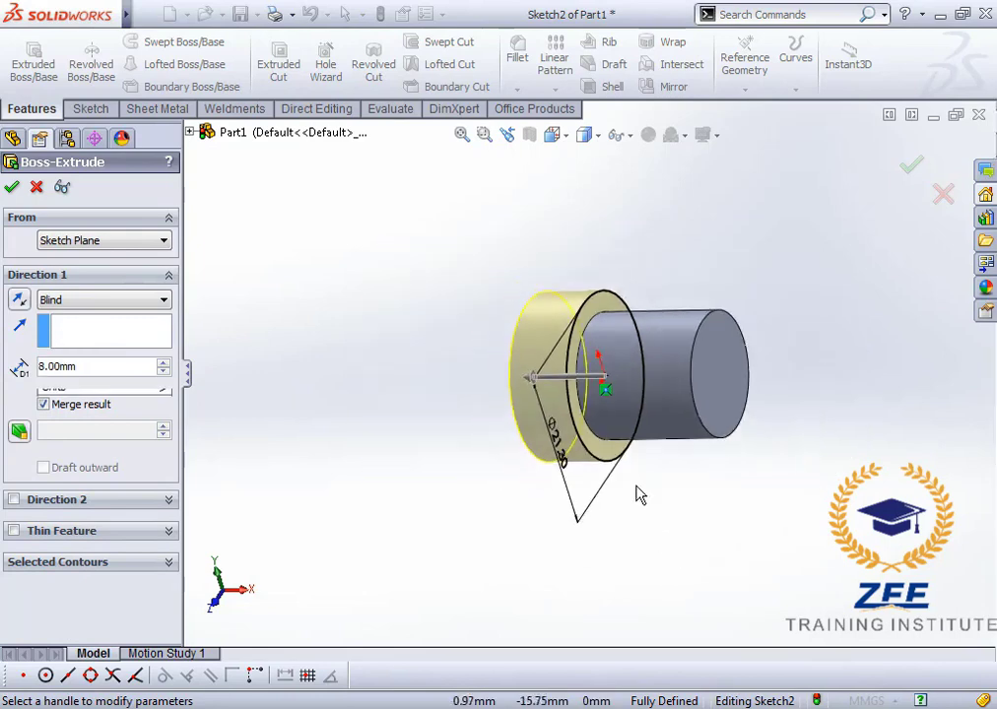
pyautogui.scroll(-4, 539, 414)
pyautogui.scroll(1, 539, 413)
pyautogui.moveTo(539, 414); pyautogui.dragTo(548, 332, button='middle')
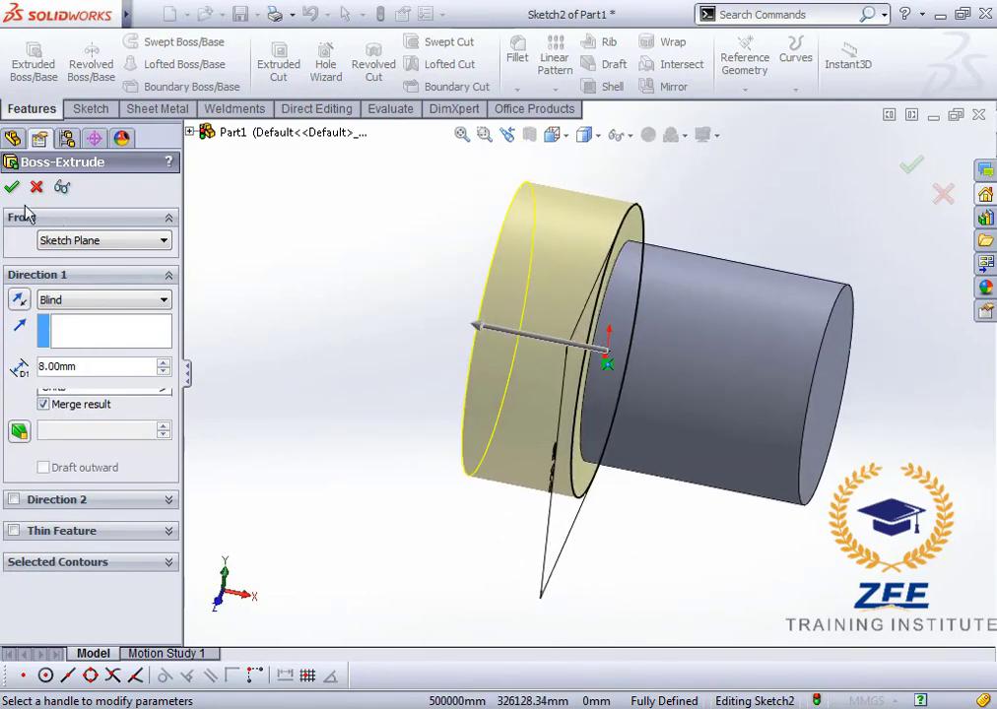
pyautogui.click(13, 188)
# Switch to the AJSP-MSV-P002 reference part and roll its feature history back to just before Cut-Sweep1.
pyautogui.click(682, 537)
pyautogui.moveTo(621, 345); pyautogui.dragTo(575, 309, button='middle')
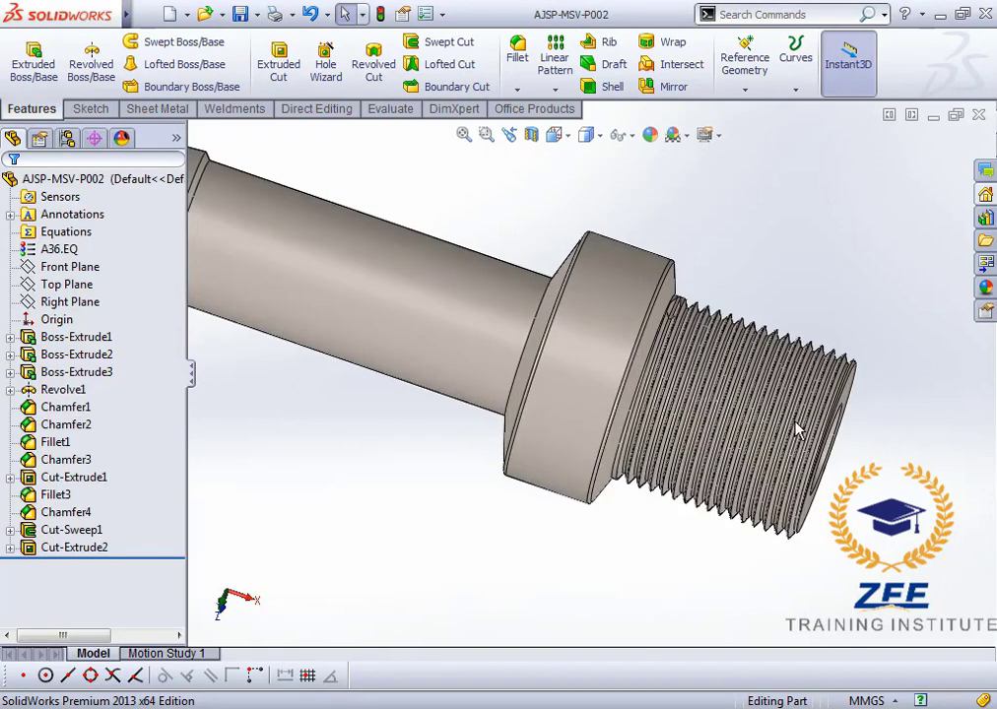
pyautogui.moveTo(795, 423); pyautogui.dragTo(755, 405, button='middle')
pyautogui.moveTo(138, 558); pyautogui.dragTo(138, 522)
pyautogui.moveTo(725, 481); pyautogui.dragTo(688, 433, button='middle')
pyautogui.scroll(2, 683, 428)
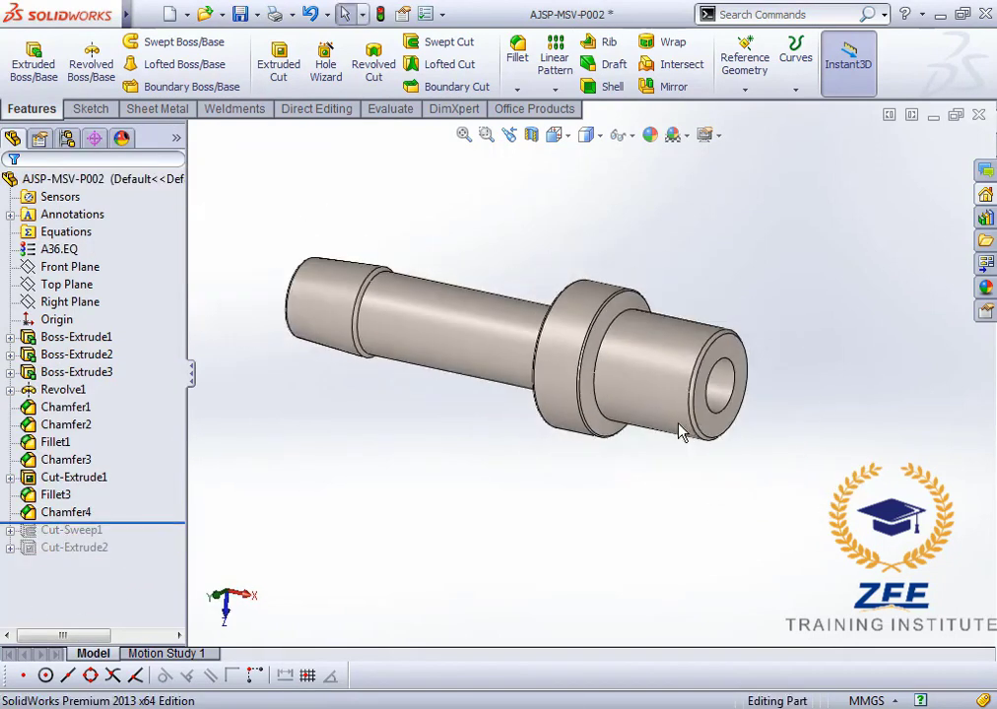
# Check the extrusion depth of the collar's Boss-Extrude2 feature in the reference part and leave it without changes.
pyautogui.moveTo(567, 417); pyautogui.dragTo(646, 425, button='middle')
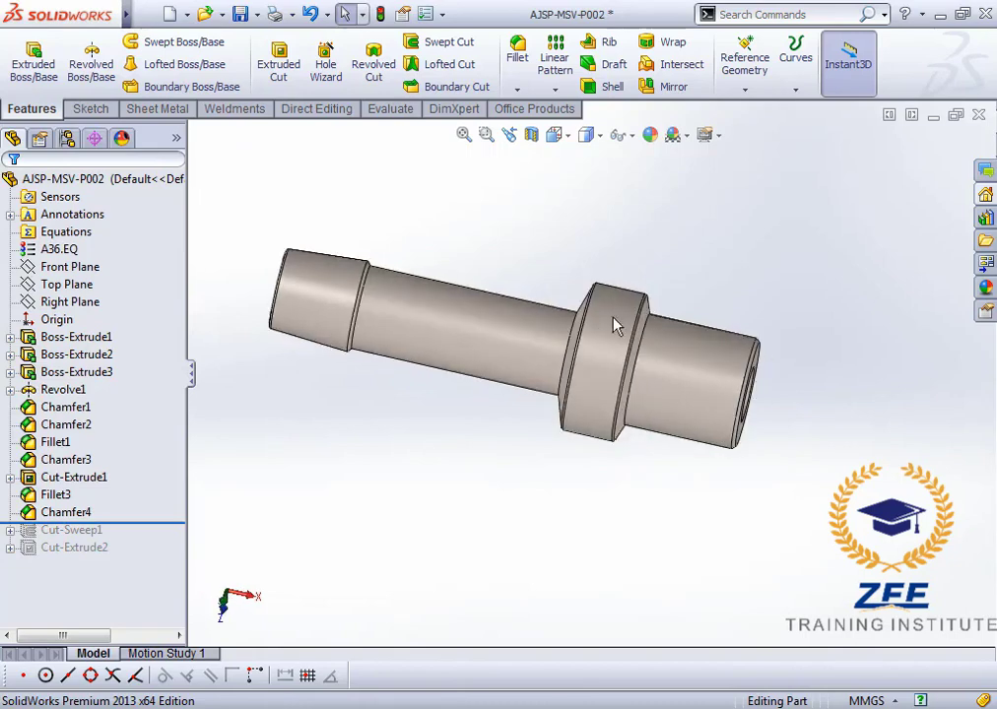
pyautogui.scroll(-2, 613, 319)
pyautogui.moveTo(613, 323); pyautogui.dragTo(588, 388, button='middle')
pyautogui.click(571, 352)
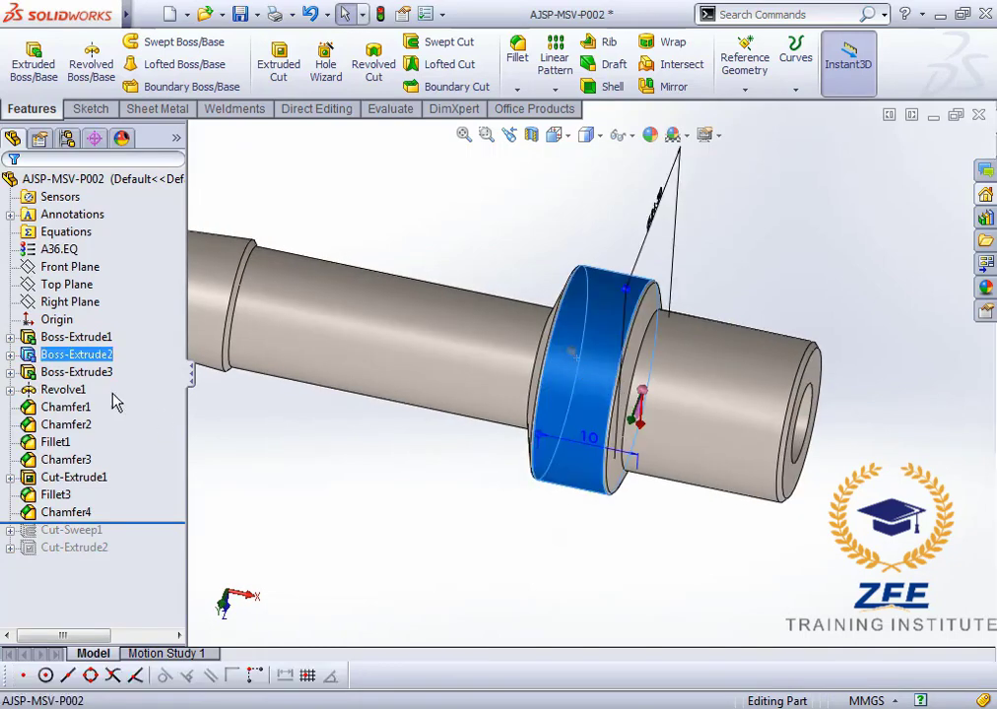
pyautogui.click(98, 299)
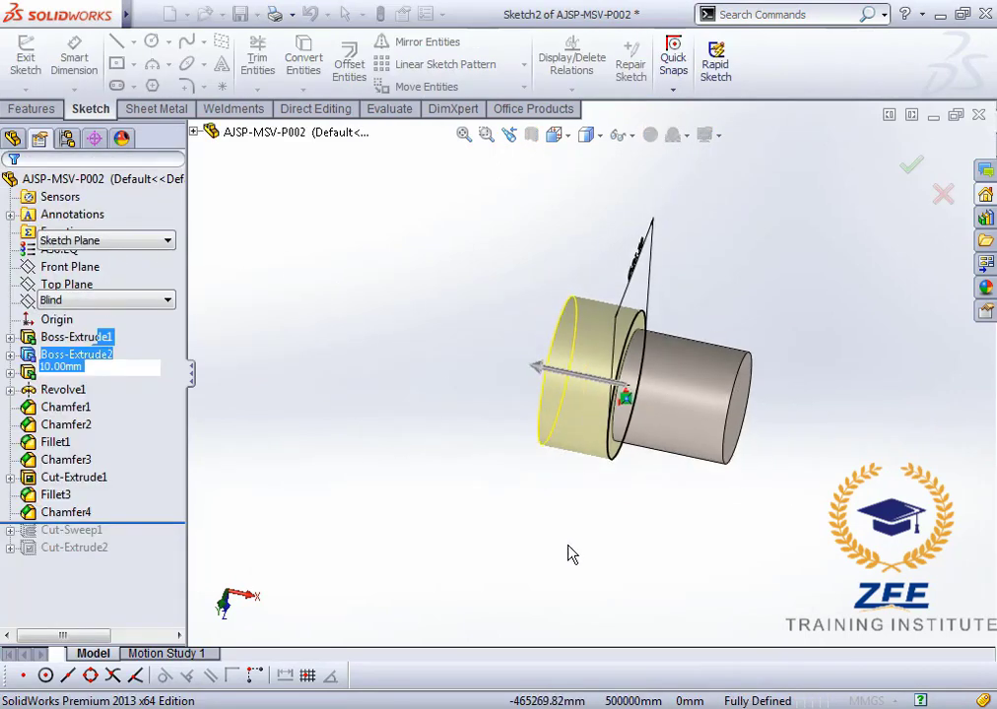
pyautogui.press('Escape')
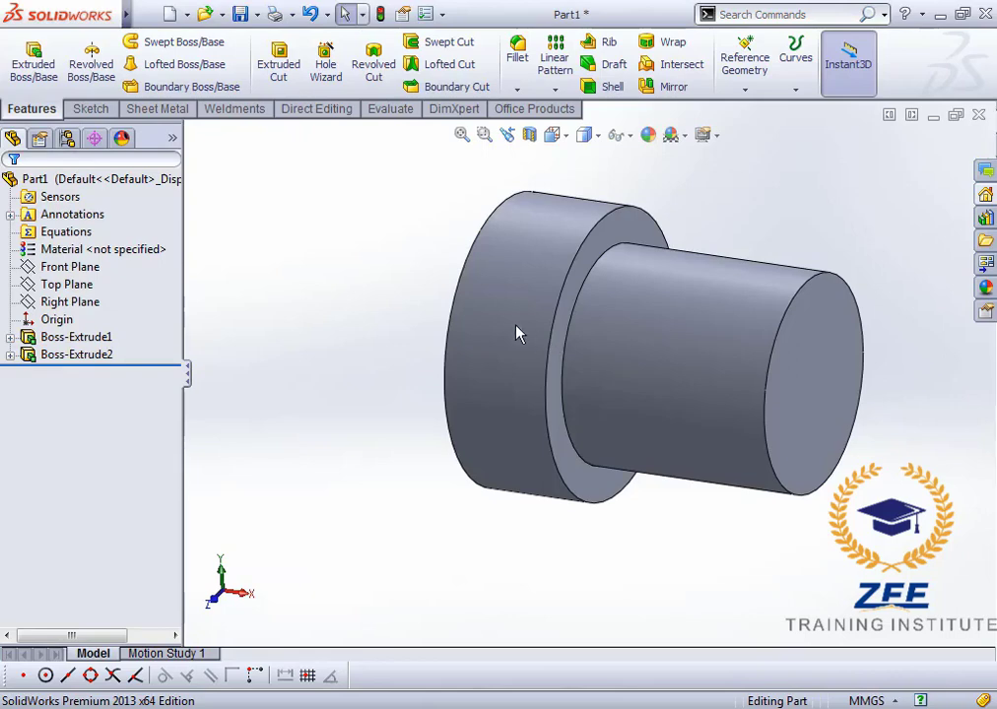
# Switch back to Part1 and set the collar extrusion's depth to 10 mm.
pyautogui.click(519, 334)
pyautogui.click(550, 239)
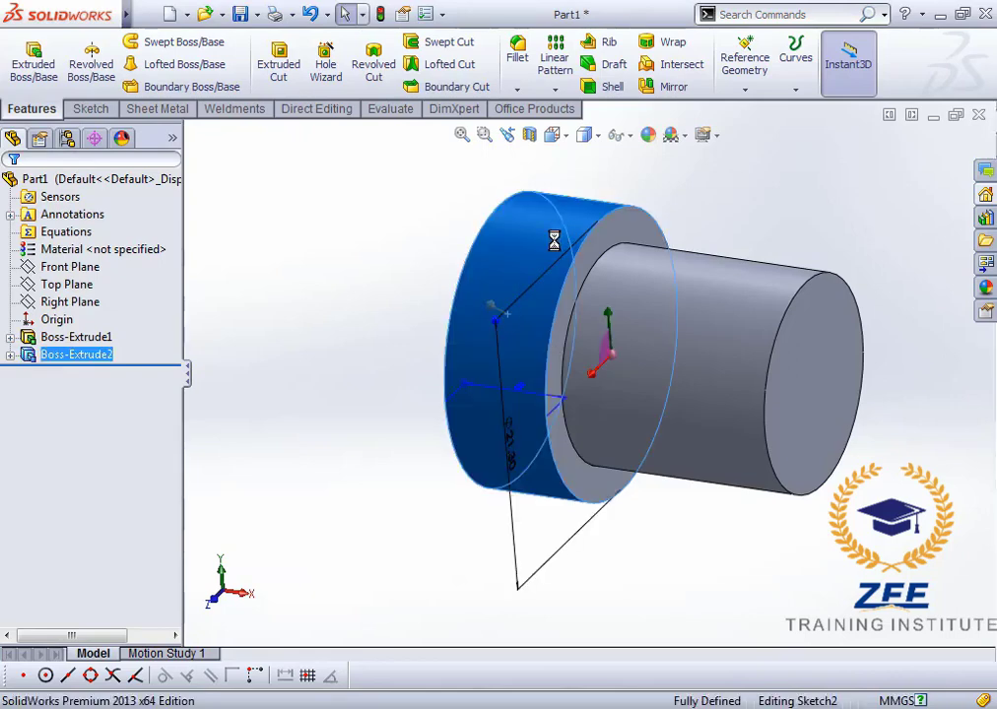
pyautogui.write('10')
pyautogui.press('Return')
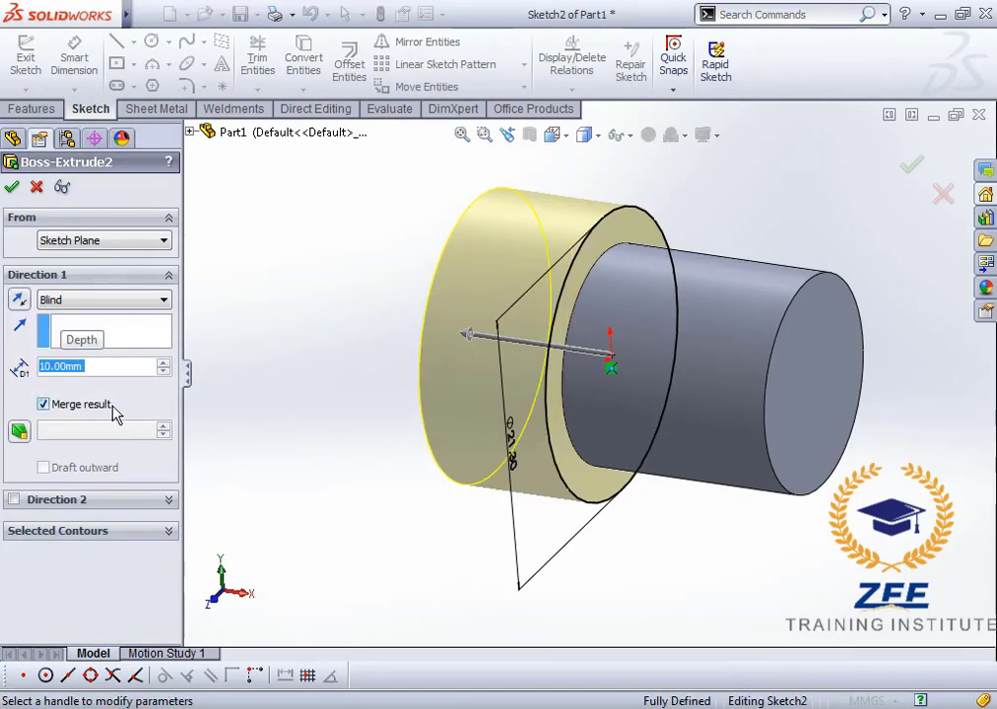
pyautogui.click(13, 187)
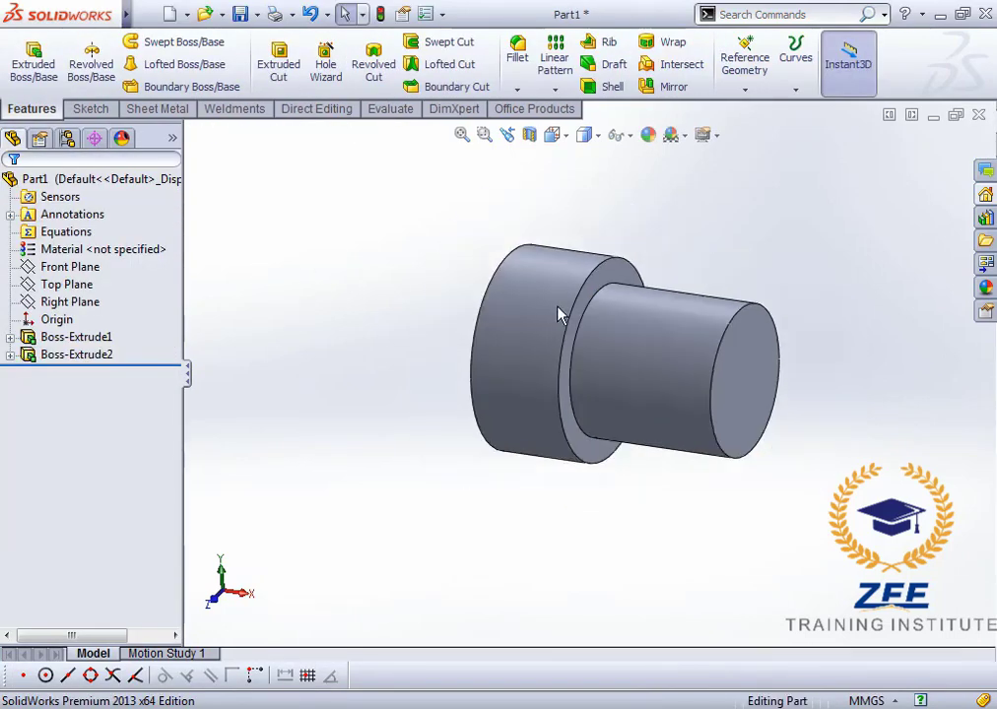
# Examine the long shank adjoining the collar on the AJSP-MSV-P002 reference part.
pyautogui.moveTo(550, 340)
pyautogui.mouseDown(button='middle')
pyautogui.moveTo(585, 361)
pyautogui.moveTo(690, 341)
pyautogui.moveTo(557, 356)
pyautogui.moveTo(473, 350)
pyautogui.mouseUp(button='middle')
pyautogui.click(89, 109)
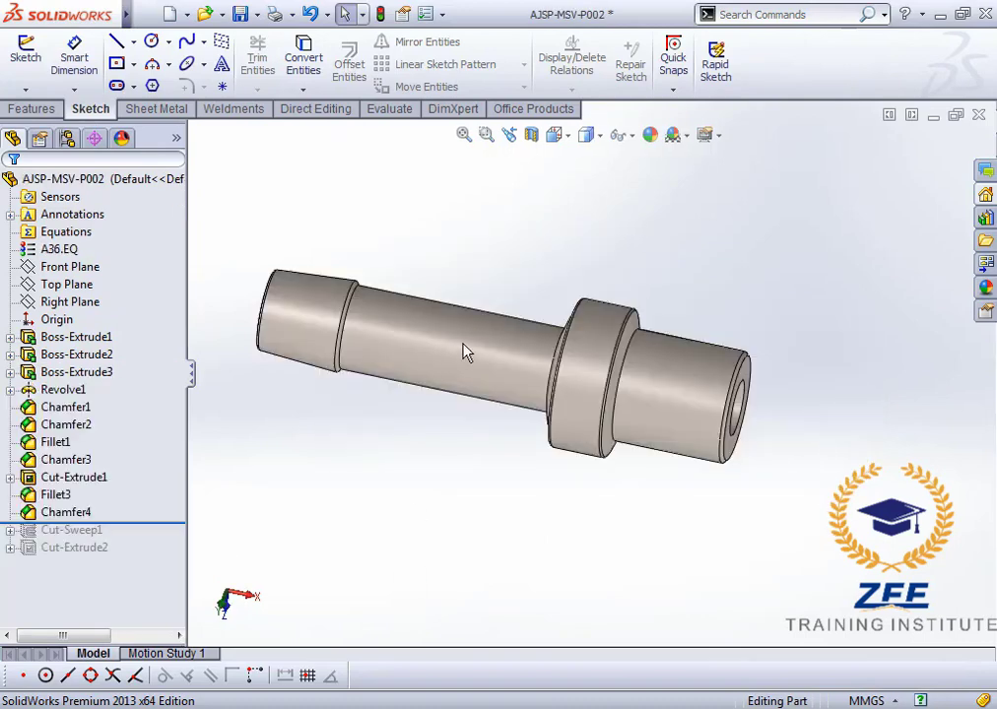
pyautogui.scroll(-3, 474, 383)
pyautogui.click(504, 334)
pyautogui.press('Escape')
pyautogui.scroll(3, 486, 367)
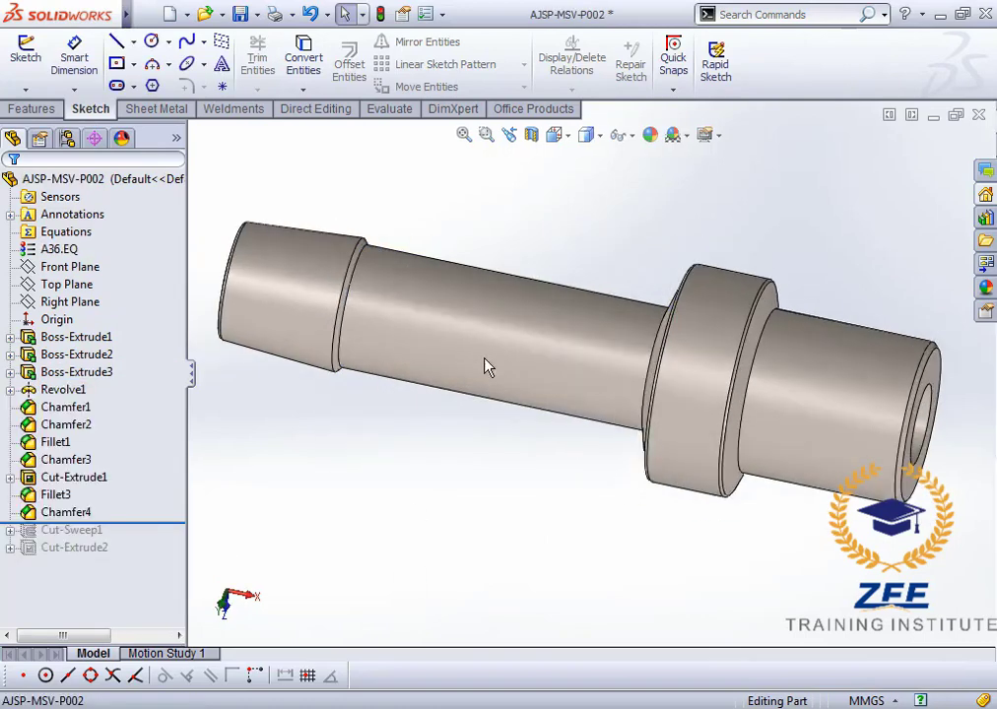
pyautogui.scroll(-1, 483, 361)
pyautogui.moveTo(483, 360); pyautogui.dragTo(544, 378, button='middle')
pyautogui.moveTo(641, 379); pyautogui.dragTo(596, 376, button='middle')
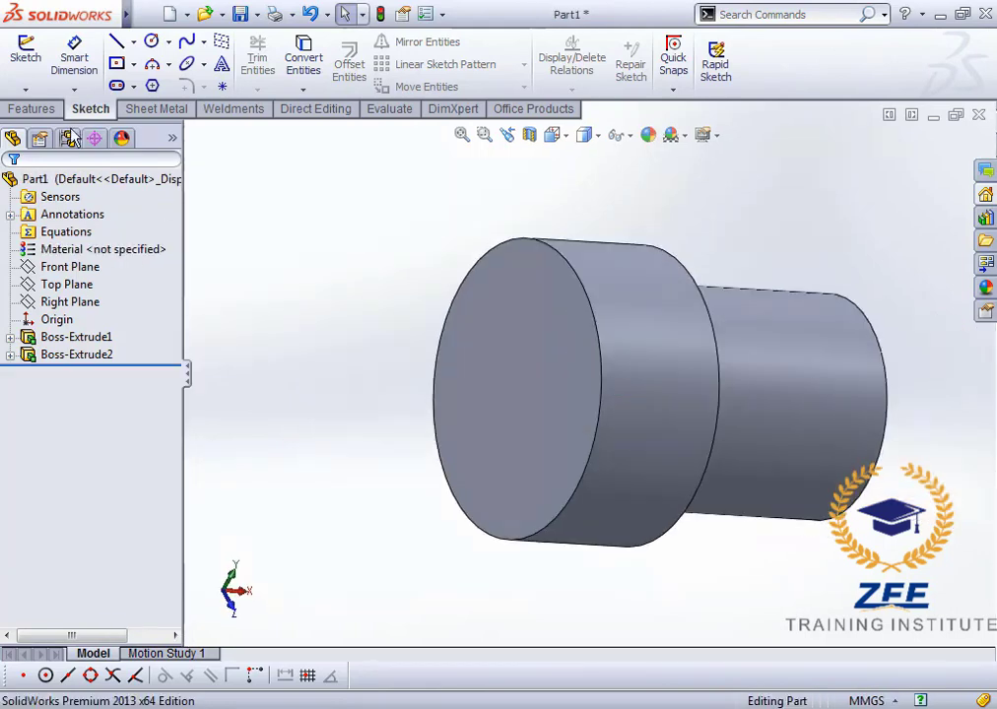
# Start a sketch on the collar's free end face in Part1 and view it head-on.
pyautogui.click(25, 57)
pyautogui.click(527, 304)
pyautogui.click(552, 134)
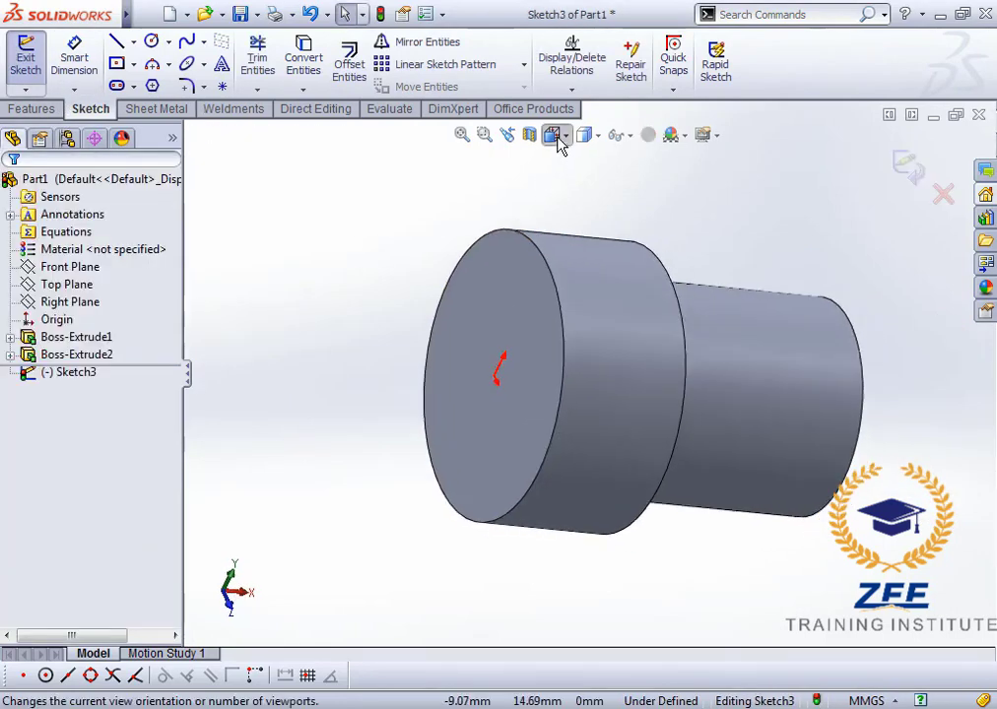
pyautogui.click(652, 238)
pyautogui.click(144, 14)
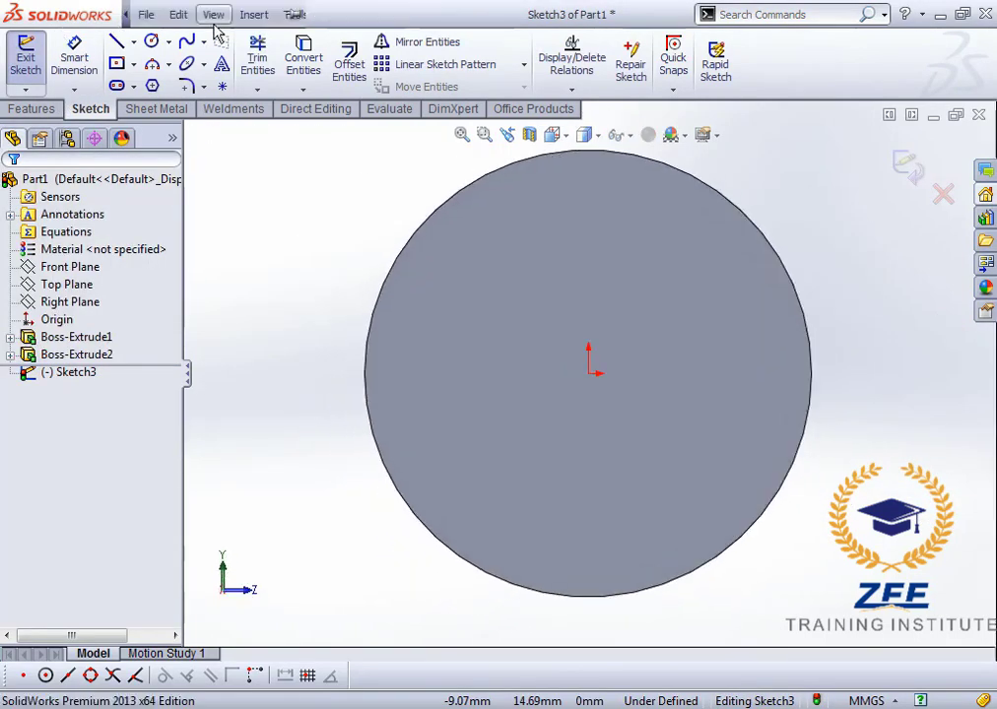
pyautogui.moveTo(213, 25)
# Draw a circle about 12.8 mm in diameter centred on the origin, inside the collar's end face.
pyautogui.click(151, 41)
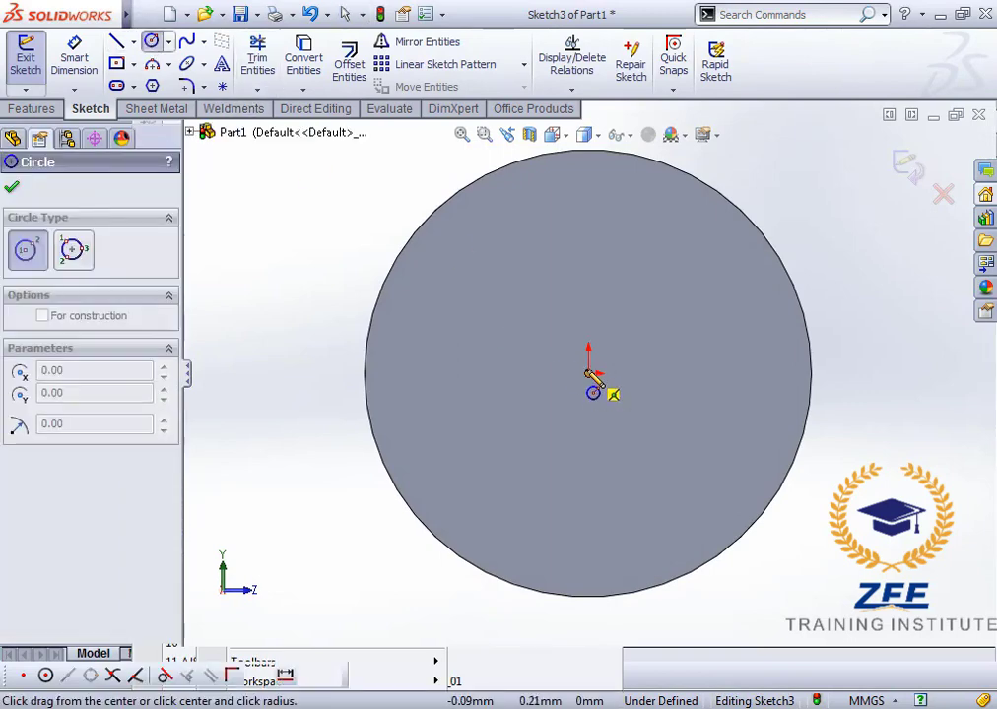
pyautogui.click(588, 374)
pyautogui.click(591, 242)
pyautogui.press('Escape')
# Dimension the shank circle's diameter as 12 mm.
pyautogui.click(79, 73)
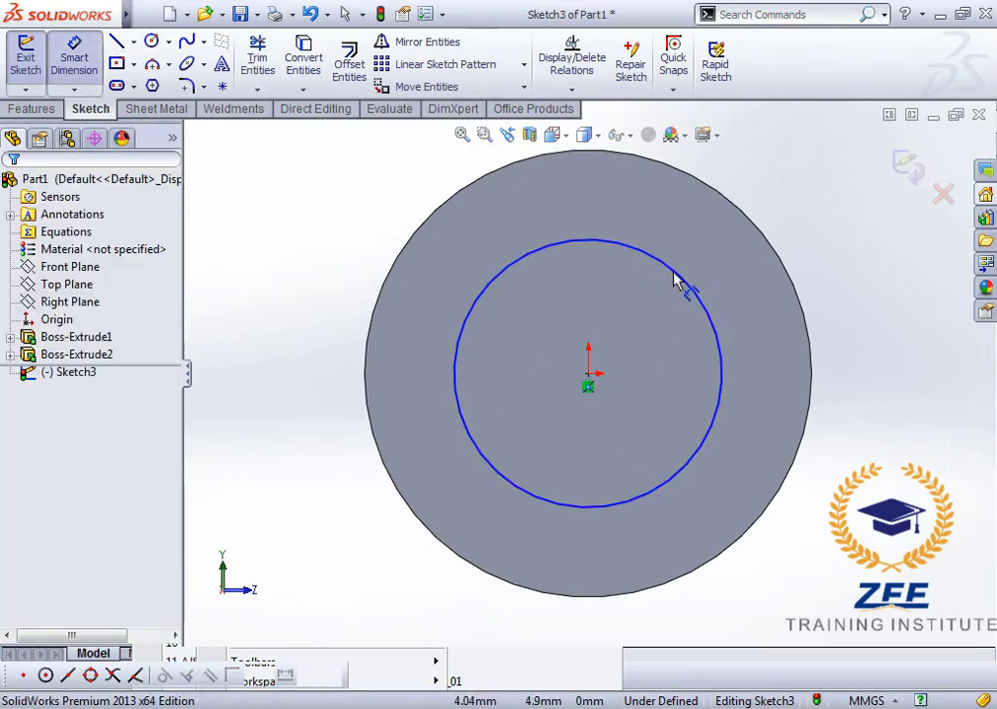
pyautogui.click(679, 283)
pyautogui.click(870, 247)
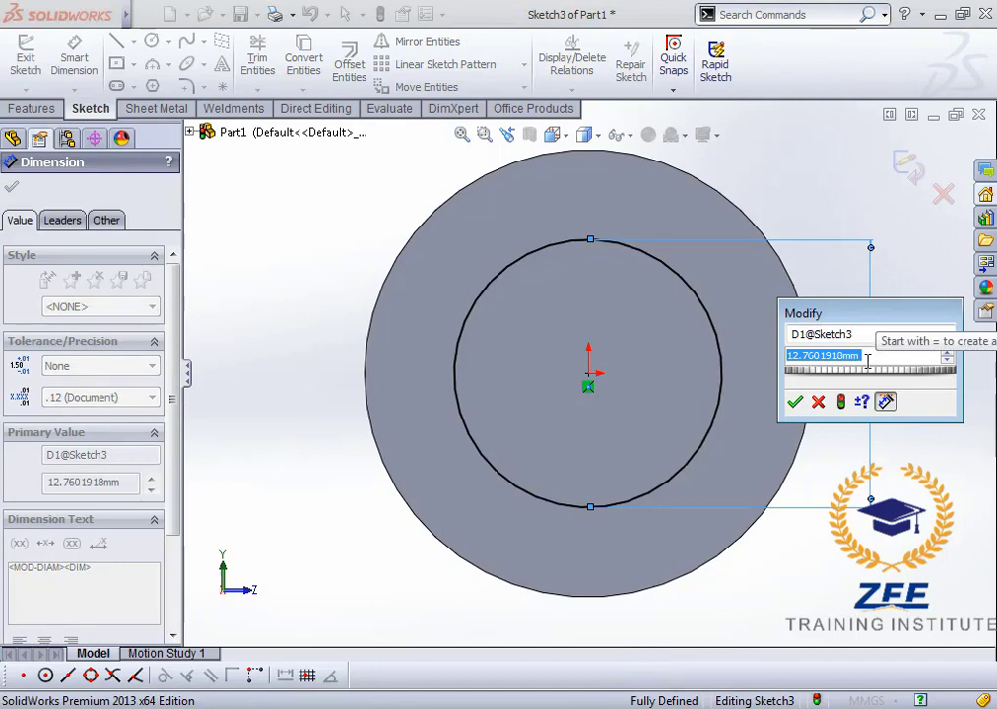
pyautogui.write('12')
pyautogui.press('Return')
pyautogui.press('Escape')
# Extrude the 12 mm circle 30 mm outward from the collar as a blind boss, merging the result.
pyautogui.scroll(3, 623, 378)
pyautogui.moveTo(689, 403); pyautogui.dragTo(566, 411, button='middle')
pyautogui.scroll(1, 567, 411)
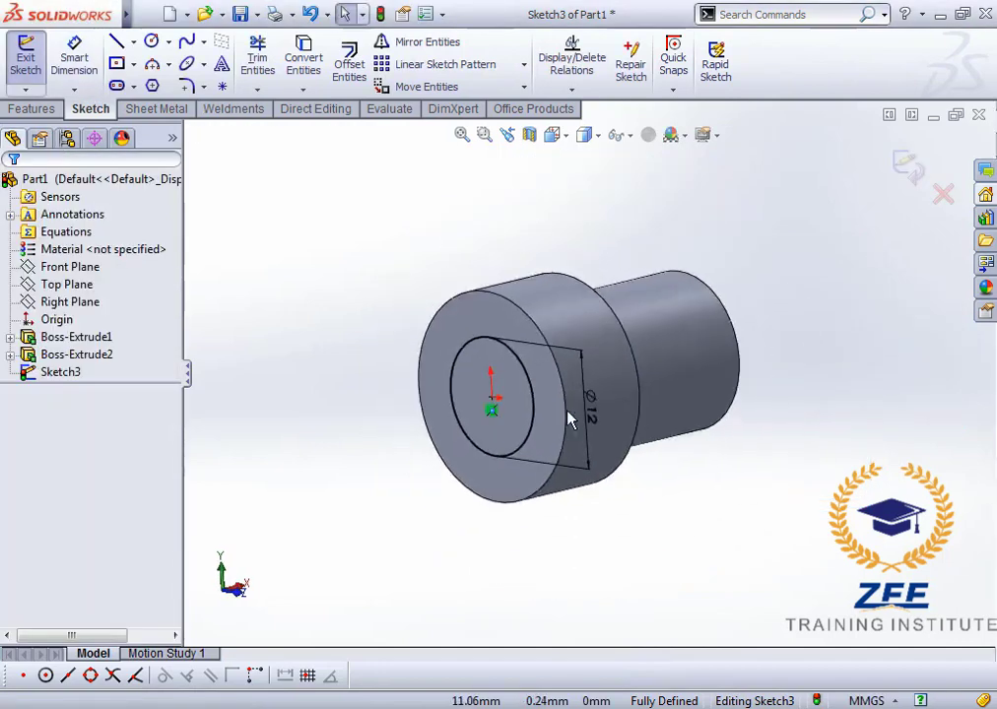
pyautogui.scroll(-1, 552, 411)
pyautogui.click(31, 108)
pyautogui.click(33, 59)
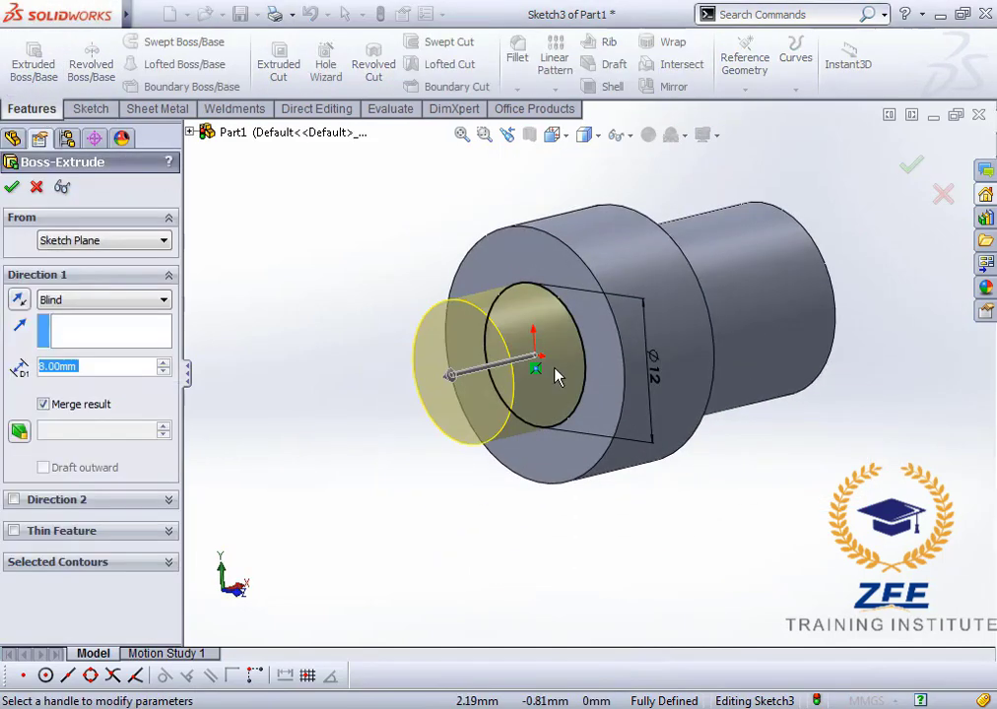
pyautogui.write('30')
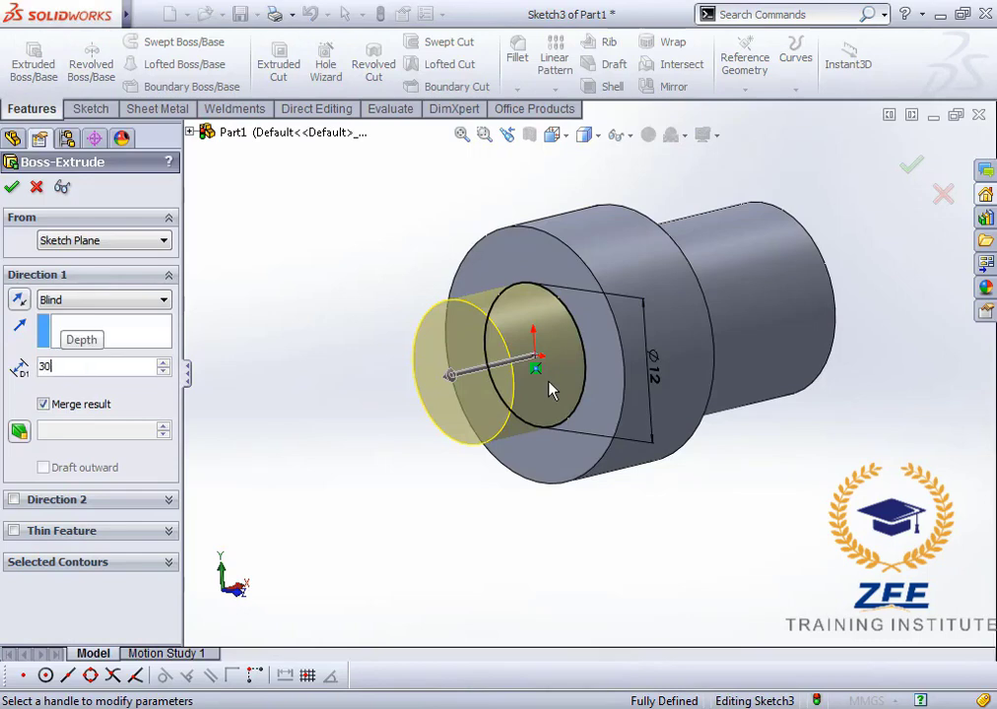
pyautogui.press('Return')
pyautogui.scroll(2, 556, 399)
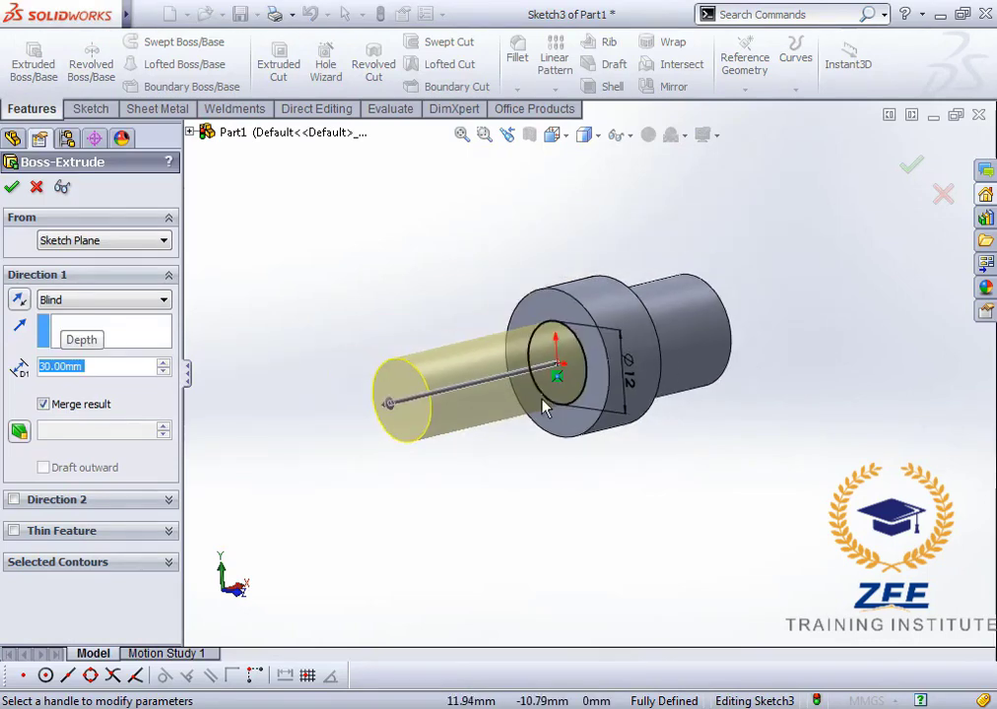
pyautogui.moveTo(539, 403); pyautogui.dragTo(347, 401, button='middle')
pyautogui.click(16, 191)
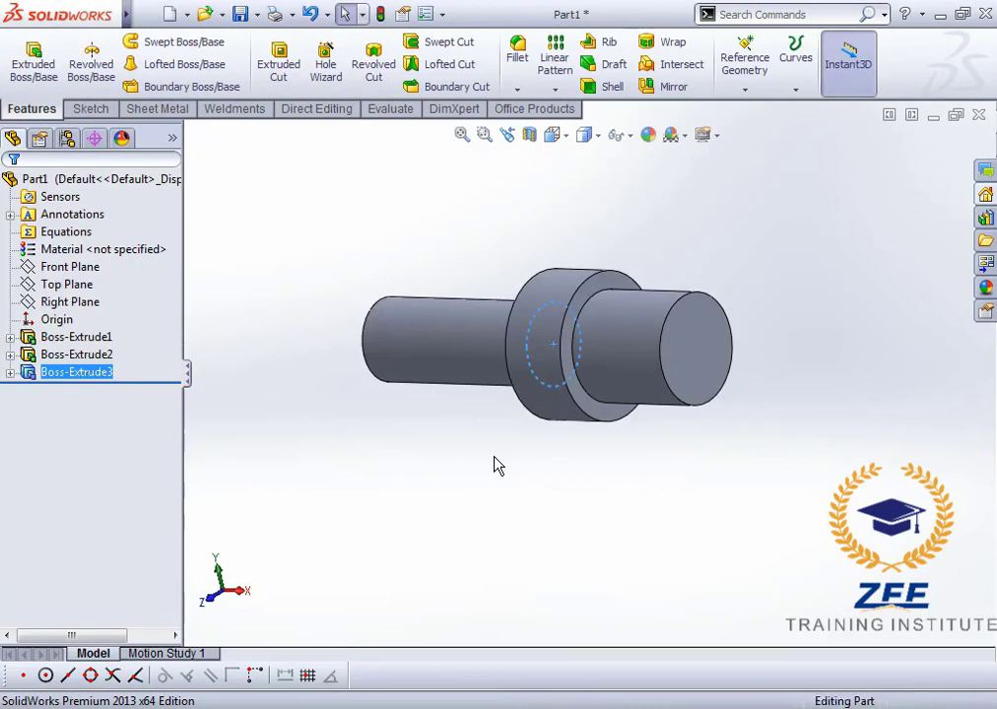
# View the whole stepped part in isometric orientation.
pyautogui.click(495, 457)
pyautogui.moveTo(494, 457); pyautogui.dragTo(459, 406, button='middle')
pyautogui.click(558, 138)
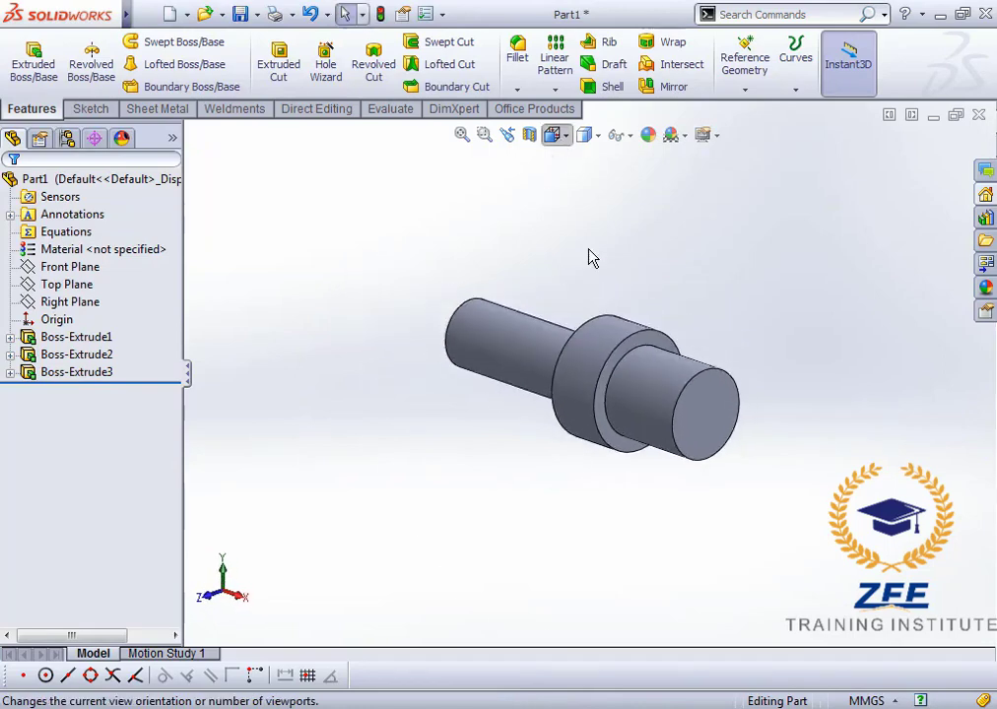
pyautogui.click(603, 318)
pyautogui.press('space')
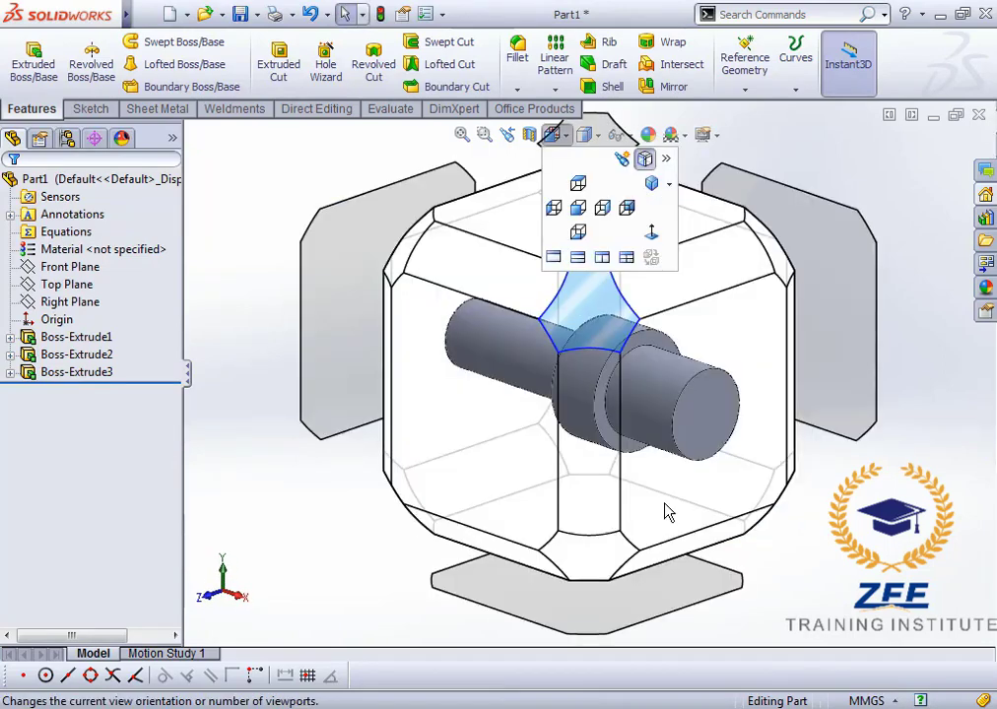
pyautogui.click(583, 328)
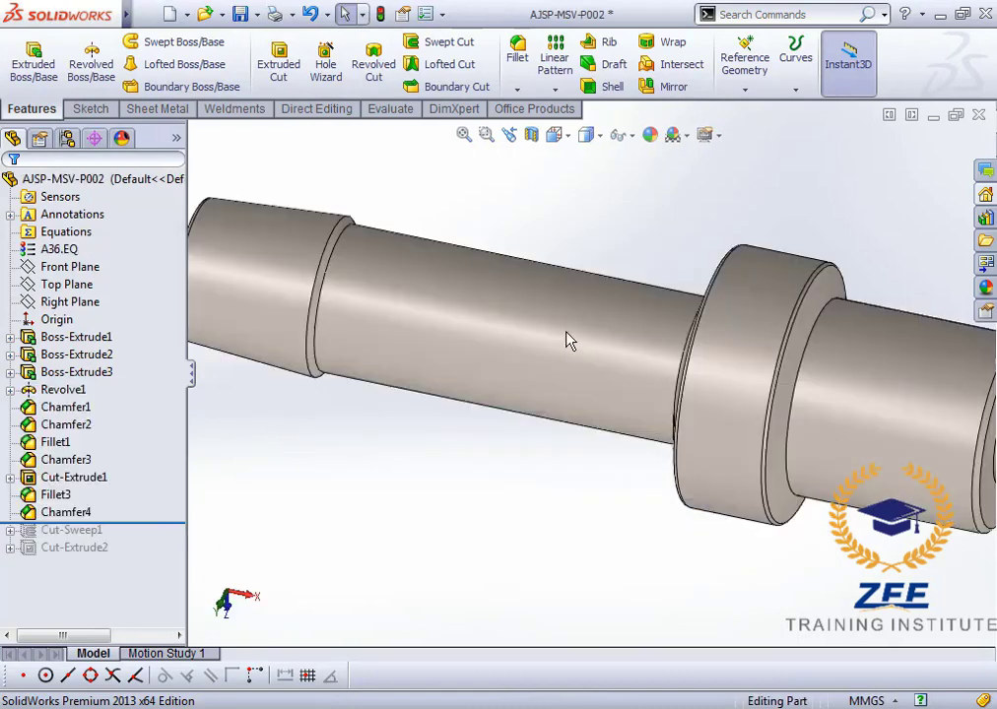
# Examine the tapered barb at the shank's free end on the AJSP-MSV-P002 reference part from several angles.
pyautogui.scroll(5, 578, 350)
pyautogui.scroll(-5, 578, 350)
pyautogui.moveTo(578, 350); pyautogui.dragTo(387, 330, button='middle')
pyautogui.scroll(-3, 387, 330)
pyautogui.scroll(-1, 386, 330)
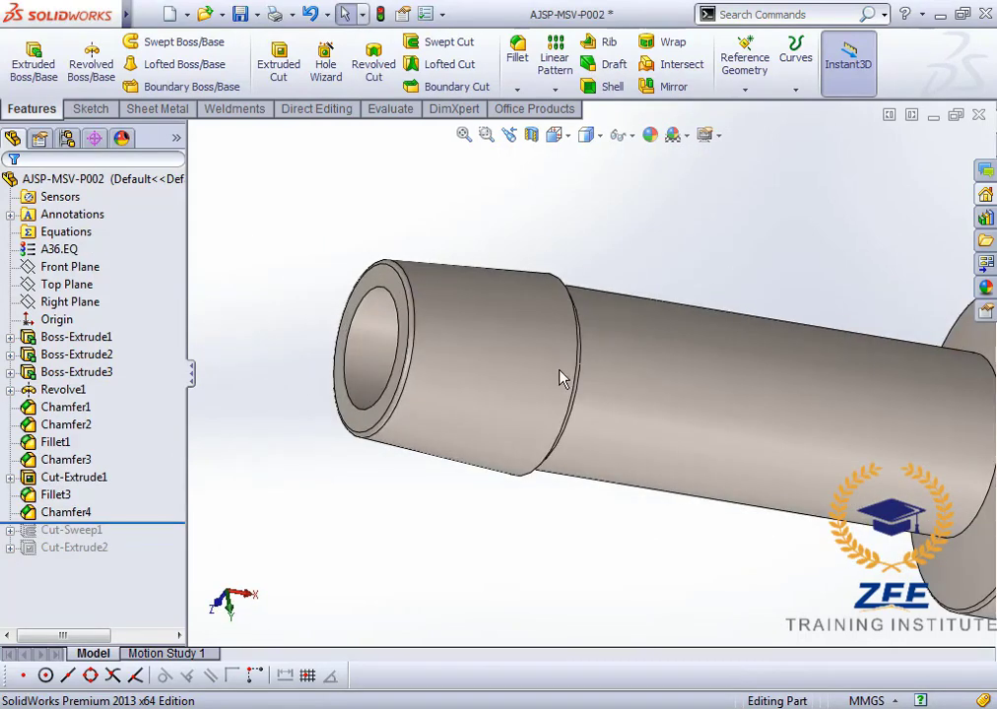
pyautogui.moveTo(561, 378); pyautogui.dragTo(496, 352, button='middle')
pyautogui.scroll(2, 497, 351)
pyautogui.scroll(-2, 511, 348)
pyautogui.moveTo(418, 347); pyautogui.dragTo(455, 361, button='middle')
pyautogui.moveTo(573, 383); pyautogui.dragTo(456, 347, button='middle')
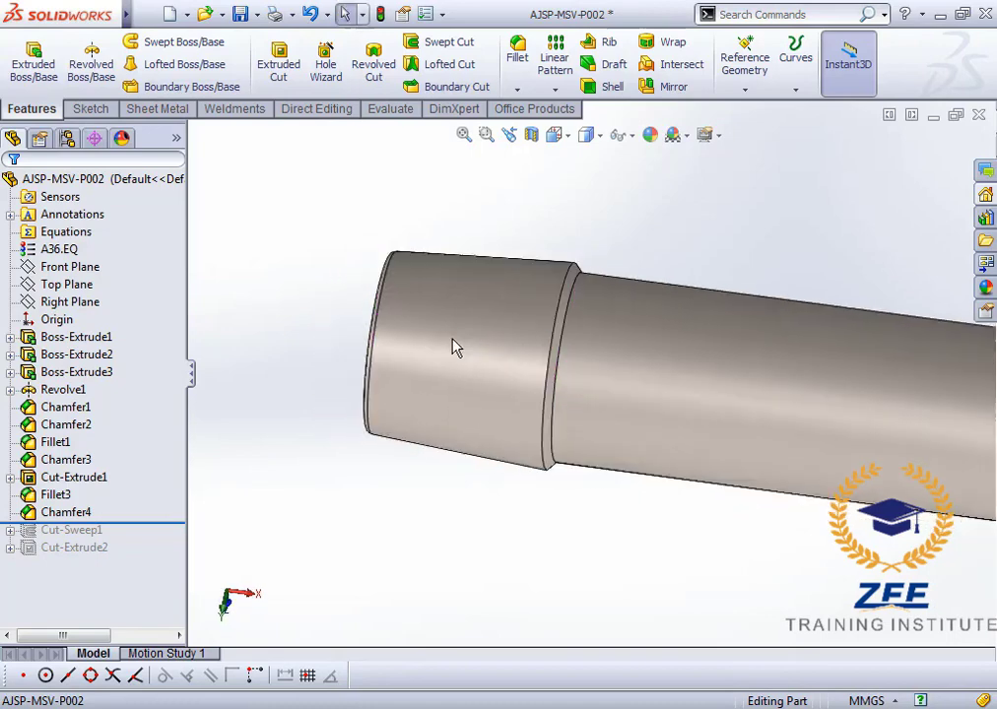
pyautogui.moveTo(570, 382); pyautogui.dragTo(527, 407, button='middle')
pyautogui.scroll(6, 558, 378)
pyautogui.scroll(-4, 654, 388)
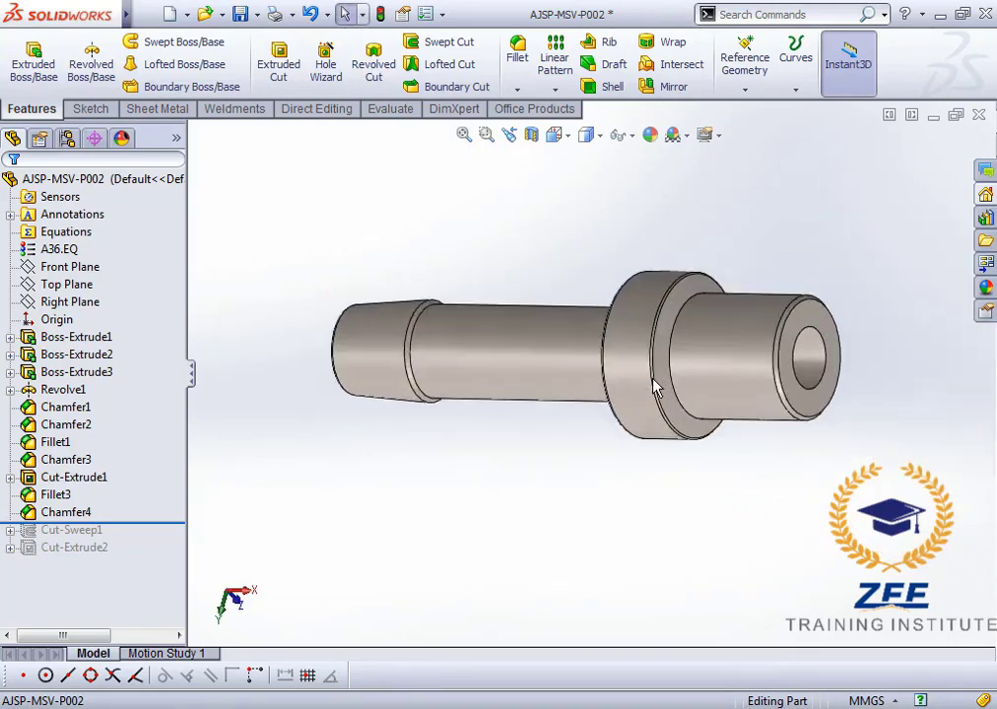
pyautogui.moveTo(654, 387); pyautogui.dragTo(637, 388, button='middle')
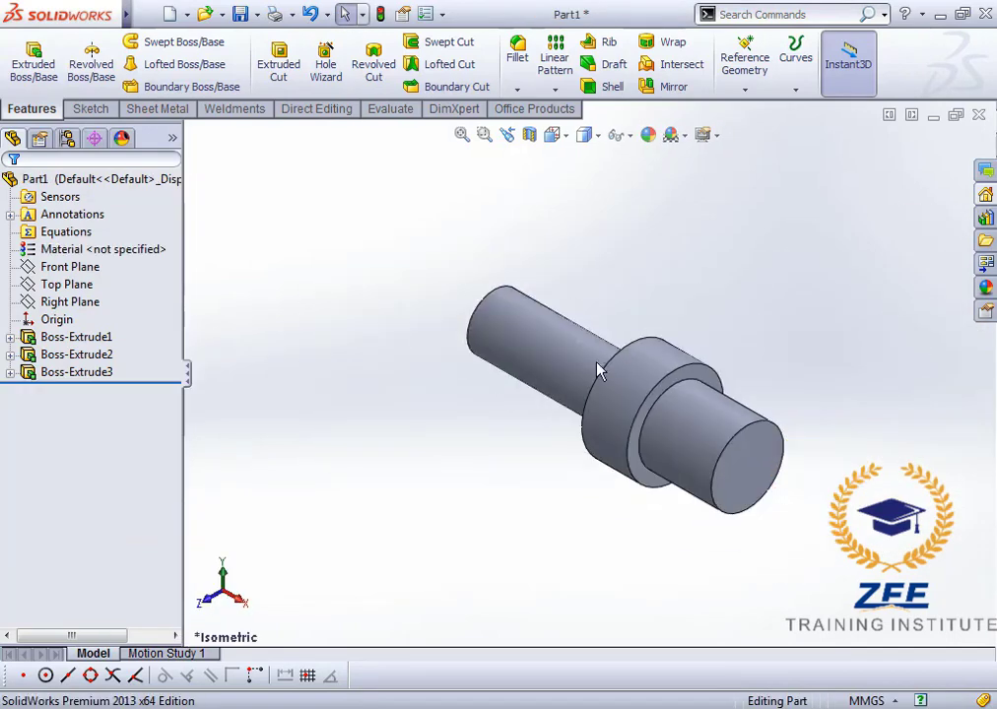
# Start a sketch on Part1's Front Plane and view it from the front at the shank's free end.
pyautogui.scroll(-3, 596, 367)
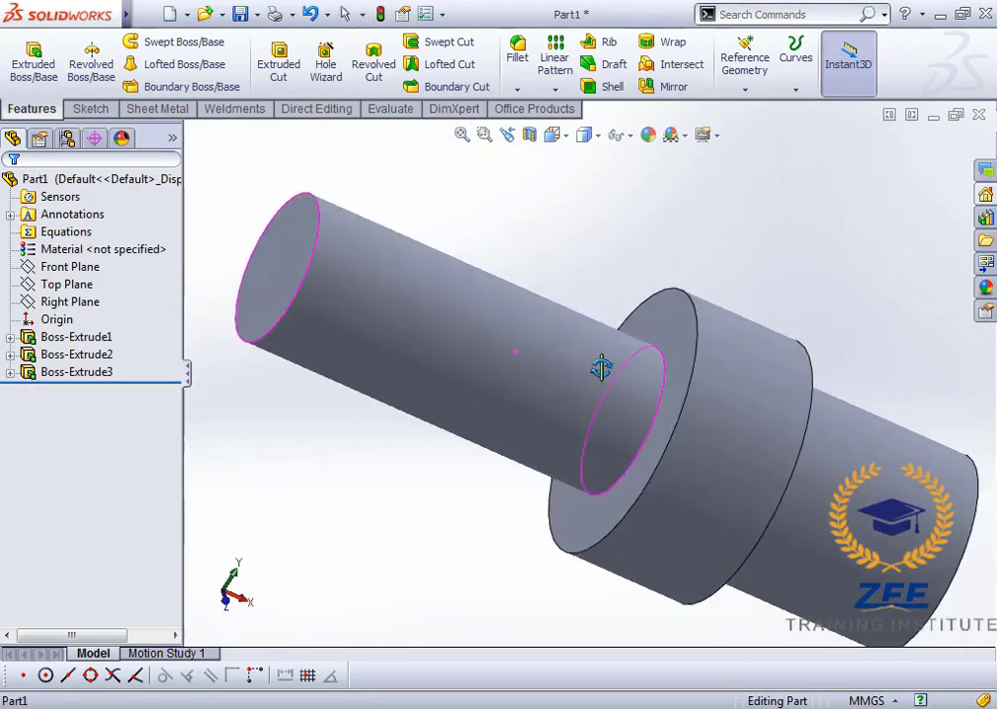
pyautogui.scroll(3, 596, 367)
pyautogui.click(94, 269)
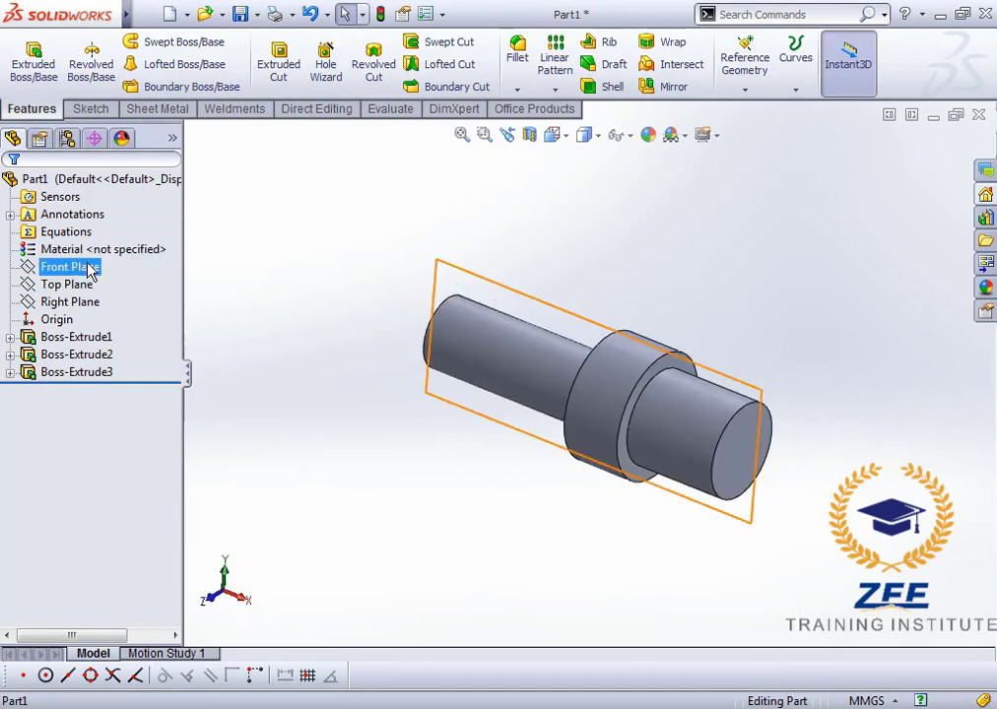
pyautogui.click(560, 135)
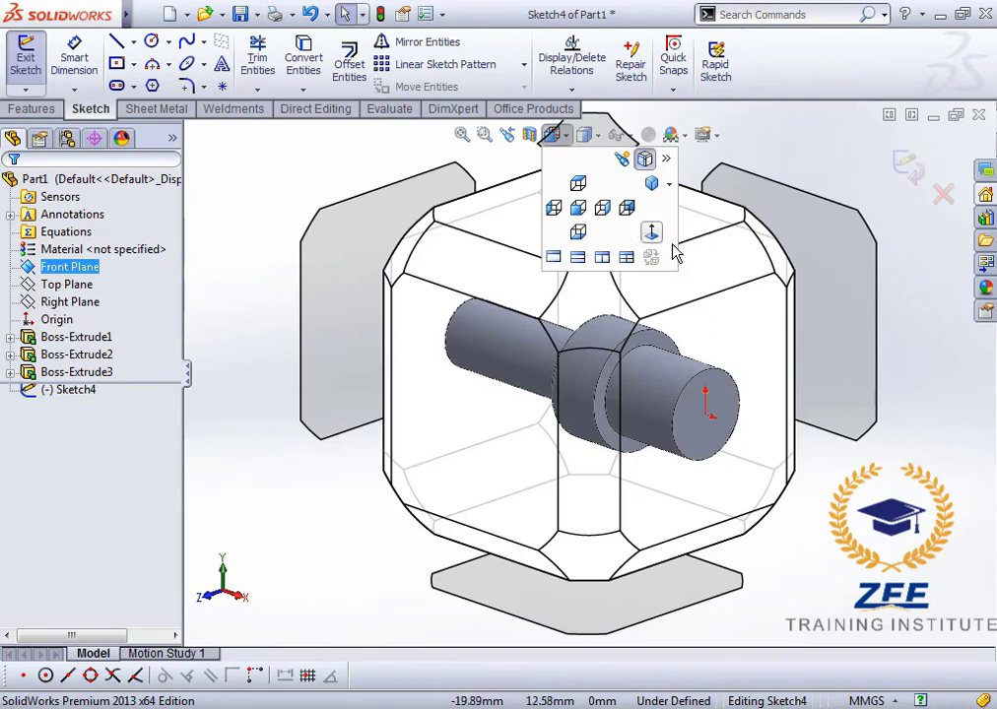
pyautogui.click(574, 540)
pyautogui.scroll(-4, 552, 383)
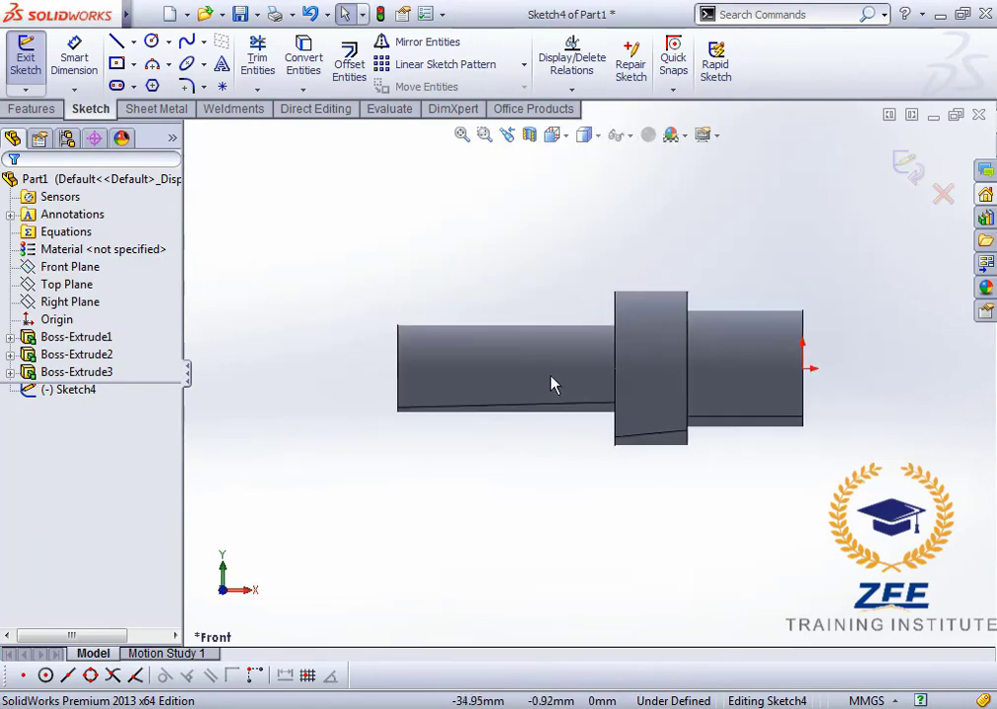
pyautogui.scroll(5, 663, 394)
pyautogui.scroll(-3, 663, 394)
pyautogui.scroll(-2, 443, 370)
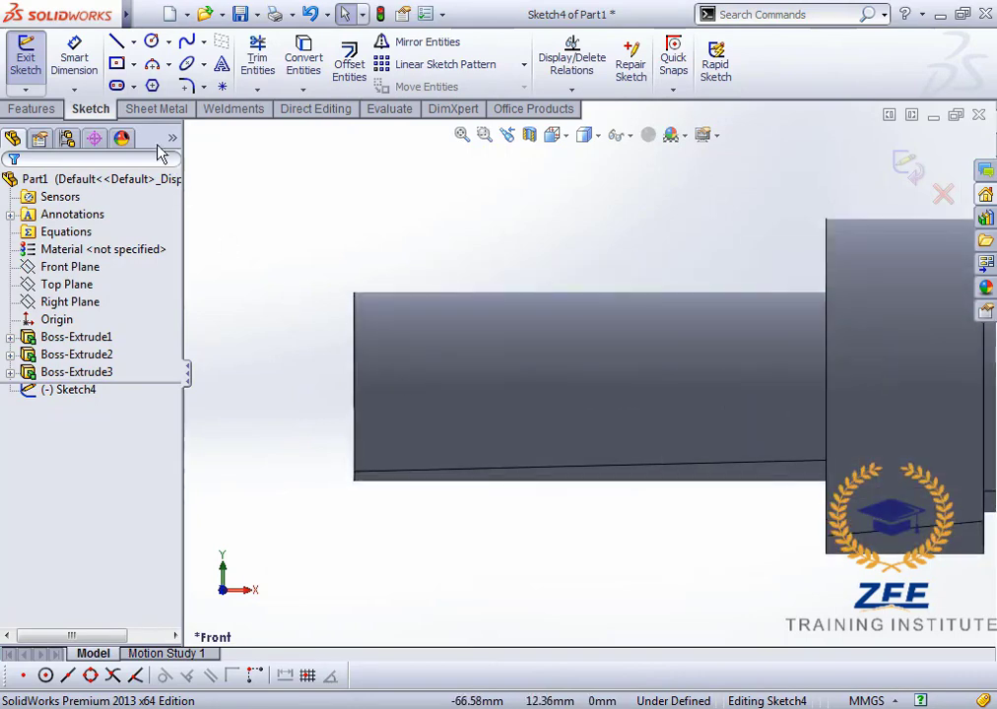
pyautogui.click(116, 43)
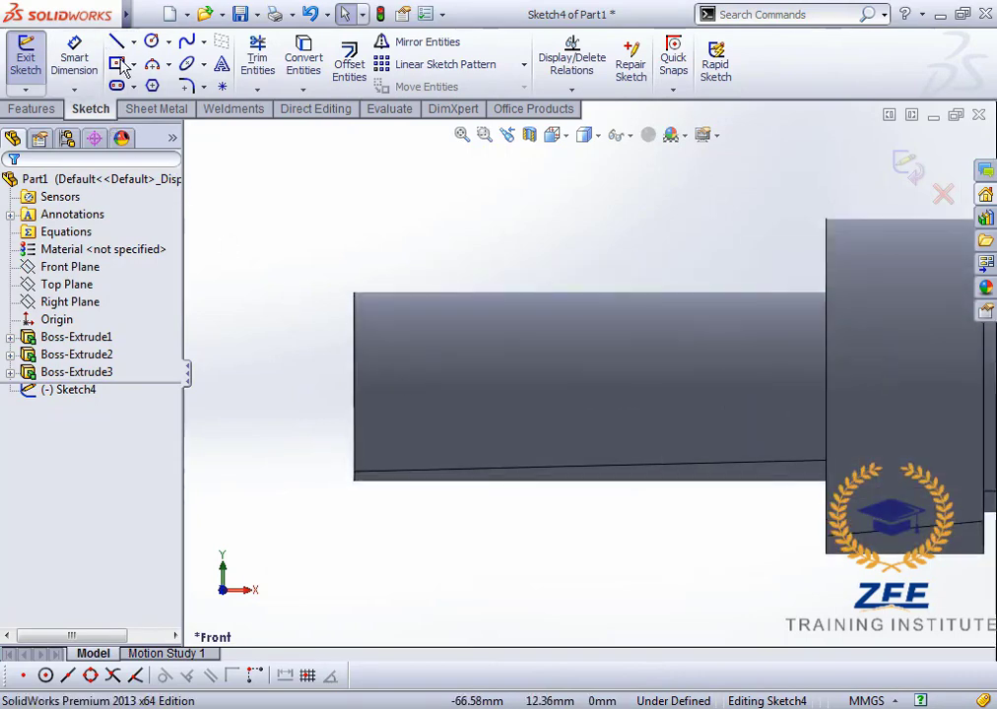
# Sketch a closed four-line taper from the shank's end centre, about 13.5 mm long, 6.8 mm high at the shank and 3.6 mm at the tip.
pyautogui.click(352, 385)
pyautogui.scroll(3, 353, 380)
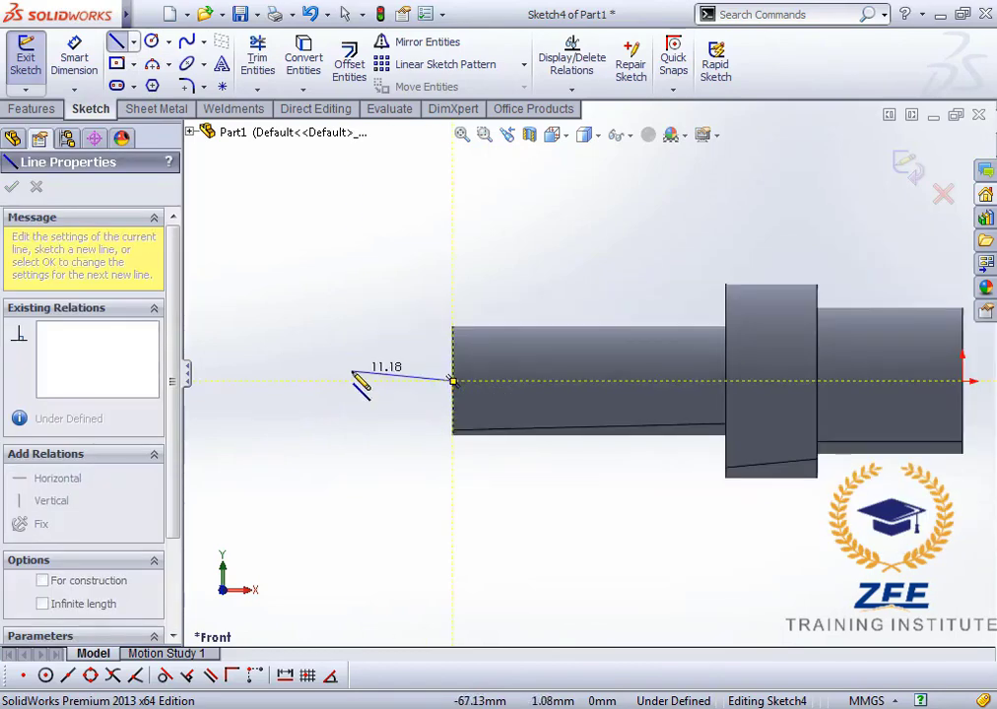
pyautogui.scroll(-2, 352, 379)
pyautogui.click(356, 384)
pyautogui.click(356, 329)
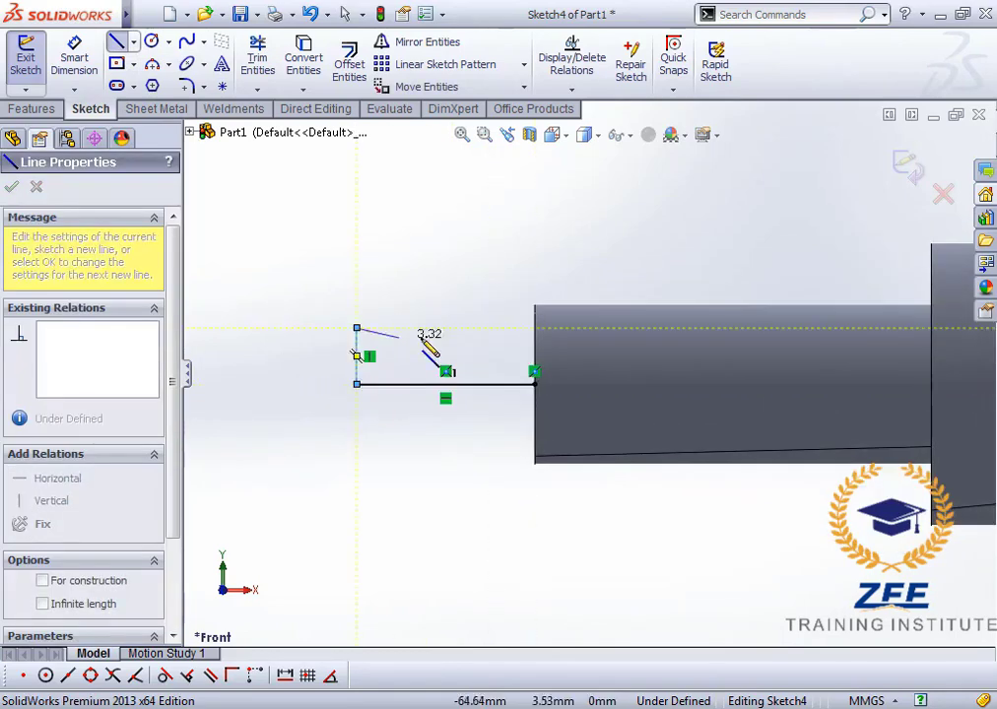
pyautogui.scroll(-3, 537, 325)
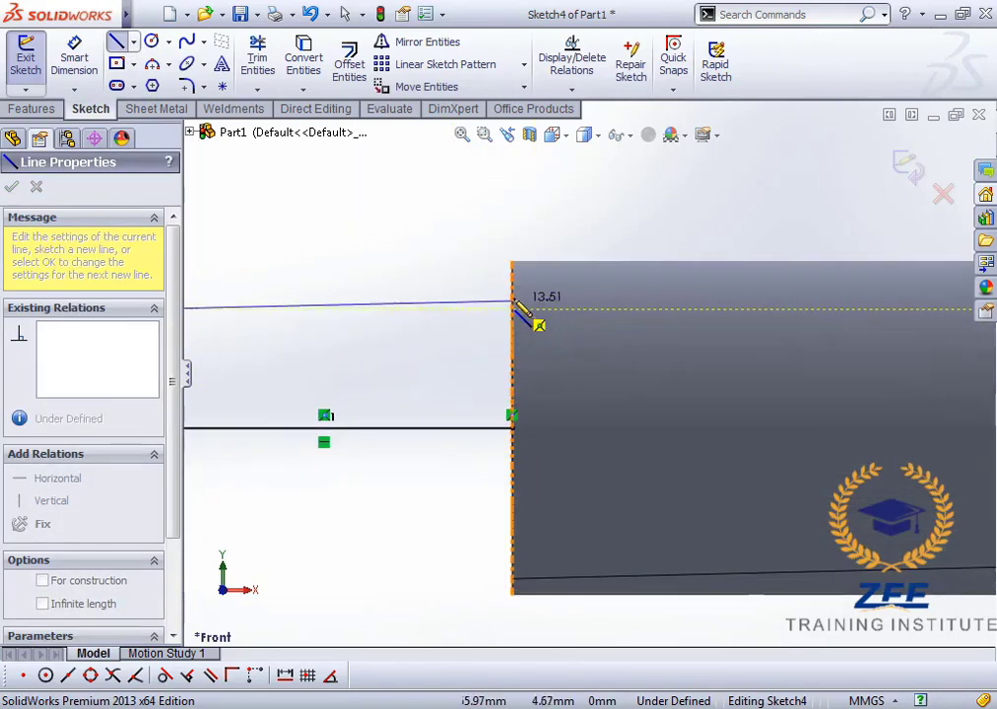
pyautogui.click(513, 239)
pyautogui.click(513, 427)
pyautogui.press('Escape')
pyautogui.scroll(3, 529, 415)
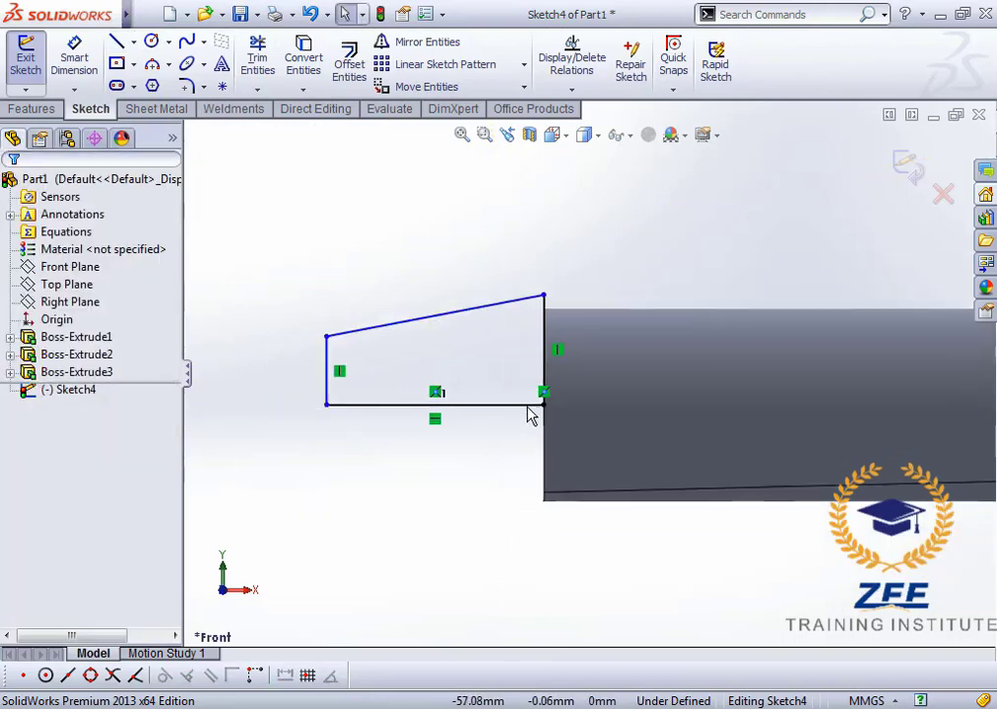
# Dimension the profile's vertical line at the shank face and set its height to 12.3/2 mm.
pyautogui.scroll(-2, 529, 414)
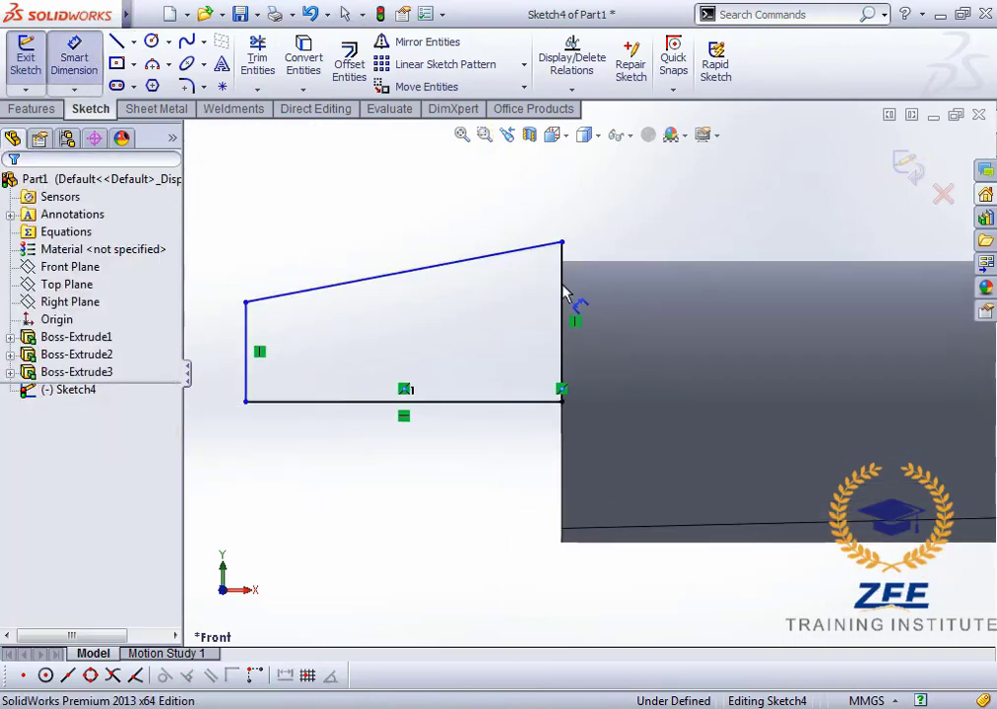
pyautogui.click(564, 304)
pyautogui.click(609, 296)
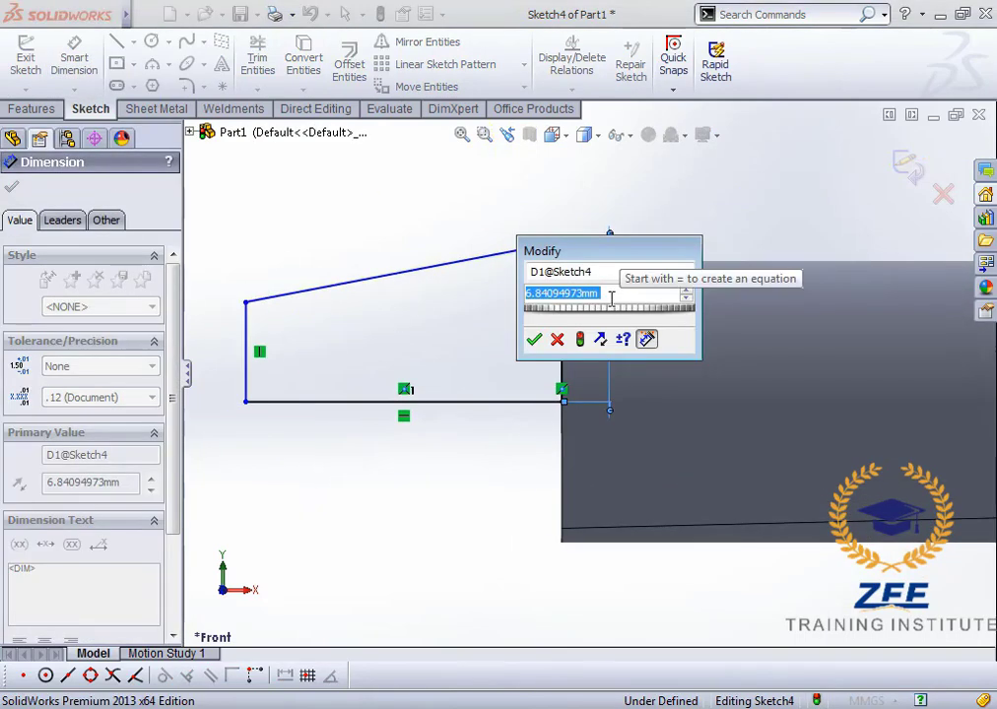
pyautogui.write('12.3/2')
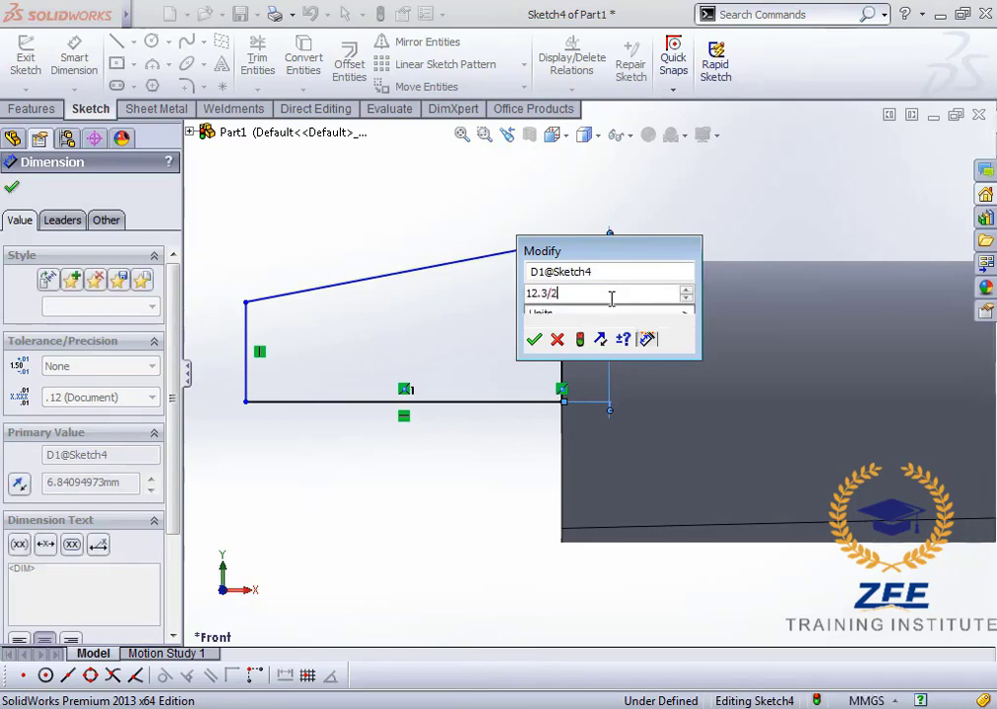
pyautogui.press('Return')
pyautogui.press('Escape')
pyautogui.scroll(2, 520, 358)
pyautogui.scroll(-2, 512, 355)
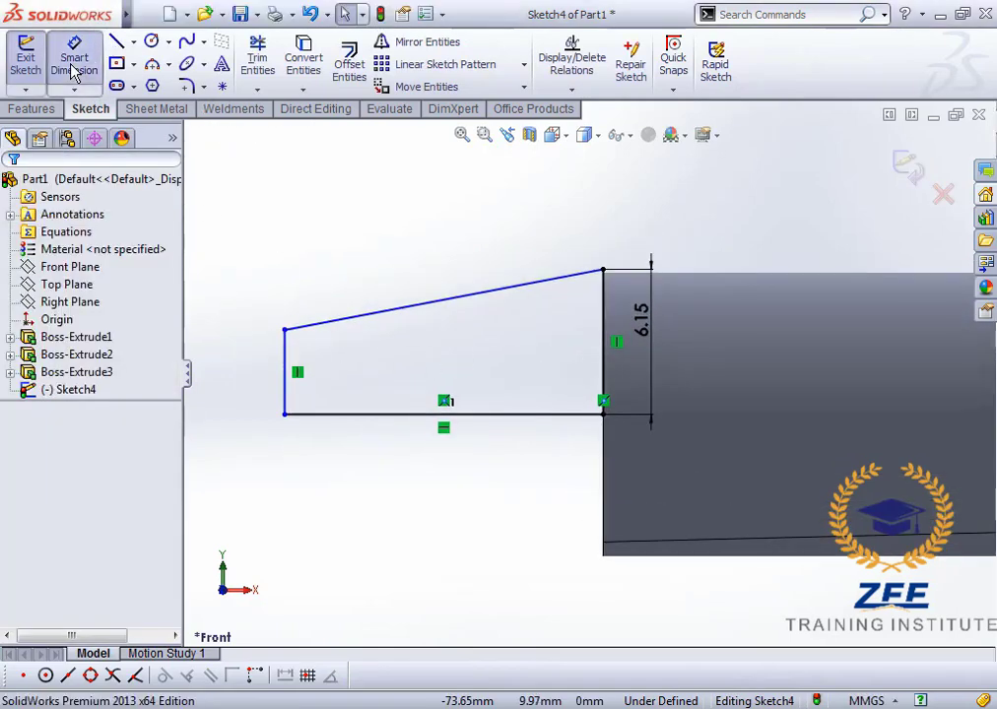
# Dimension the profile's horizontal base line along the shank axis and set its length to 12 mm.
pyautogui.click(73, 66)
pyautogui.click(500, 418)
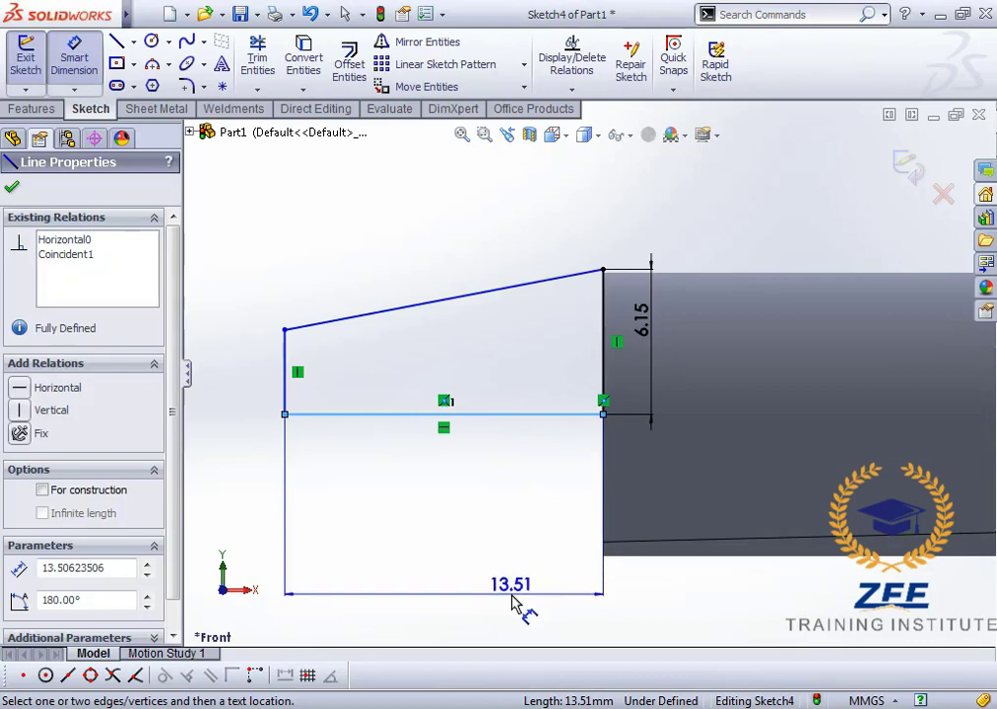
pyautogui.click(519, 595)
pyautogui.write('12')
pyautogui.press('Return')
pyautogui.press('Escape')
pyautogui.scroll(2, 581, 412)
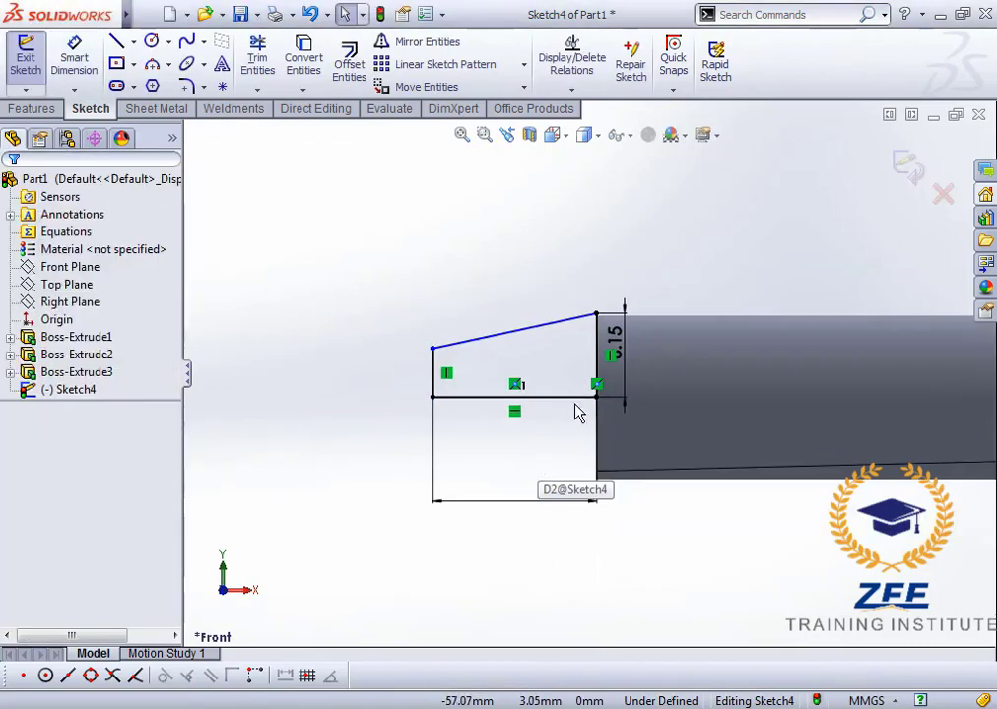
pyautogui.scroll(-2, 581, 412)
# Dimension the profile's vertical line at the free end and set its height to 6 mm.
pyautogui.click(61, 69)
pyautogui.click(323, 392)
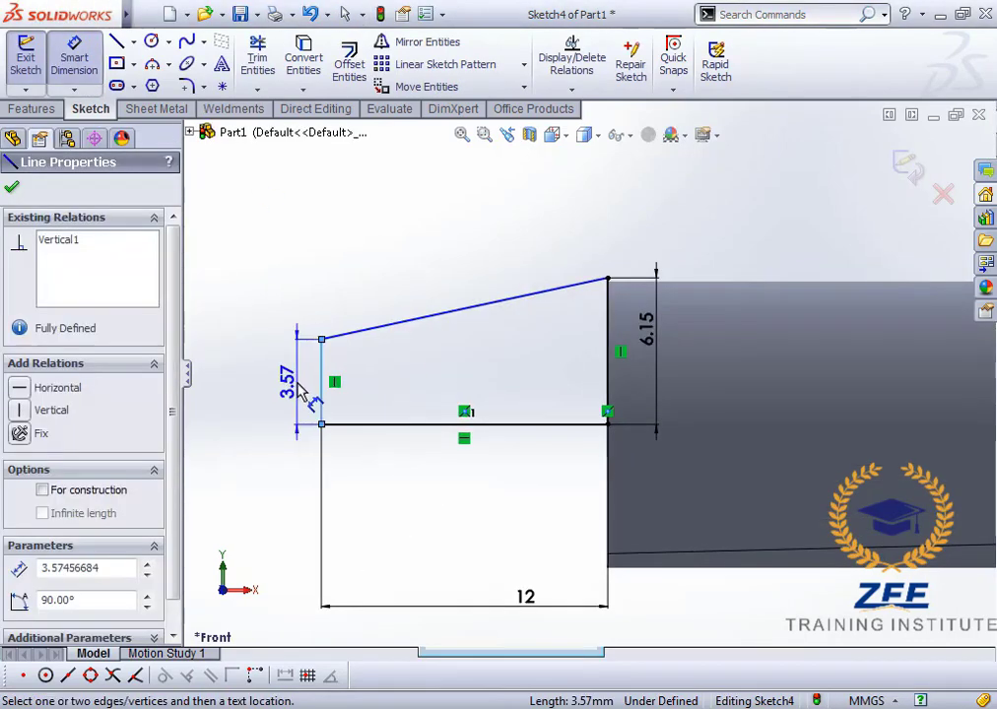
pyautogui.click(285, 379)
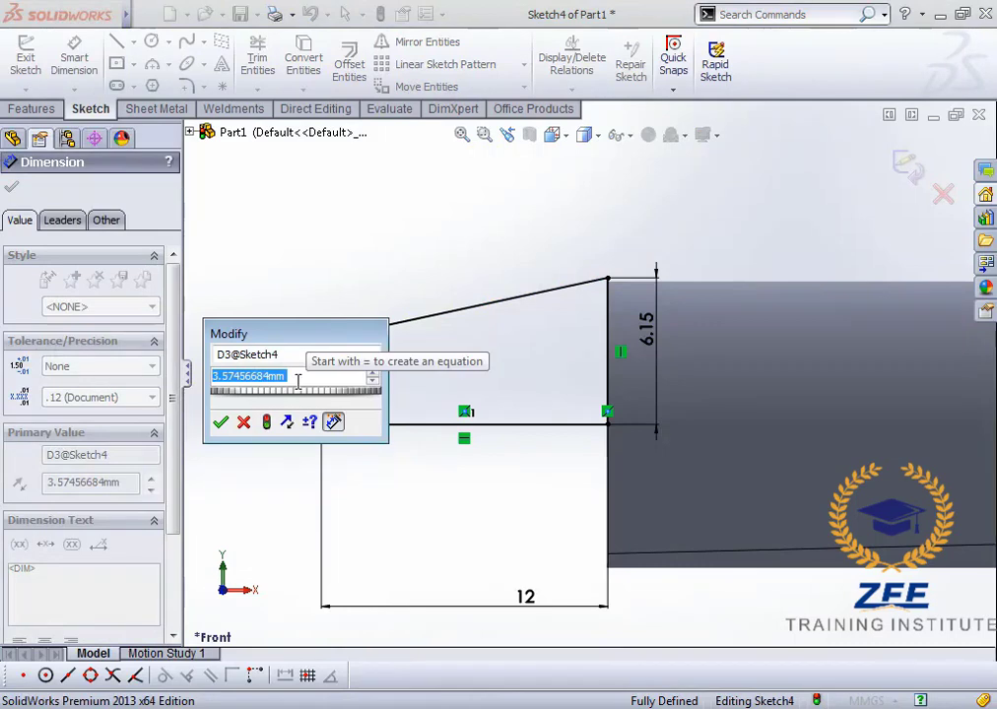
pyautogui.write('6')
pyautogui.press('Return')
pyautogui.press('Escape')
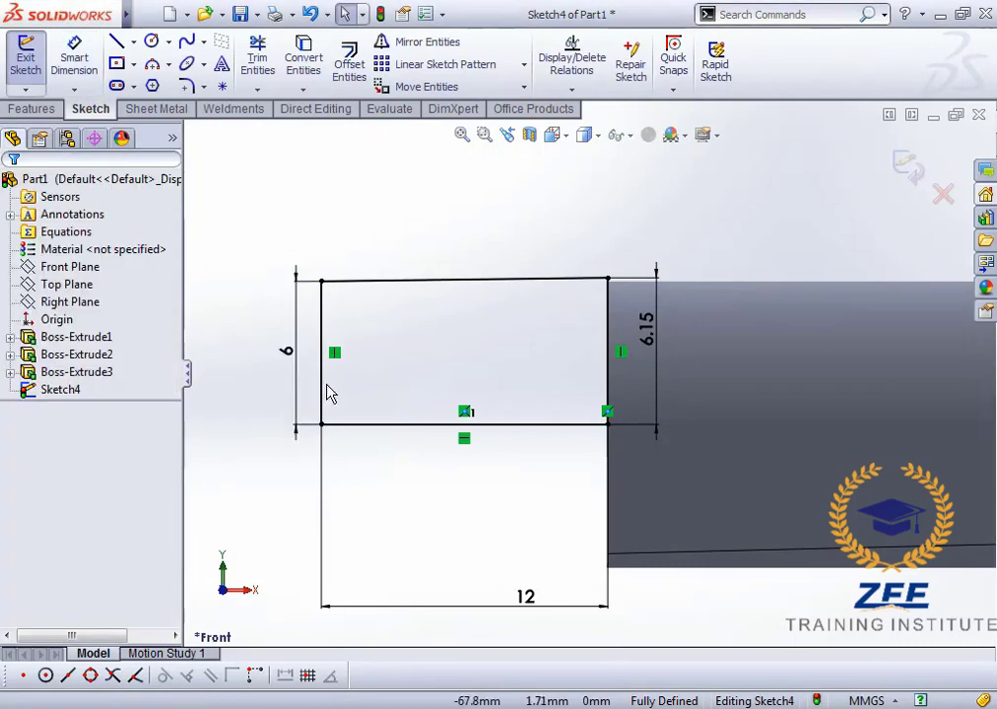
pyautogui.scroll(2, 536, 407)
pyautogui.scroll(-1, 623, 383)
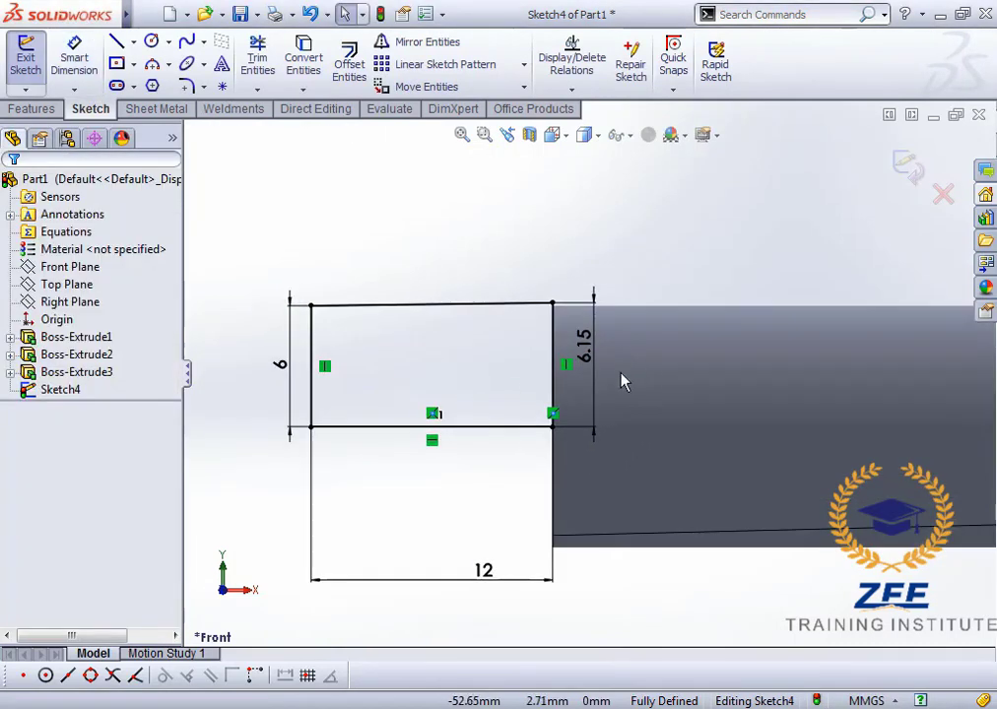
# Set the profile's free-end height to 5 mm.
pyautogui.doubleClick(284, 367)
pyautogui.write('5')
pyautogui.press('Return')
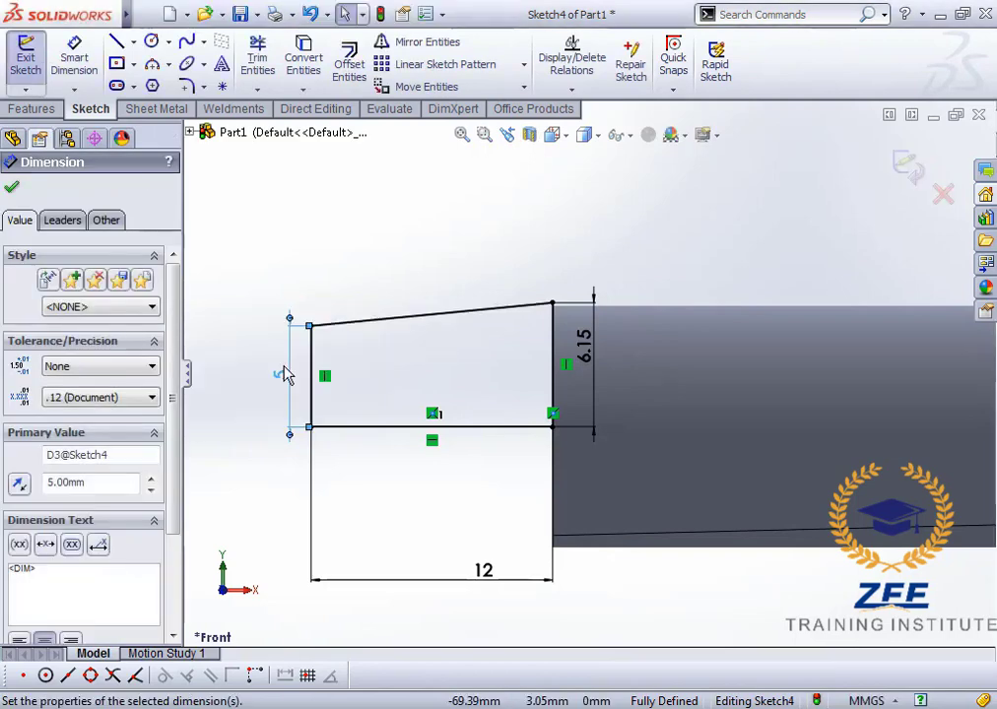
pyautogui.press('Escape')
pyautogui.scroll(1, 544, 397)
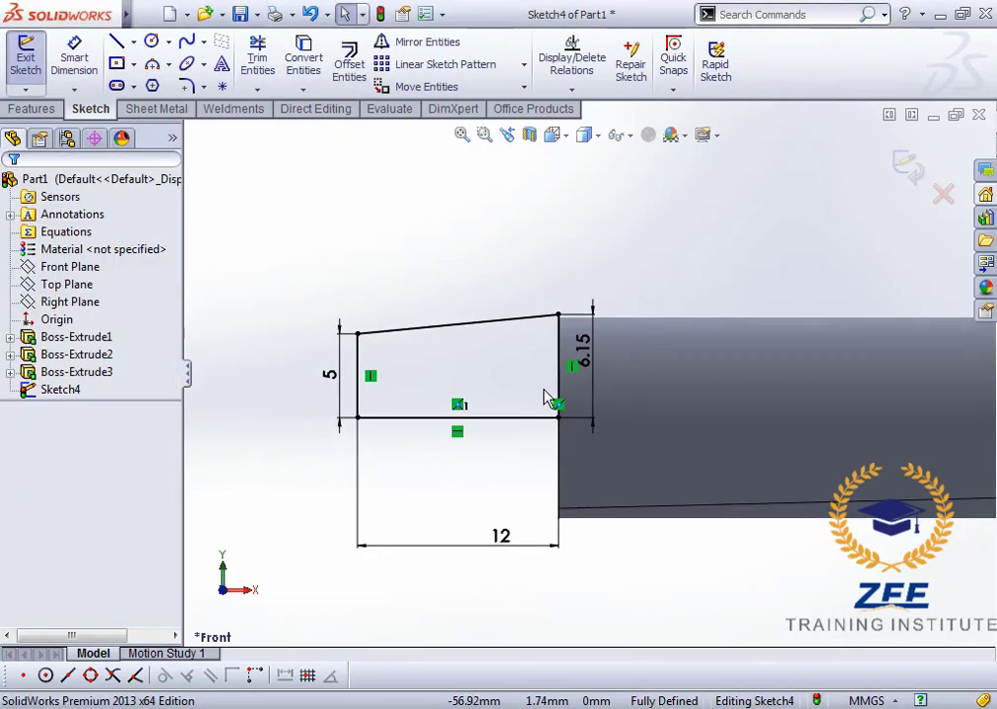
pyautogui.scroll(-1, 547, 364)
pyautogui.scroll(2, 512, 325)
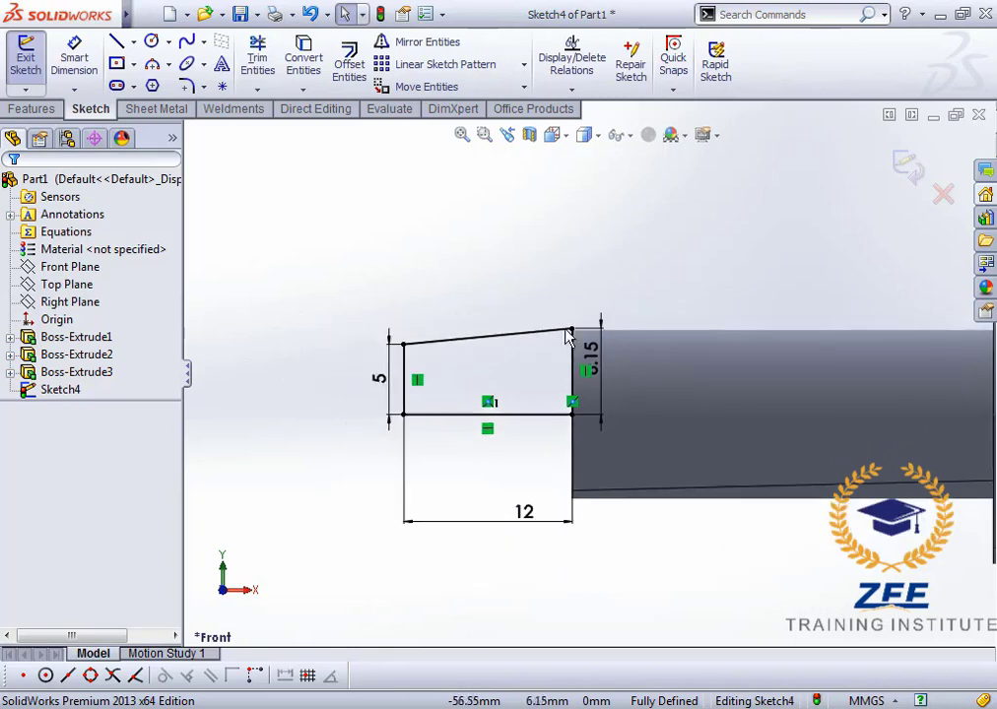
# Set the profile's height at the shank face to 6.25 mm.
pyautogui.scroll(-4, 596, 421)
pyautogui.scroll(4, 608, 386)
pyautogui.scroll(-2, 584, 345)
pyautogui.scroll(1, 585, 345)
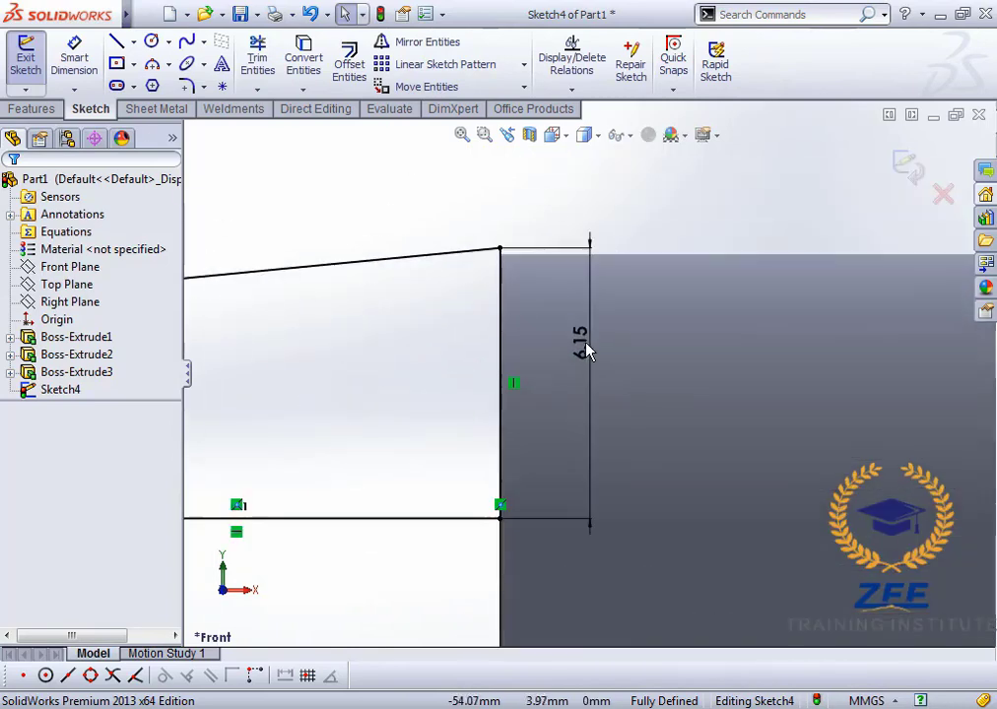
pyautogui.doubleClick(584, 343)
pyautogui.write('6.')
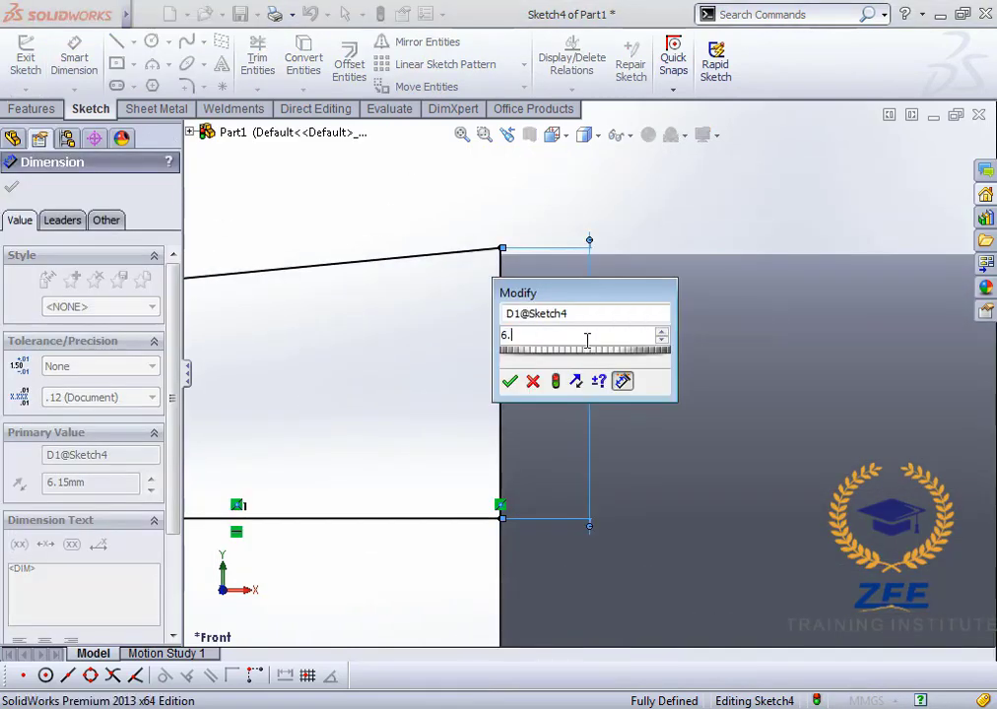
pyautogui.write('25')
pyautogui.press('Return')
pyautogui.scroll(3, 596, 445)
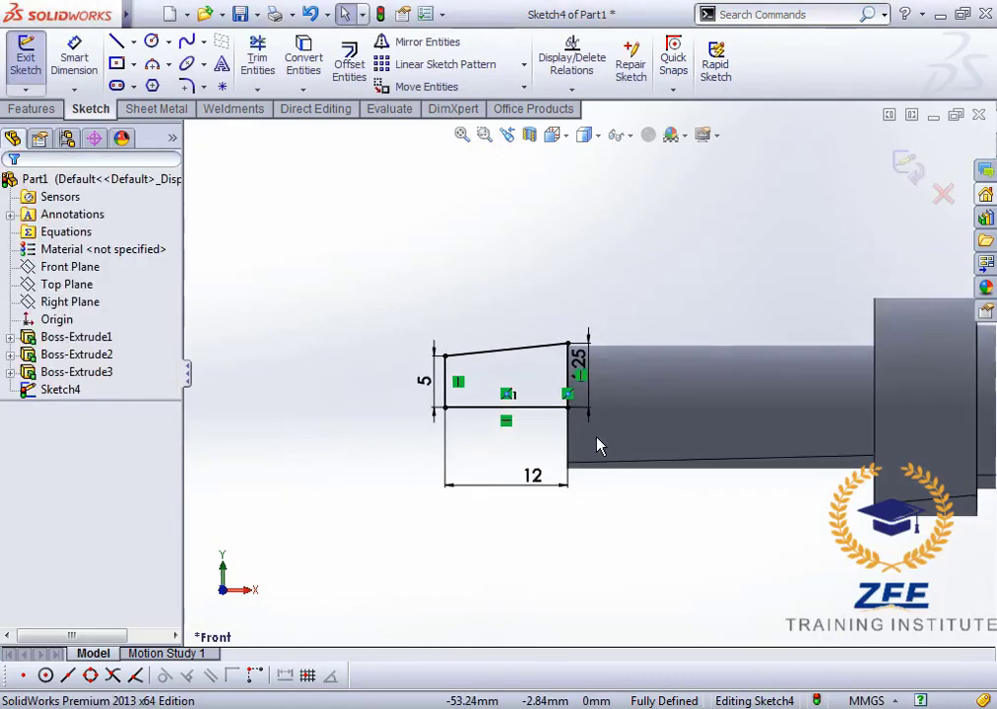
pyautogui.scroll(-2, 596, 446)
pyautogui.scroll(-2, 596, 423)
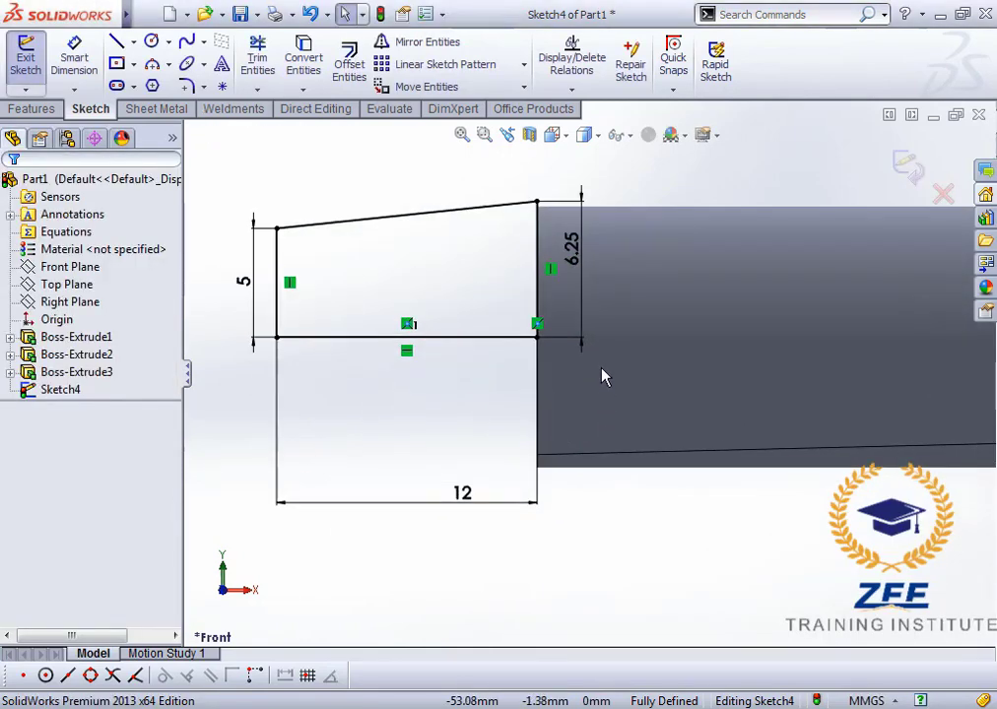
# Revolve the tapered profile 360 degrees about its 12 mm base line as a boss, merging the result.
pyautogui.click(29, 109)
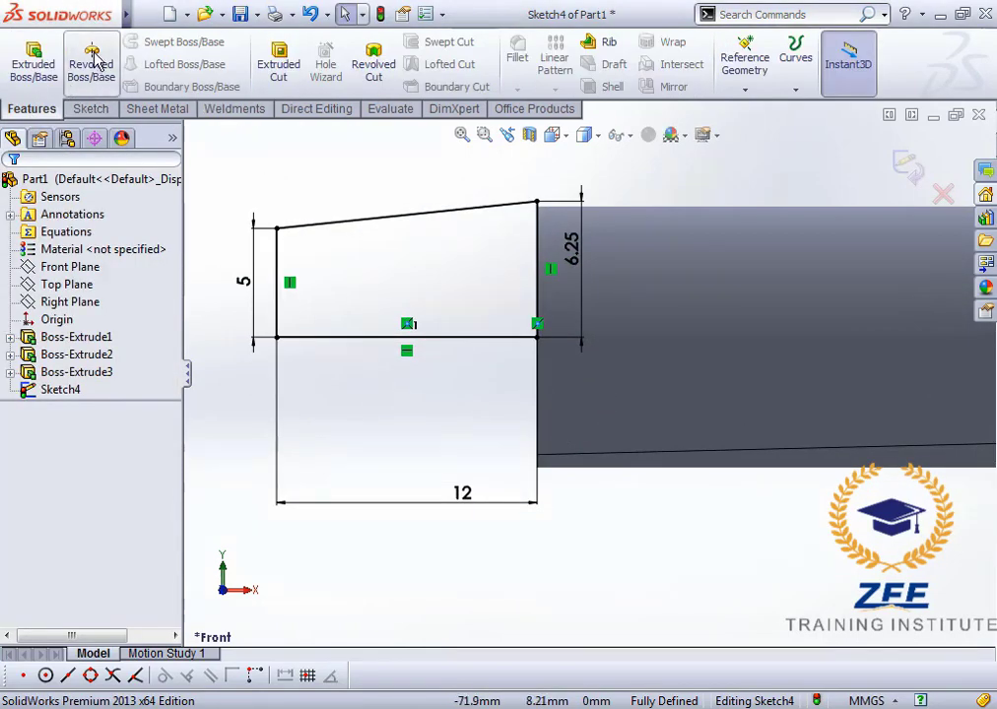
pyautogui.click(91, 61)
pyautogui.click(474, 338)
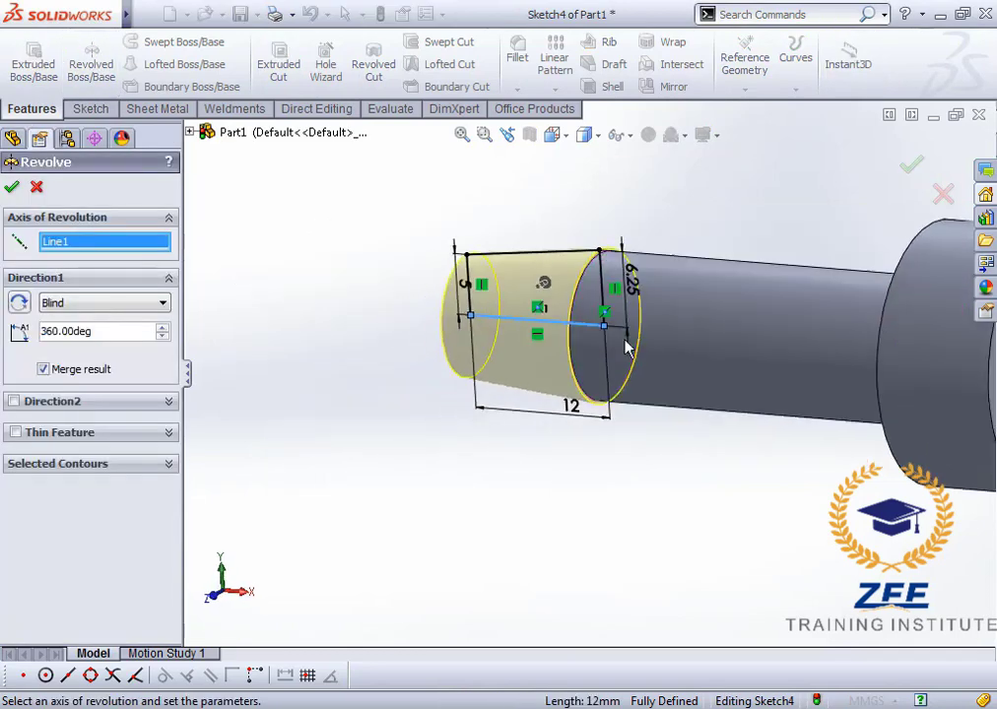
pyautogui.click(12, 187)
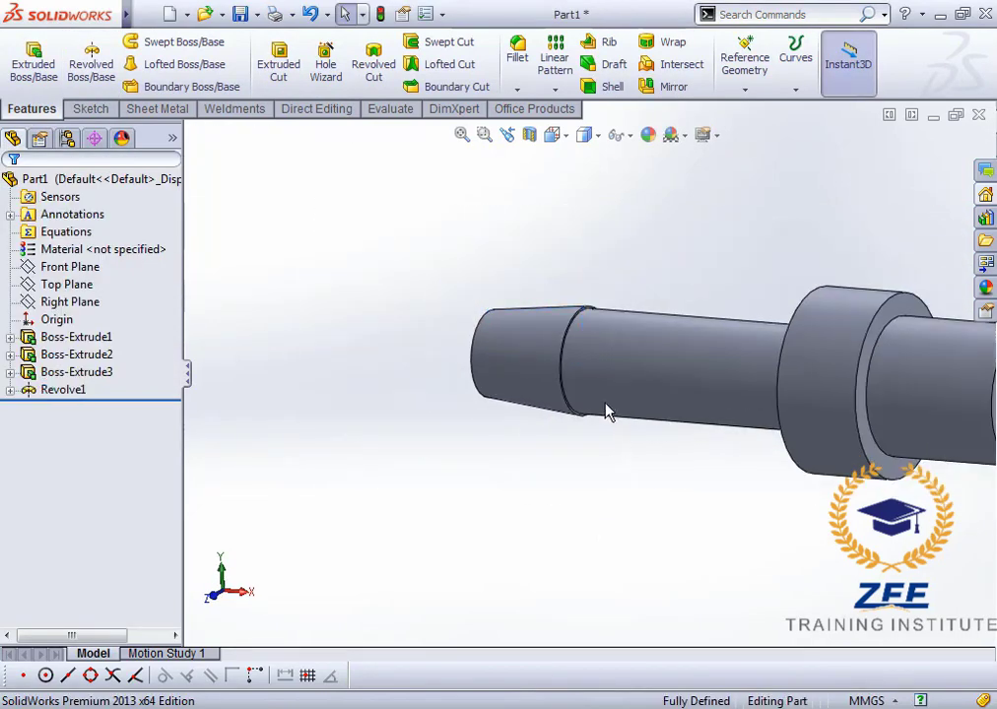
# Compare the revolved barb and its step at the shank with the AJSP-MSV-P002 reference part.
pyautogui.scroll(2, 579, 357)
pyautogui.scroll(-5, 576, 349)
pyautogui.moveTo(575, 349); pyautogui.dragTo(539, 359, button='middle')
pyautogui.scroll(5, 575, 372)
pyautogui.moveTo(645, 370); pyautogui.dragTo(670, 377, button='middle')
pyautogui.scroll(3, 670, 377)
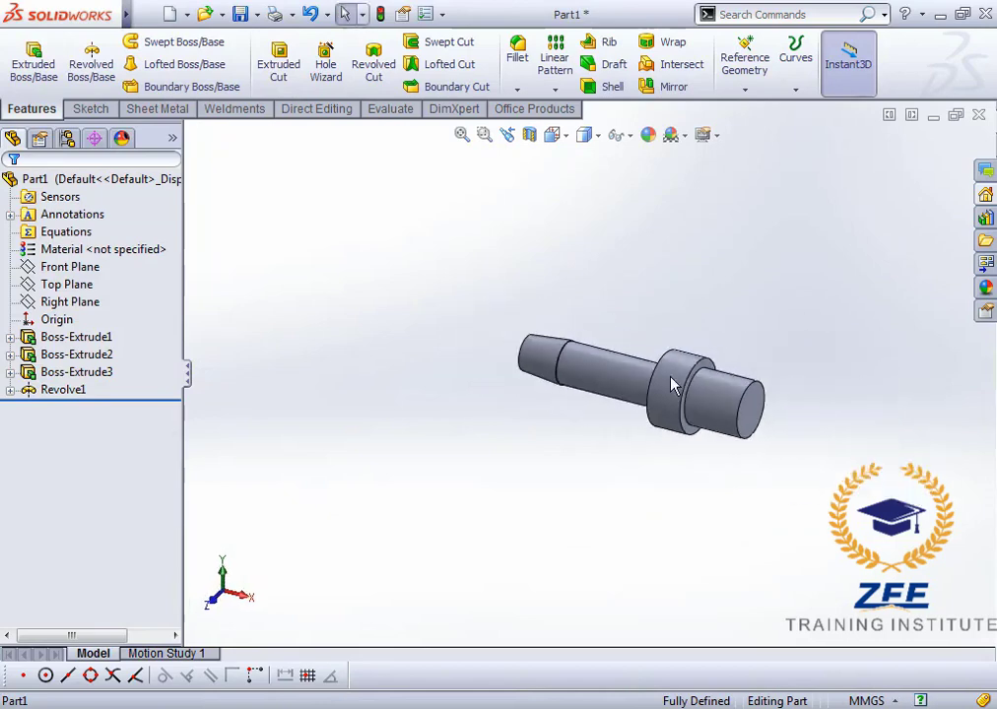
pyautogui.scroll(-3, 670, 376)
pyautogui.moveTo(556, 371); pyautogui.dragTo(547, 382, button='middle')
pyautogui.scroll(3, 549, 394)
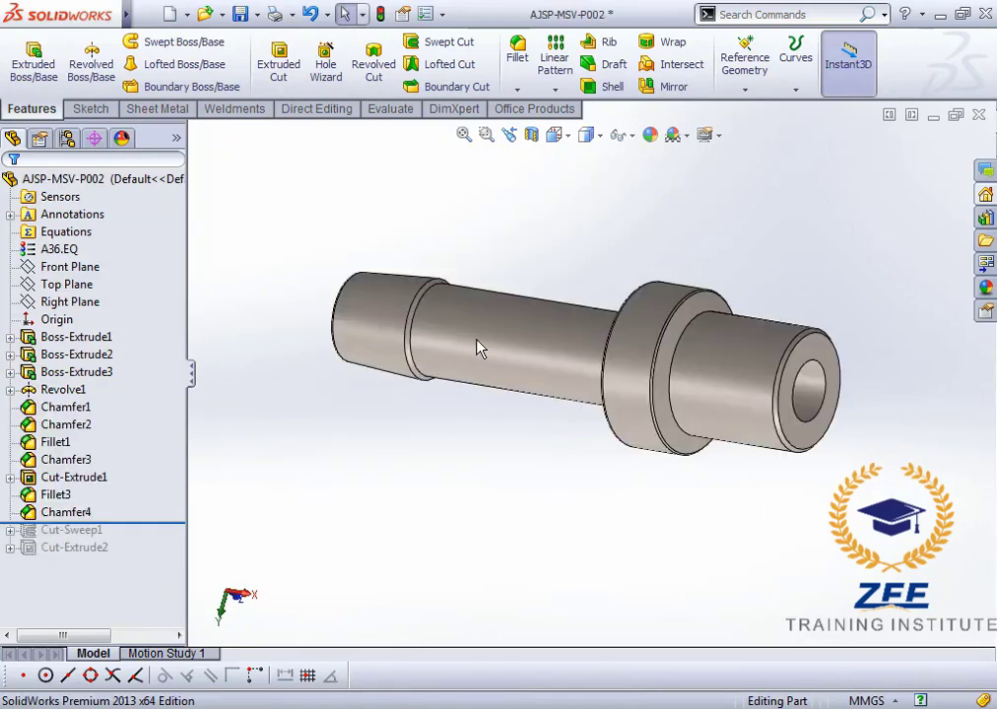
pyautogui.moveTo(479, 348); pyautogui.dragTo(489, 351, button='middle')
pyautogui.scroll(3, 490, 351)
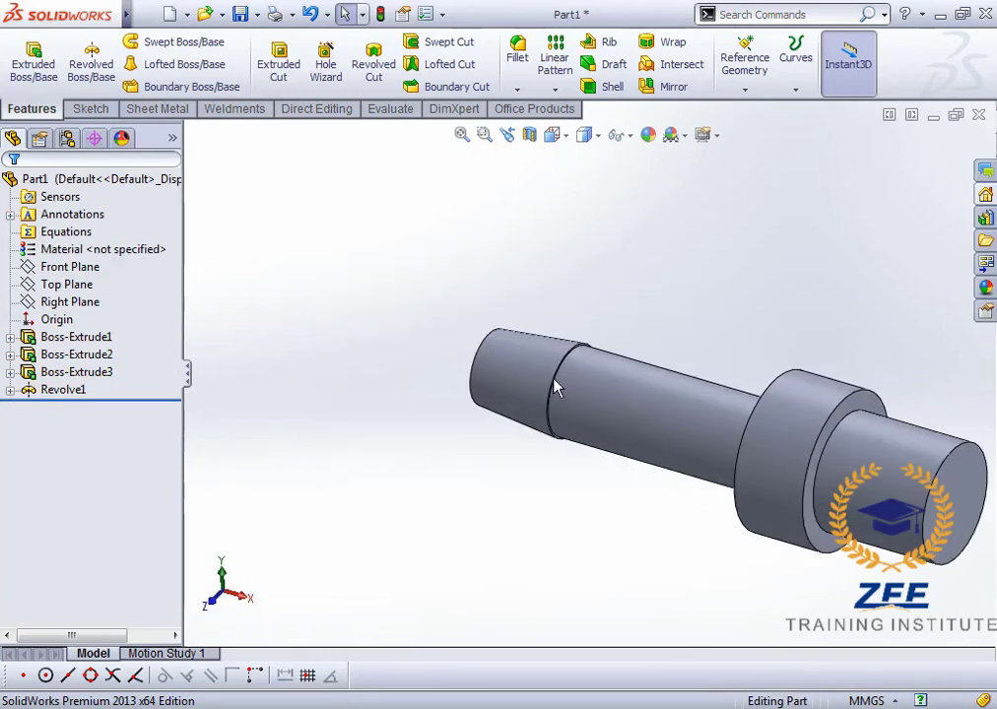
# Edit the revolved barb's sketch, set the profile height at the shank face to 6.5 mm and rebuild the part.
pyautogui.click(550, 380)
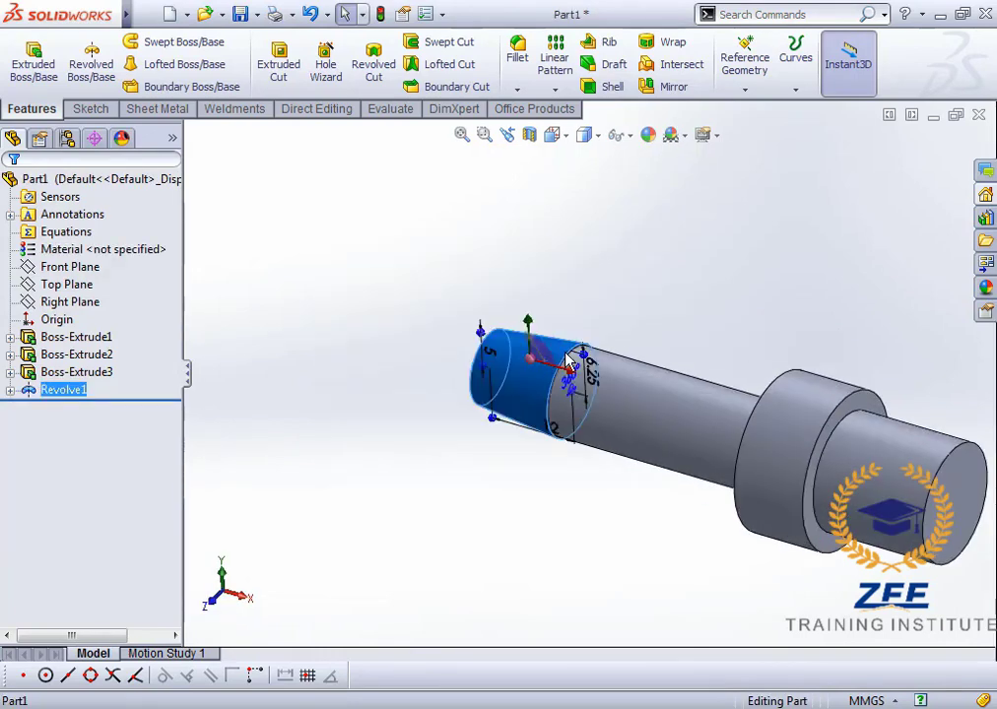
pyautogui.scroll(-3, 578, 335)
pyautogui.click(594, 337)
pyautogui.click(483, 363)
pyautogui.click(554, 302)
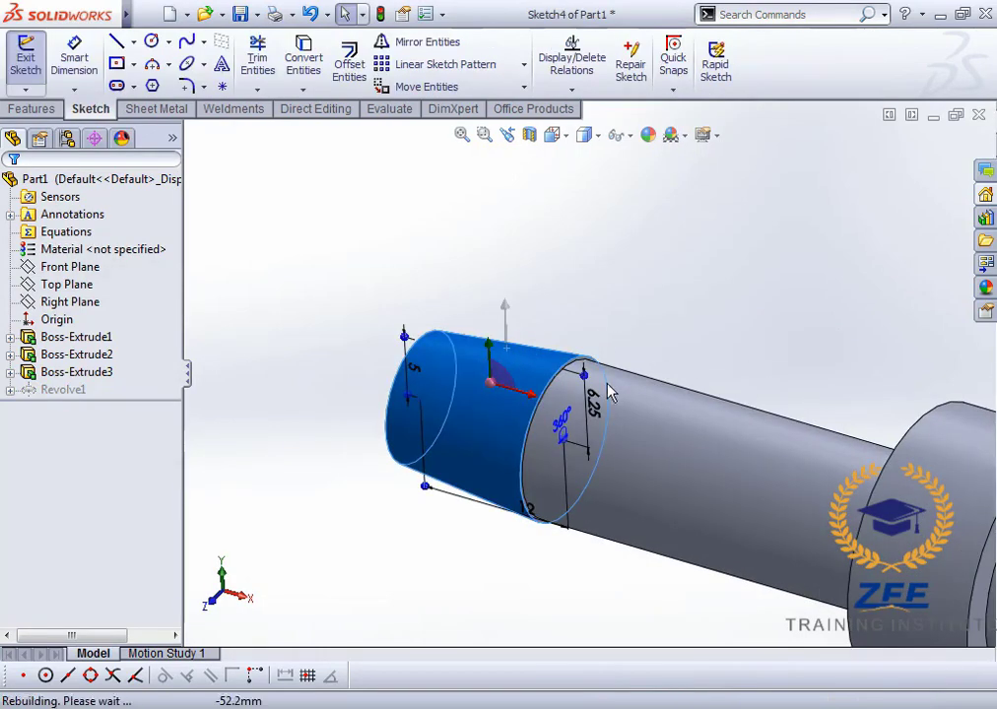
pyautogui.scroll(-3, 608, 392)
pyautogui.doubleClick(567, 387)
pyautogui.write('6.5')
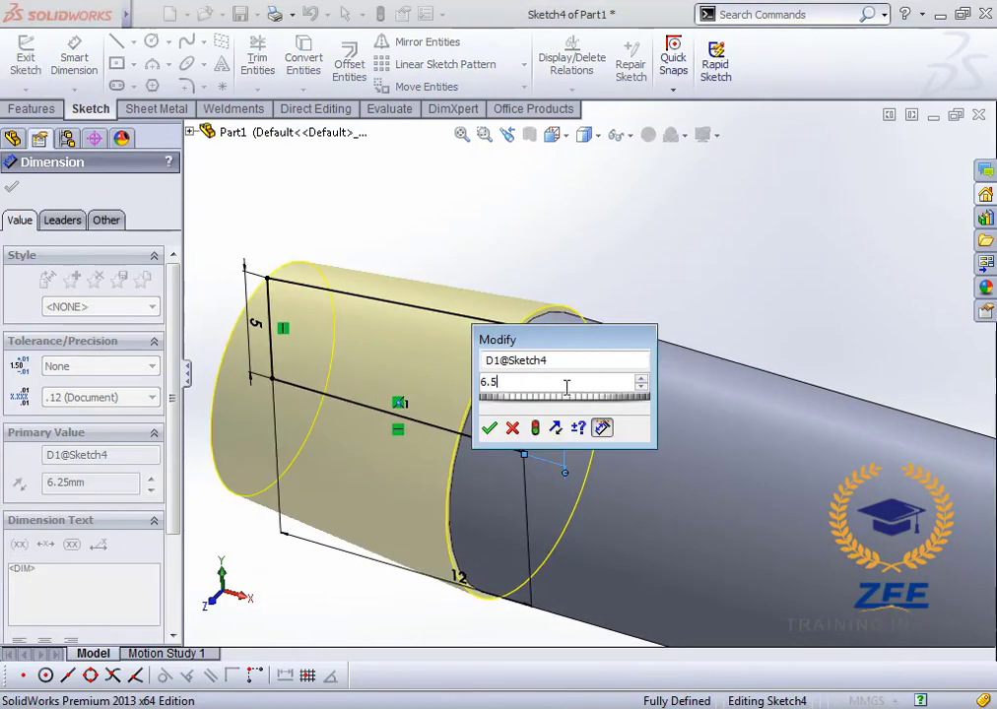
pyautogui.press('Return')
pyautogui.click(383, 13)
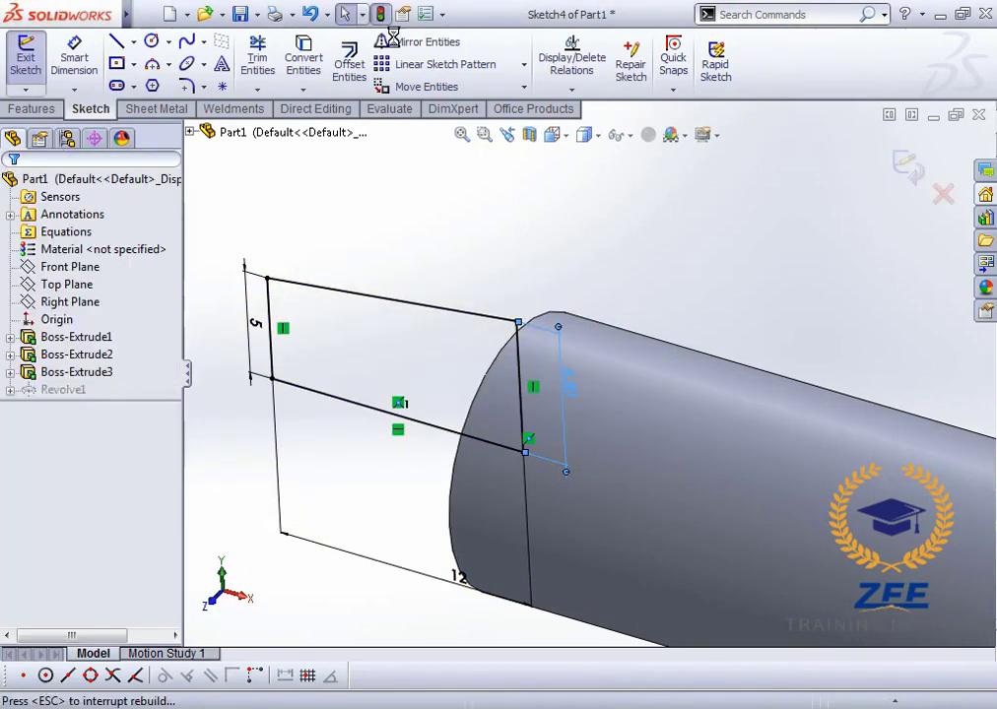
# Inspect the barb's enlarged step, then examine the AJSP-MSV-P002 reference part from several angles.
pyautogui.scroll(6, 621, 385)
pyautogui.scroll(-4, 608, 404)
pyautogui.moveTo(604, 399)
pyautogui.mouseDown(button='middle')
pyautogui.moveTo(570, 383)
pyautogui.moveTo(570, 394)
pyautogui.mouseUp(button='middle')
pyautogui.scroll(3, 574, 372)
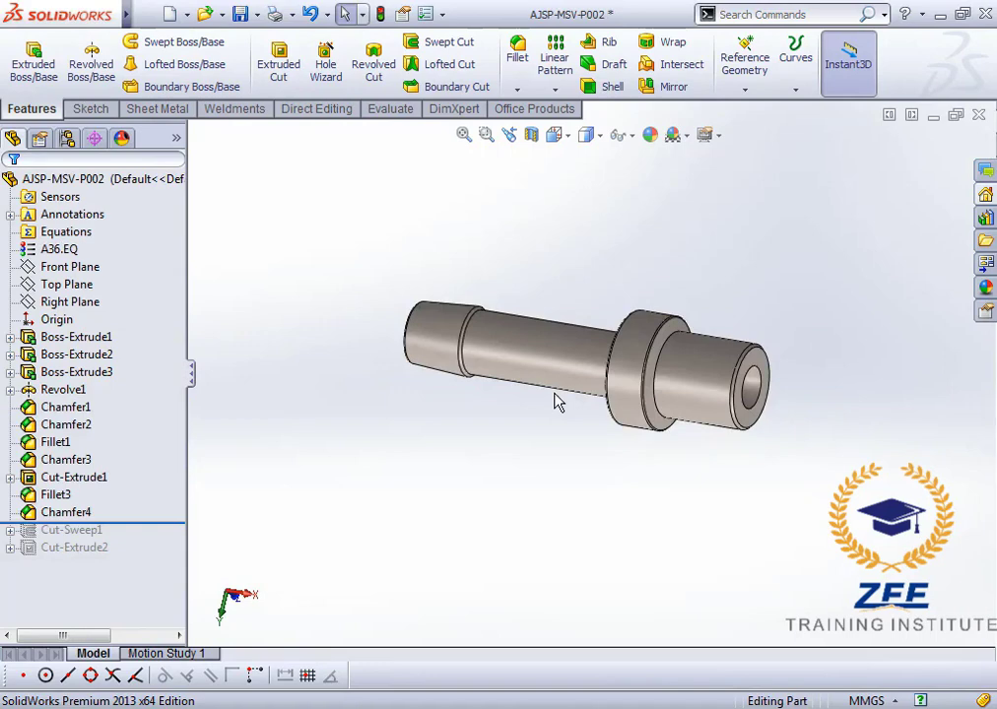
pyautogui.scroll(-2, 558, 402)
pyautogui.moveTo(558, 402); pyautogui.dragTo(798, 382, button='middle')
pyautogui.scroll(2, 798, 383)
pyautogui.moveTo(601, 335); pyautogui.dragTo(647, 410, button='middle')
pyautogui.scroll(2, 600, 380)
pyautogui.scroll(-2, 594, 372)
# Compare the collar edges on Part1 with the chamfered collar edges of the AJSP-MSV-P002 reference part.
pyautogui.hotkey('ctrl', 'Tab')
pyautogui.scroll(-4, 646, 408)
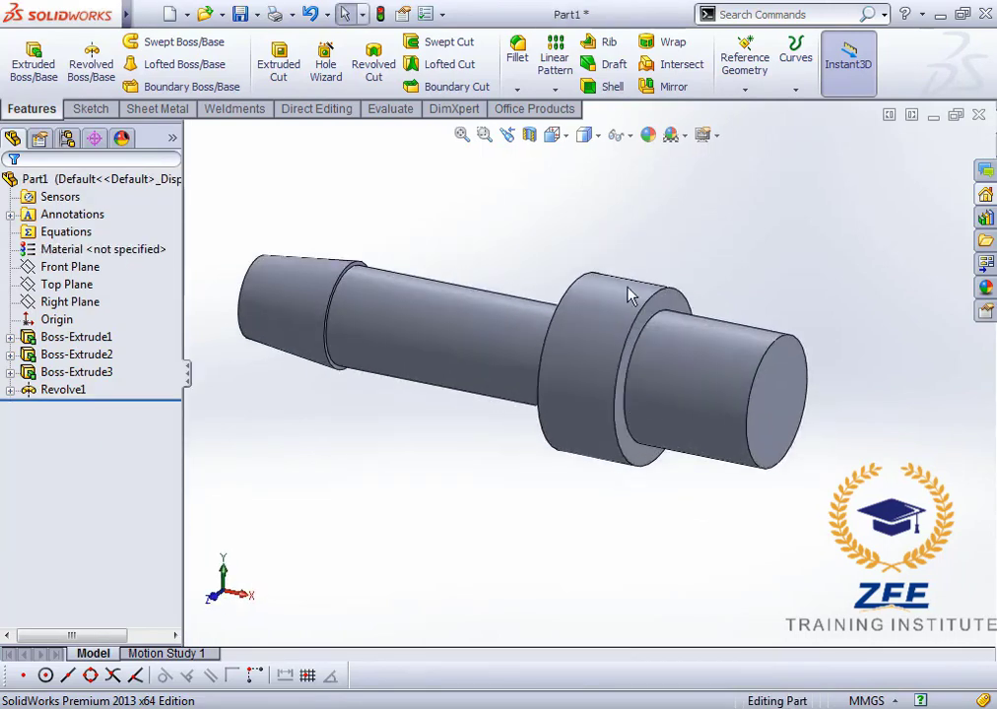
pyautogui.hotkey('ctrl', 'Tab')
pyautogui.scroll(2, 615, 399)
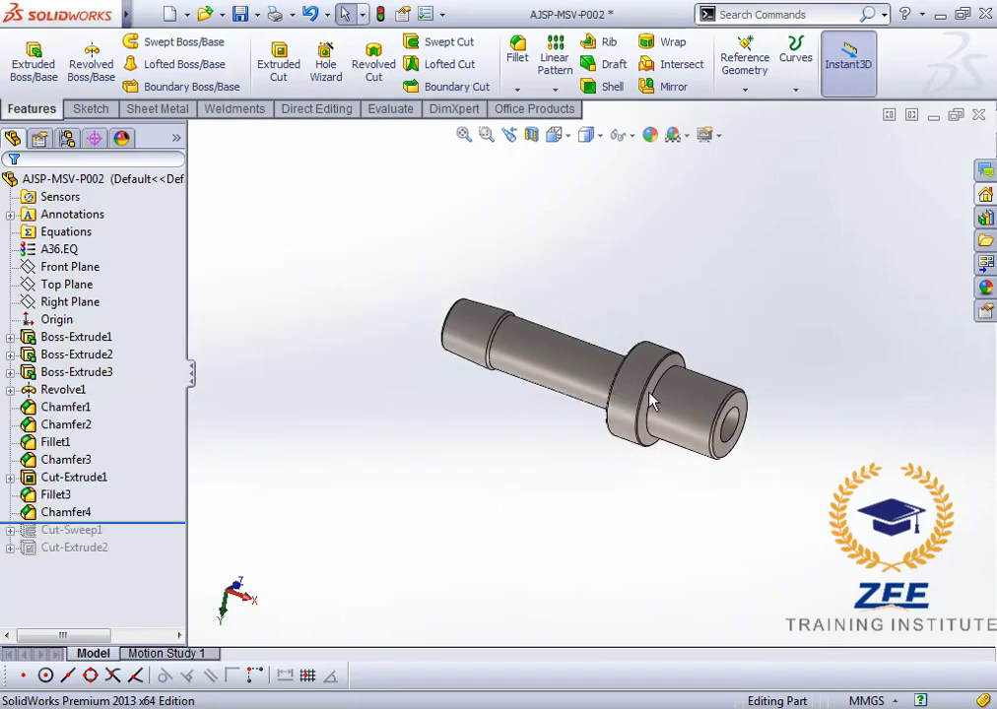
pyautogui.scroll(-6, 608, 375)
pyautogui.moveTo(605, 357); pyautogui.dragTo(569, 379, button='middle')
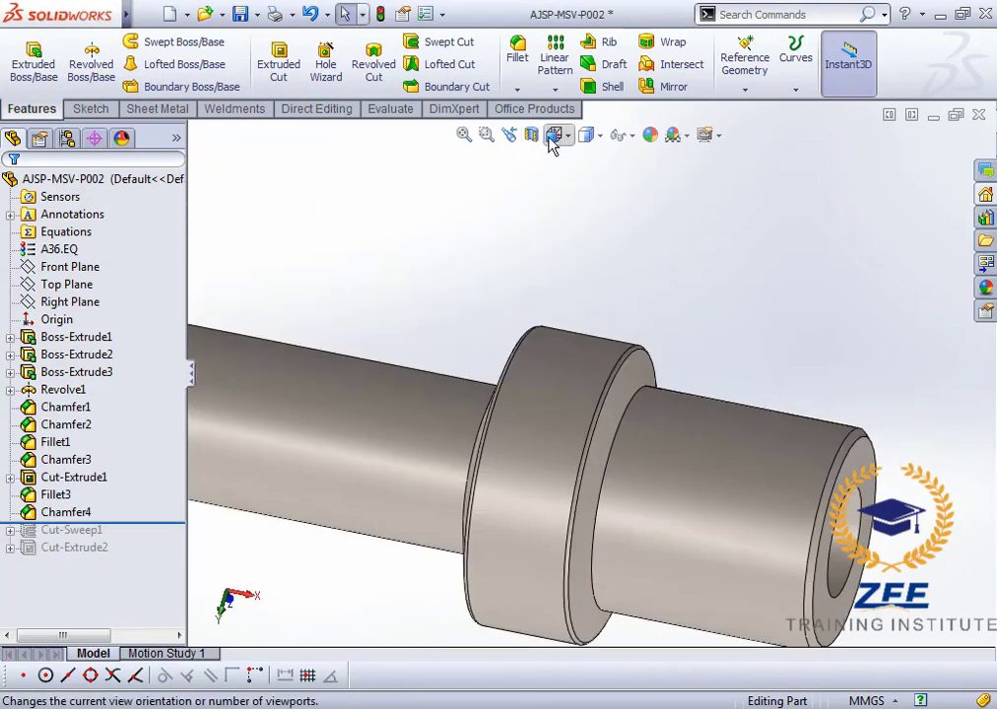
# Examine the front profile of the AJSP-MSV-P002 reference part, including its shank and sloped collar.
pyautogui.click(554, 135)
pyautogui.click(483, 394)
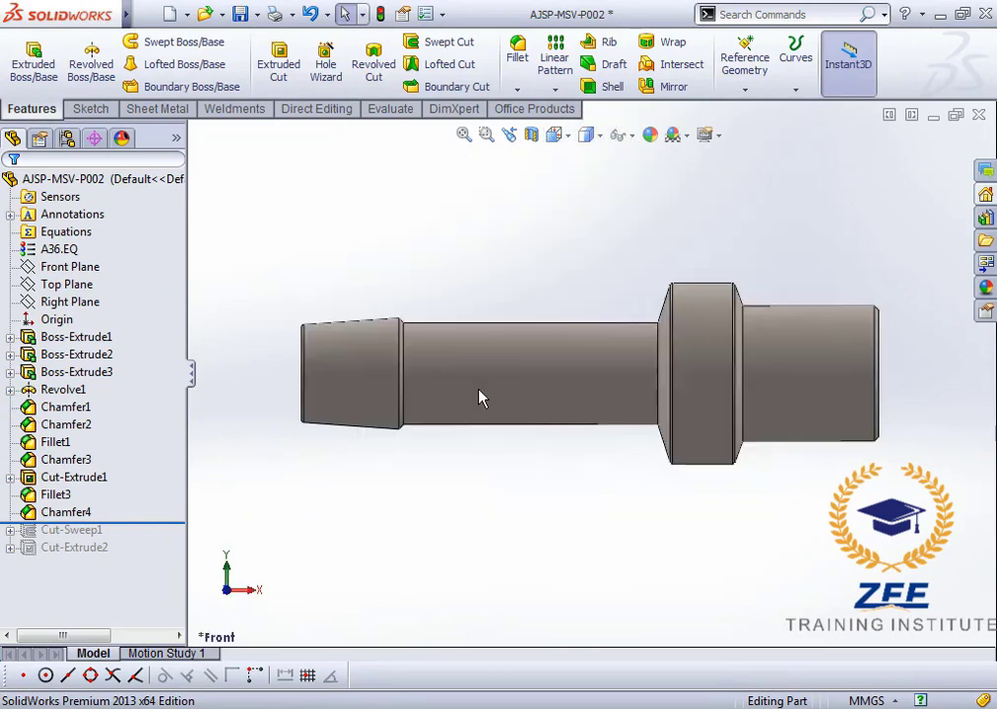
pyautogui.press('space')
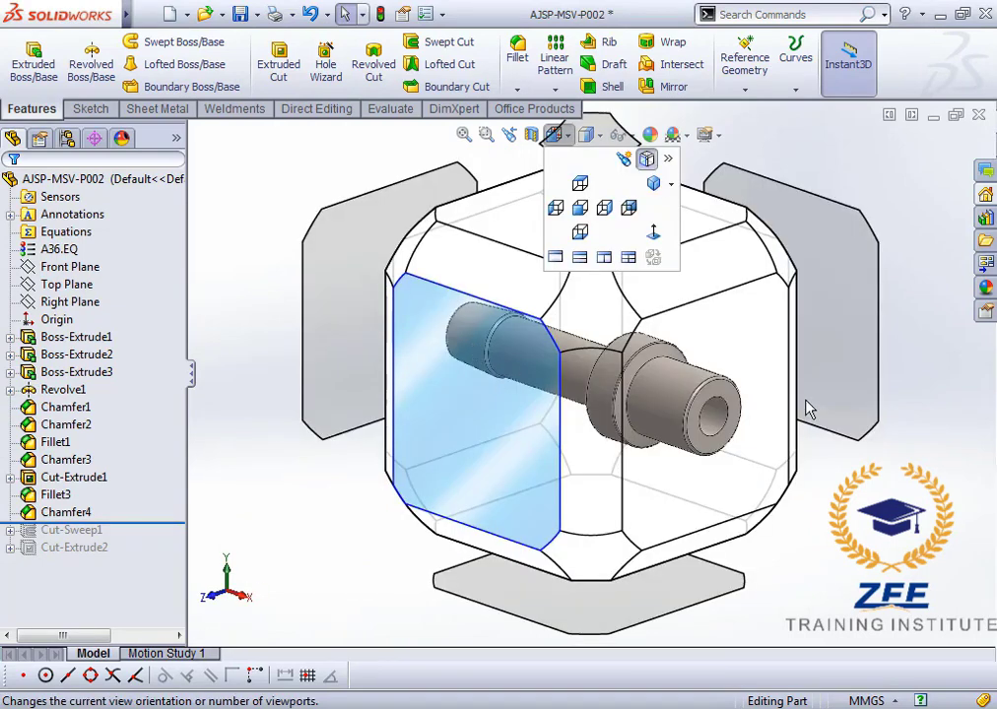
pyautogui.click(480, 394)
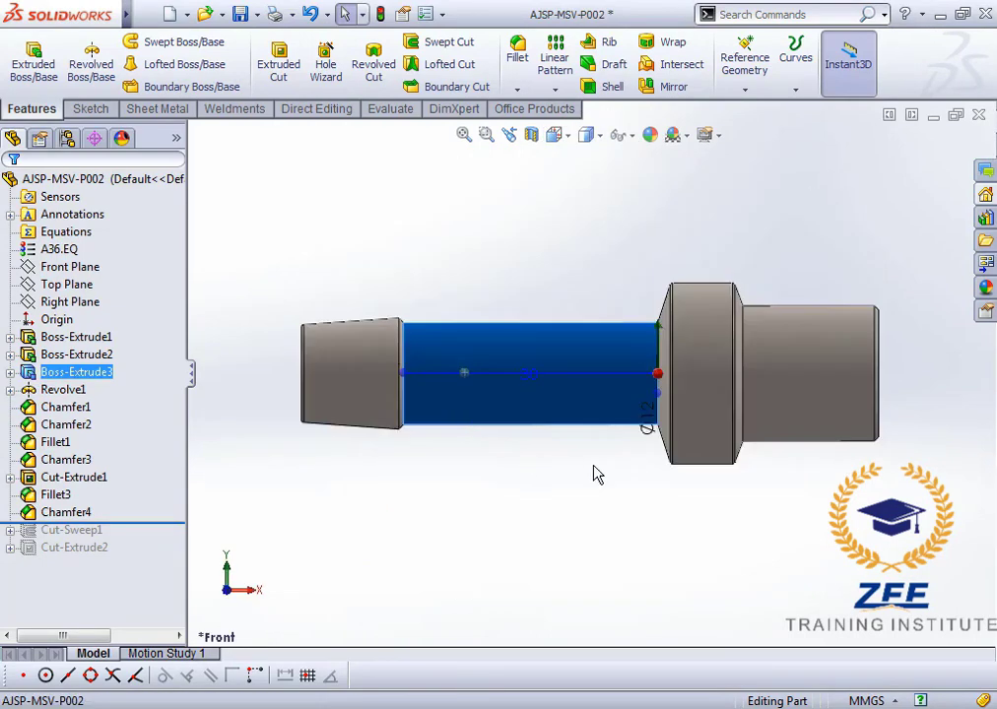
pyautogui.scroll(-4, 702, 401)
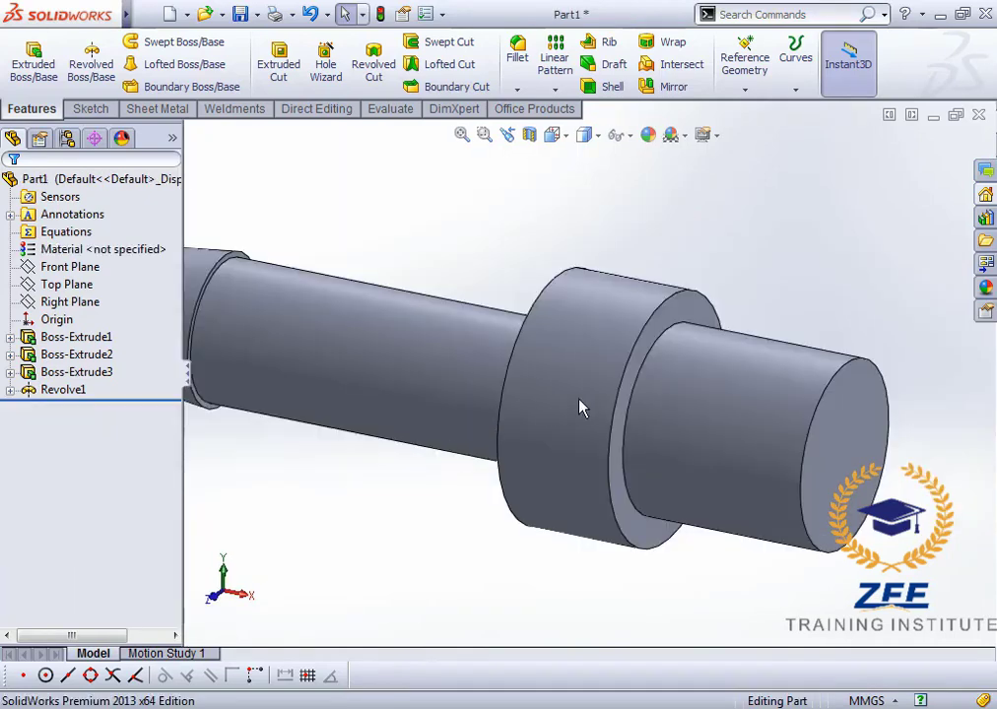
pyautogui.scroll(-4, 578, 407)
pyautogui.moveTo(641, 374); pyautogui.dragTo(358, 183, button='middle')
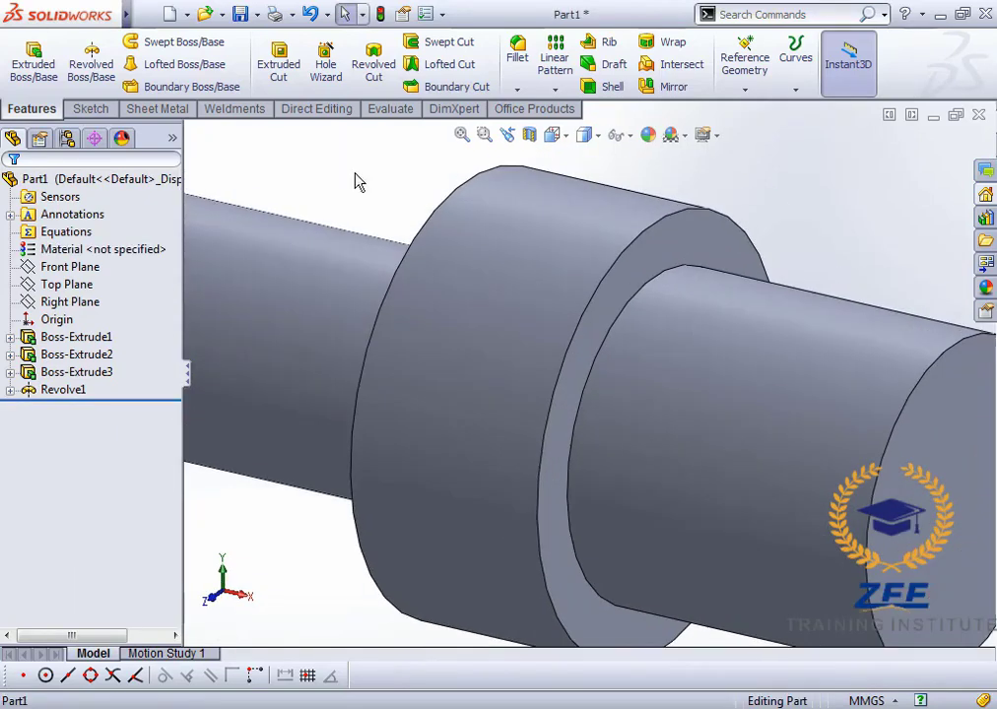
pyautogui.click(516, 89)
pyautogui.click(538, 127)
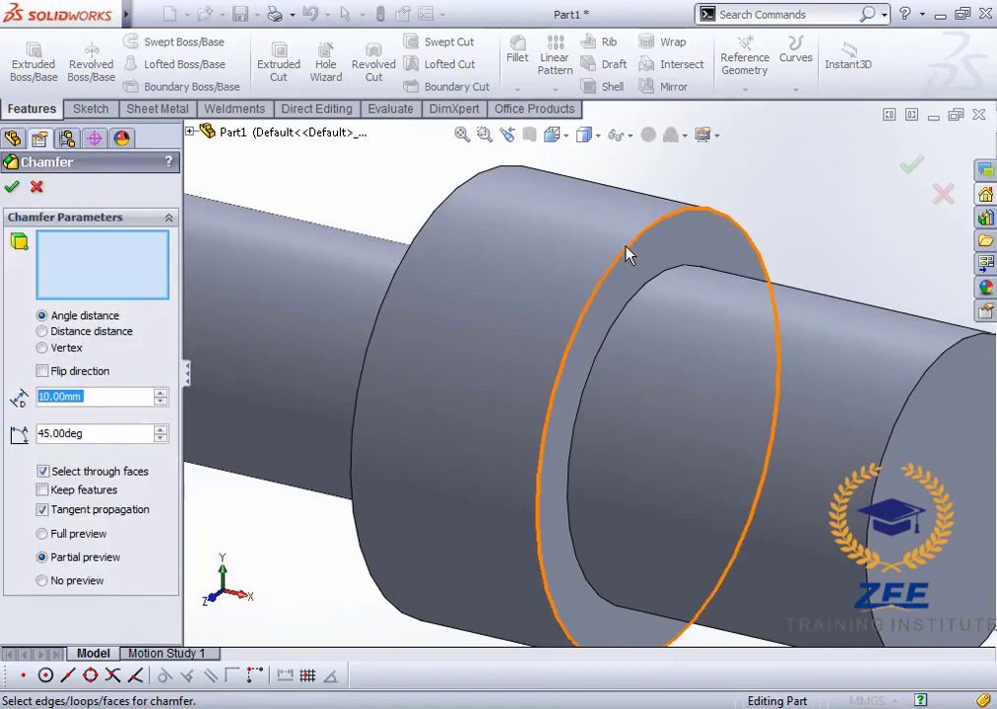
pyautogui.click(626, 246)
pyautogui.moveTo(557, 387); pyautogui.dragTo(527, 375, button='middle')
pyautogui.scroll(2, 650, 381)
pyautogui.press('Escape')
pyautogui.scroll(-2, 670, 325)
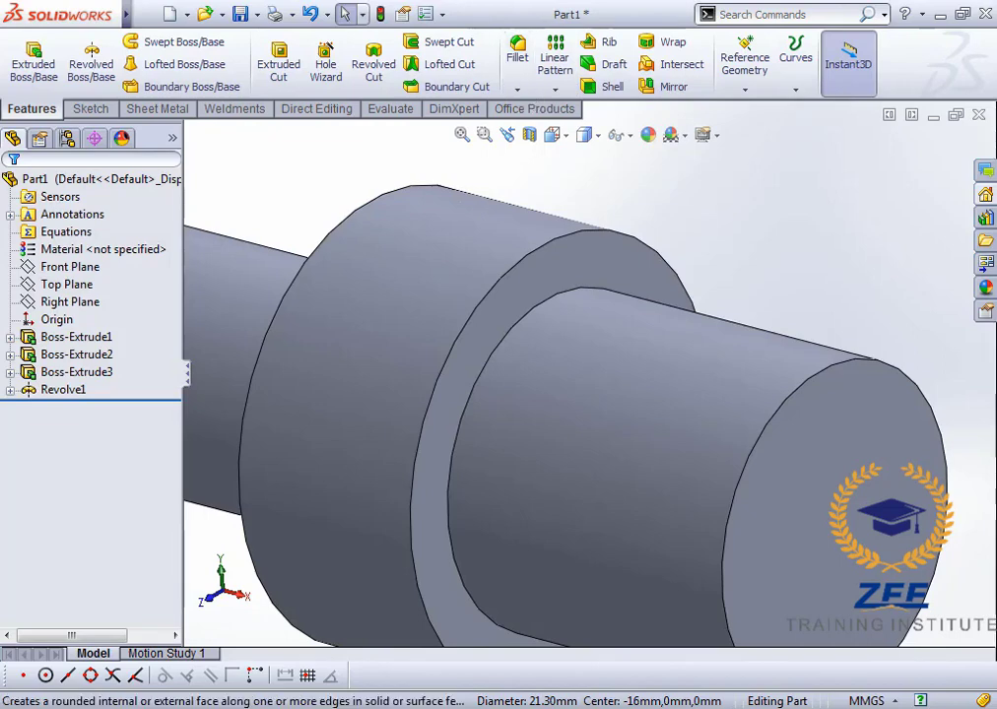
pyautogui.click(515, 90)
pyautogui.click(538, 127)
pyautogui.click(559, 247)
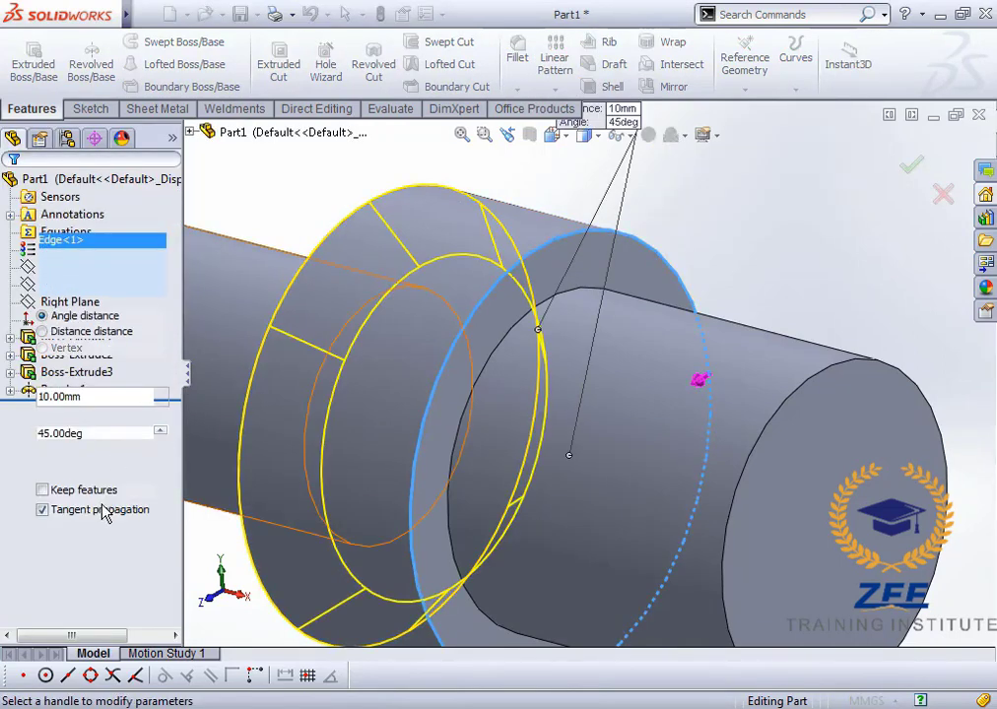
pyautogui.scroll(3, 654, 258)
pyautogui.click(42, 331)
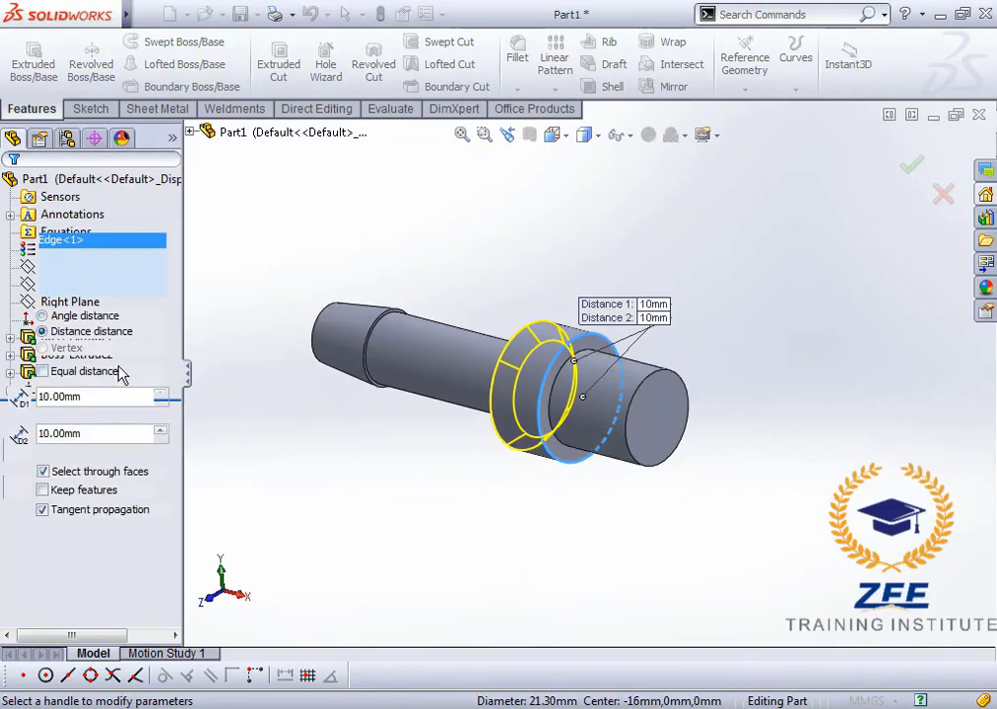
pyautogui.scroll(2, 574, 406)
pyautogui.press('Escape')
pyautogui.scroll(-5, 566, 413)
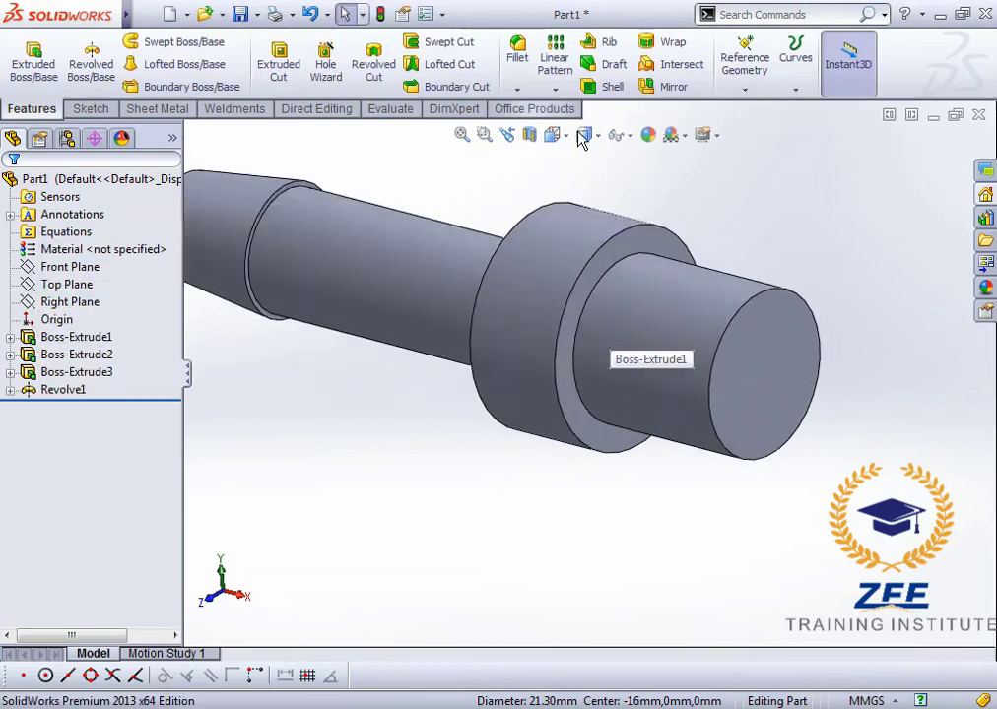
# Start a chamfer on Part1's circular collar edge facing the short end cylinder, with a distance of 1 mm.
pyautogui.click(517, 91)
pyautogui.click(547, 133)
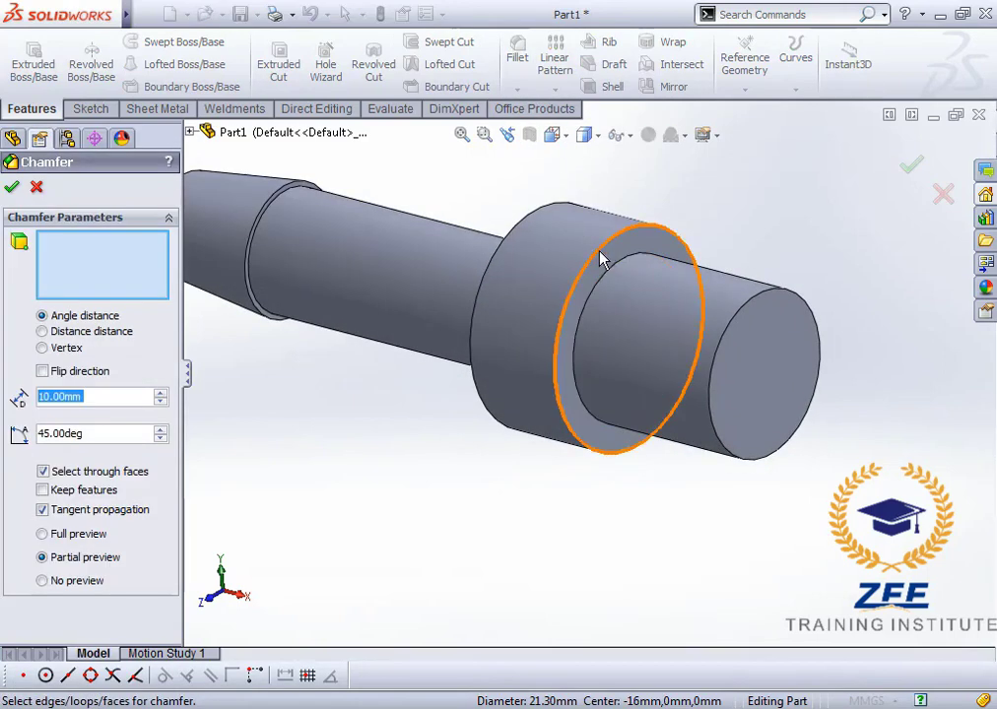
pyautogui.click(603, 261)
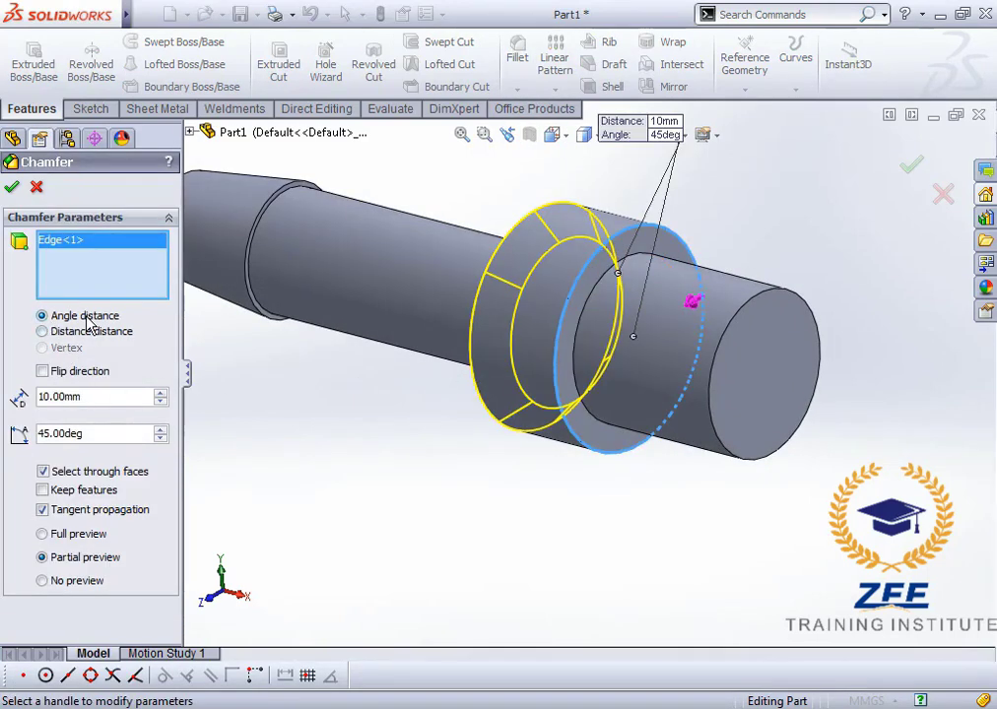
pyautogui.scroll(-5, 634, 312)
pyautogui.scroll(4, 574, 305)
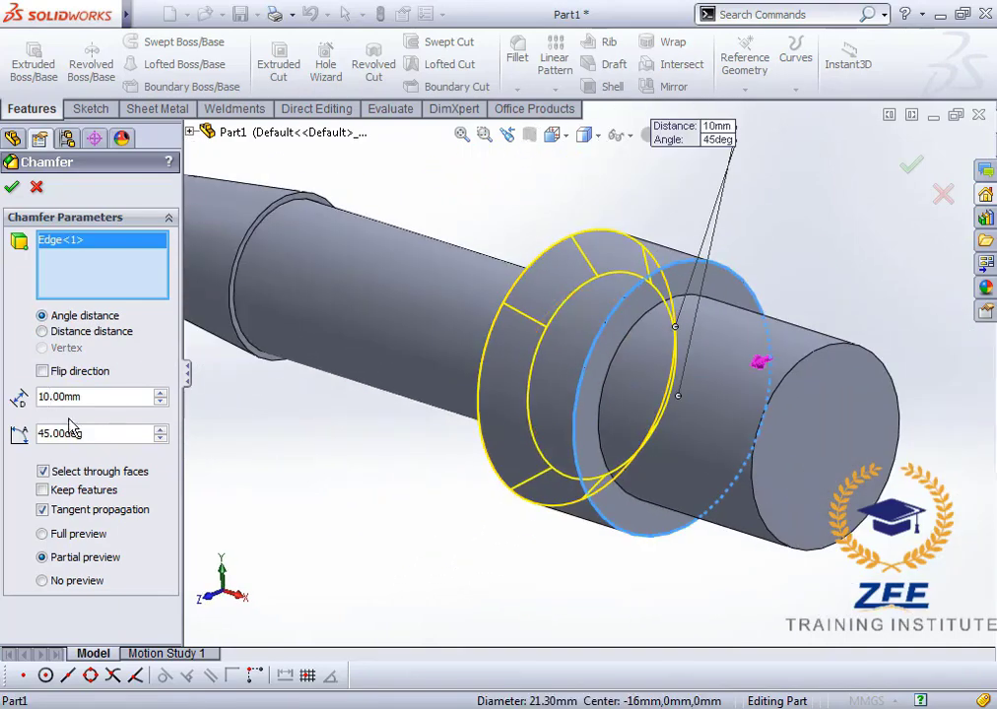
pyautogui.moveTo(101, 401); pyautogui.dragTo(6, 396)
pyautogui.write('1')
pyautogui.press('Return')
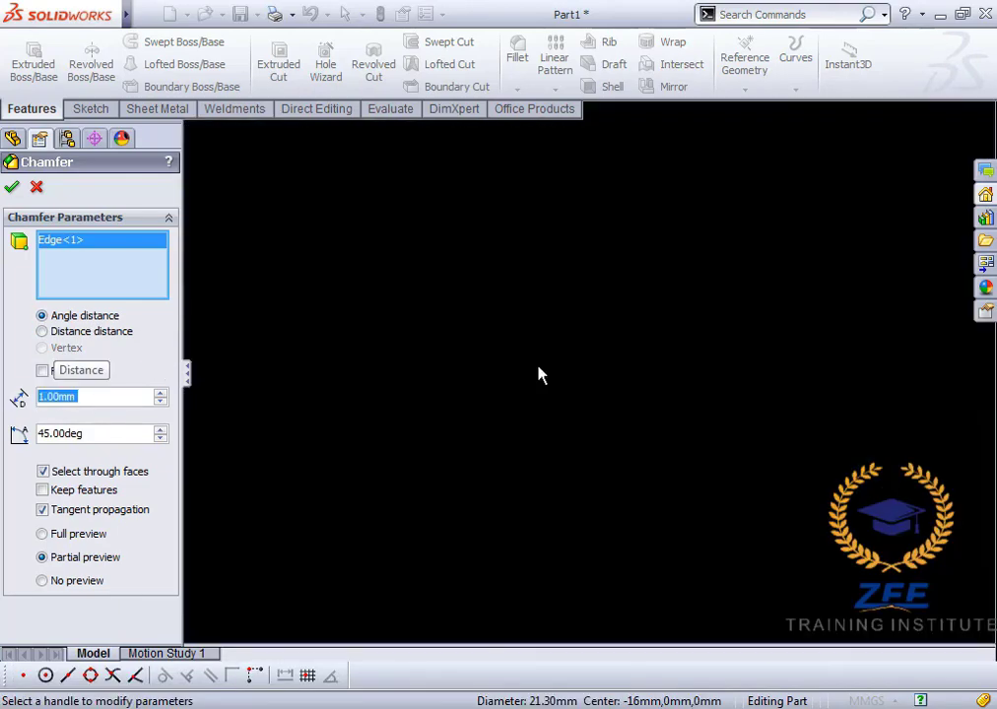
pyautogui.scroll(-5, 556, 251)
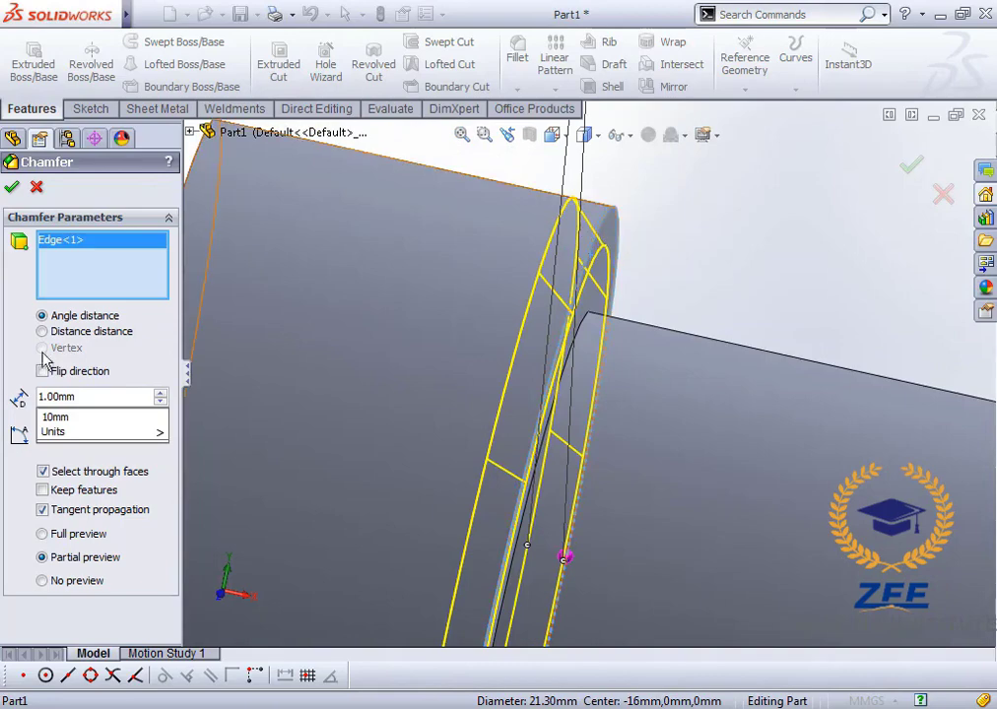
pyautogui.scroll(5, 528, 340)
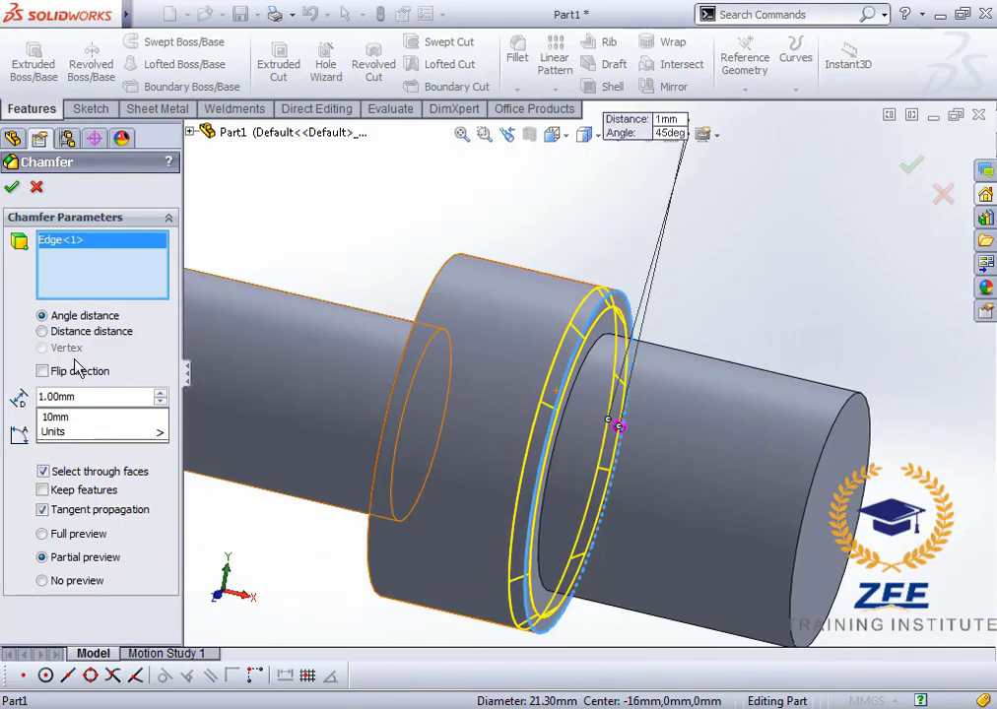
# Switch the collar chamfer to the distance-distance method and set its second distance to 3 mm.
pyautogui.click(43, 332)
pyautogui.scroll(-6, 563, 383)
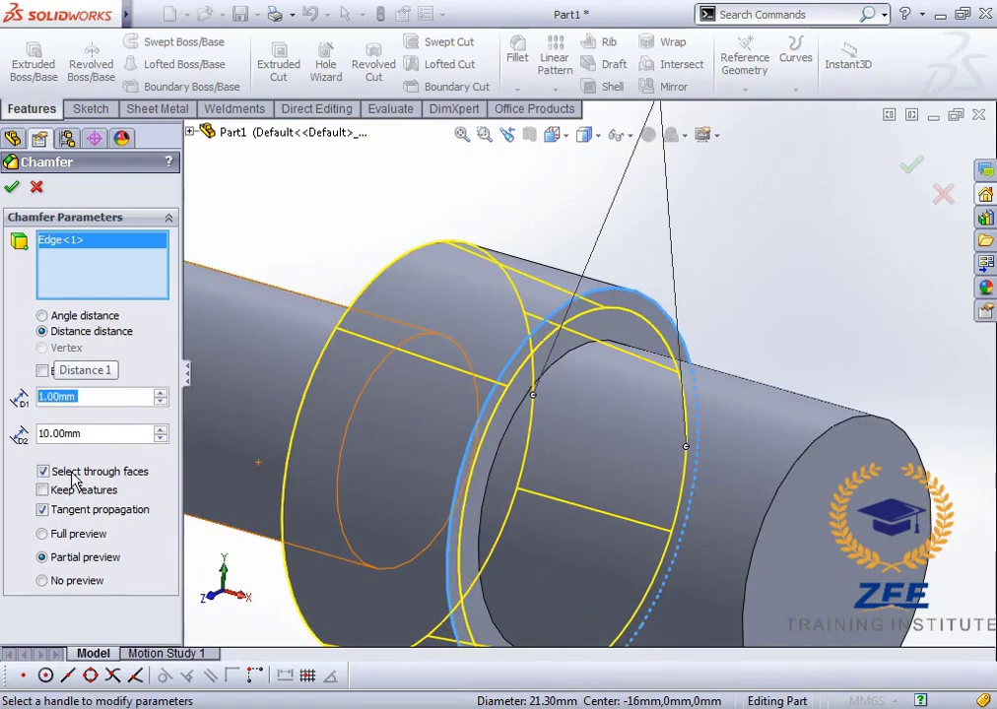
pyautogui.scroll(3, 331, 254)
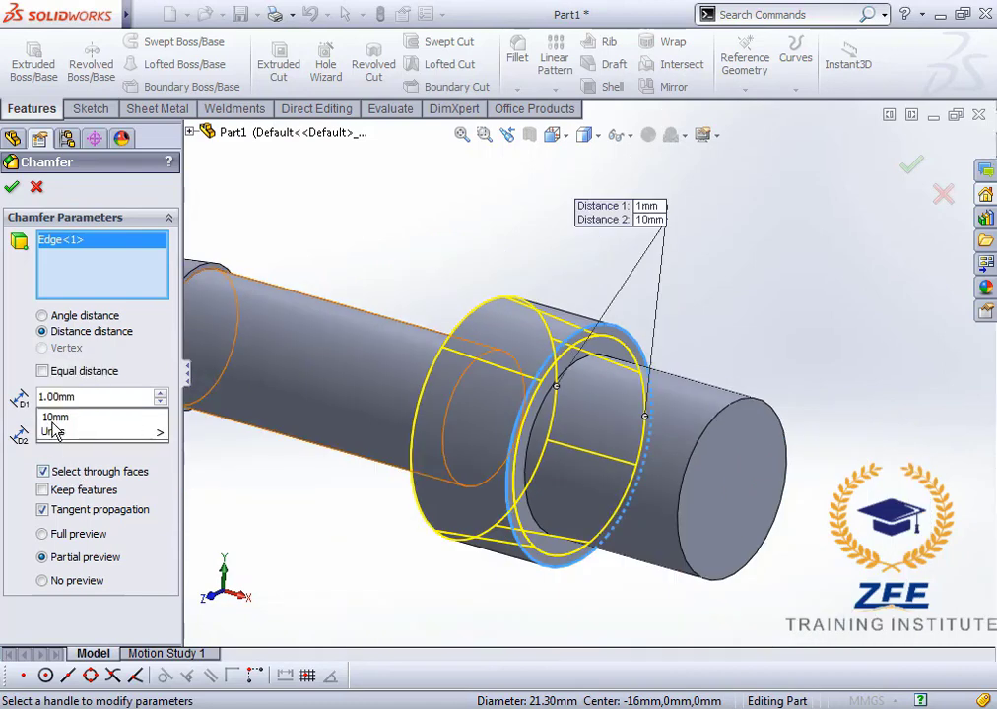
pyautogui.click(97, 440)
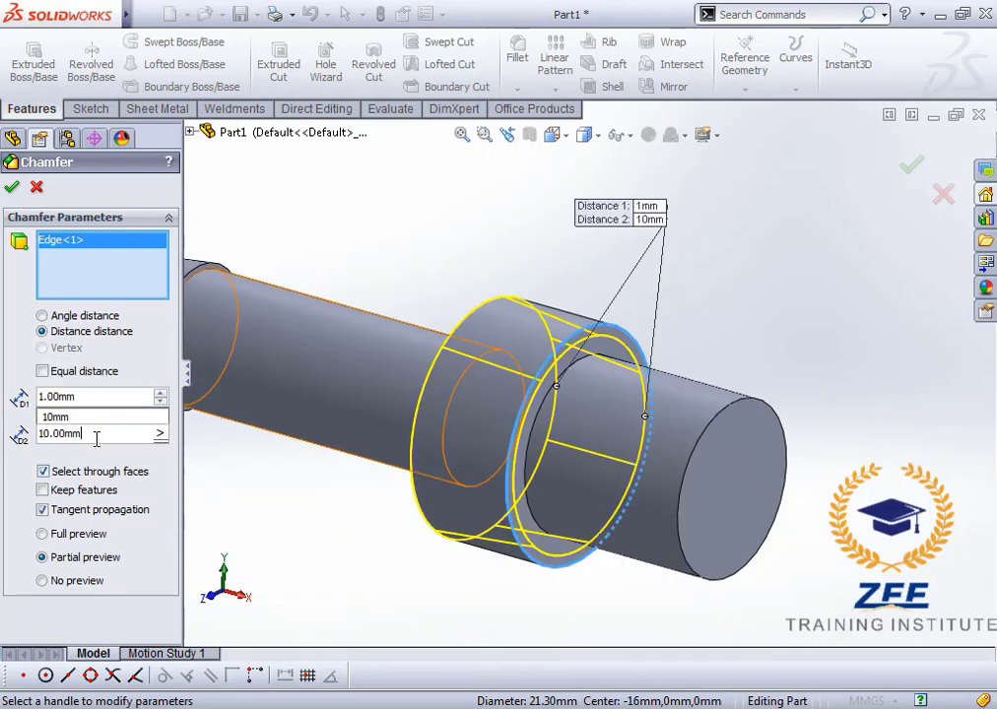
pyautogui.click(161, 432)
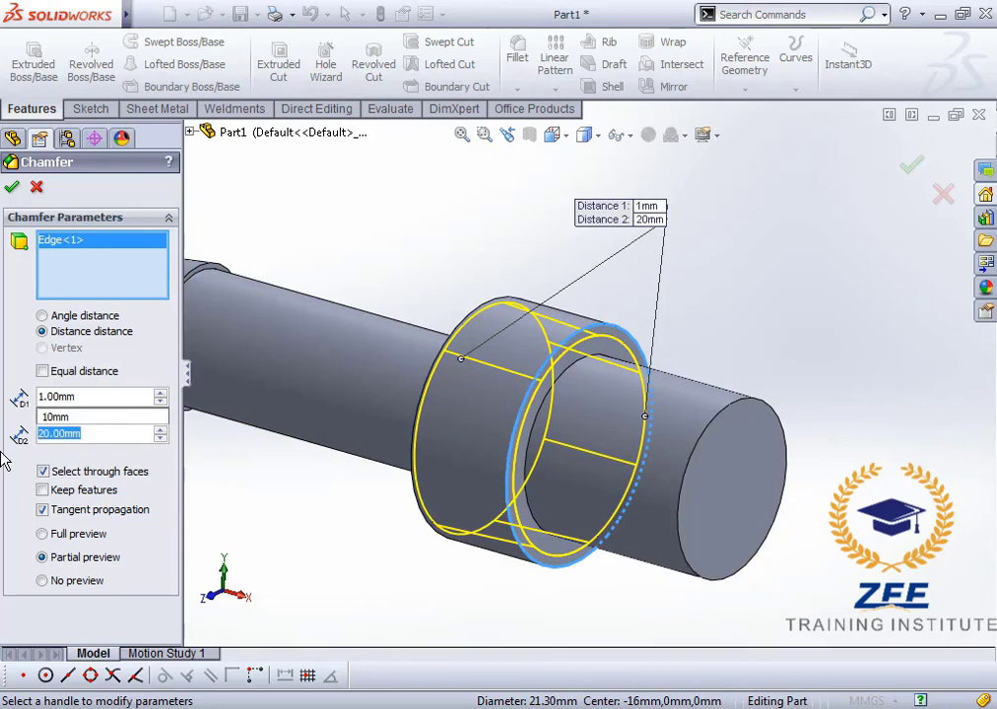
pyautogui.write('3')
pyautogui.press('Return')
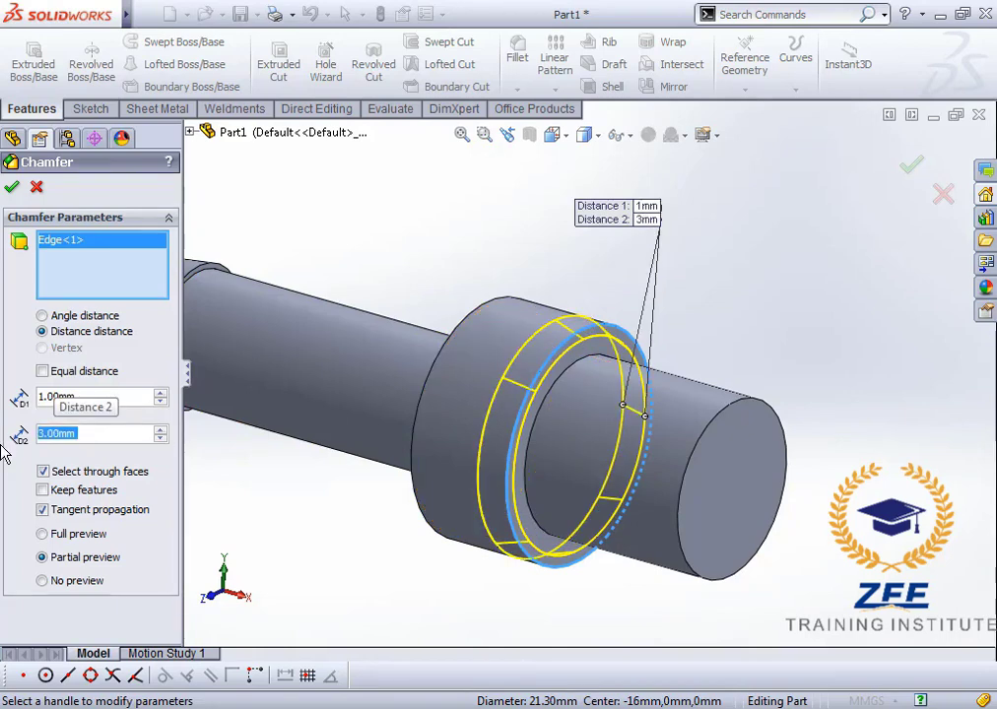
# Reduce the collar chamfer's second distance to 1 mm.
pyautogui.scroll(3, 794, 318)
pyautogui.scroll(-3, 623, 409)
pyautogui.moveTo(500, 379); pyautogui.dragTo(545, 371, button='middle')
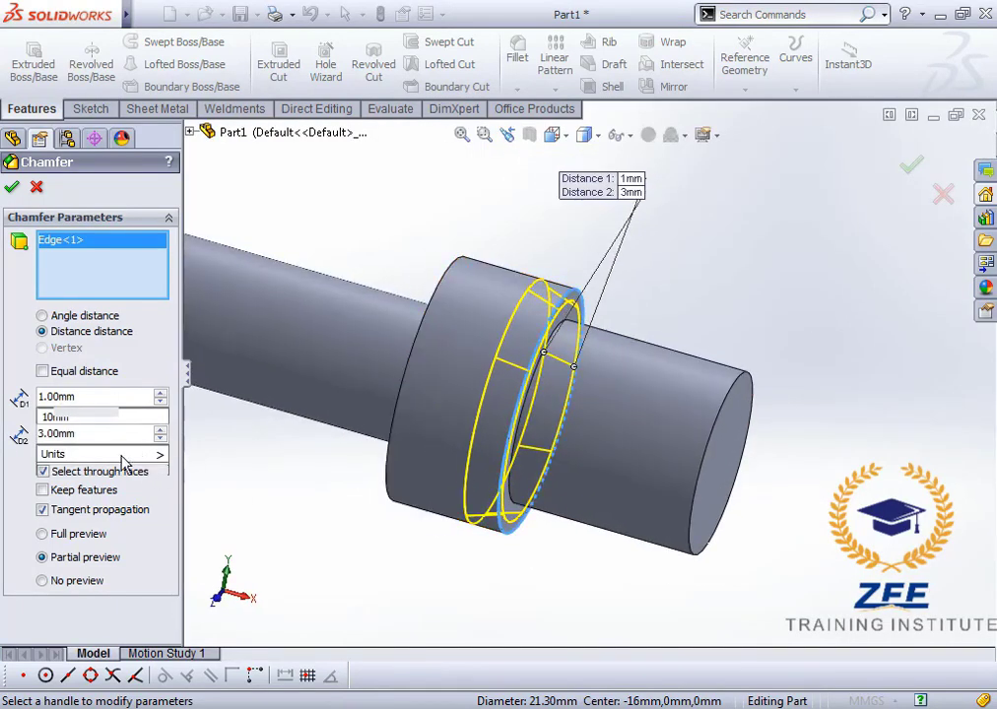
pyautogui.moveTo(81, 435); pyautogui.dragTo(5, 407)
pyautogui.write('1')
pyautogui.press('Return')
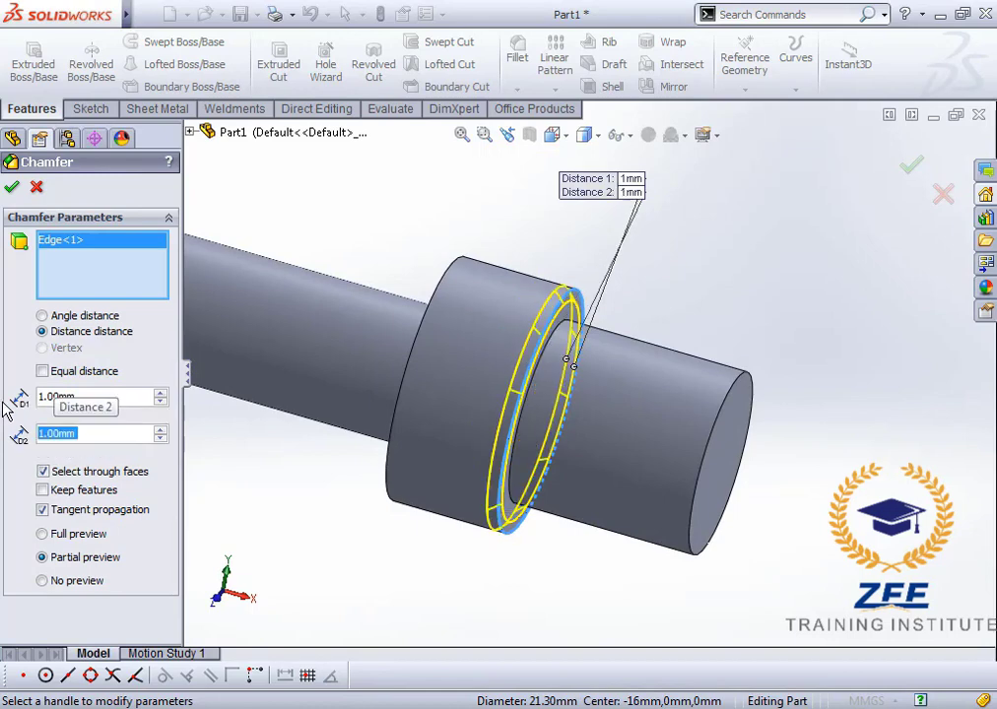
pyautogui.click(590, 592)
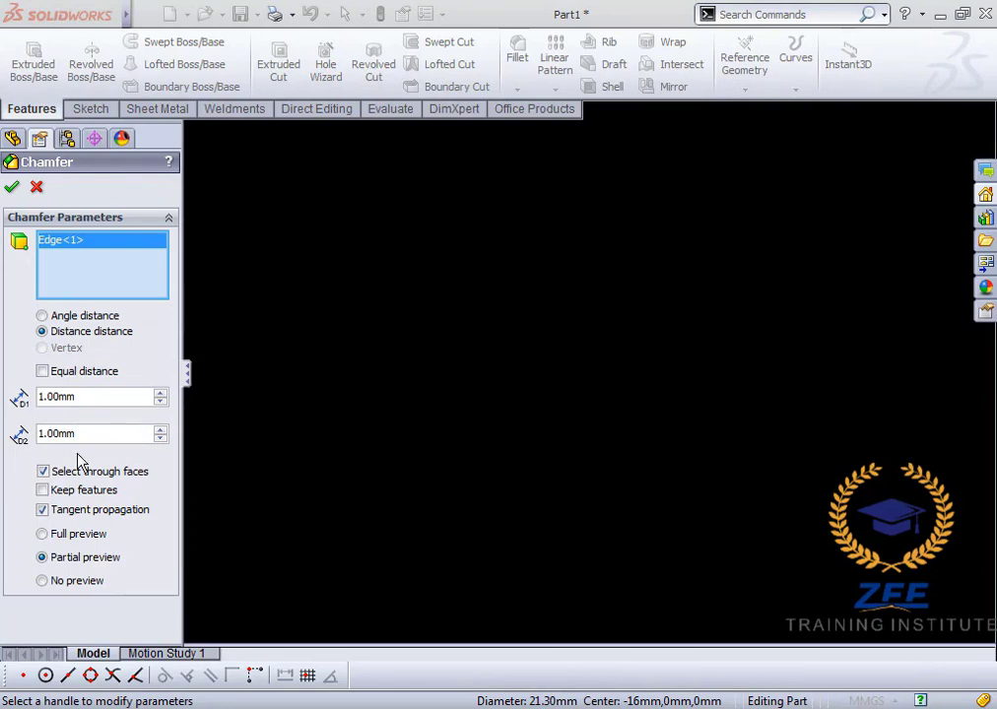
# Set the collar chamfer's first distance to 5.3 mm and second distance to 2 mm, and apply it.
pyautogui.click(94, 396)
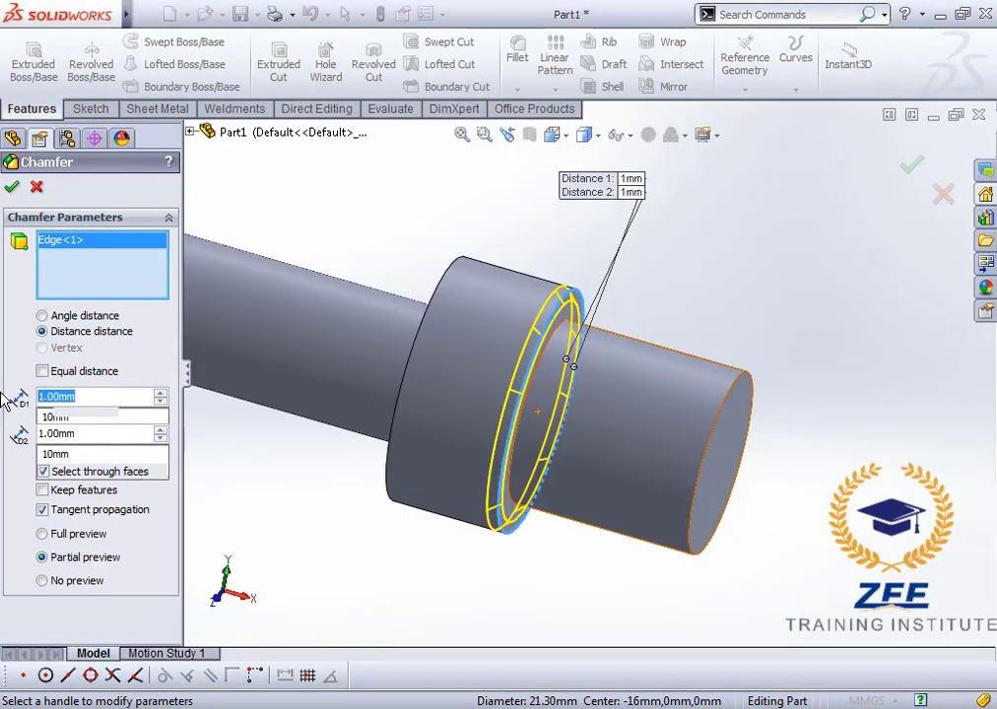
pyautogui.write('5.3')
pyautogui.press('Return')
pyautogui.scroll(-2, 568, 374)
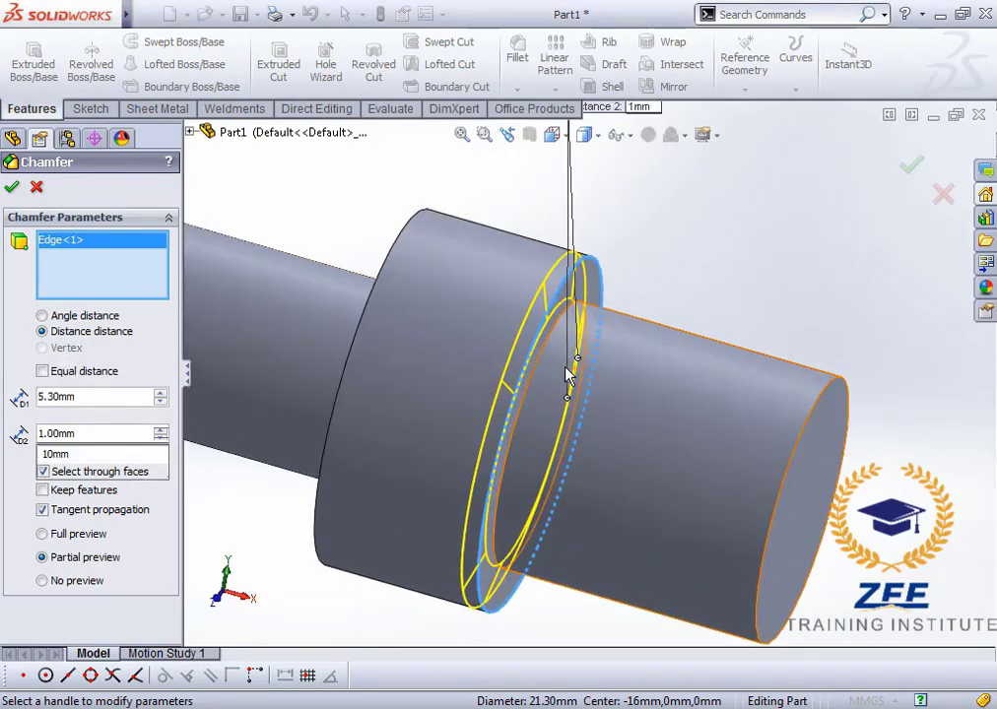
pyautogui.moveTo(568, 375); pyautogui.dragTo(630, 365, button='middle')
pyautogui.click(89, 434)
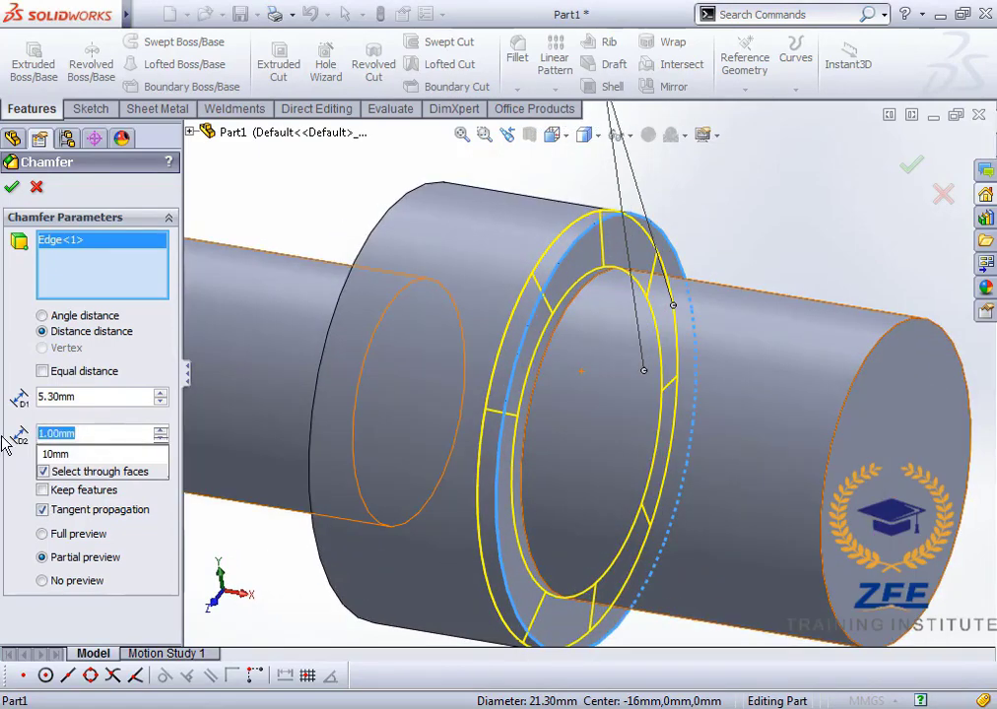
pyautogui.write('2')
pyautogui.press('Return')
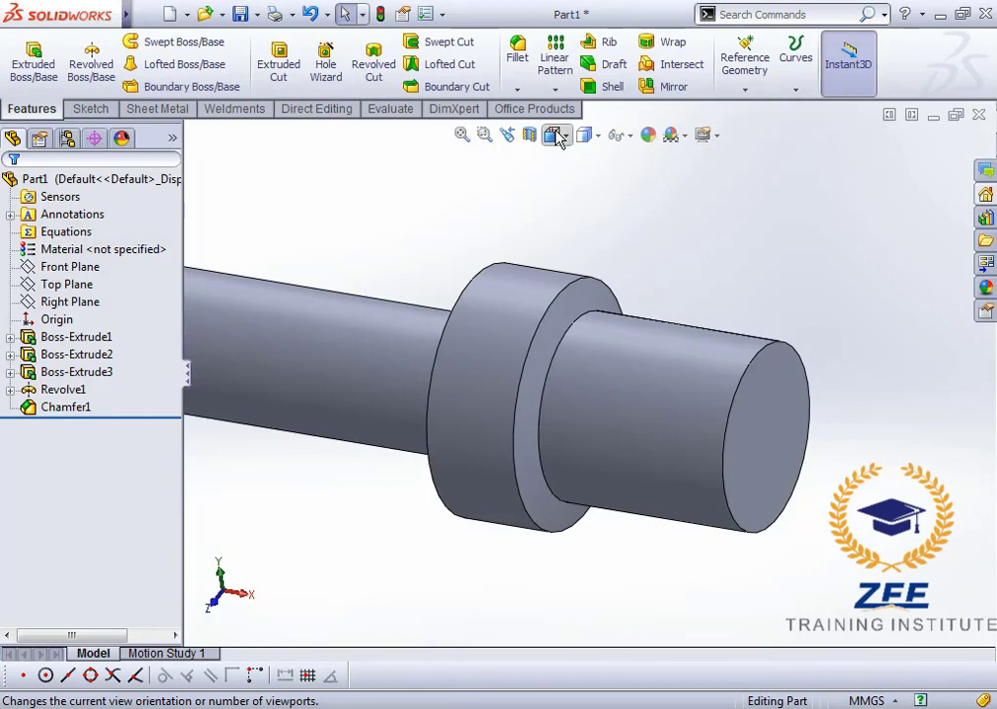
# Inspect the chamfered collar of Part1 in the front view, then bring up the AJSP-MSV-P002 reference part.
pyautogui.click(557, 138)
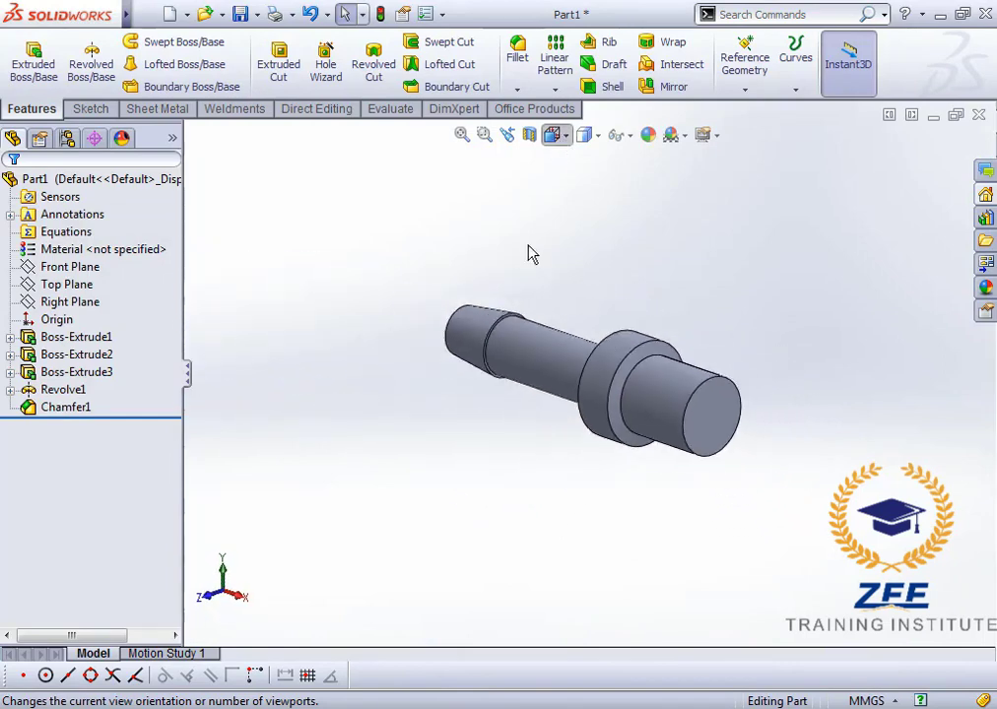
pyautogui.click(461, 391)
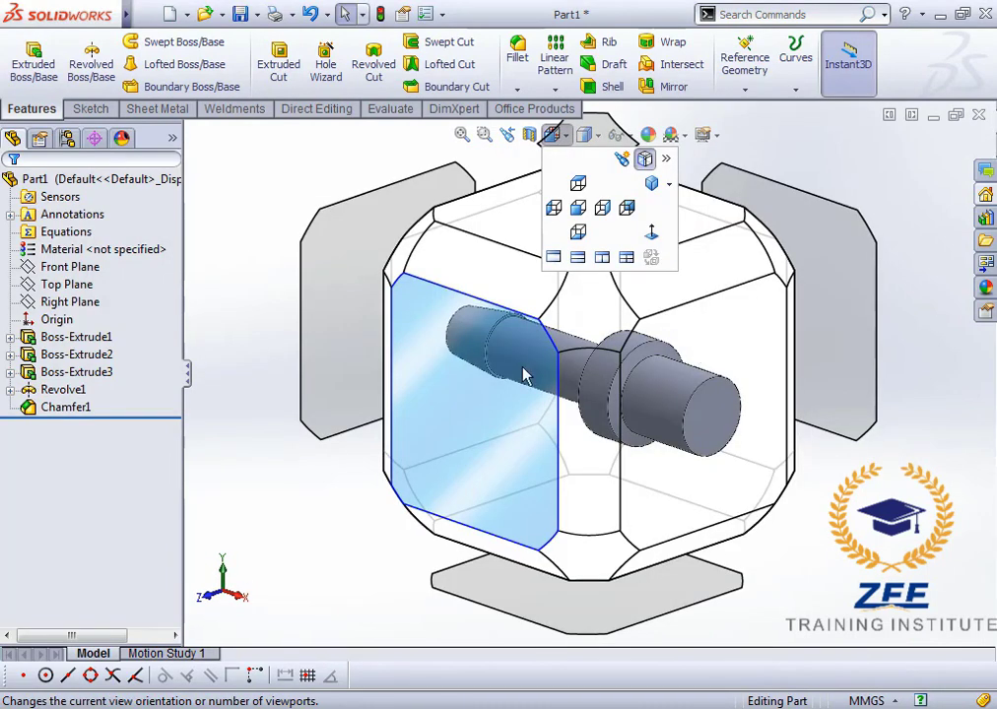
pyautogui.click(446, 403)
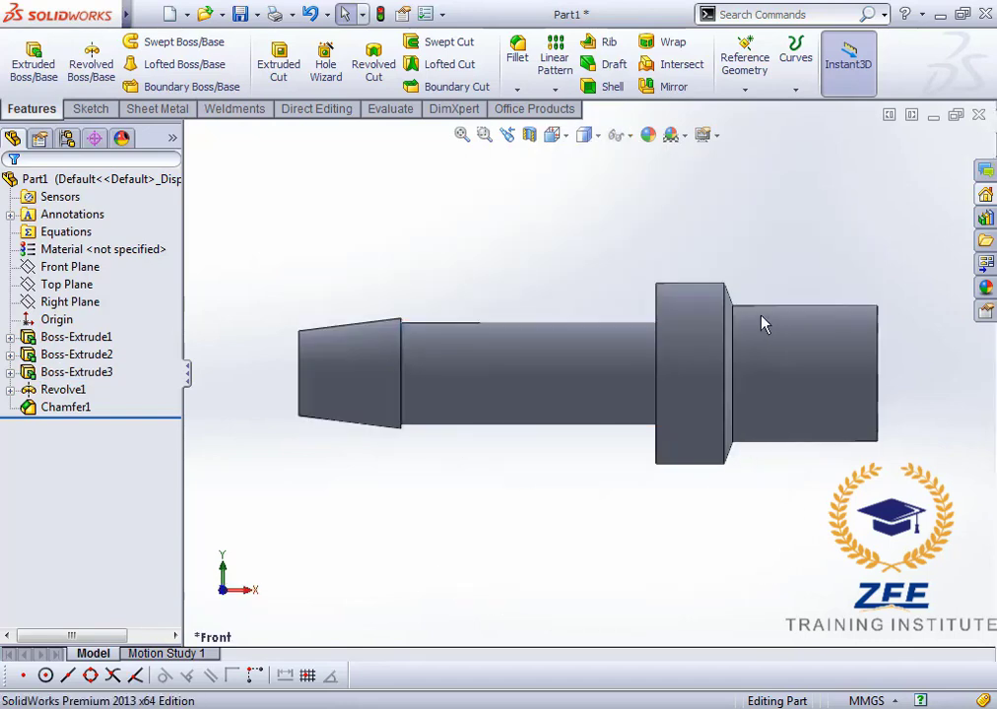
pyautogui.scroll(-5, 763, 325)
pyautogui.scroll(5, 581, 431)
pyautogui.scroll(-1, 582, 399)
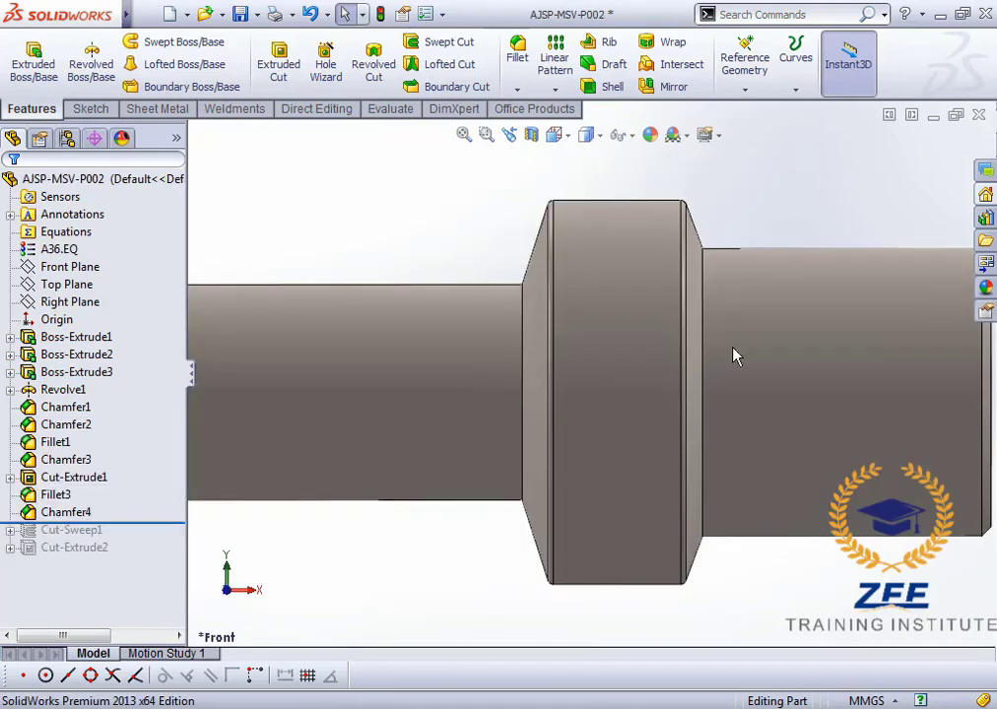
# Open the collar chamfers of the reference part AJSP-MSV-P002 to read their distances, then return to Part1.
pyautogui.scroll(-3, 719, 266)
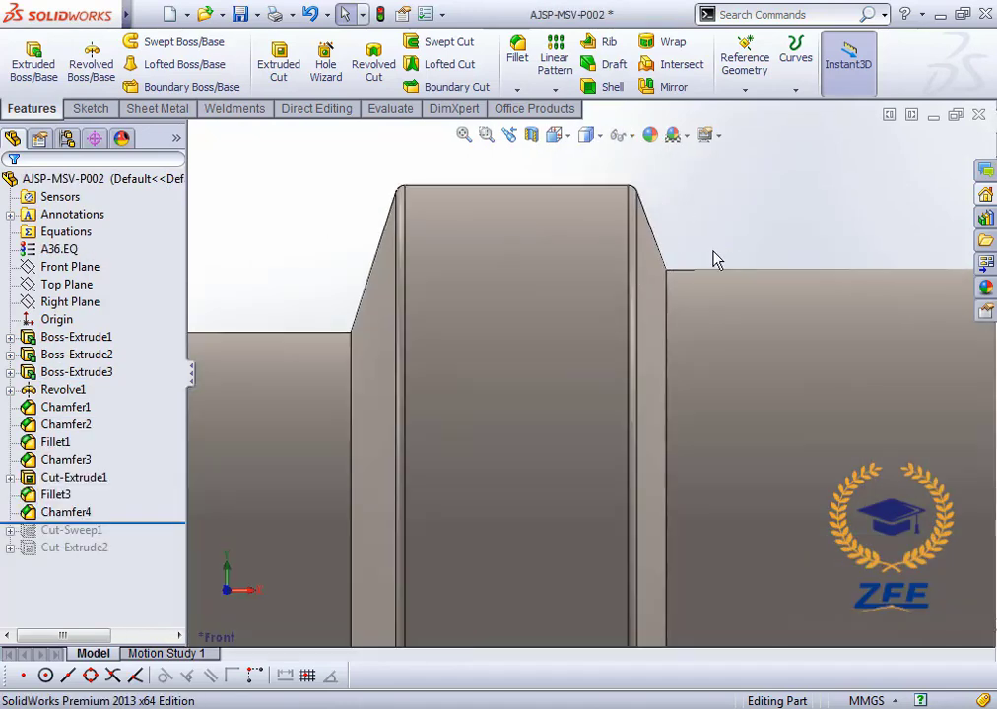
pyautogui.click(651, 256)
pyautogui.click(690, 202)
pyautogui.scroll(1, 662, 293)
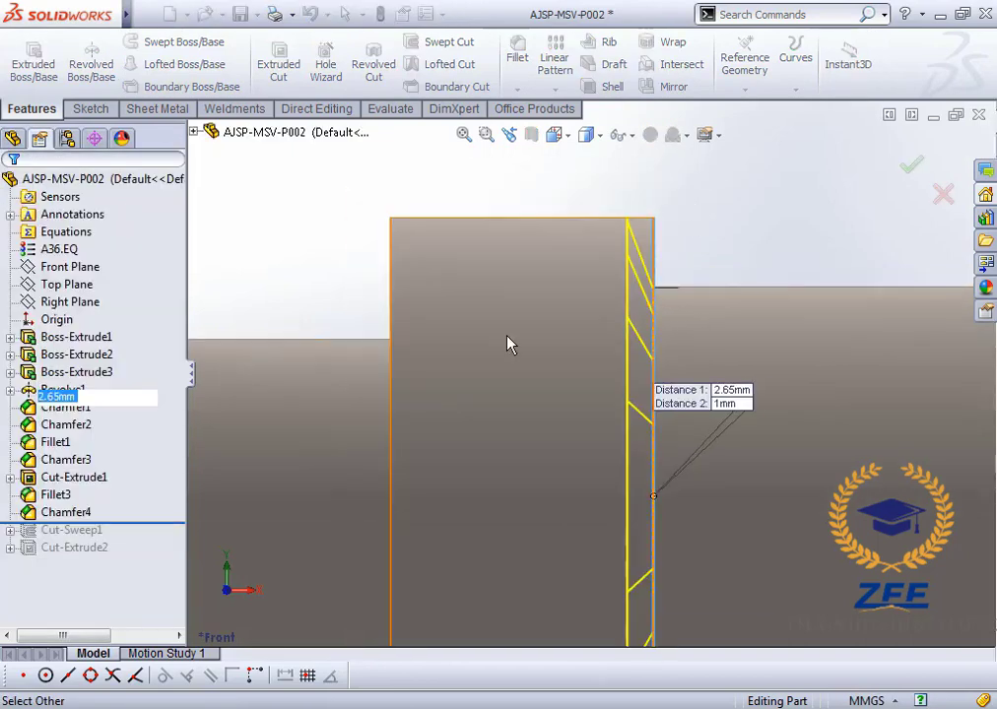
pyautogui.scroll(2, 97, 411)
pyautogui.scroll(4, 500, 196)
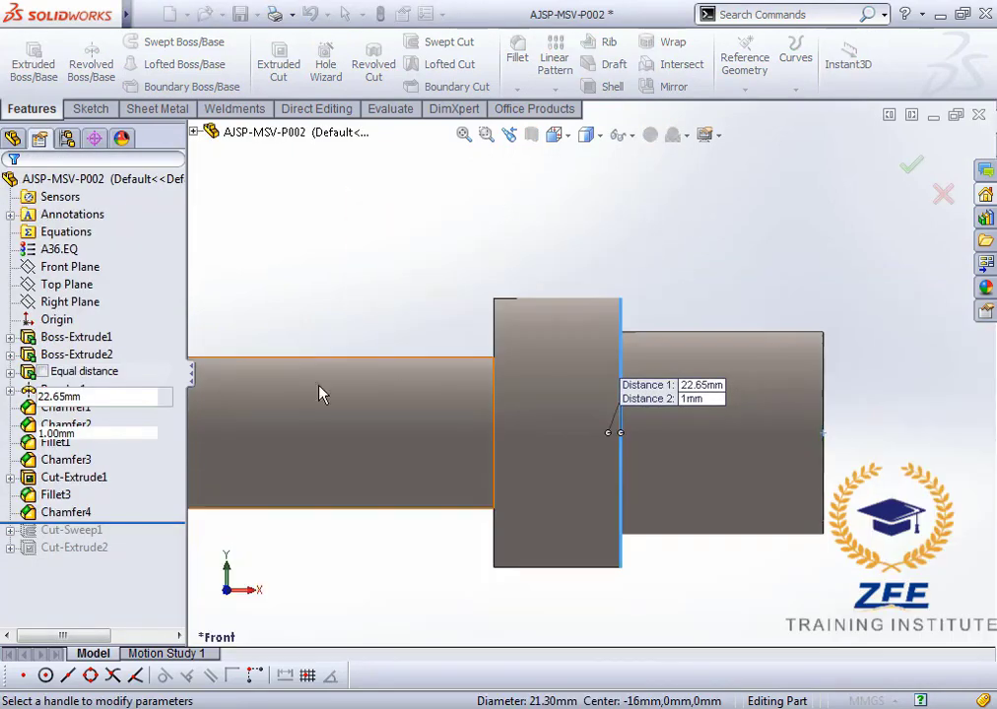
pyautogui.scroll(1, 325, 389)
pyautogui.press('Escape')
pyautogui.scroll(3, 729, 315)
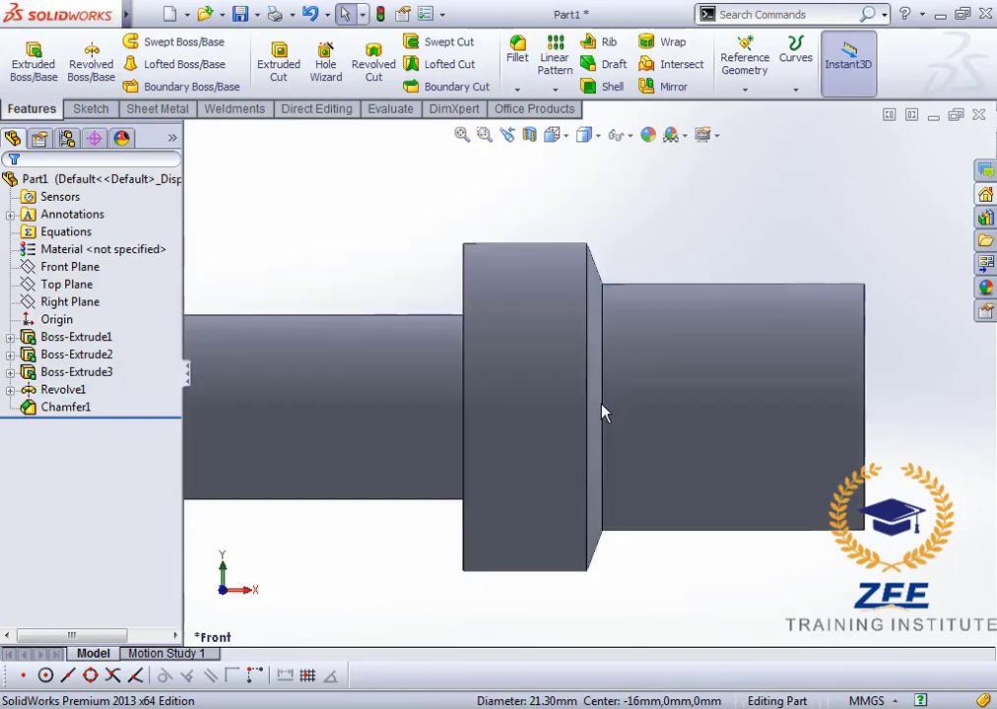
# Open the definition of Part1's existing collar chamfer to check its two distances, and close it.
pyautogui.scroll(-1, 589, 399)
pyautogui.moveTo(578, 386); pyautogui.dragTo(694, 232, button='middle')
pyautogui.click(703, 225)
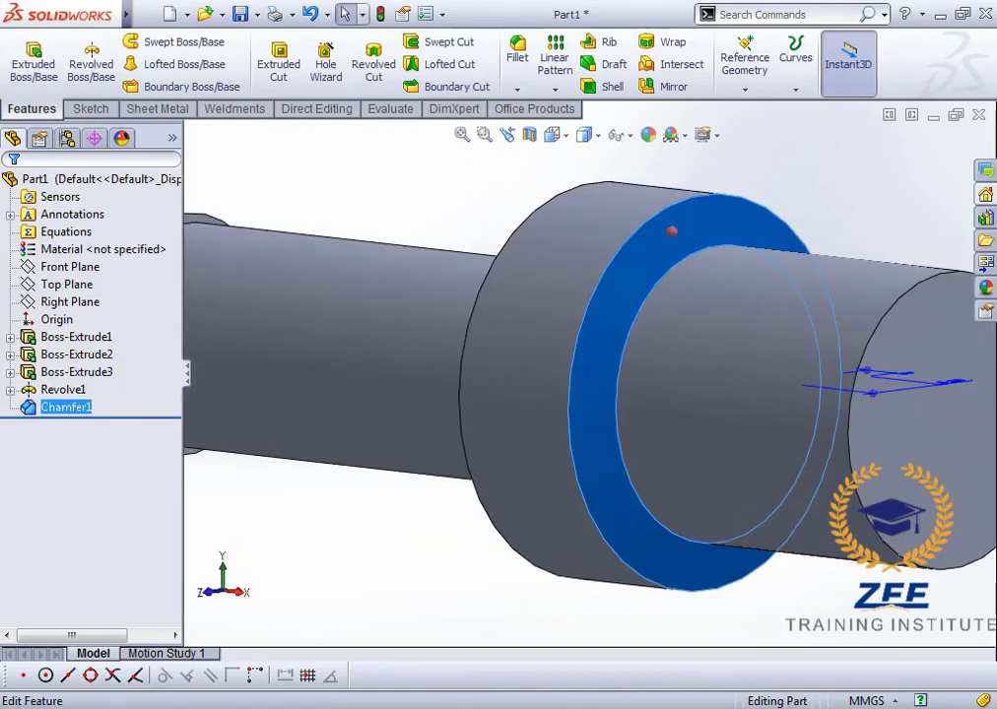
pyautogui.click(671, 231)
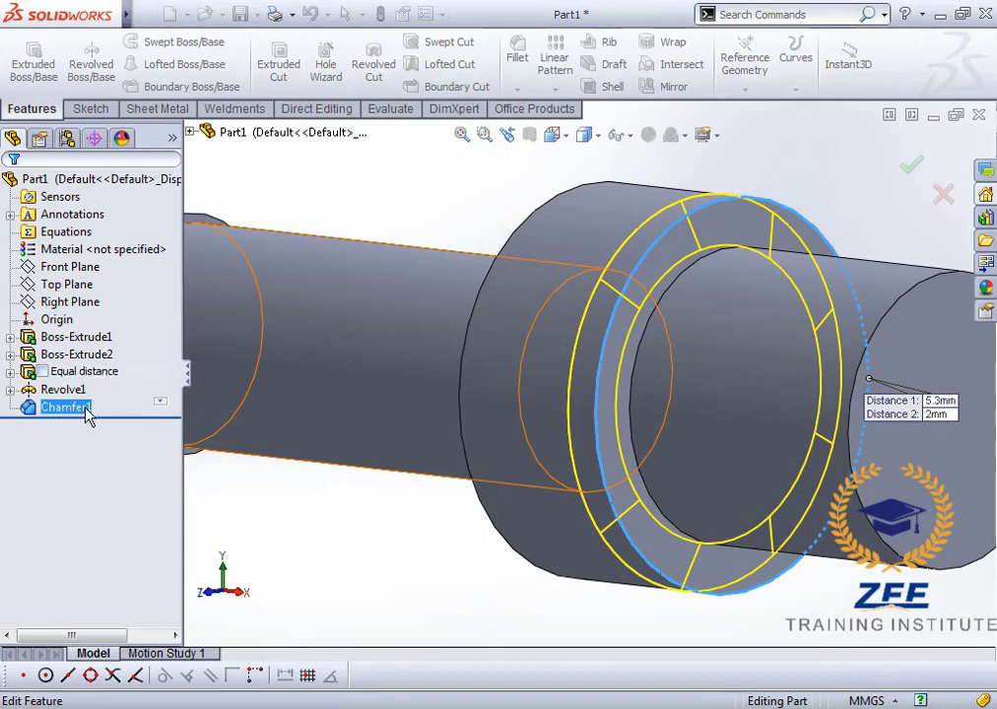
pyautogui.scroll(4, 670, 456)
pyautogui.click(145, 392)
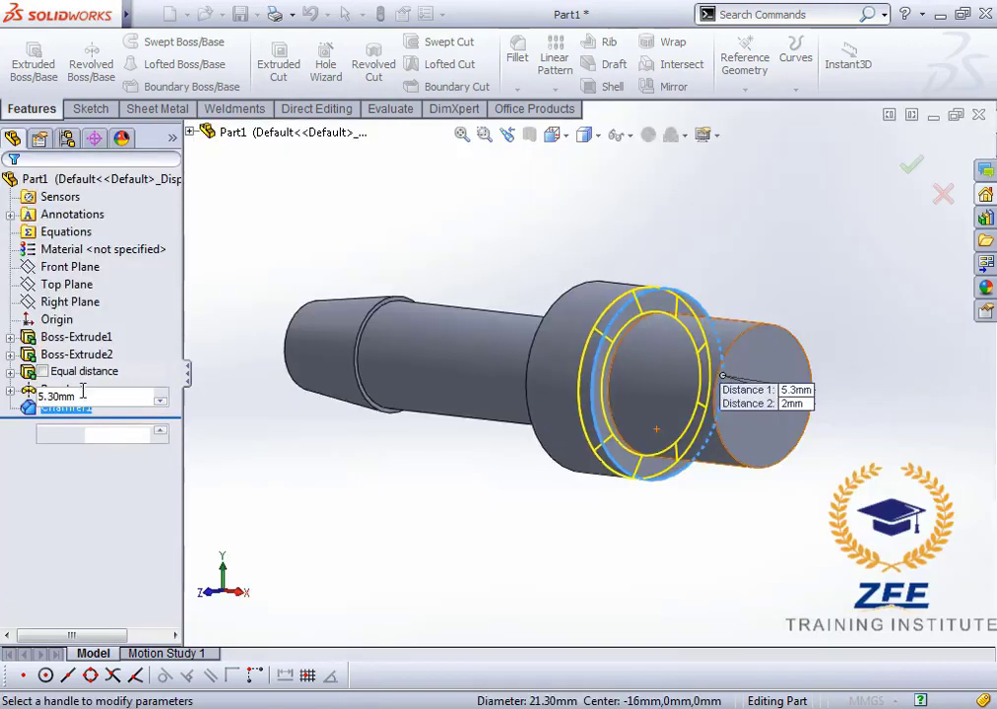
pyautogui.scroll(-1, 602, 394)
pyautogui.scroll(3, 699, 407)
# Start a chamfer on the collar's outer edge facing the barbed end and switch it to the distance-distance method.
pyautogui.moveTo(603, 394); pyautogui.dragTo(555, 388, button='middle')
pyautogui.scroll(-4, 591, 399)
pyautogui.click(519, 90)
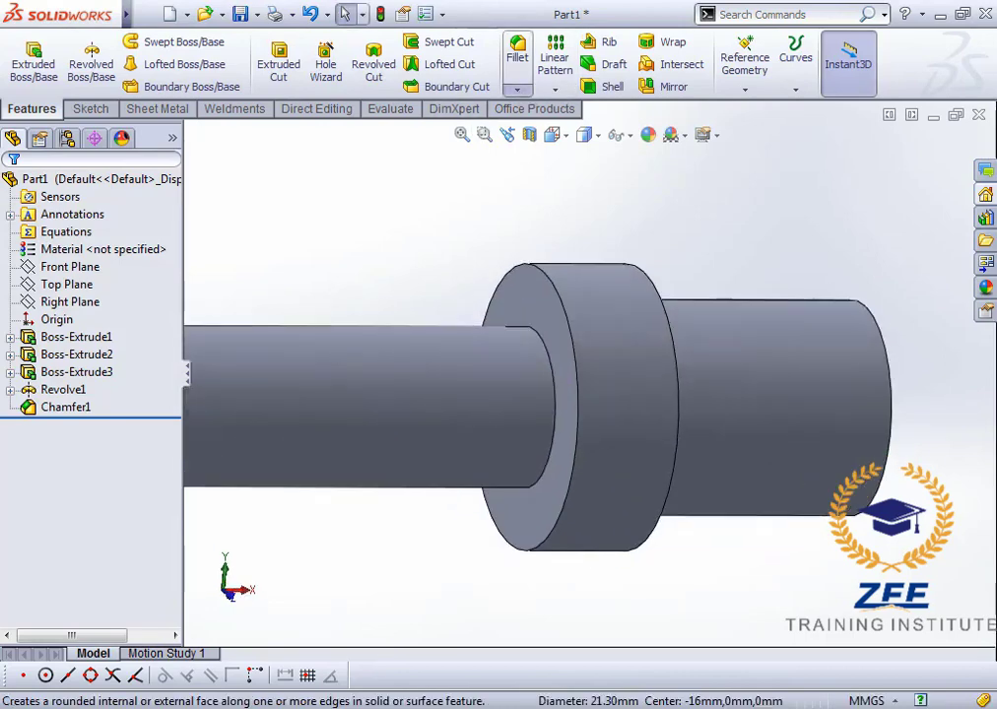
pyautogui.click(552, 131)
pyautogui.click(545, 283)
pyautogui.scroll(3, 543, 407)
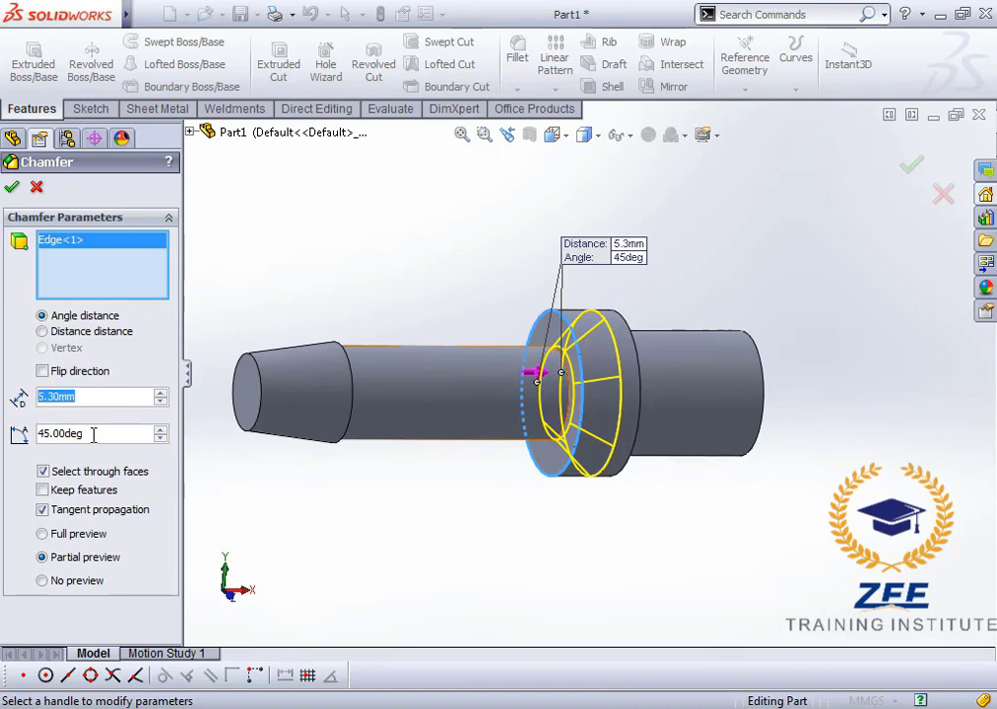
pyautogui.click(44, 332)
pyautogui.scroll(-3, 473, 404)
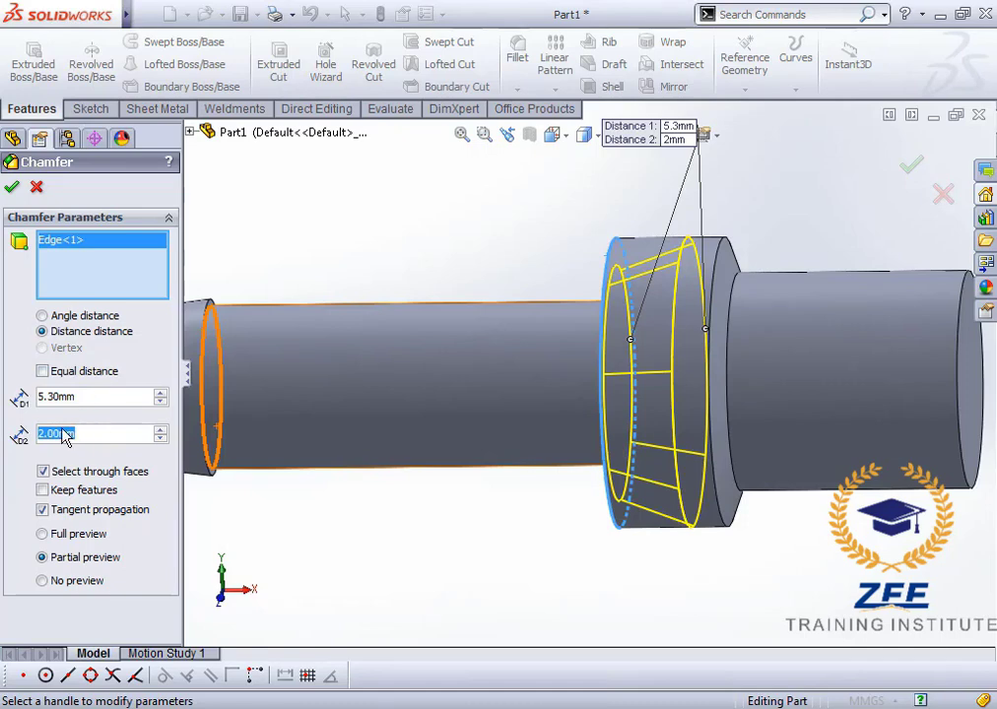
# Try 1 mm and 2 mm as the second distance of the barb-side collar chamfer.
pyautogui.write('1')
pyautogui.press('Return')
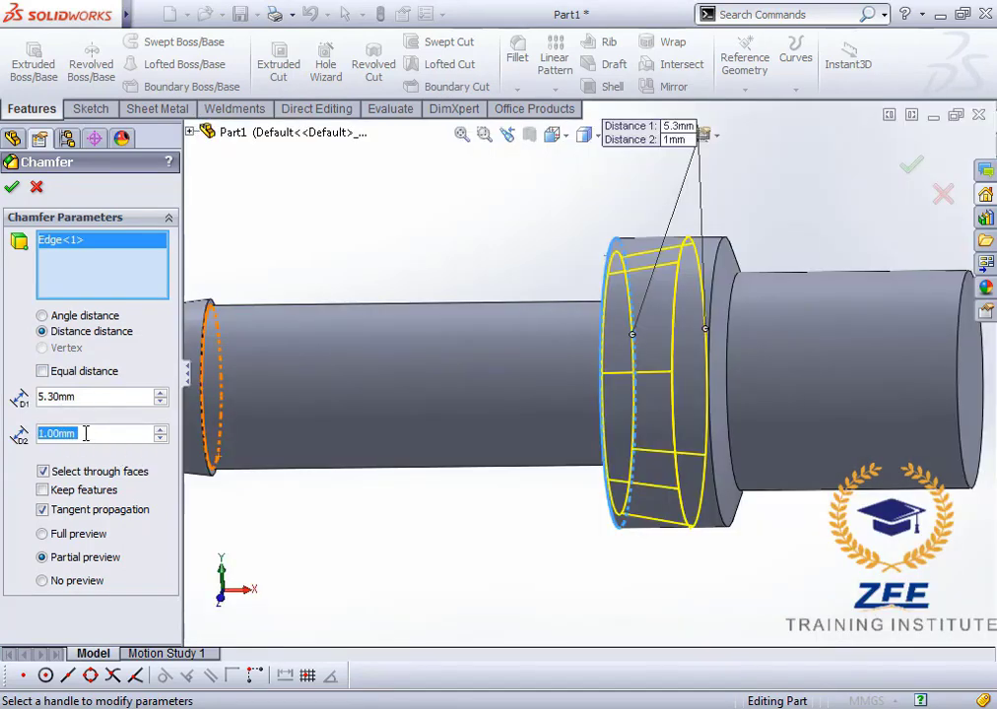
pyautogui.write('2')
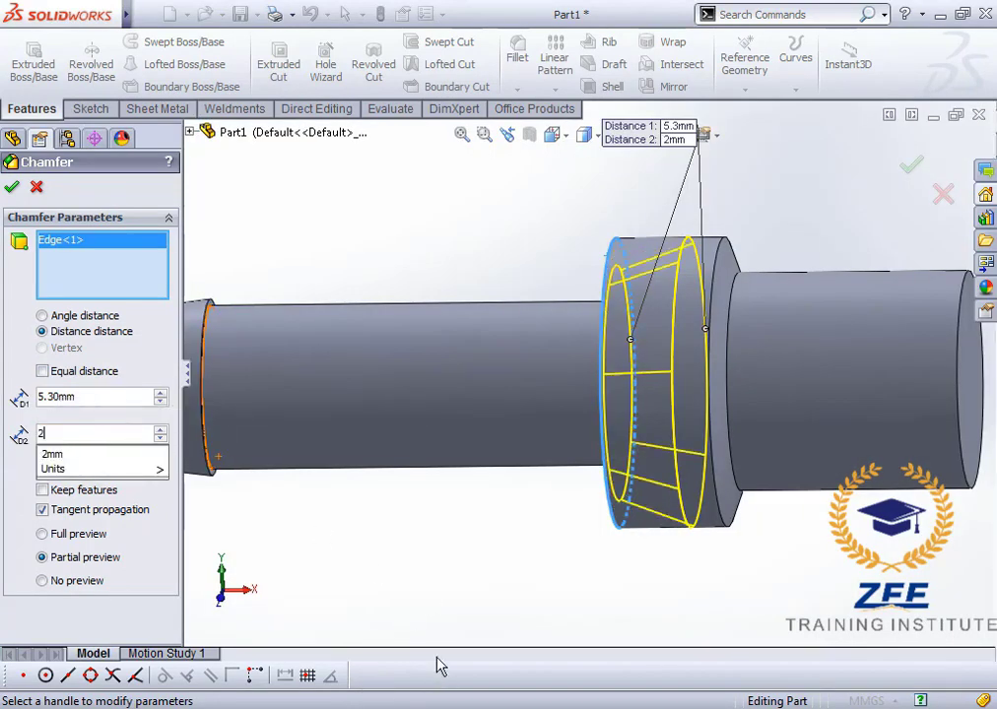
pyautogui.press('Return')
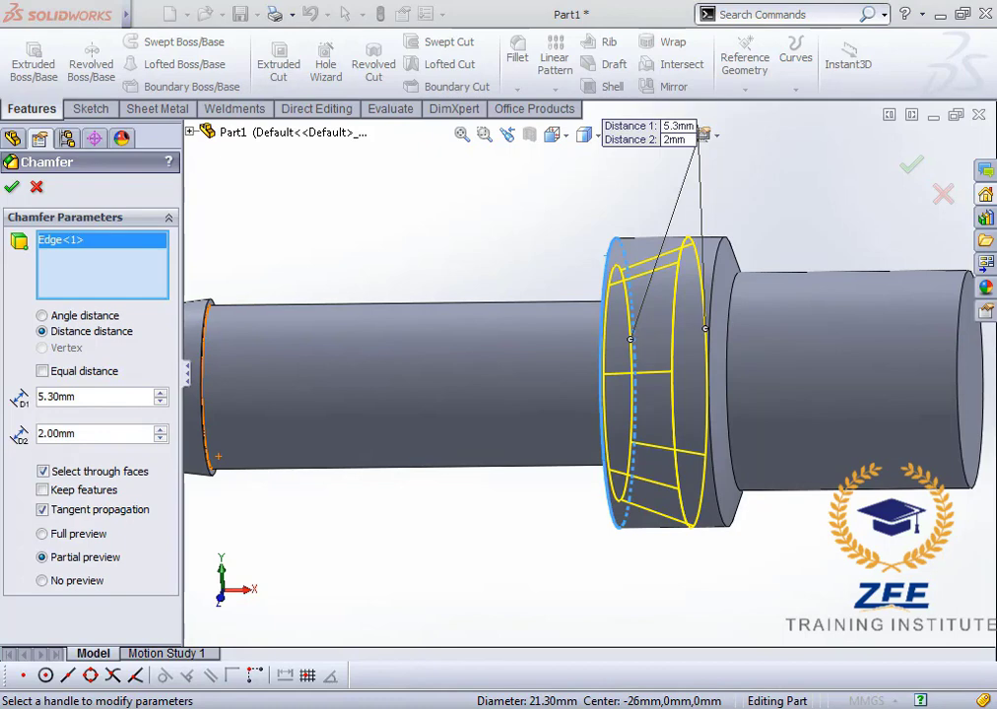
# Set the barb-side collar chamfer's second distance to 9.3 mm and first distance to 2 mm, and apply it.
pyautogui.click(97, 433)
pyautogui.write('9.')
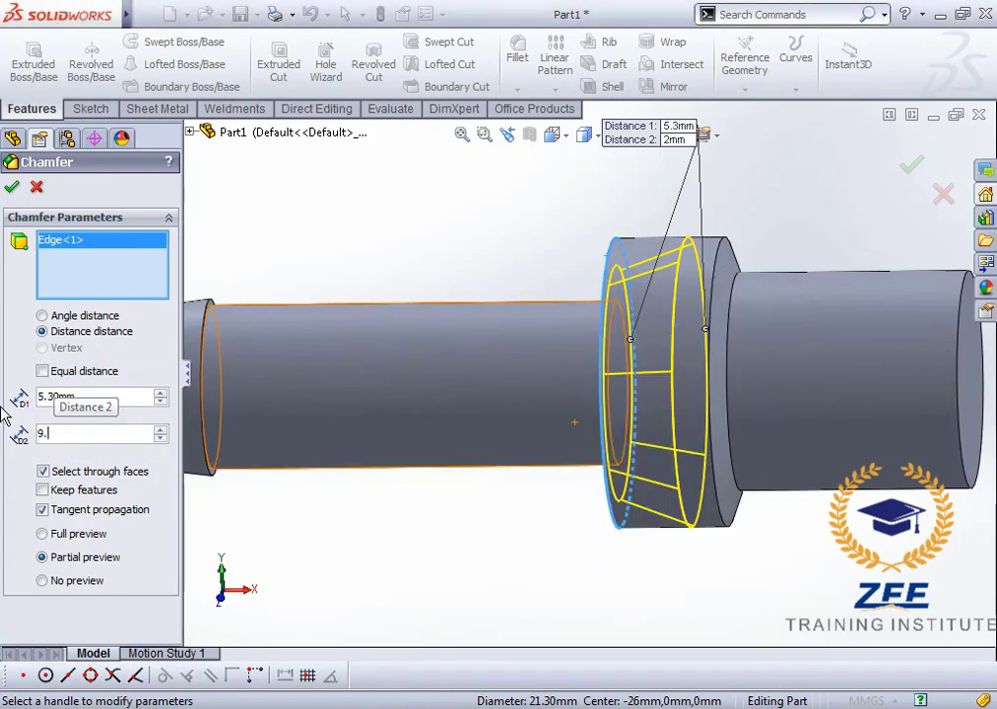
pyautogui.write('3')
pyautogui.press('Return')
pyautogui.doubleClick(97, 396)
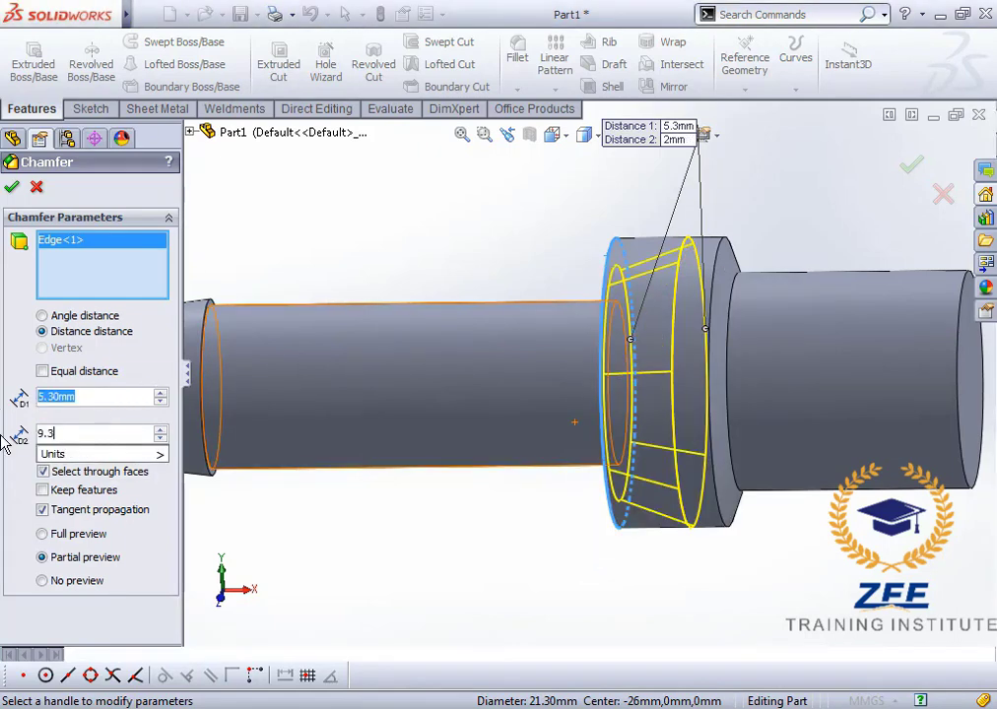
pyautogui.write('2')
pyautogui.press('Return')
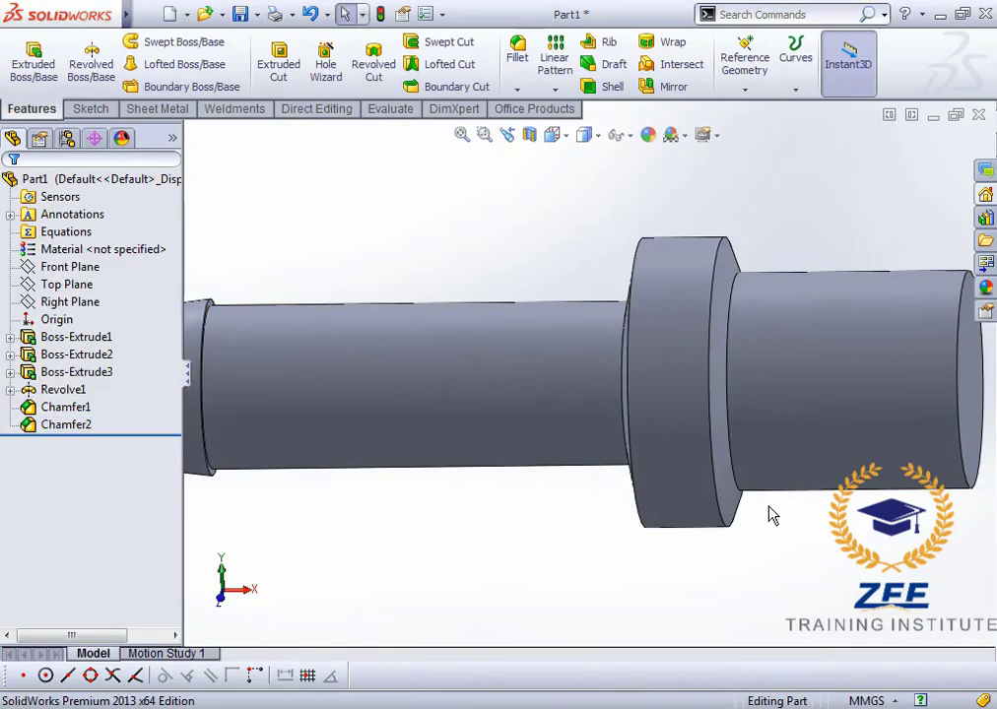
# Inspect the profile of both collar chamfers in the front view and at an angle.
pyautogui.scroll(-3, 708, 389)
pyautogui.scroll(5, 665, 378)
pyautogui.click(552, 136)
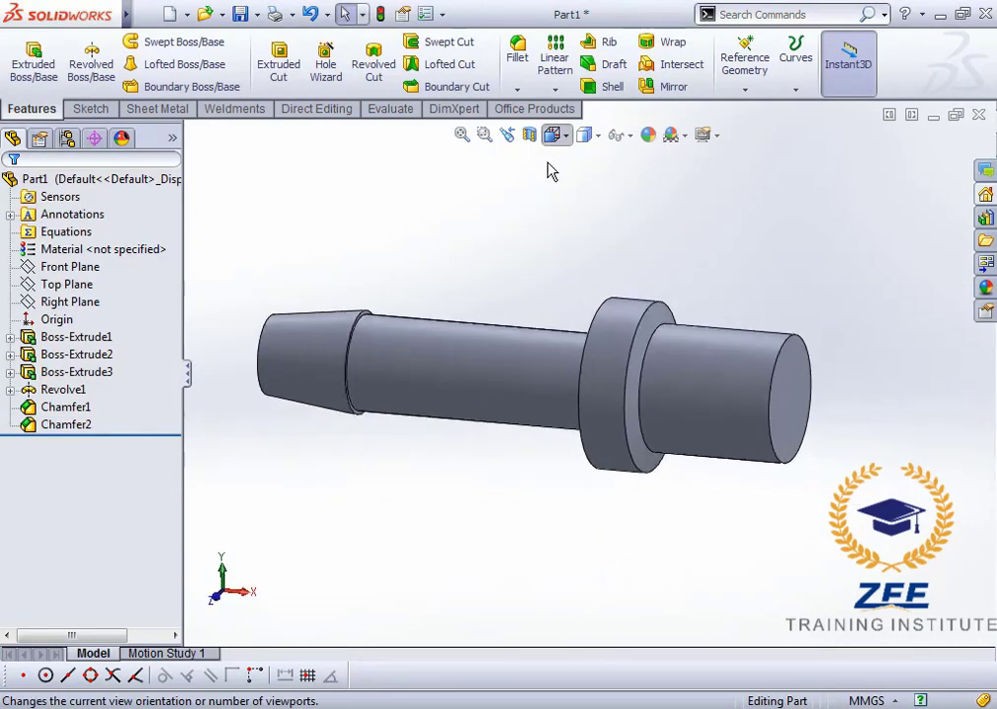
pyautogui.click(492, 304)
pyautogui.scroll(-2, 769, 372)
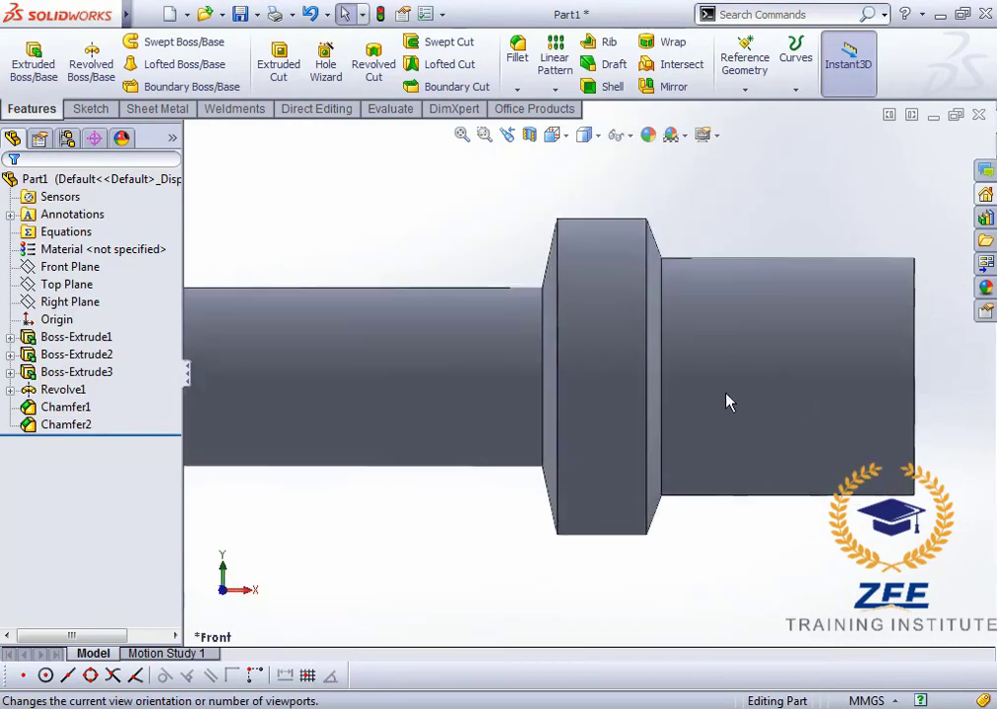
pyautogui.scroll(-2, 690, 389)
pyautogui.scroll(5, 659, 376)
pyautogui.moveTo(644, 430); pyautogui.dragTo(601, 316, button='middle')
pyautogui.scroll(-3, 529, 435)
pyautogui.scroll(3, 605, 389)
pyautogui.scroll(-3, 605, 389)
pyautogui.click(567, 138)
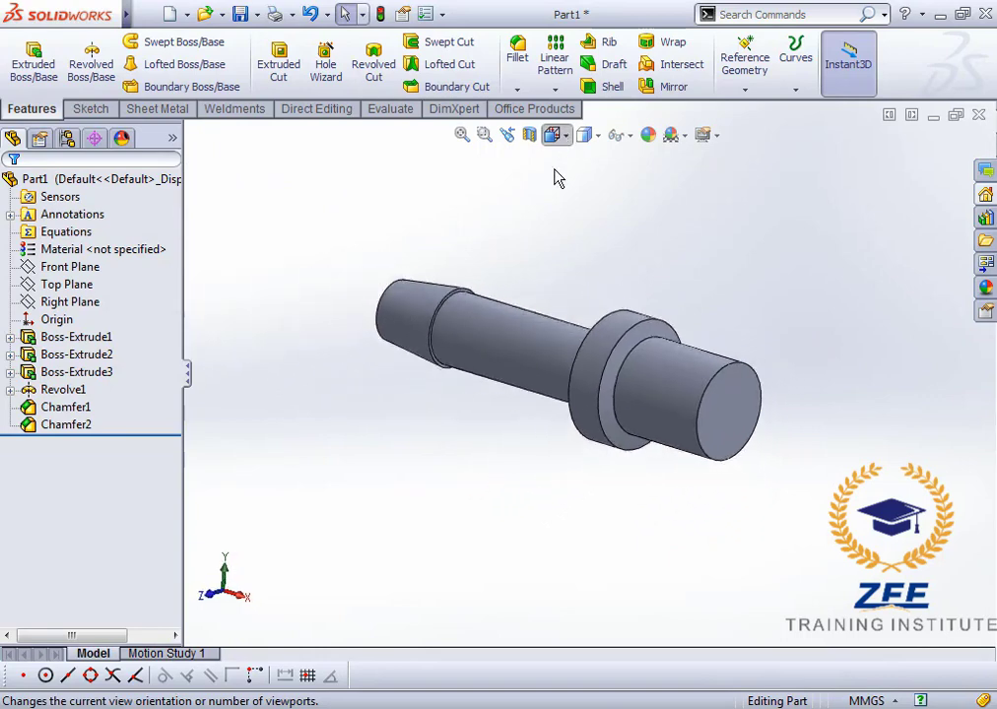
pyautogui.click(660, 409)
pyautogui.scroll(-3, 658, 389)
pyautogui.scroll(3, 662, 386)
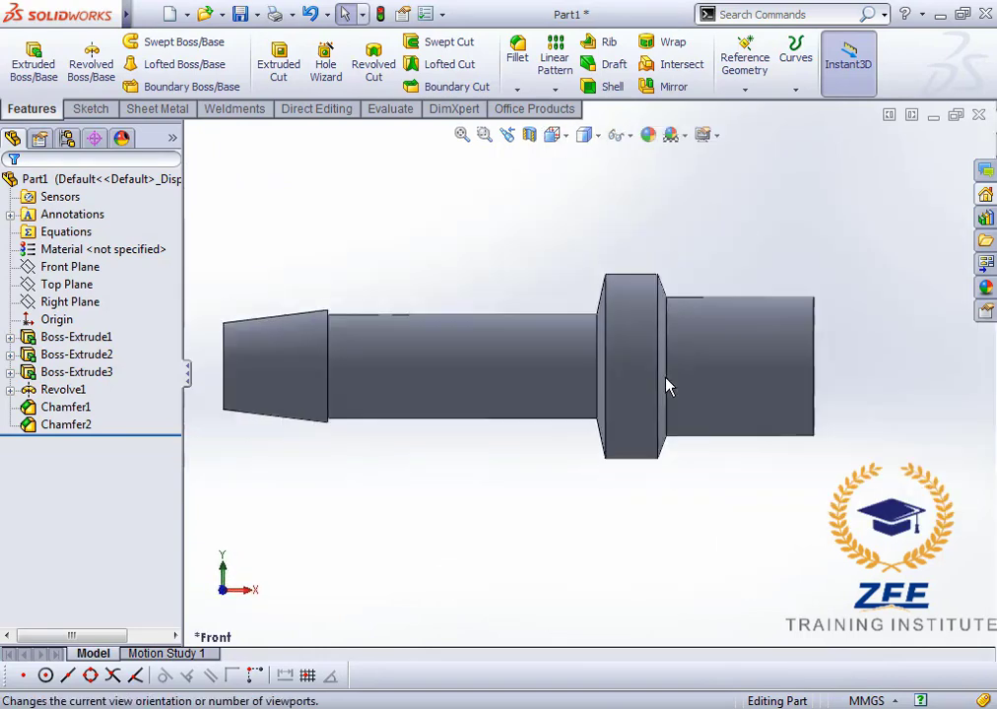
# Examine the whole fitting from several angles, looking at the collar and the shoulder of the barbed end.
pyautogui.moveTo(594, 383); pyautogui.dragTo(608, 416, button='middle')
pyautogui.scroll(-5, 544, 414)
pyautogui.scroll(5, 590, 394)
pyautogui.scroll(-4, 586, 396)
pyautogui.scroll(-3, 608, 417)
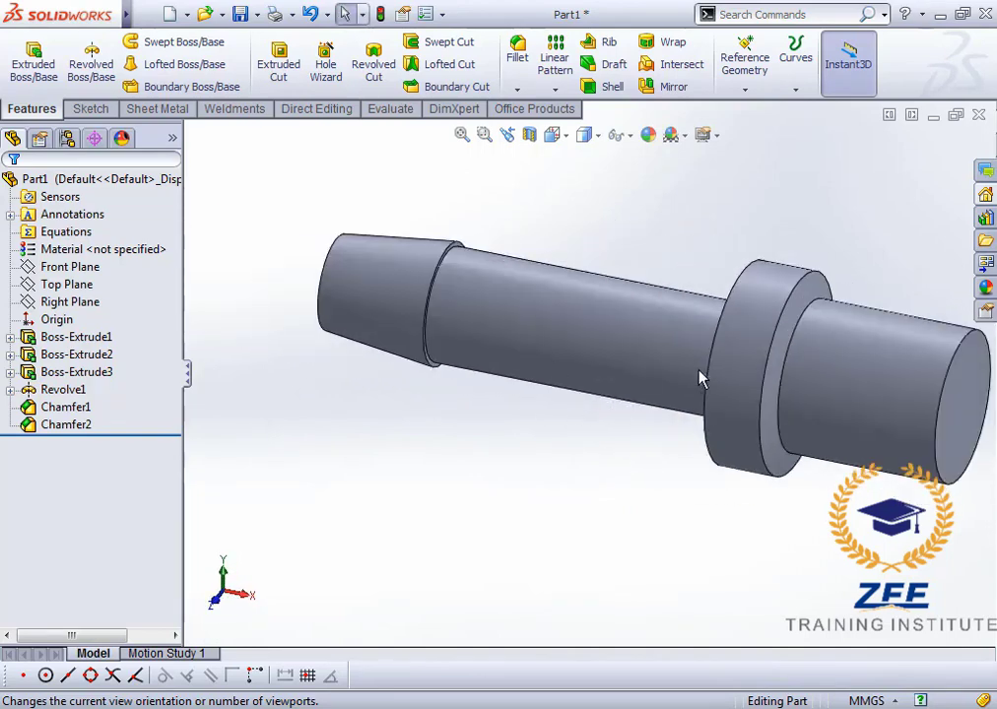
pyautogui.scroll(4, 650, 383)
pyautogui.scroll(-2, 656, 363)
pyautogui.moveTo(656, 363); pyautogui.dragTo(584, 378, button='middle')
pyautogui.scroll(3, 590, 407)
pyautogui.scroll(-4, 627, 376)
pyautogui.scroll(4, 583, 378)
pyautogui.scroll(-4, 582, 379)
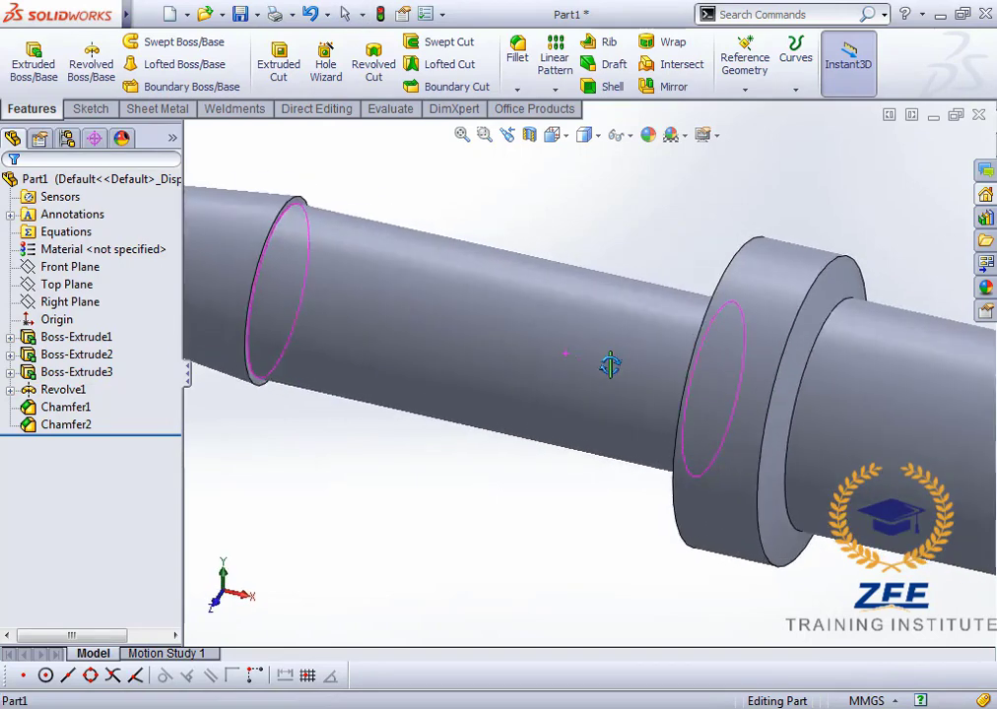
pyautogui.scroll(4, 612, 368)
pyautogui.scroll(-4, 619, 392)
pyautogui.scroll(4, 636, 376)
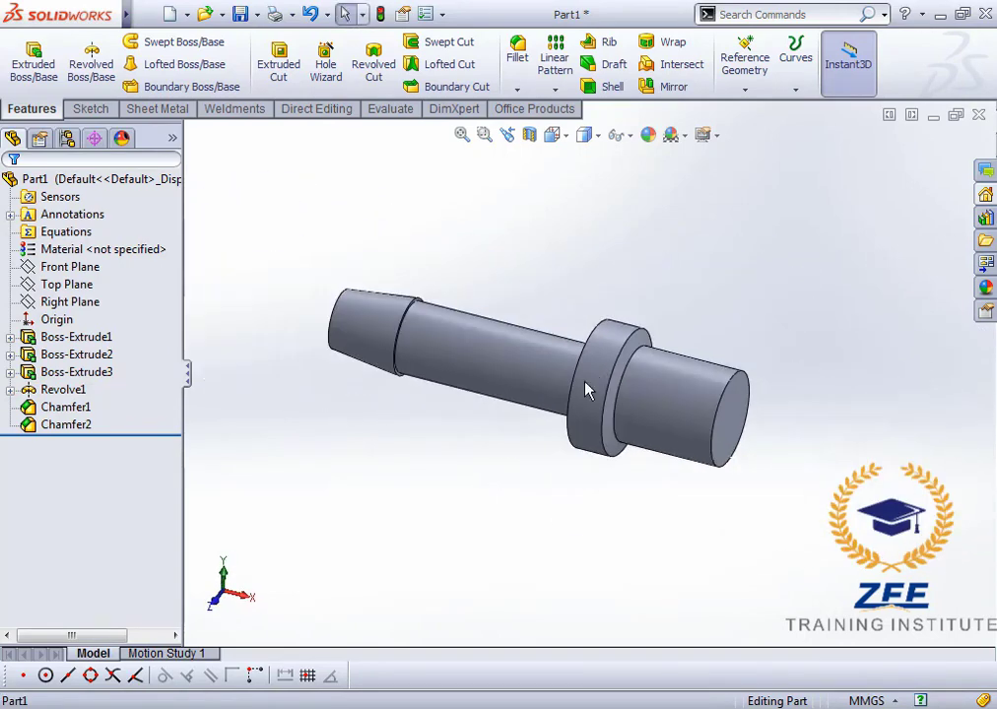
pyautogui.scroll(-2, 590, 392)
pyautogui.moveTo(565, 396); pyautogui.dragTo(601, 375, button='middle')
pyautogui.scroll(2, 532, 379)
pyautogui.scroll(-4, 552, 356)
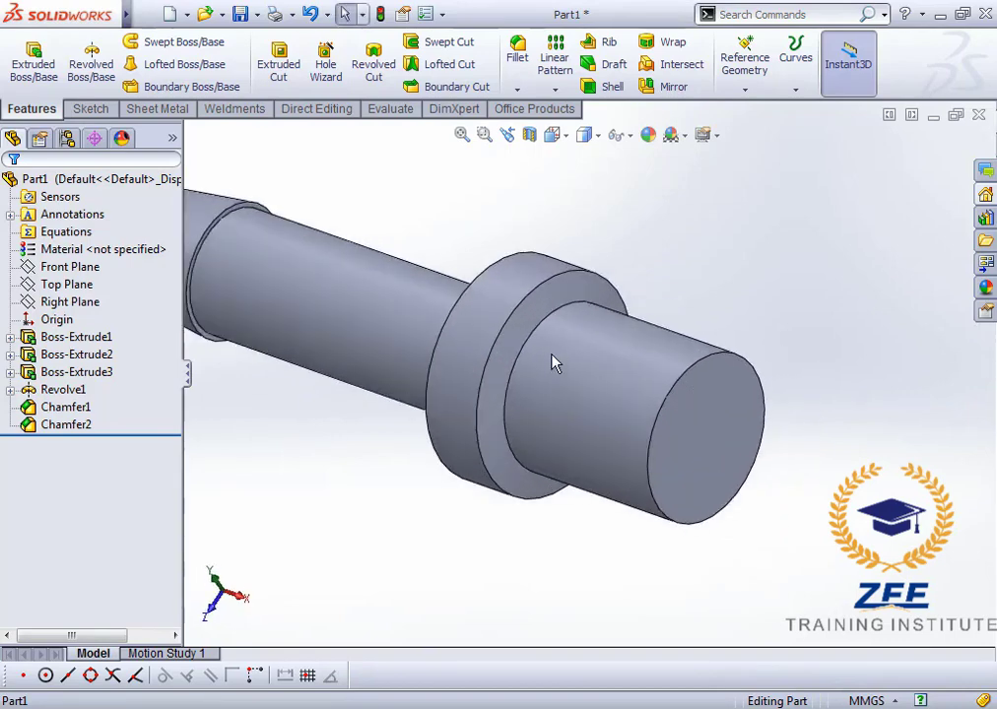
pyautogui.scroll(4, 552, 355)
pyautogui.scroll(-4, 574, 333)
pyautogui.scroll(-3, 522, 296)
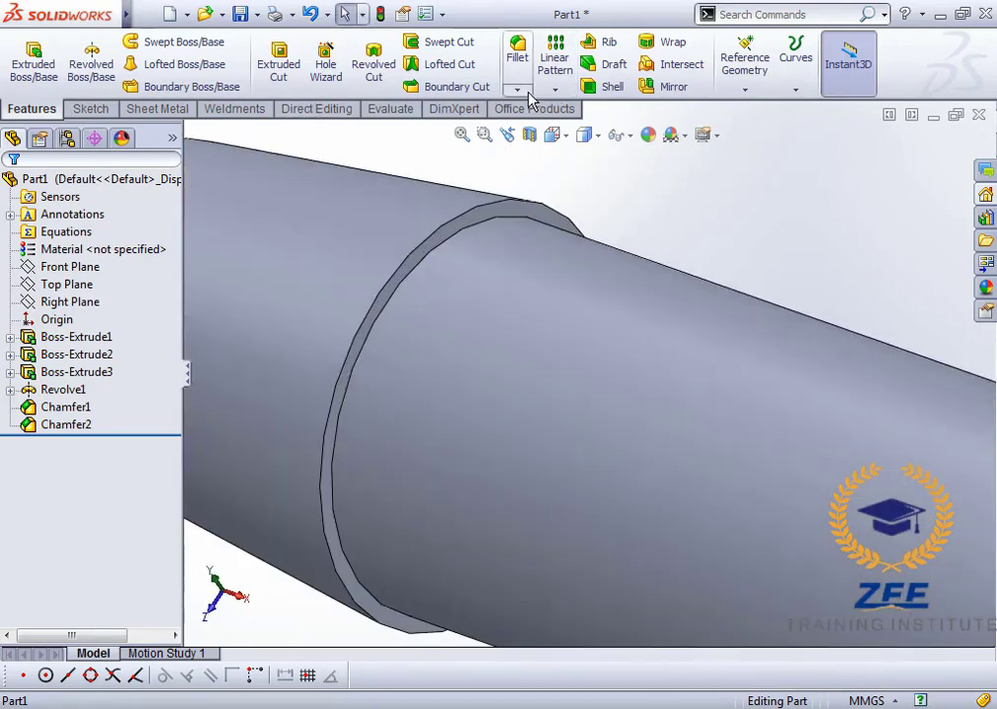
pyautogui.click(558, 129)
pyautogui.click(495, 202)
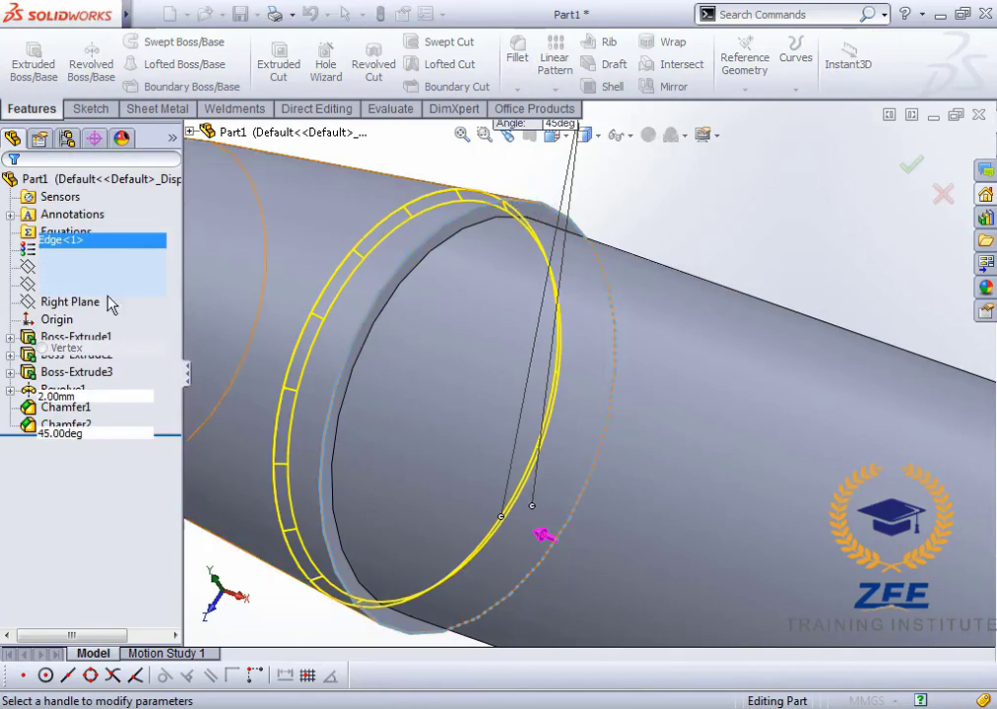
pyautogui.scroll(1, 613, 298)
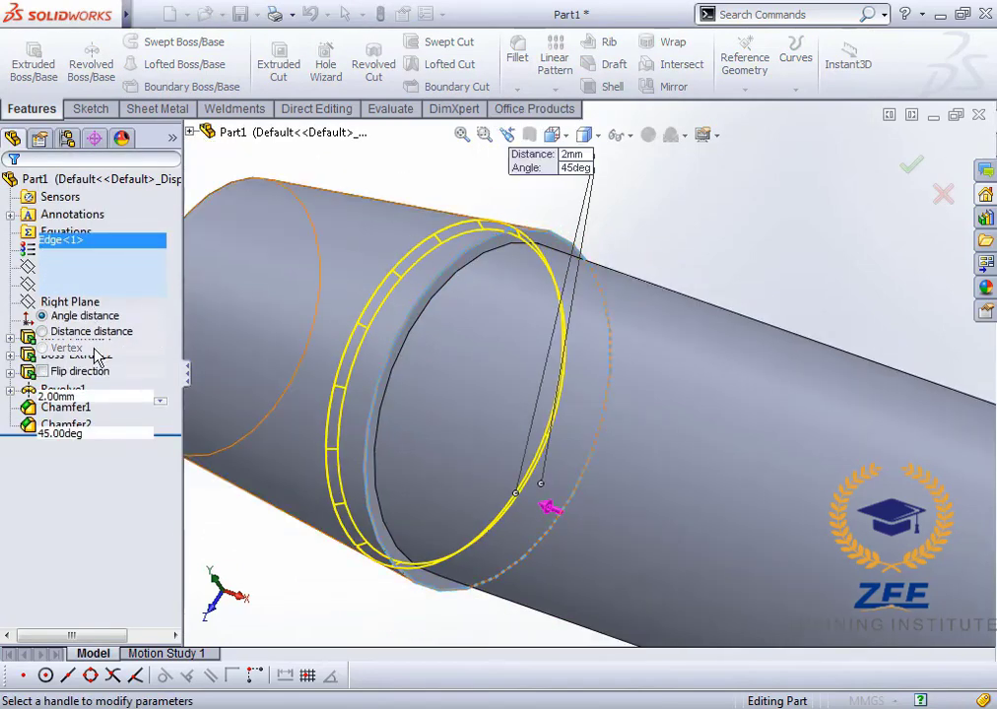
pyautogui.scroll(3, 545, 261)
pyautogui.scroll(-3, 422, 176)
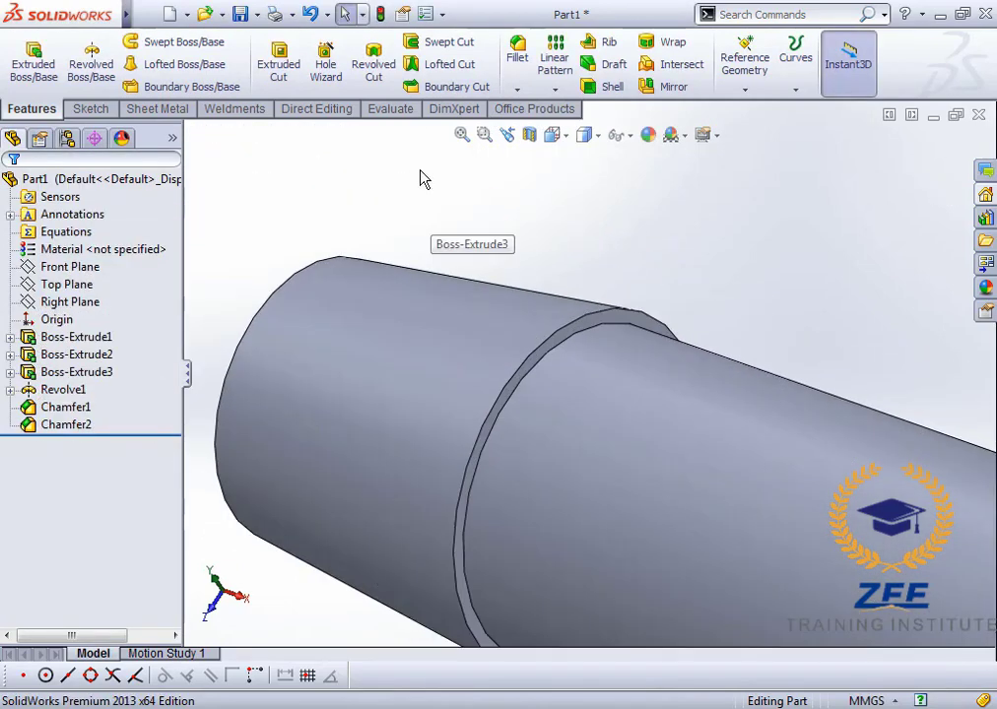
# Add a distance-distance chamfer with a 0.5 mm first distance to the outer shoulder edge of the barb.
pyautogui.click(518, 92)
pyautogui.click(558, 129)
pyautogui.click(598, 321)
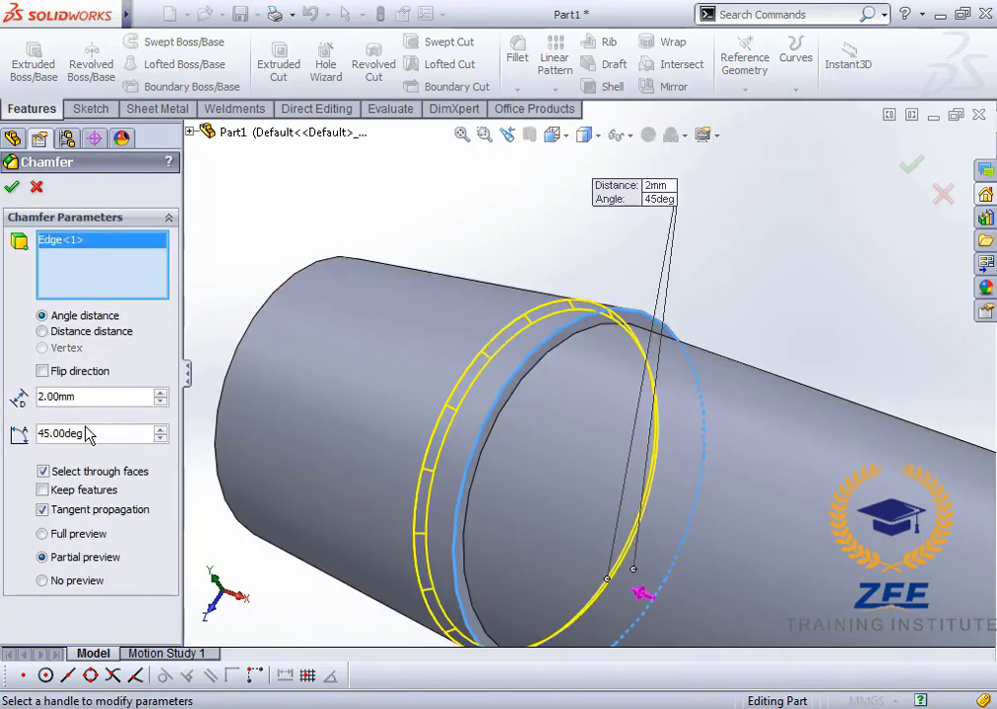
pyautogui.click(44, 332)
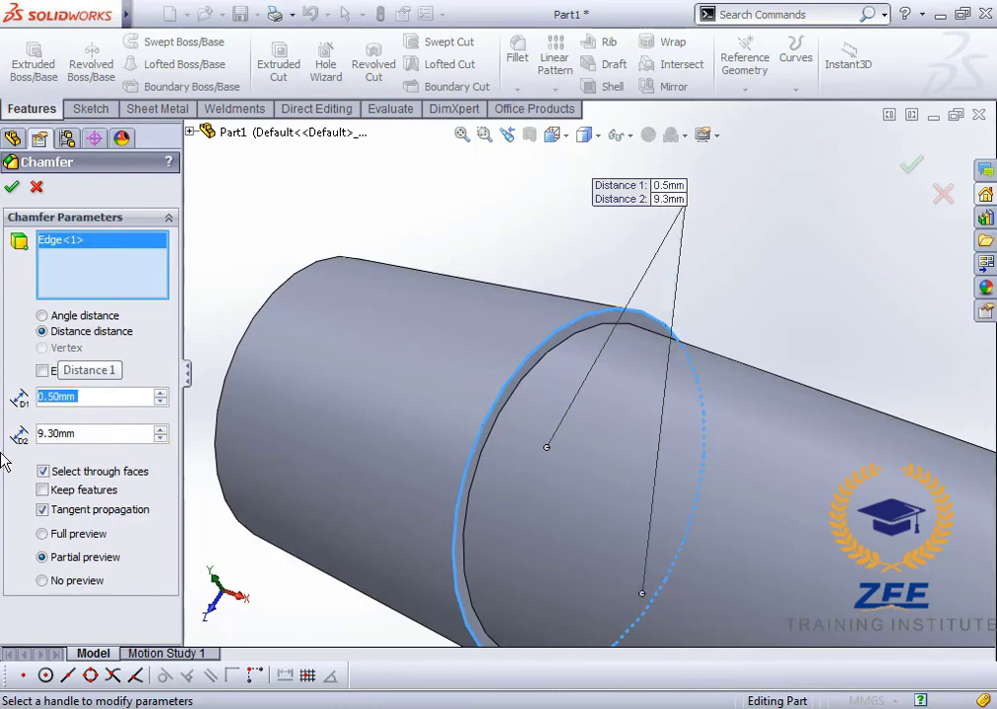
pyautogui.write('5')
pyautogui.press('Return')
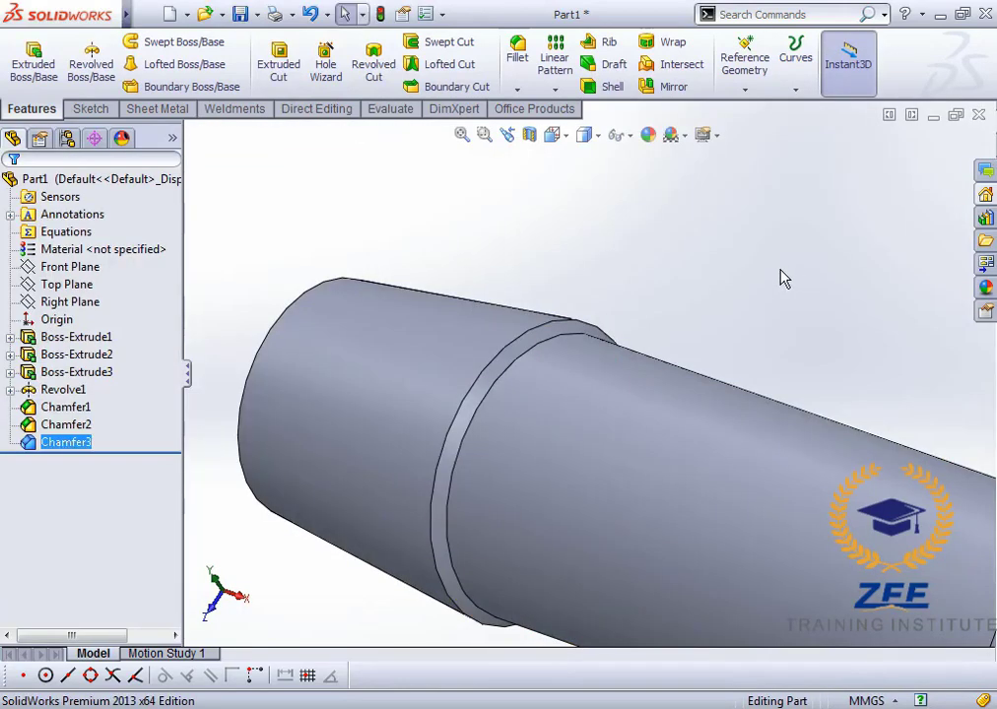
# Inspect the newly chamfered barb shoulder and the overall shape of the fitting.
pyautogui.click(781, 270)
pyautogui.moveTo(399, 480); pyautogui.dragTo(488, 446, button='middle')
pyautogui.scroll(4, 543, 479)
pyautogui.scroll(-4, 537, 468)
pyautogui.scroll(8, 489, 446)
pyautogui.scroll(-5, 692, 422)
pyautogui.moveTo(691, 421); pyautogui.dragTo(642, 409, button='middle')
pyautogui.scroll(4, 739, 406)
pyautogui.scroll(-4, 696, 396)
pyautogui.scroll(4, 640, 409)
pyautogui.scroll(-2, 630, 416)
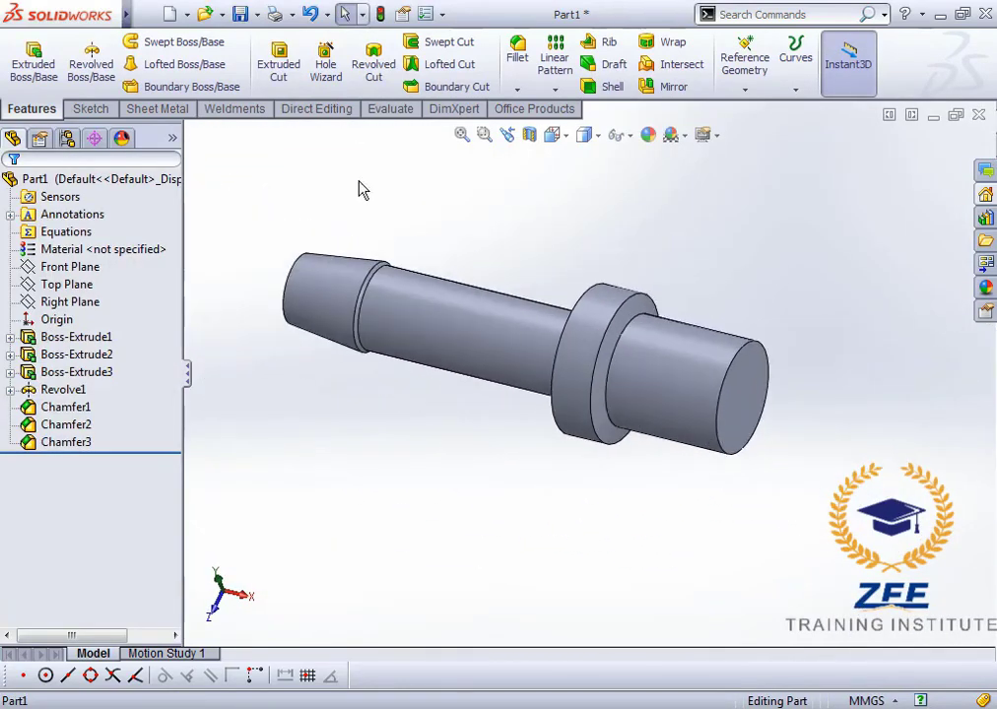
# Chamfer the outer edges at both ends of the fitting with a 0.5 mm distance and a 45° angle.
pyautogui.click(734, 373)
pyautogui.scroll(-3, 338, 322)
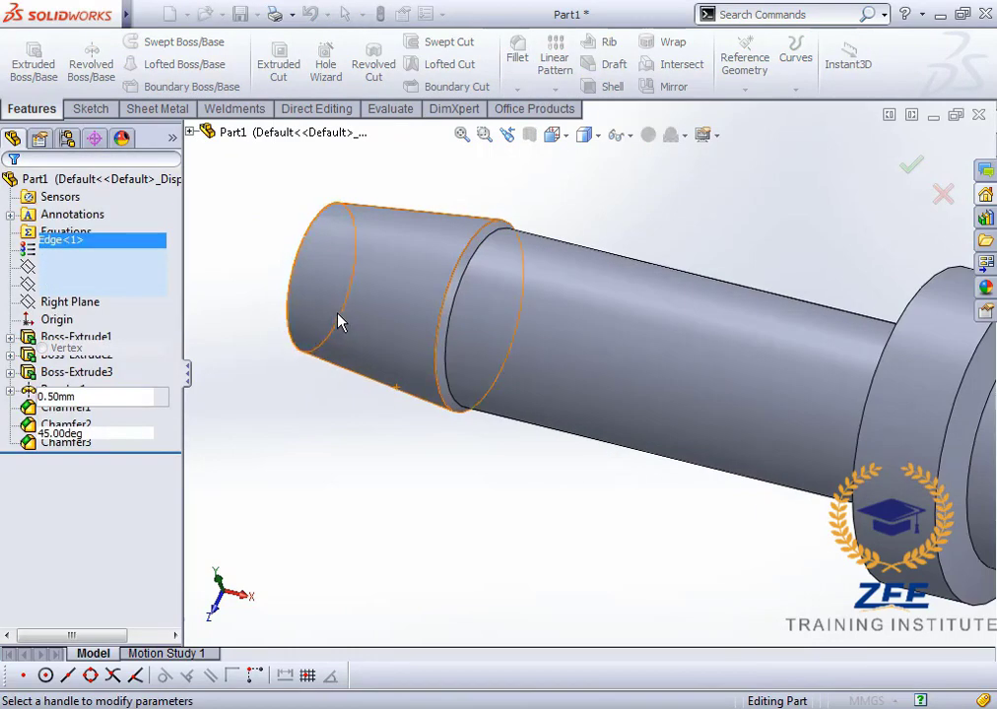
pyautogui.click(289, 321)
pyautogui.scroll(3, 480, 389)
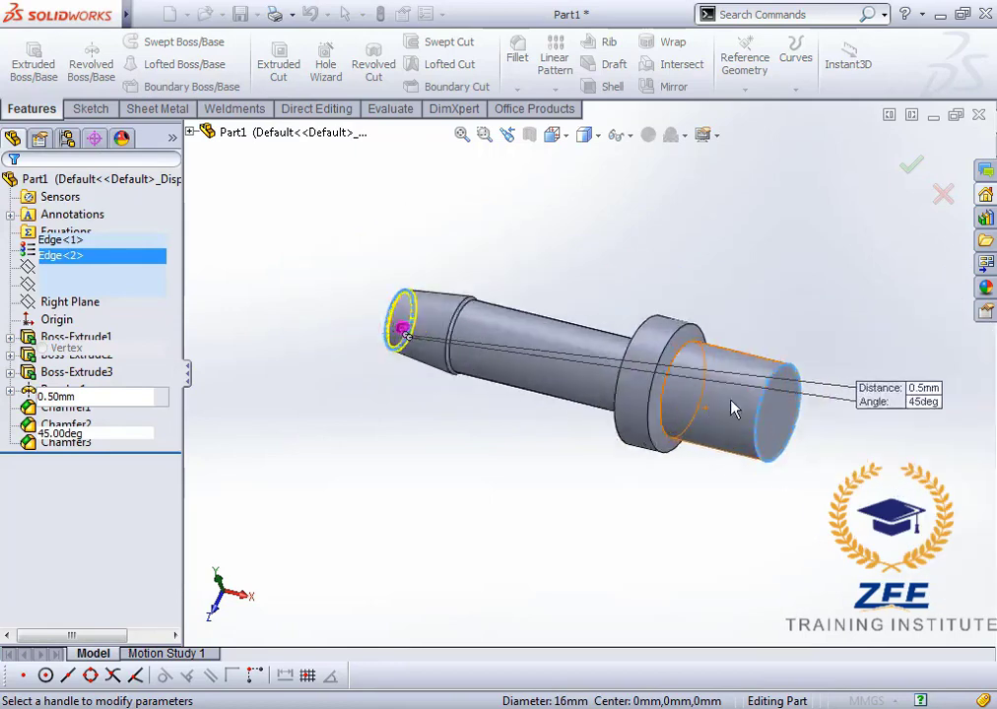
pyautogui.scroll(-3, 734, 404)
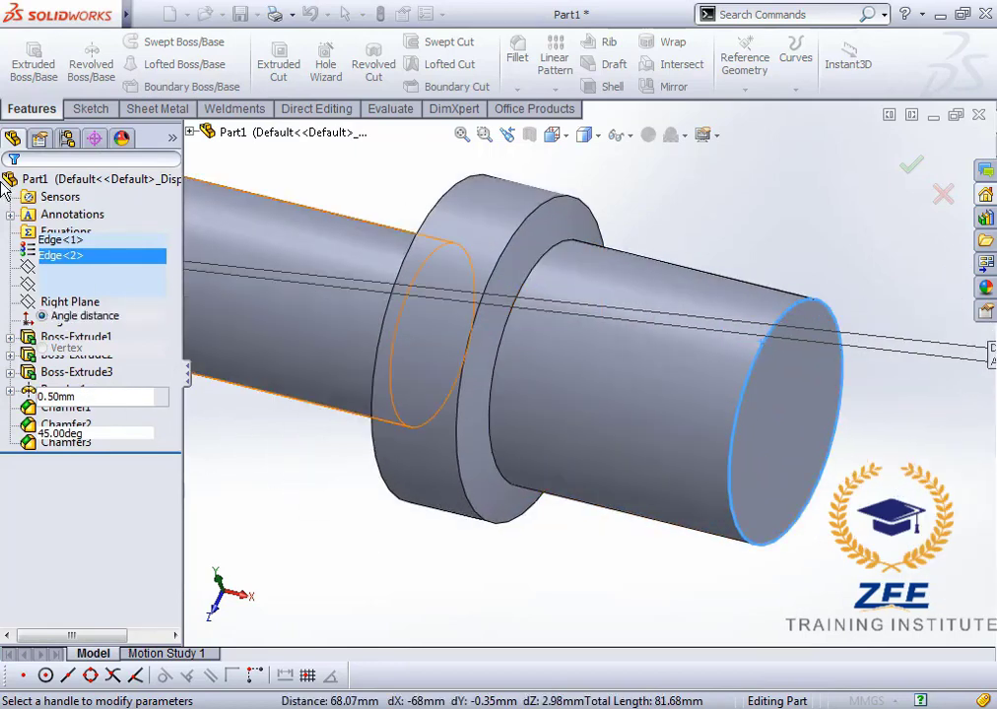
pyautogui.scroll(3, 445, 363)
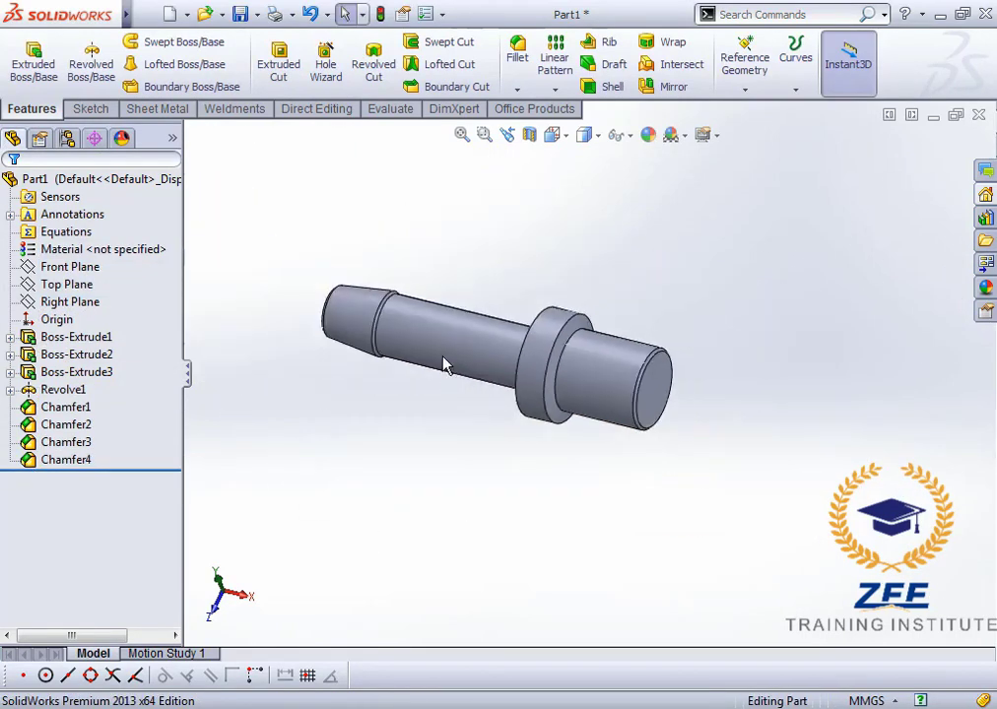
# Examine the chamfered ends from several angles and compare the fitting with reference part AJSP-MSV-P002.
pyautogui.moveTo(445, 362); pyautogui.dragTo(605, 410, button='middle')
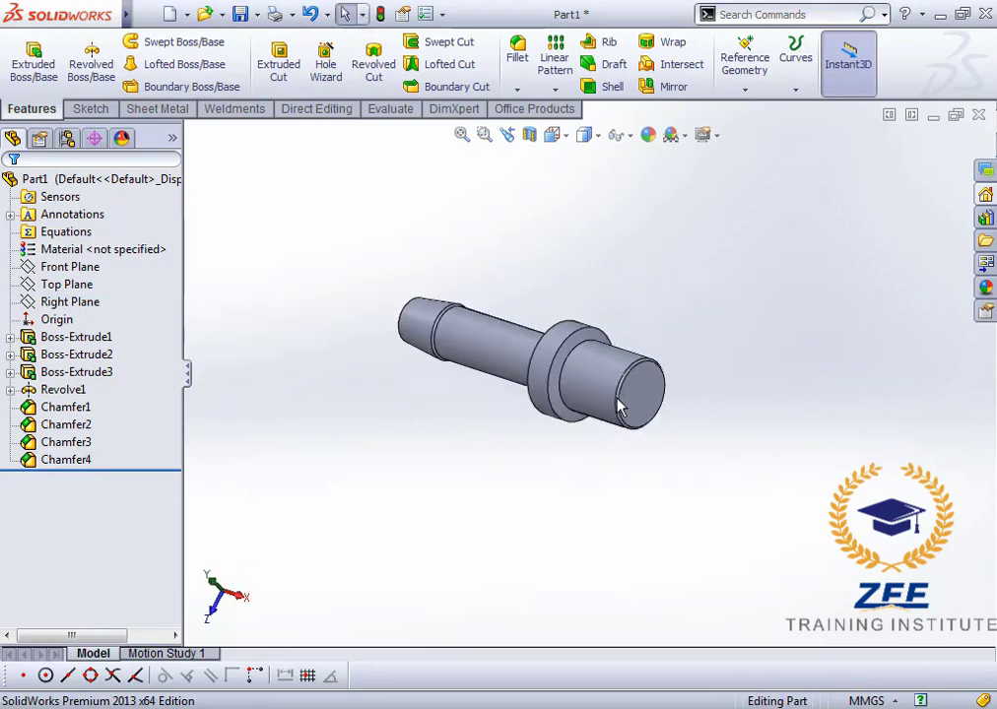
pyautogui.scroll(-4, 603, 410)
pyautogui.scroll(4, 445, 266)
pyautogui.moveTo(446, 266); pyautogui.dragTo(502, 316, button='middle')
pyautogui.scroll(-2, 514, 389)
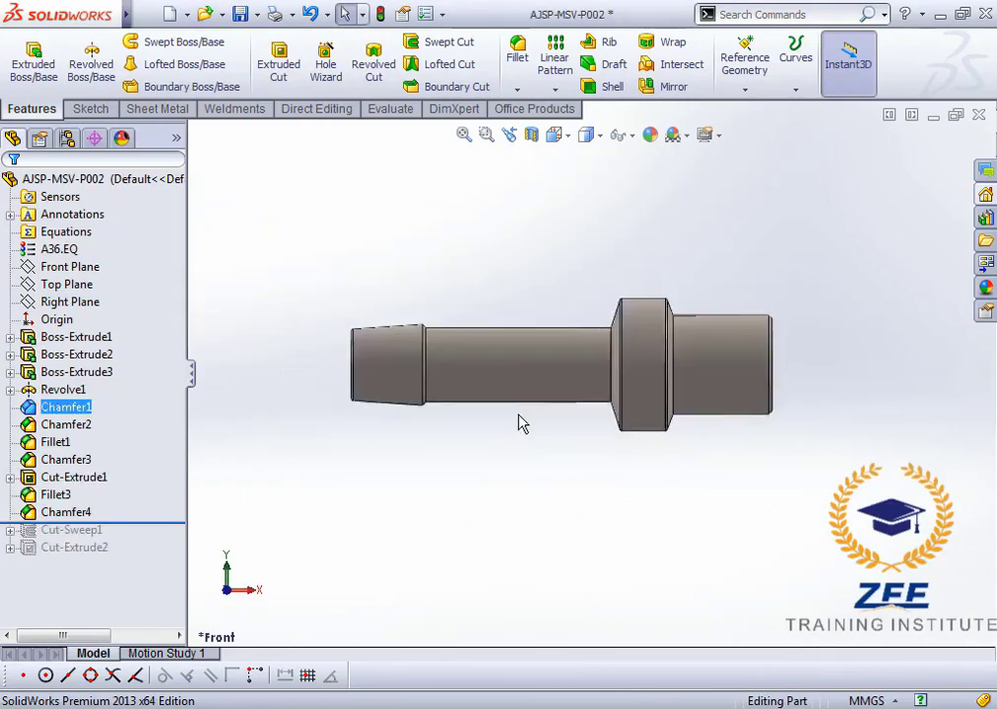
pyautogui.moveTo(518, 423); pyautogui.dragTo(586, 383, button='middle')
pyautogui.scroll(2, 586, 383)
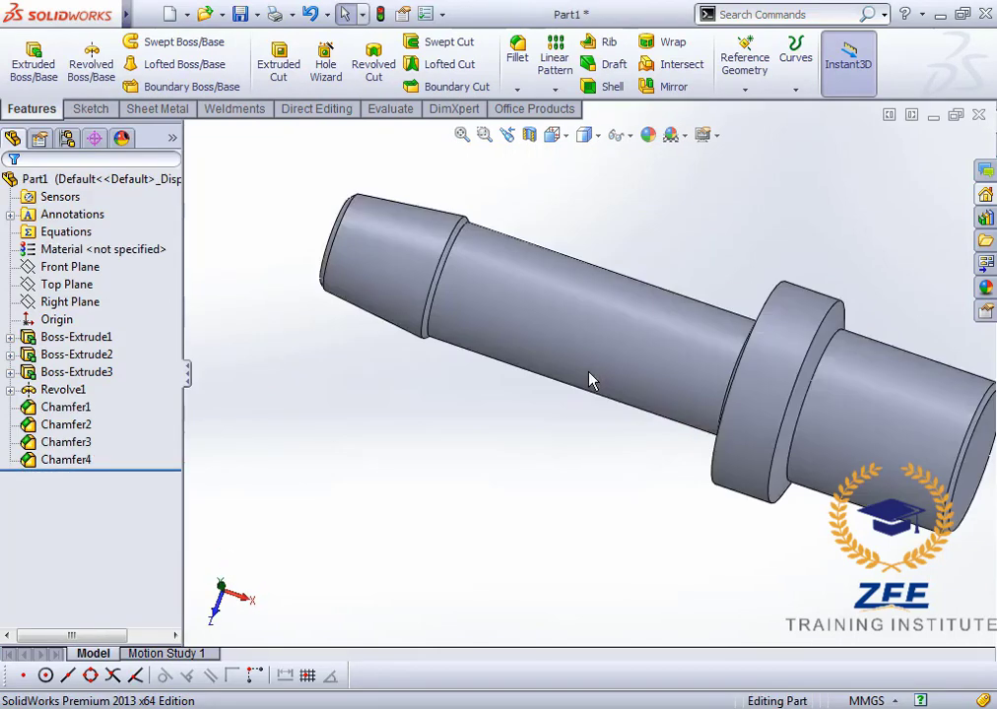
pyautogui.scroll(2, 689, 422)
pyautogui.scroll(1, 690, 423)
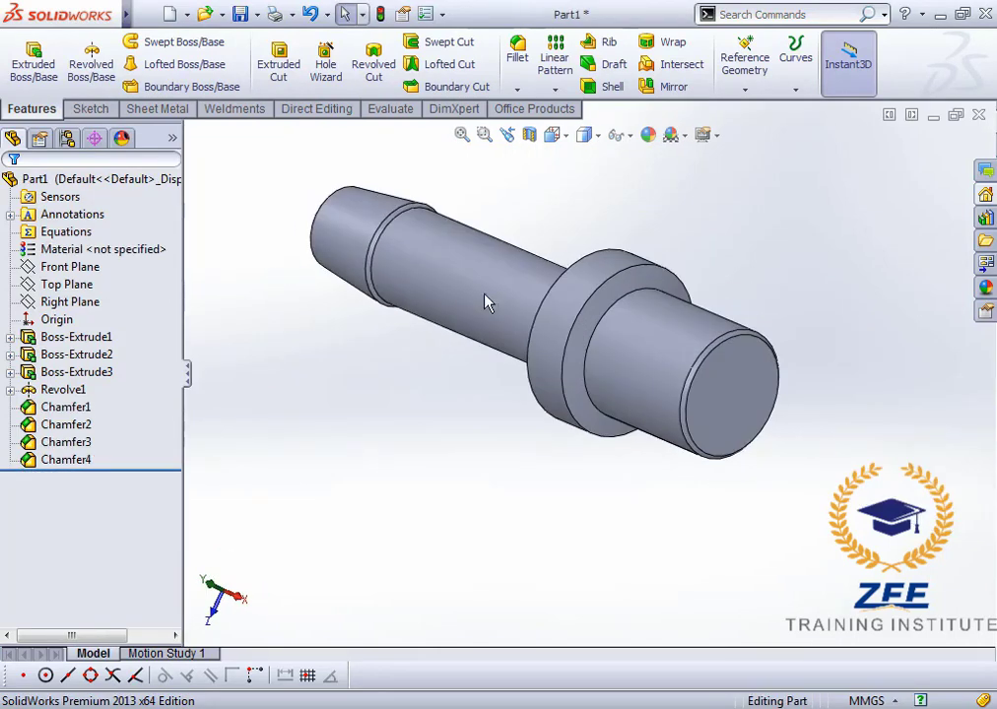
# Sketch a circle about 7.8 mm in diameter, centred on the origin, on the flat end face beyond the collar.
pyautogui.click(90, 110)
pyautogui.click(25, 51)
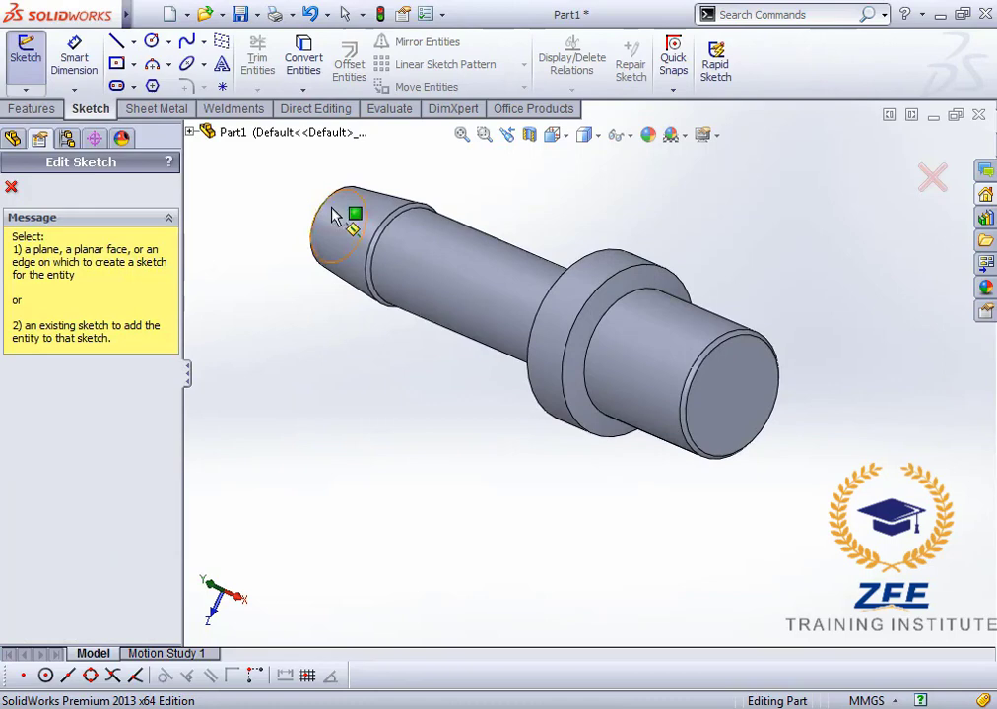
pyautogui.click(747, 387)
pyautogui.click(567, 137)
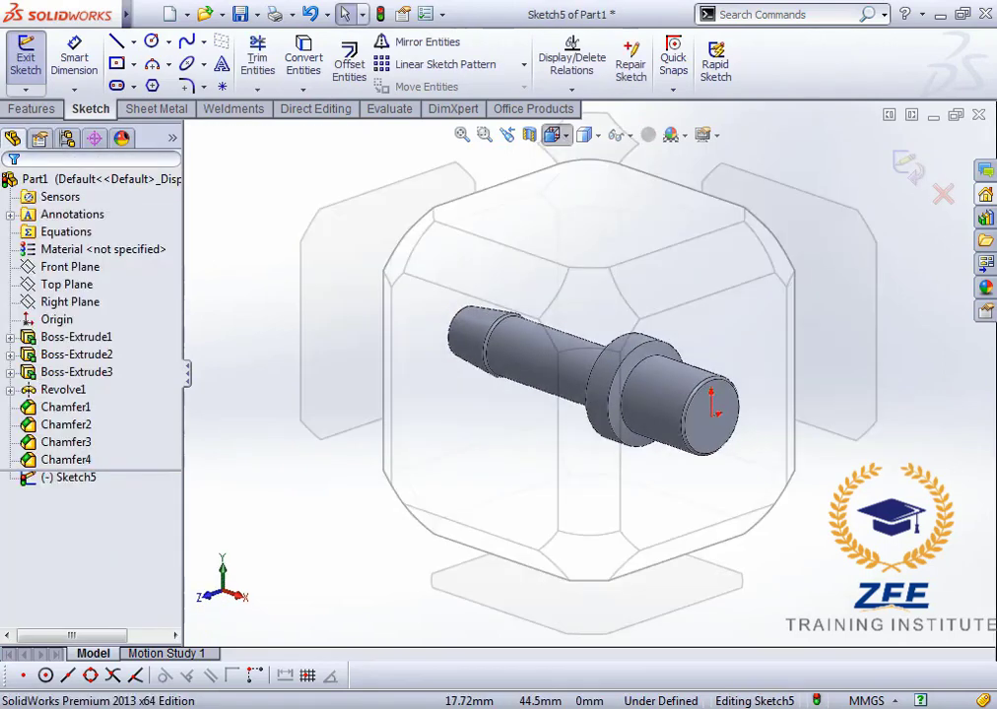
pyautogui.click(651, 236)
pyautogui.click(151, 43)
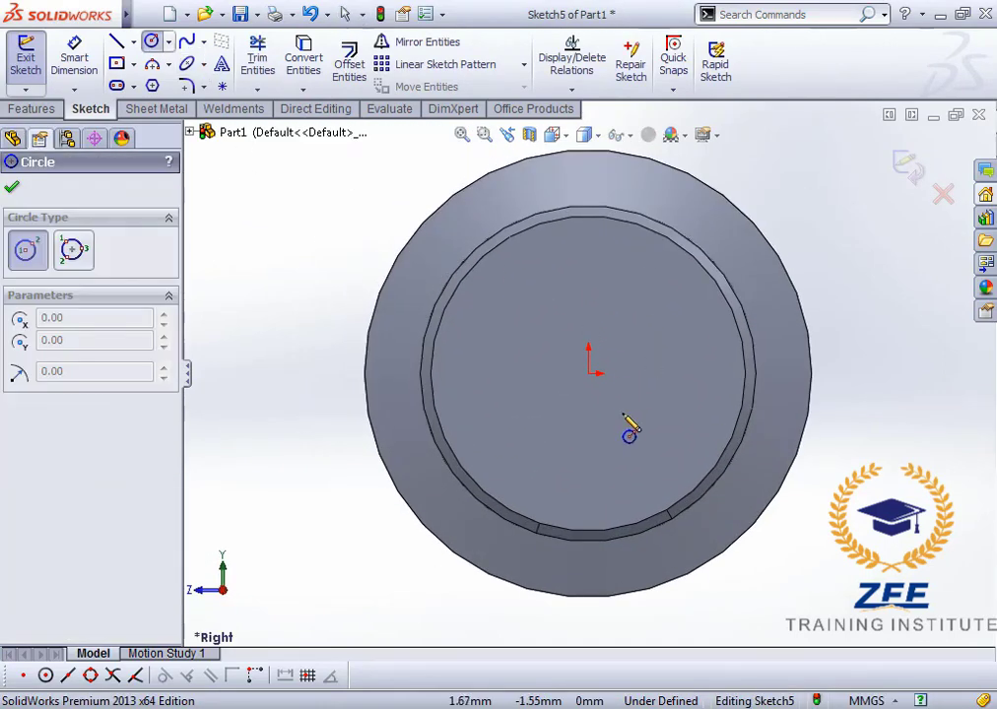
pyautogui.click(588, 374)
pyautogui.click(521, 431)
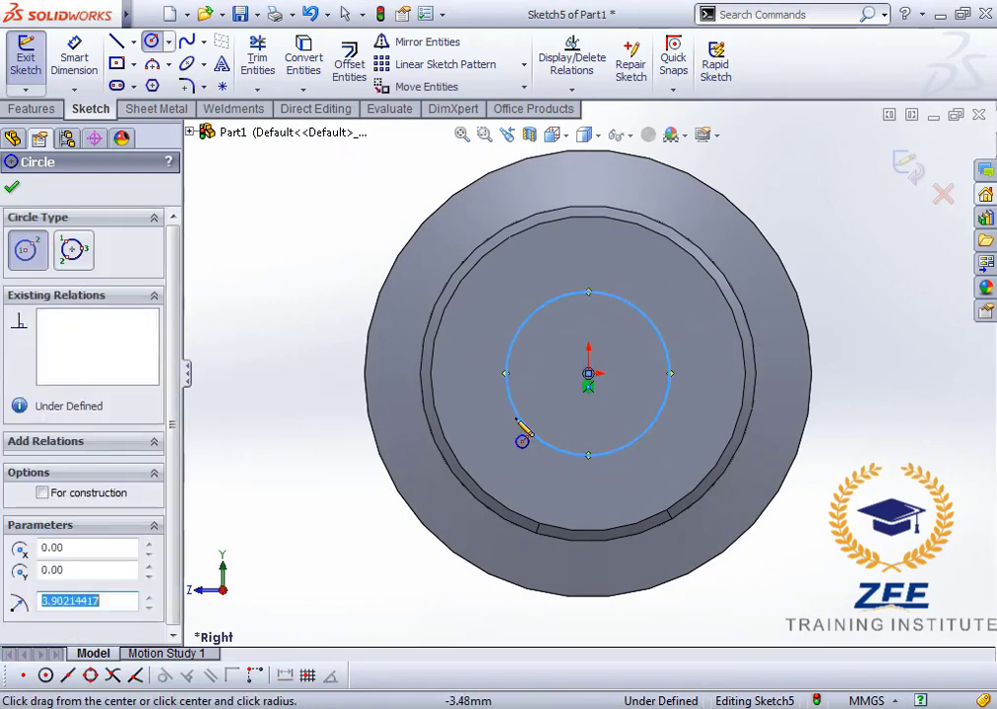
# Dimension the diameter of the circle on the end face.
pyautogui.click(74, 61)
pyautogui.click(667, 359)
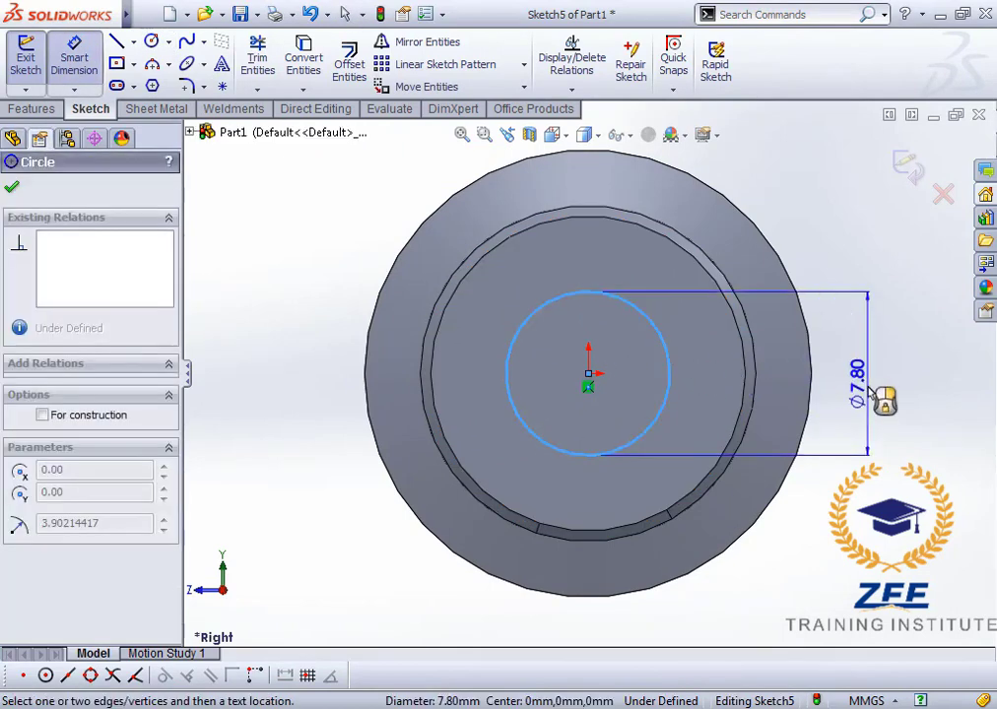
pyautogui.click(867, 394)
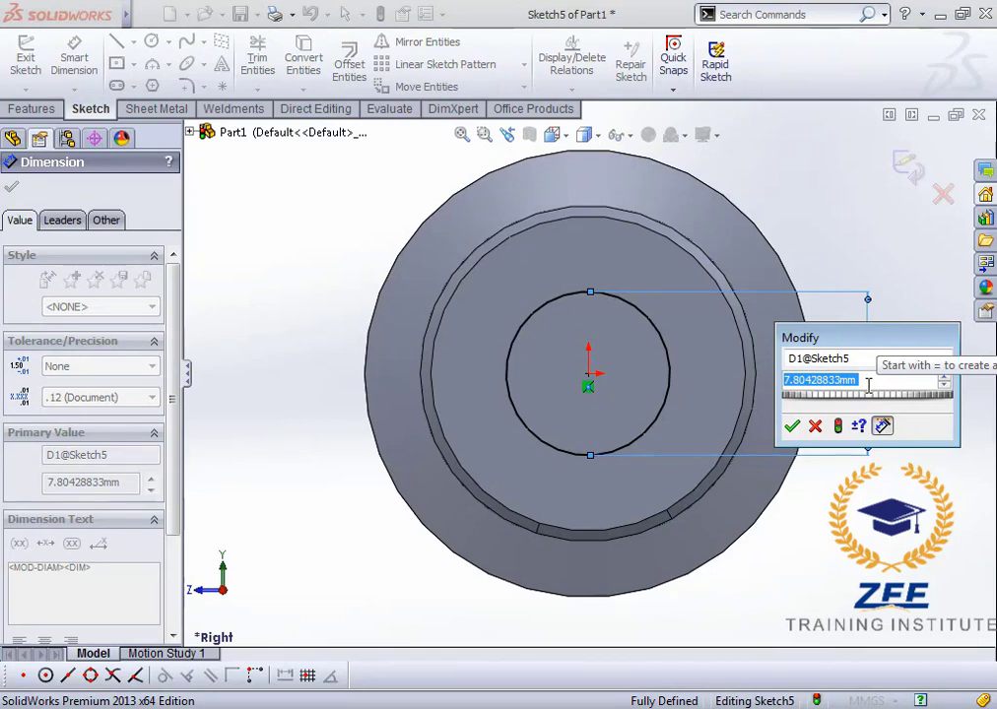
pyautogui.press('Return')
# Check the bore in reference part AJSP-MSV-P002 and set the sketched circle's diameter to 8 mm.
pyautogui.scroll(3, 886, 395)
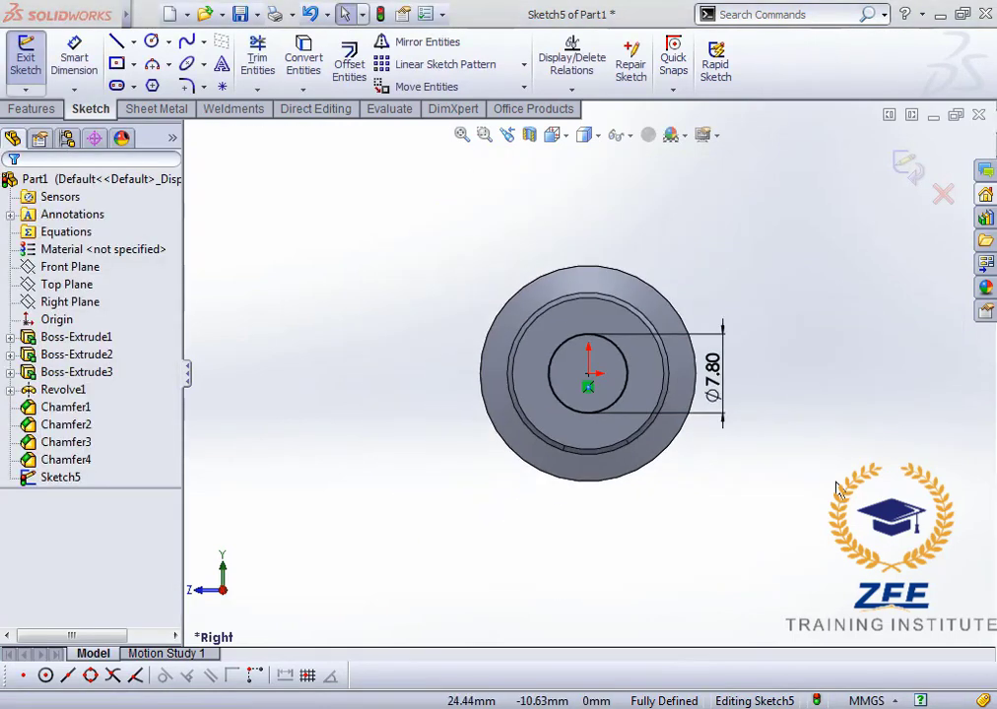
pyautogui.hotkey('ctrl', 'Tab')
pyautogui.scroll(5, 739, 414)
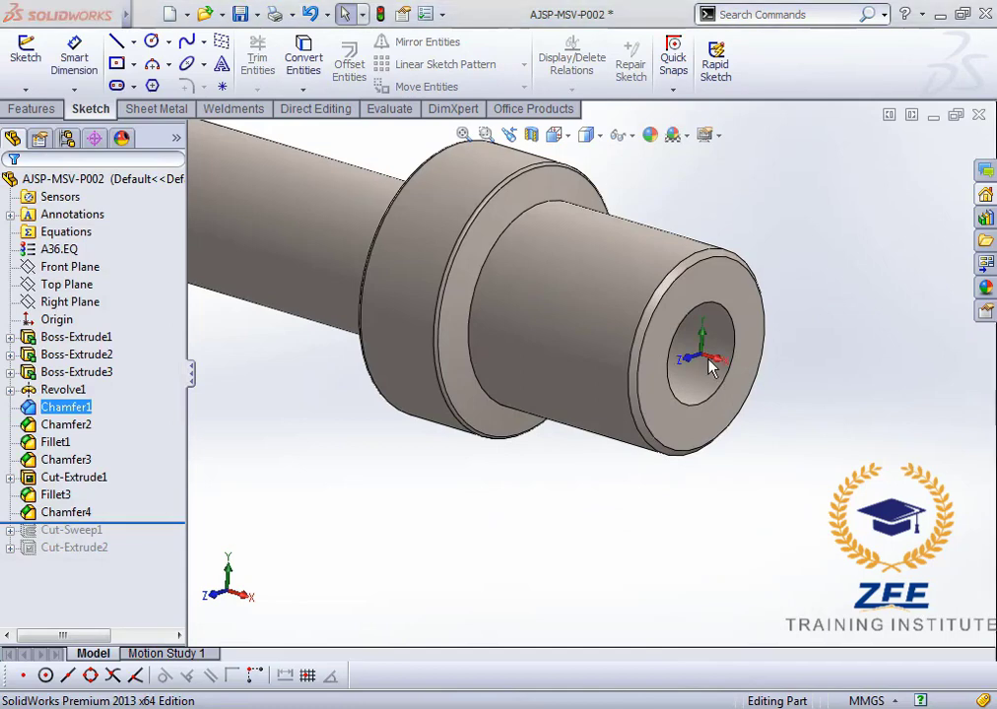
pyautogui.hotkey('ctrl', 'Tab')
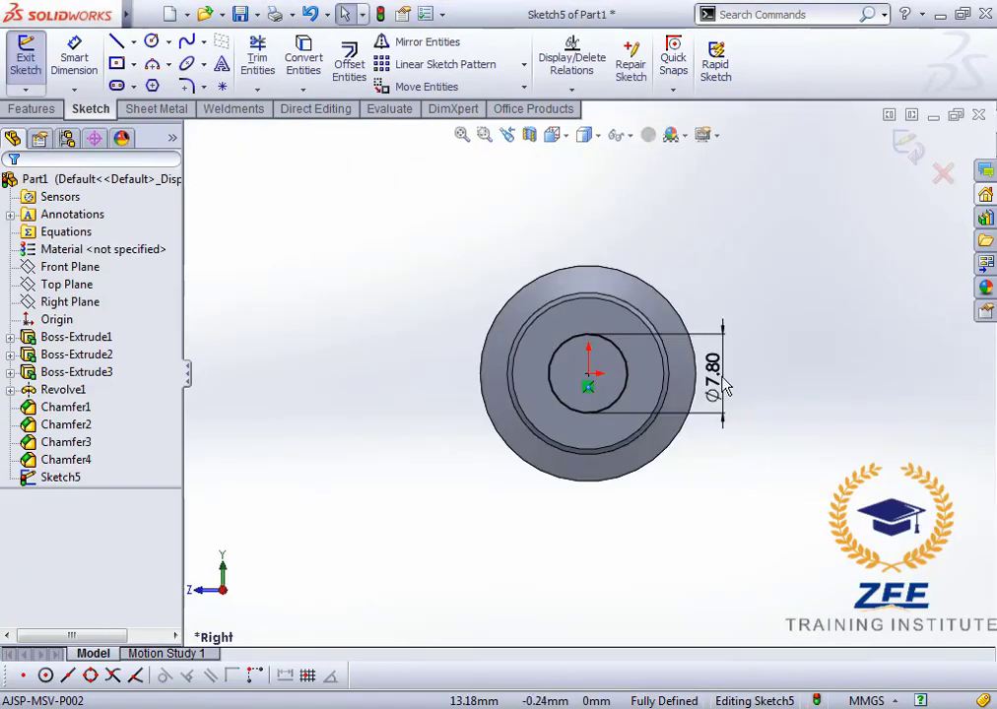
pyautogui.doubleClick(710, 367)
pyautogui.write('8.00mm')
pyautogui.press('Return')
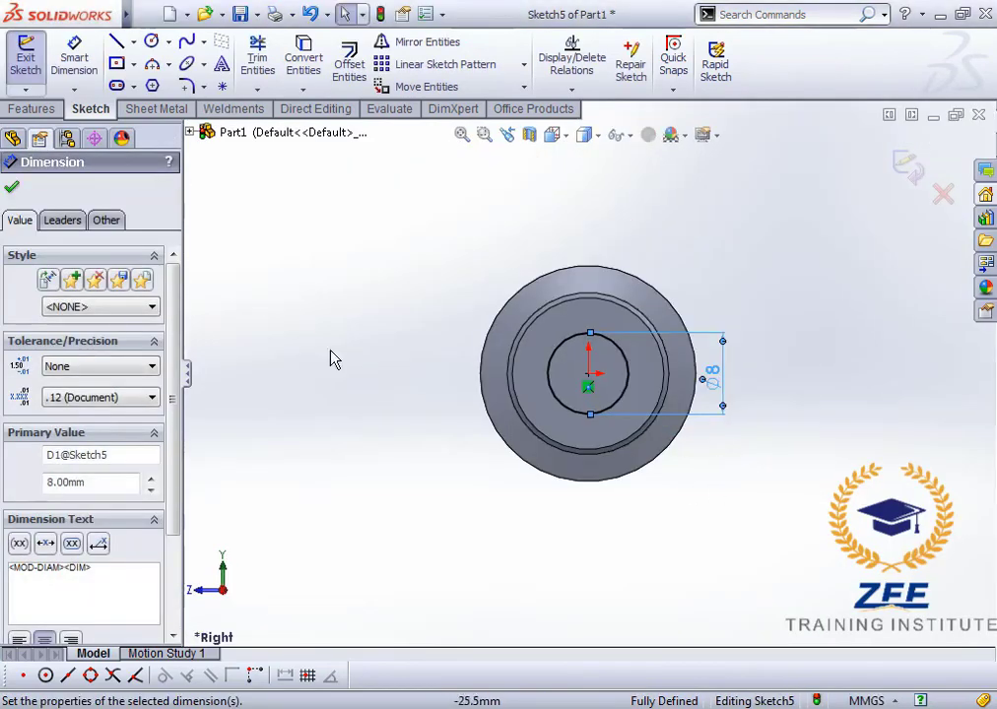
# Cut the circle through the full length of the fitting with an Extruded Cut to form the bore.
pyautogui.click(33, 109)
pyautogui.click(279, 65)
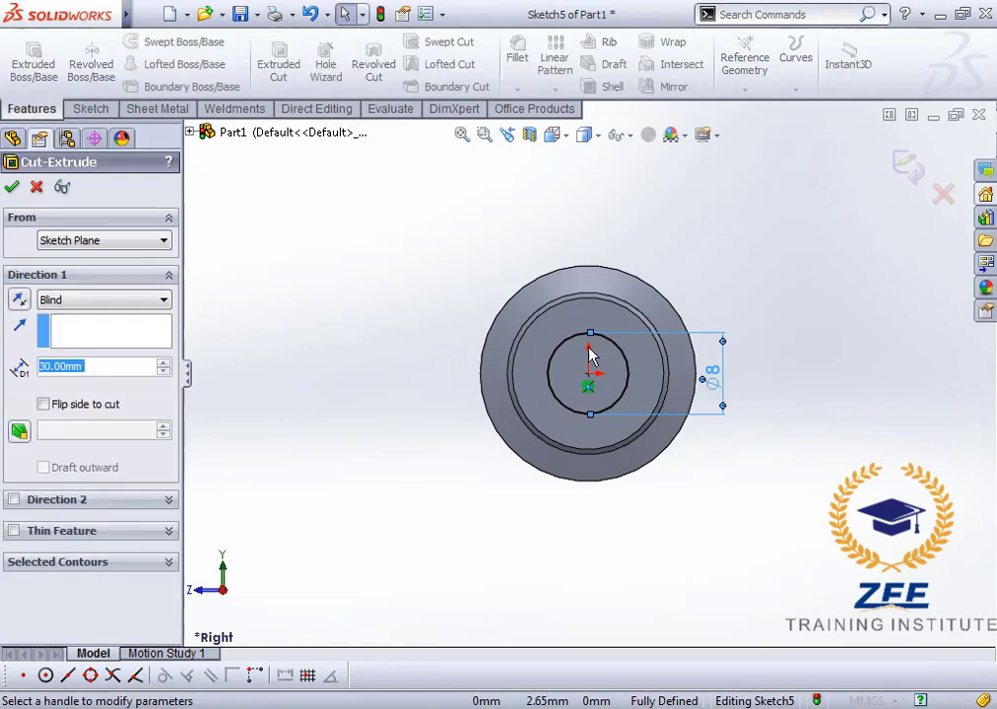
pyautogui.click(103, 299)
pyautogui.click(78, 327)
pyautogui.click(11, 186)
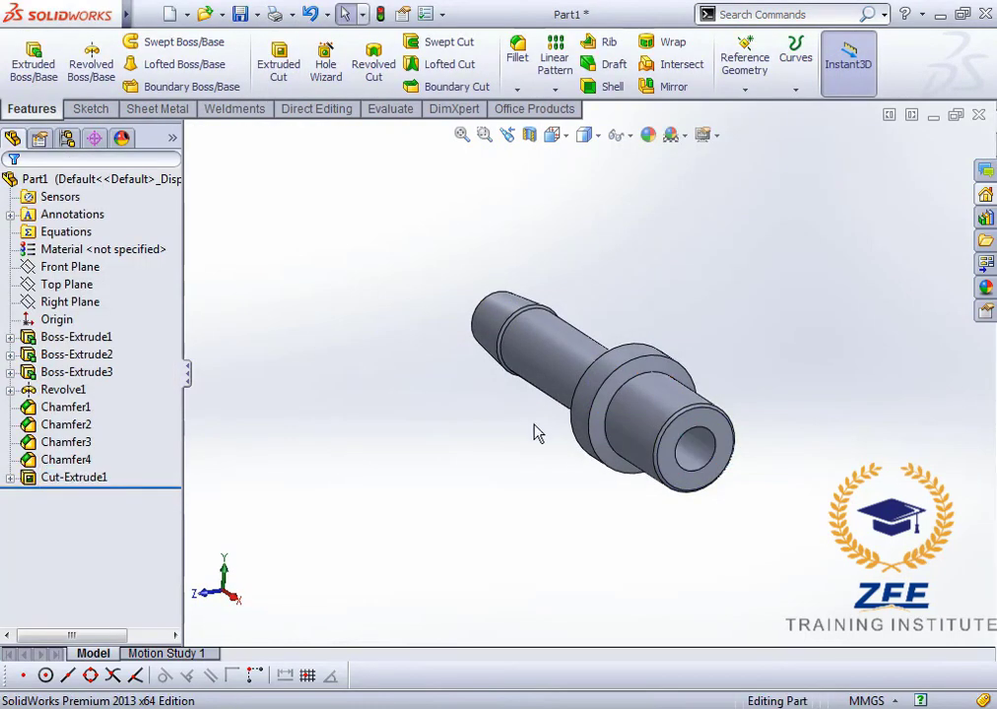
pyautogui.moveTo(538, 433); pyautogui.dragTo(591, 414, button='middle')
pyautogui.scroll(-3, 657, 439)
pyautogui.scroll(1, 650, 429)
pyautogui.scroll(-3, 526, 207)
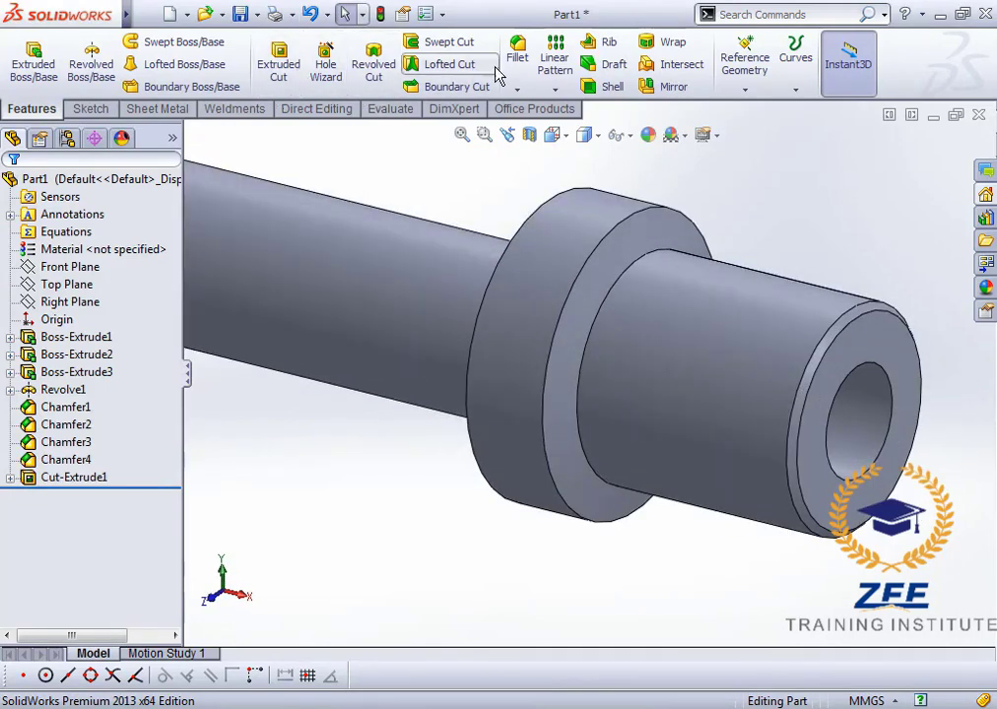
pyautogui.click(529, 59)
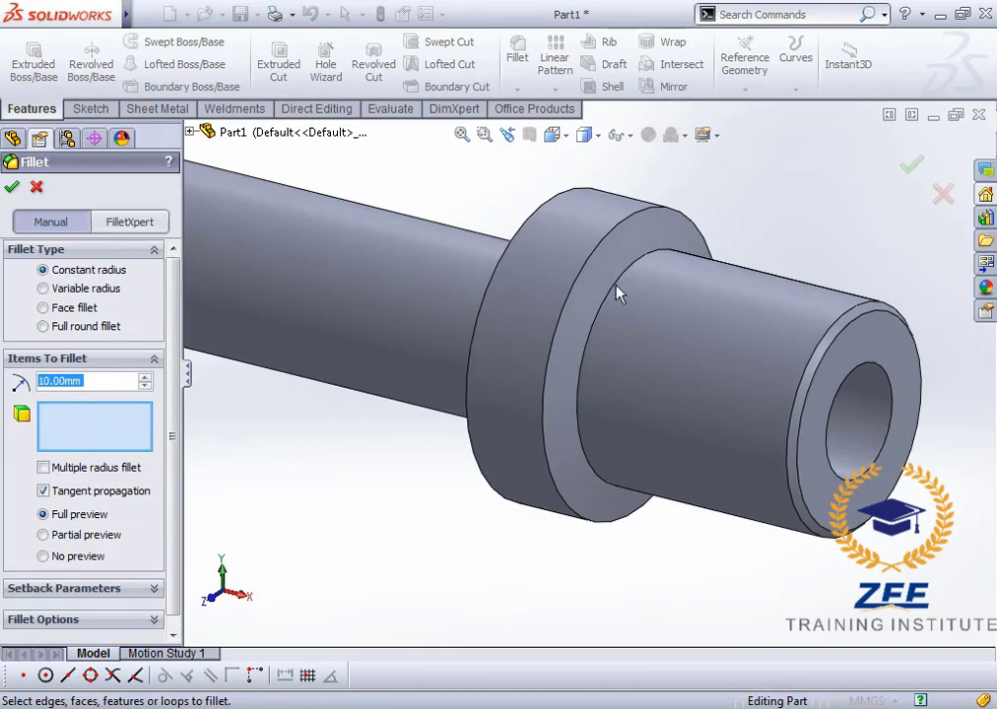
pyautogui.click(584, 288)
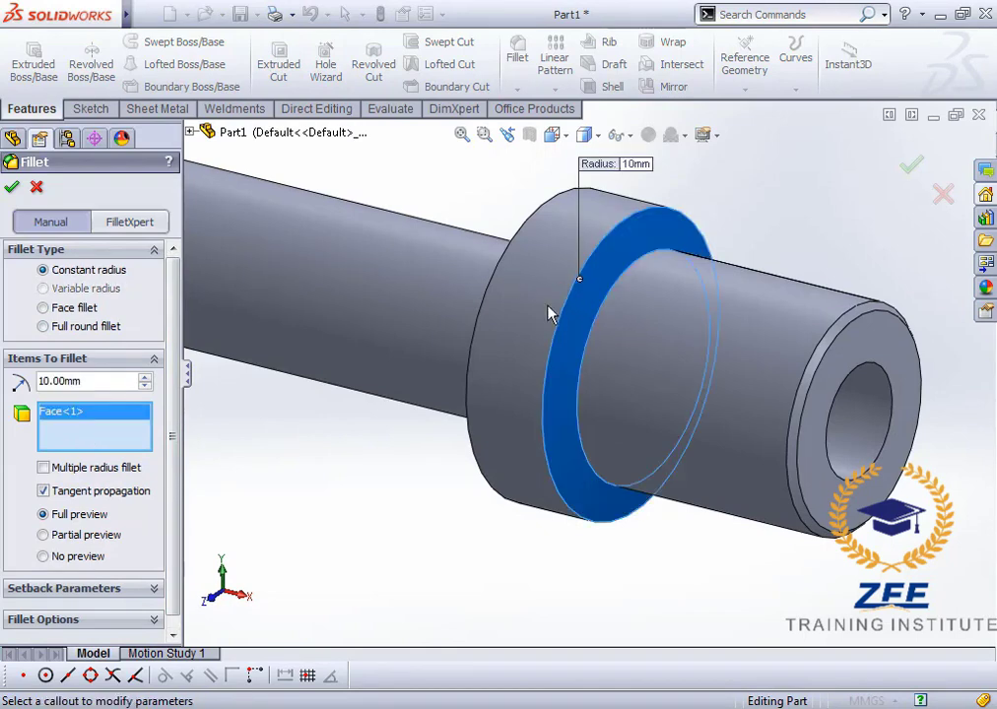
pyautogui.scroll(-2, 550, 314)
pyautogui.scroll(4, 525, 278)
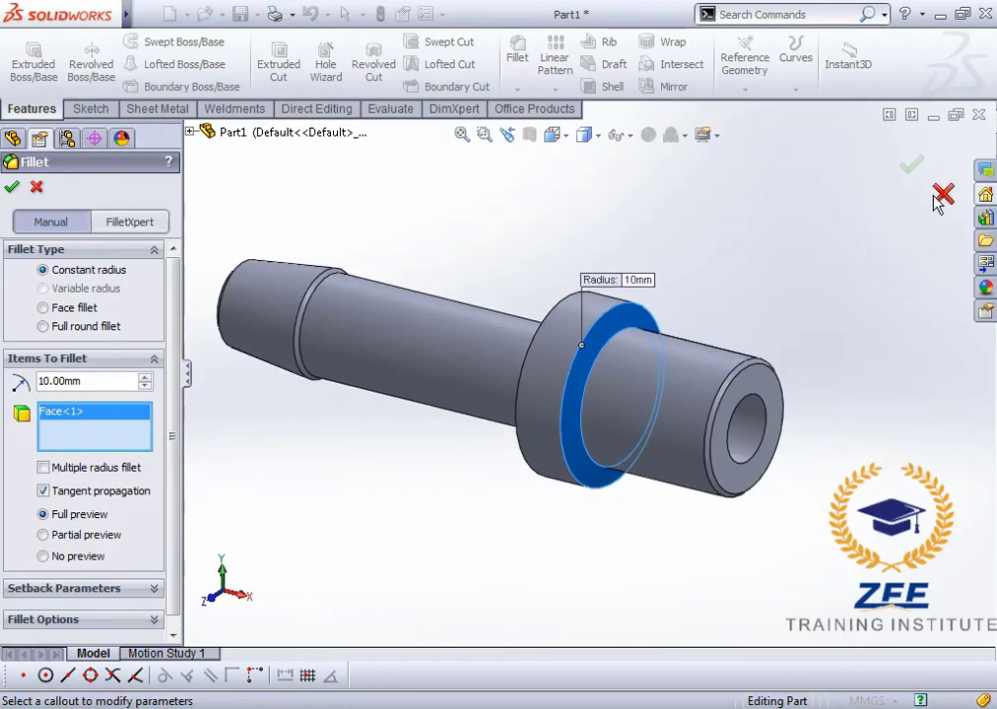
pyautogui.click(943, 194)
# Fillet both outer rim edges of the collar with a constant radius of 0.5 mm.
pyautogui.scroll(-2, 527, 397)
pyautogui.click(518, 55)
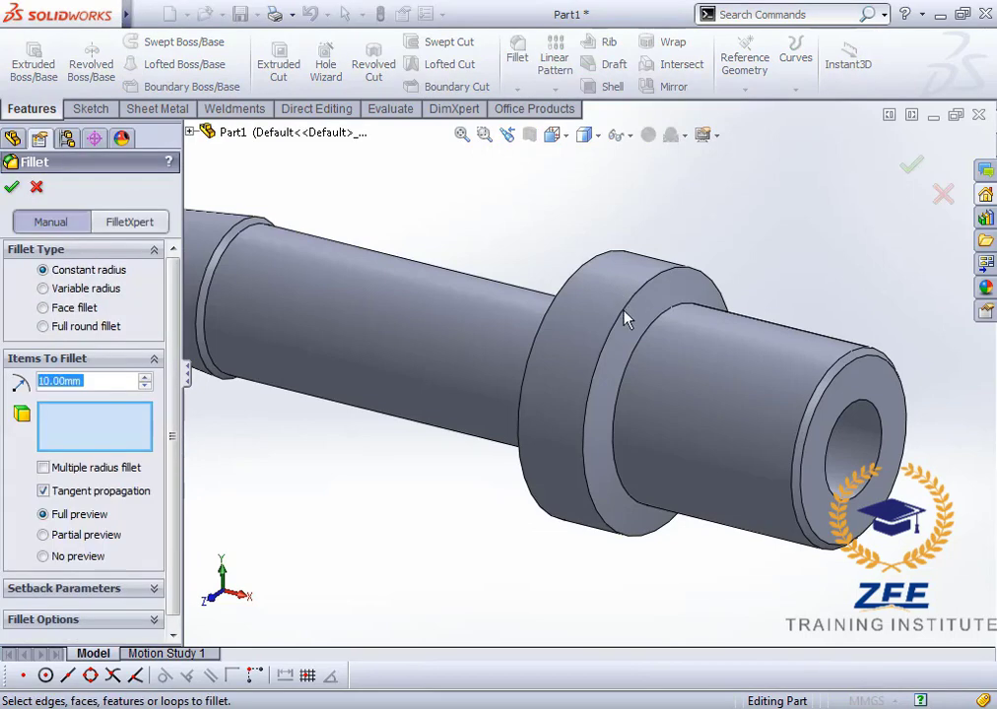
pyautogui.click(624, 313)
pyautogui.write('0.5')
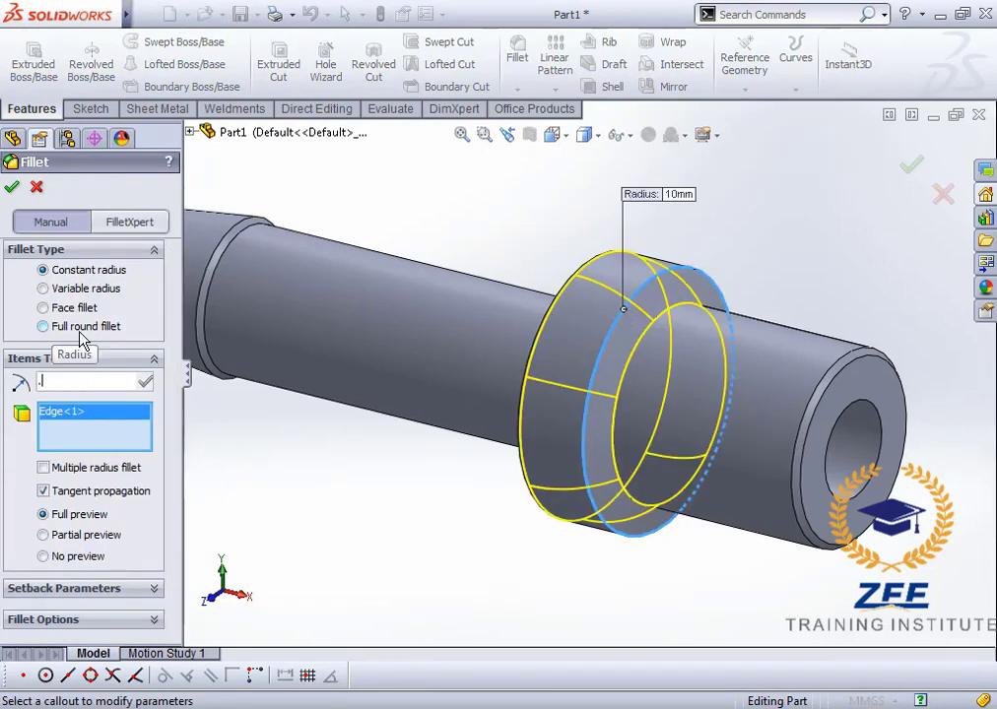
pyautogui.press('Return')
pyautogui.scroll(-4, 592, 414)
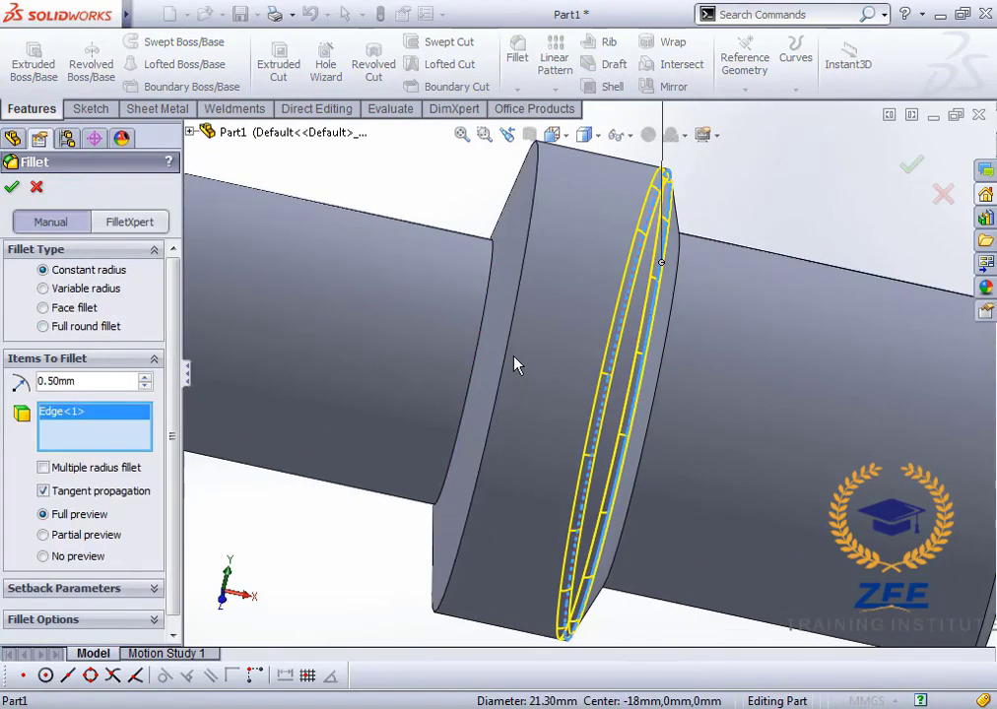
pyautogui.click(509, 363)
pyautogui.scroll(3, 537, 414)
pyautogui.scroll(-2, 584, 391)
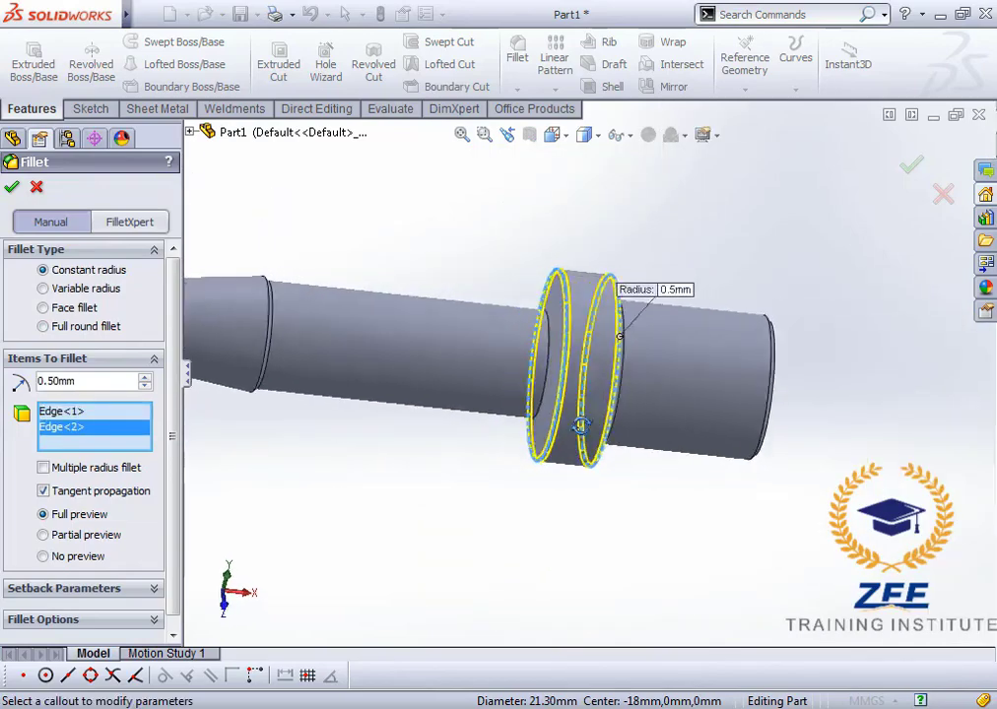
pyautogui.scroll(4, 437, 441)
pyautogui.scroll(-4, 448, 419)
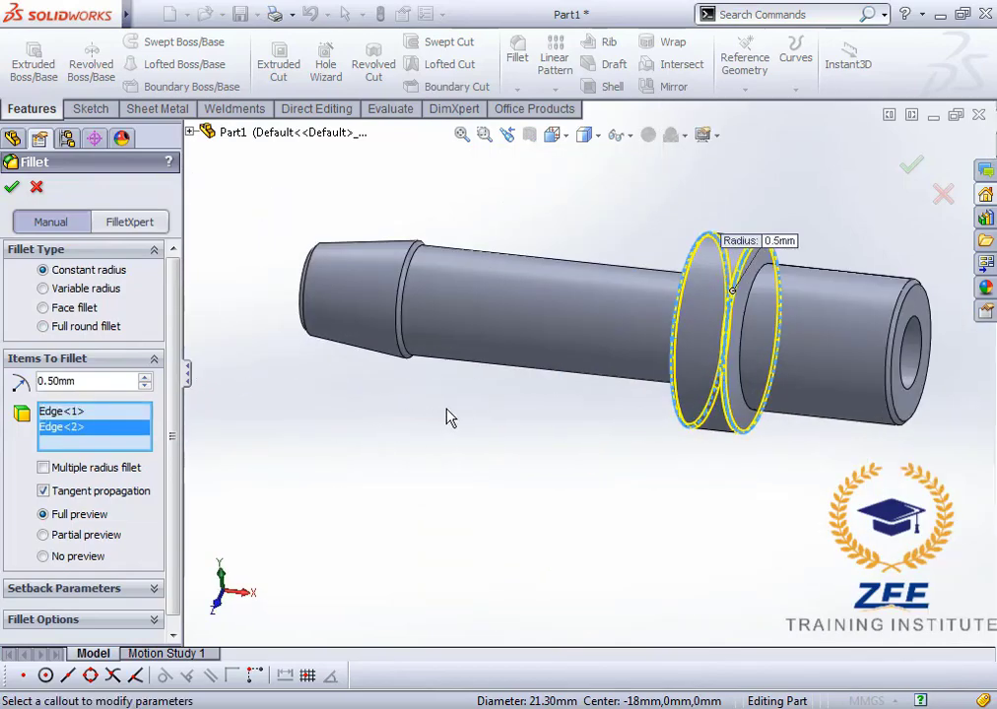
pyautogui.click(921, 162)
# Inspect the collar fillets and bore at an angle and examine the collar's profile closely in the front view.
pyautogui.moveTo(680, 536); pyautogui.dragTo(716, 394, button='middle')
pyautogui.scroll(-3, 680, 327)
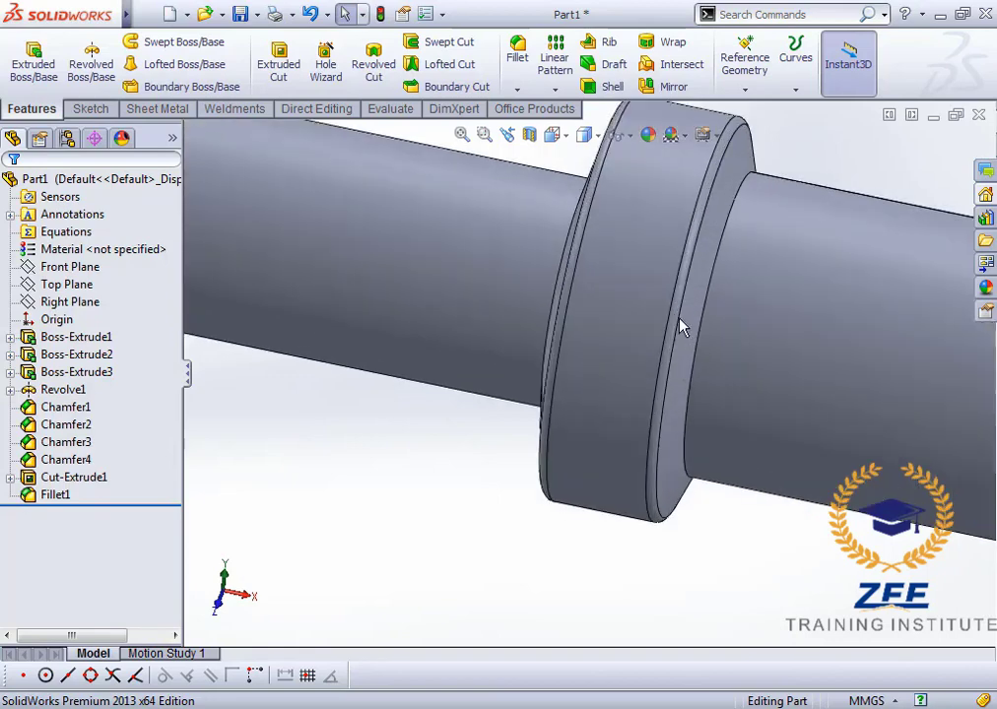
pyautogui.scroll(4, 670, 341)
pyautogui.moveTo(641, 386); pyautogui.dragTo(676, 406, button='middle')
pyautogui.click(554, 137)
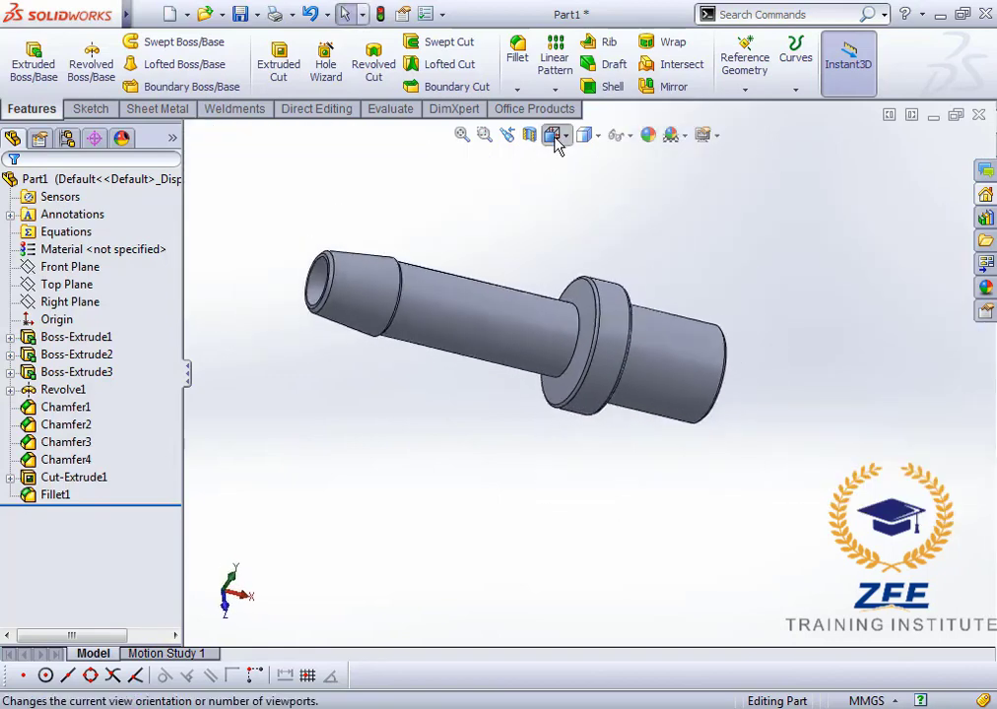
pyautogui.click(509, 246)
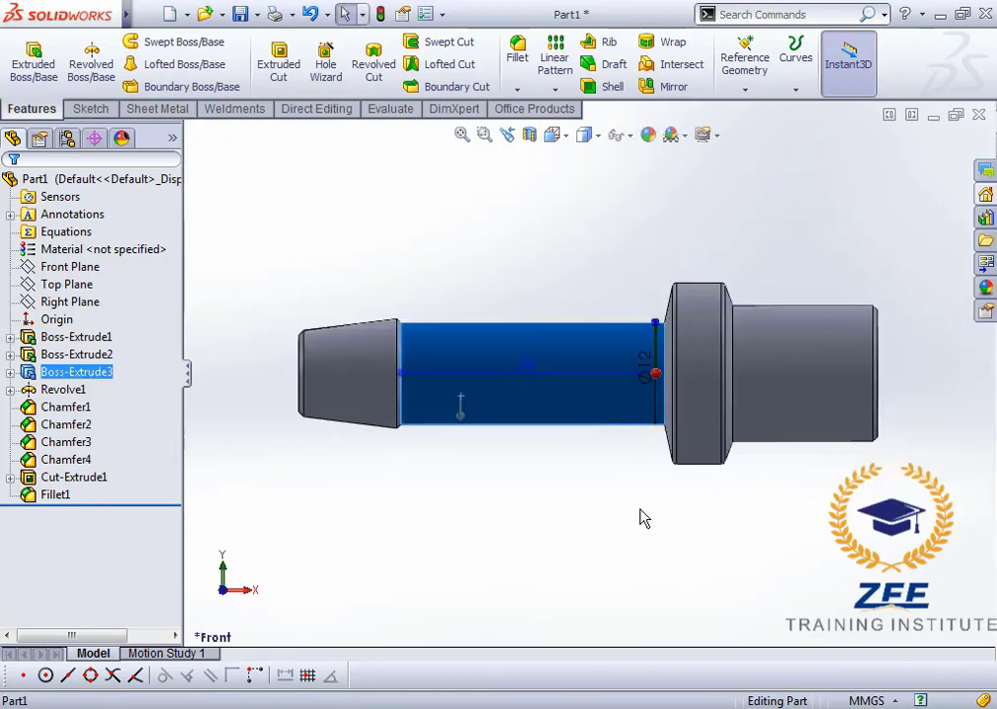
pyautogui.scroll(-5, 744, 341)
pyautogui.scroll(-5, 696, 281)
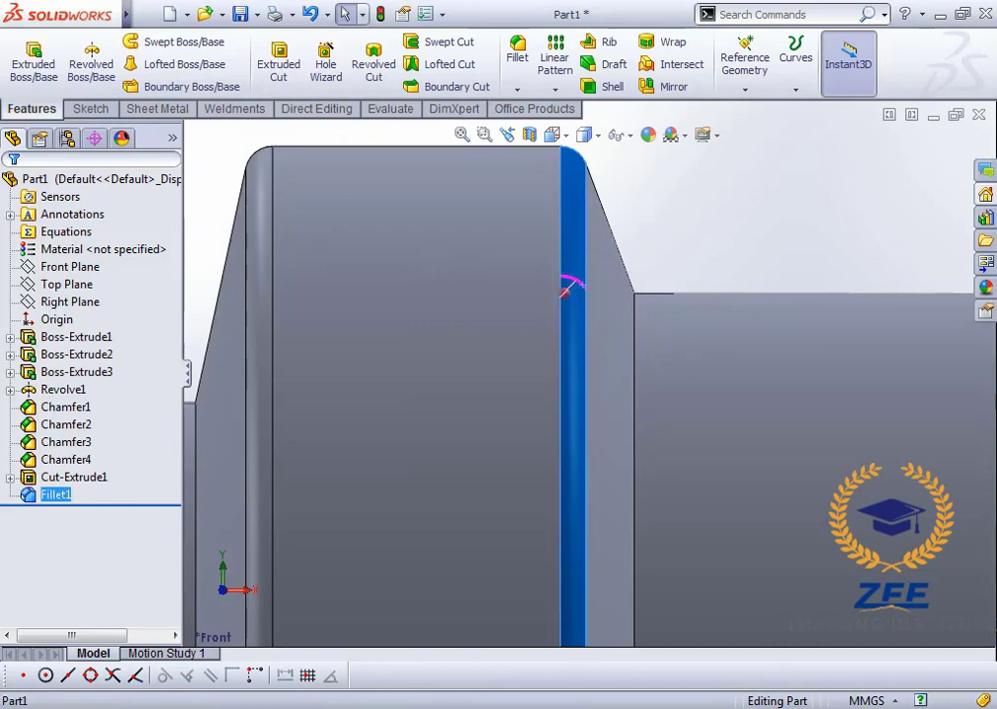
# Reopen the collar fillet's definition to review its radius, accept it without changes, and view the whole fitting in a standard orientation.
pyautogui.click(634, 209)
pyautogui.click(63, 448)
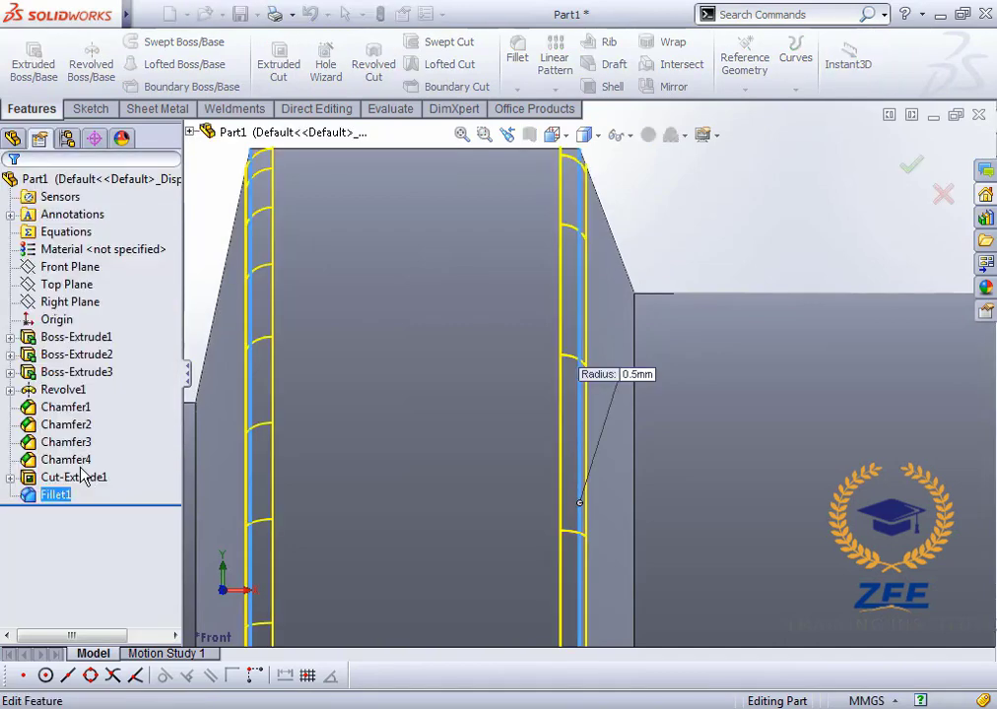
pyautogui.scroll(4, 586, 321)
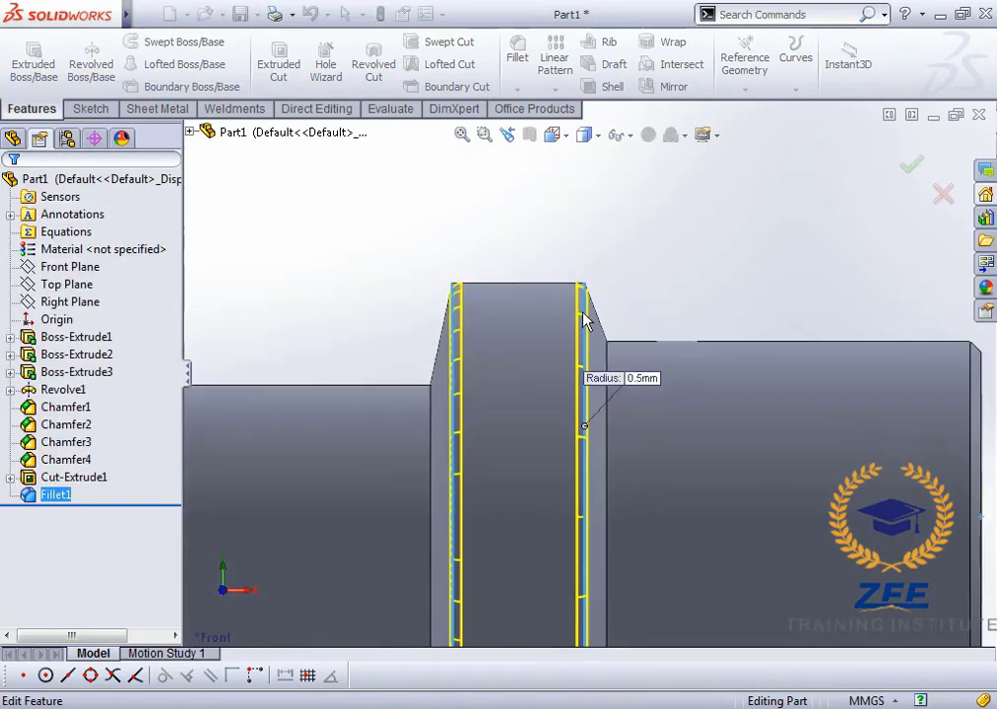
pyautogui.click(911, 168)
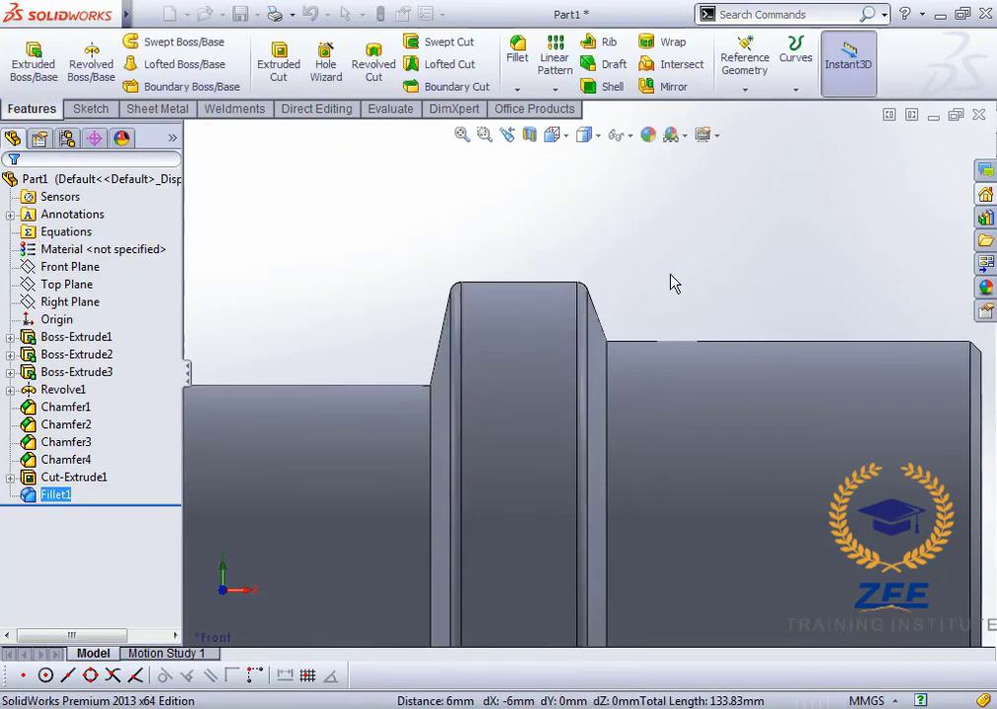
pyautogui.scroll(4, 612, 413)
pyautogui.moveTo(612, 413); pyautogui.dragTo(564, 463, button='middle')
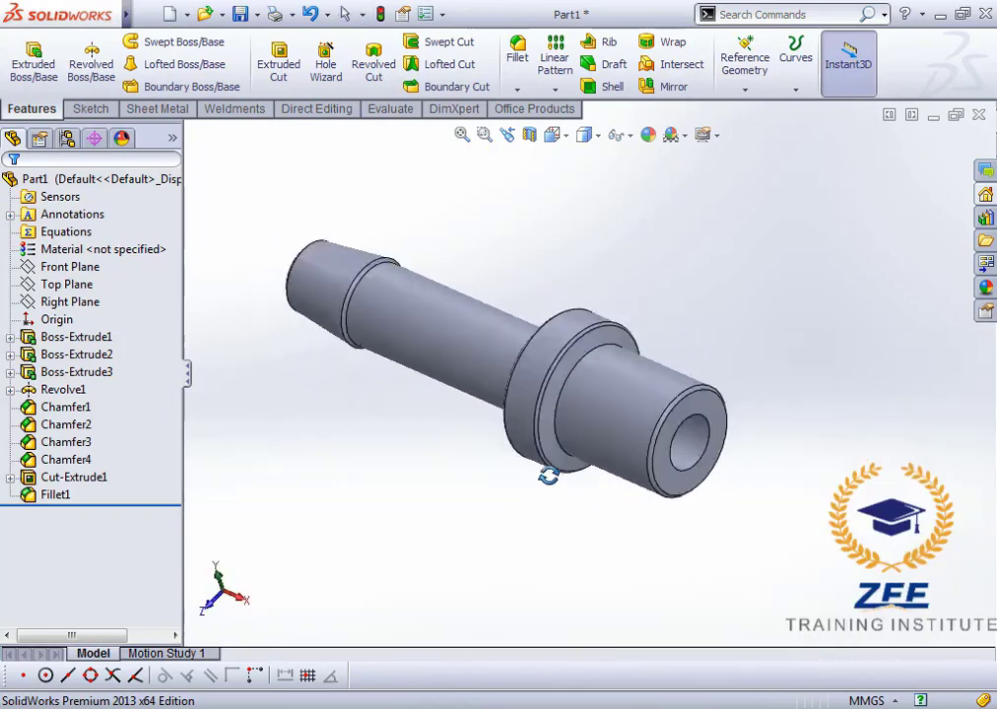
pyautogui.scroll(3, 545, 472)
pyautogui.click(561, 137)
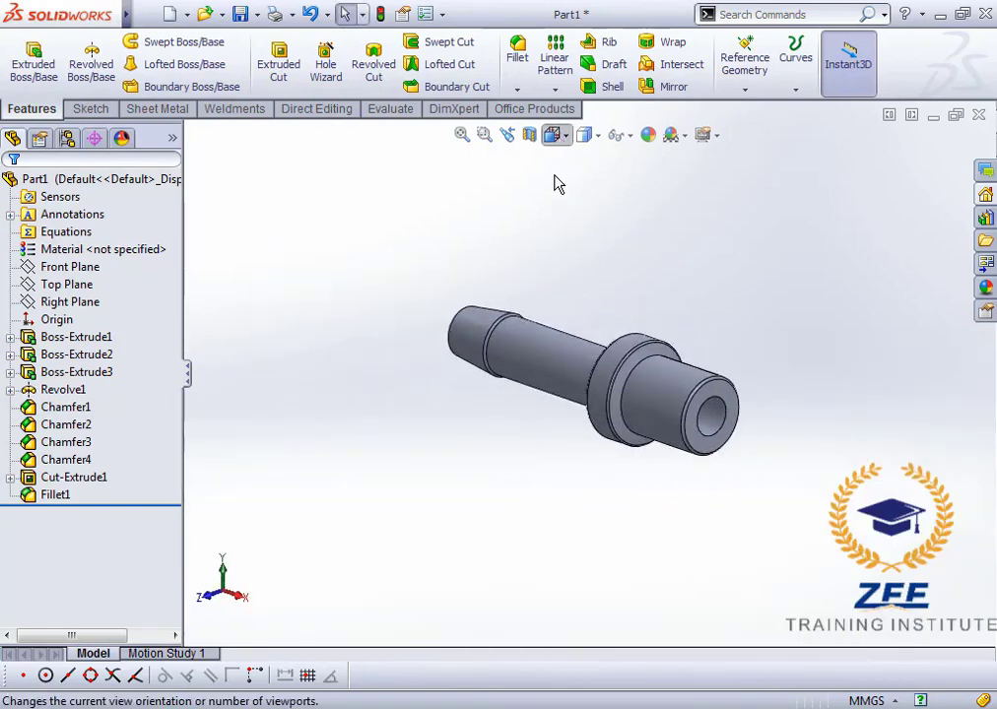
pyautogui.click(583, 301)
pyautogui.moveTo(544, 451); pyautogui.dragTo(534, 371, button='middle')
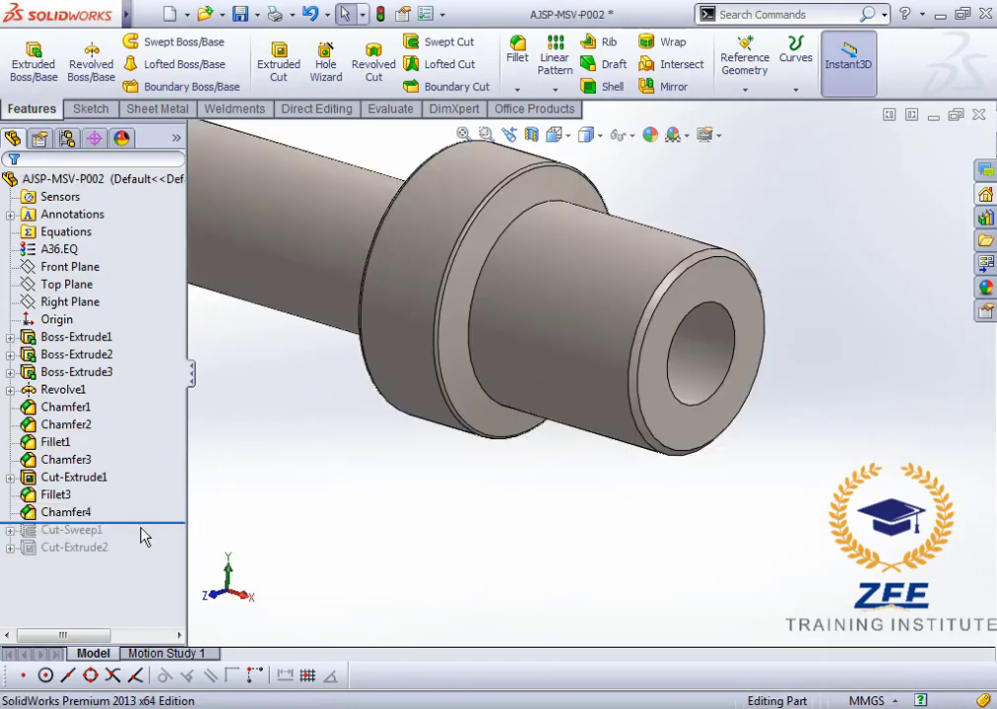
# Roll the reference part AJSP-MSV-P002 forward past Cut-Sweep1 and Cut-Extrude2 and examine the thread on its short end.
pyautogui.moveTo(149, 524); pyautogui.dragTo(153, 559)
pyautogui.scroll(4, 590, 525)
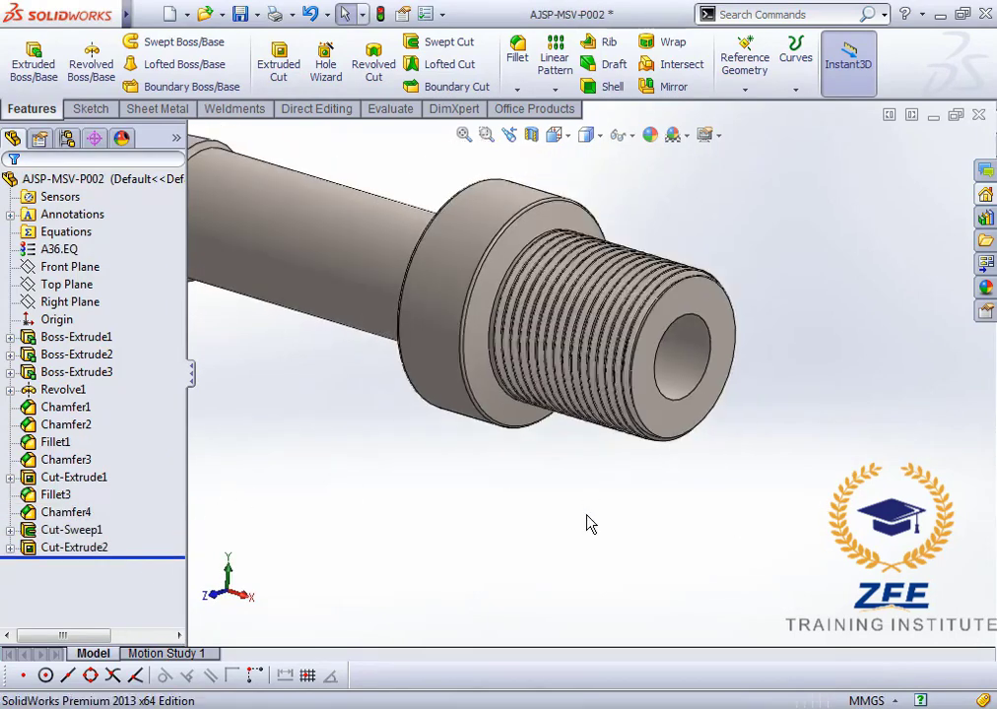
pyautogui.moveTo(546, 372); pyautogui.dragTo(502, 365, button='middle')
pyautogui.scroll(2, 501, 363)
pyautogui.scroll(-4, 504, 371)
pyautogui.moveTo(584, 388); pyautogui.dragTo(548, 404, button='middle')
pyautogui.moveTo(623, 368); pyautogui.dragTo(642, 395, button='middle')
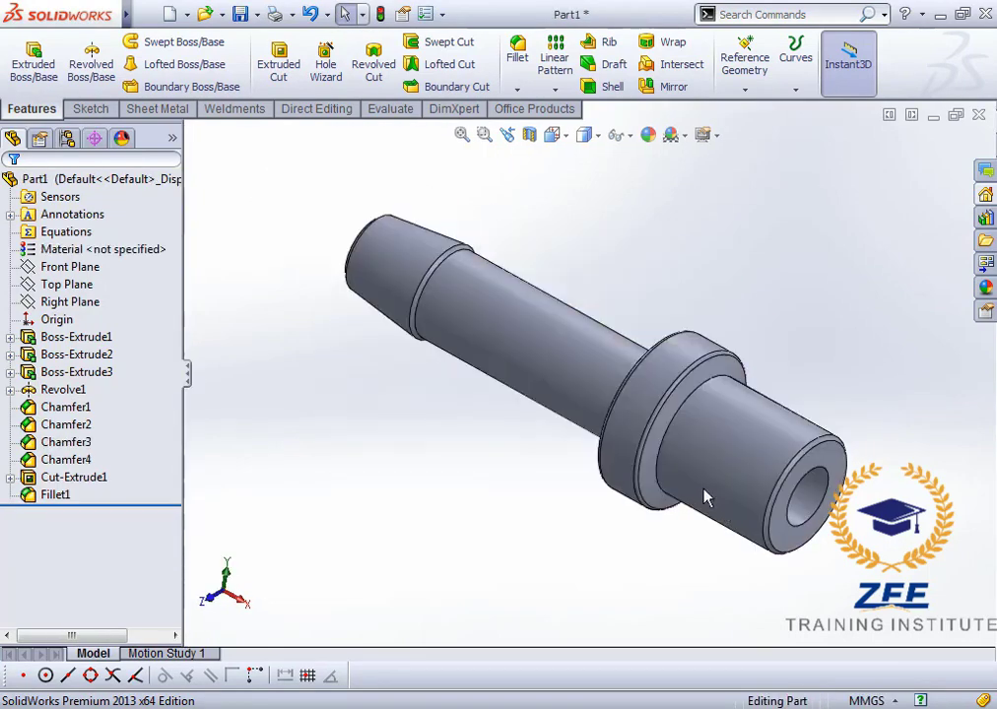
# Examine the plain short end, collar and bore of Part1 from several angles and distances.
pyautogui.scroll(-3, 705, 500)
pyautogui.scroll(4, 688, 456)
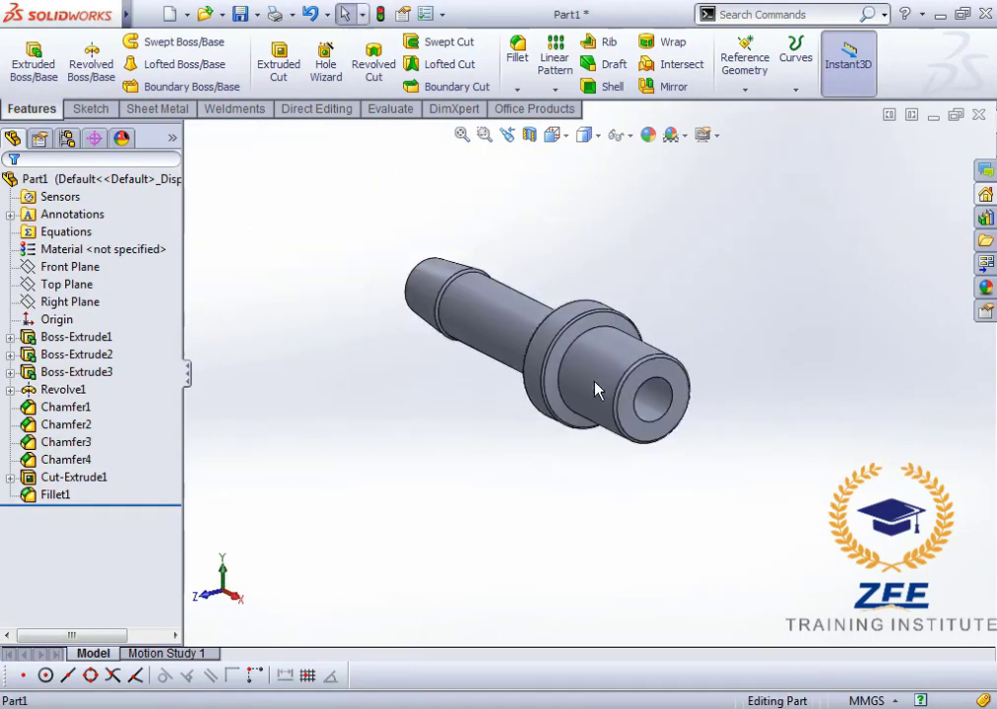
pyautogui.moveTo(594, 390)
pyautogui.mouseDown(button='middle')
pyautogui.moveTo(556, 345)
pyautogui.moveTo(578, 384)
pyautogui.mouseUp(button='middle')
pyautogui.scroll(-5, 641, 383)
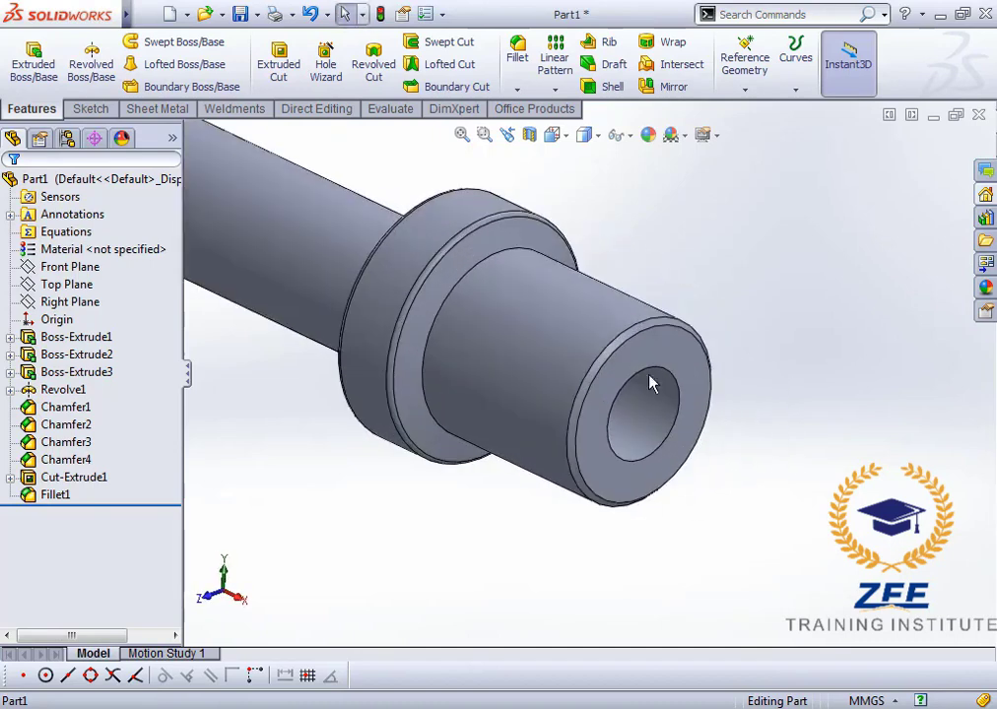
pyautogui.scroll(5, 567, 387)
pyautogui.scroll(-4, 554, 371)
pyautogui.scroll(1, 551, 368)
pyautogui.moveTo(552, 369); pyautogui.dragTo(670, 325, button='middle')
pyautogui.scroll(3, 516, 344)
pyautogui.scroll(-3, 514, 343)
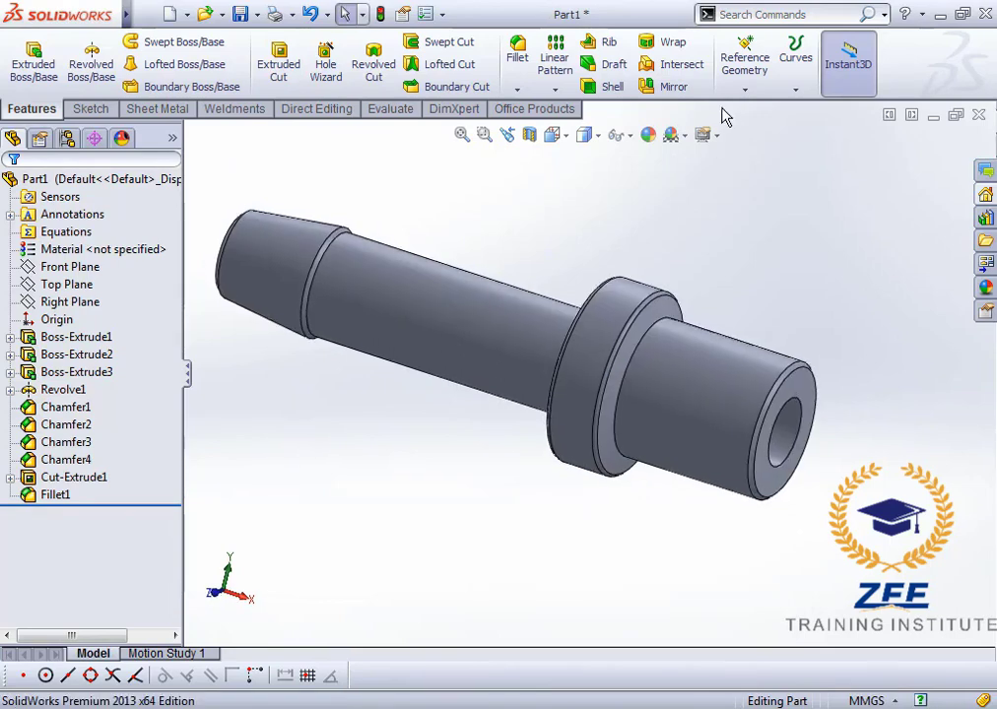
pyautogui.moveTo(768, 486); pyautogui.dragTo(726, 482, button='middle')
pyautogui.scroll(3, 571, 404)
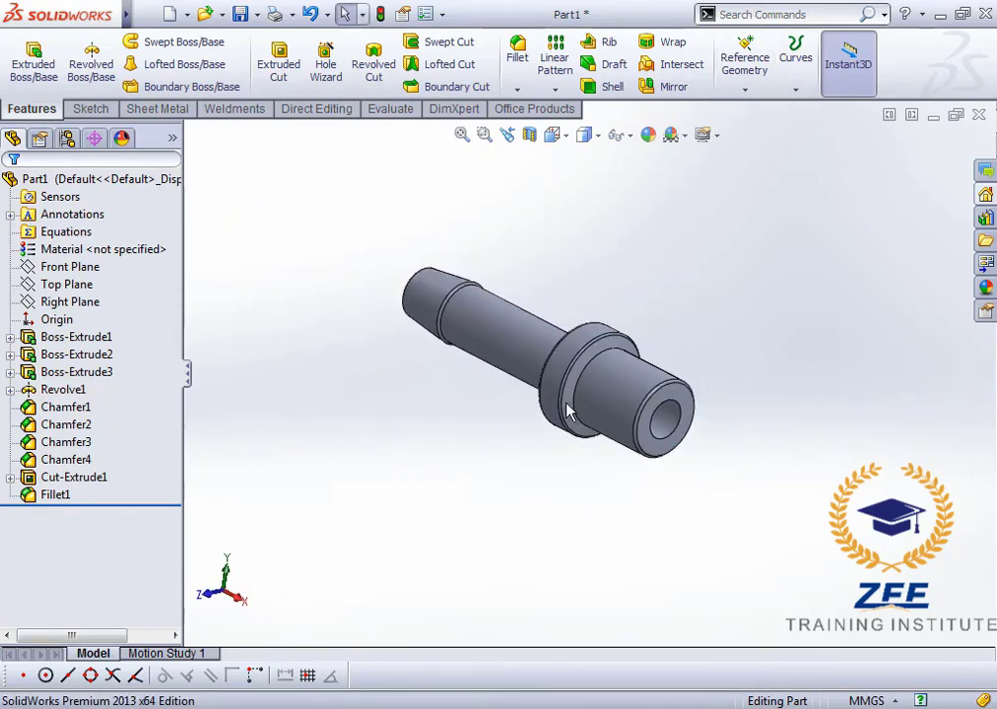
pyautogui.scroll(-3, 570, 404)
pyautogui.moveTo(571, 402); pyautogui.dragTo(462, 382, button='middle')
pyautogui.scroll(4, 626, 389)
pyautogui.scroll(-3, 629, 399)
pyautogui.scroll(2, 672, 436)
pyautogui.scroll(-2, 657, 425)
pyautogui.scroll(-2, 578, 388)
pyautogui.scroll(5, 544, 354)
pyautogui.scroll(-3, 545, 354)
pyautogui.scroll(3, 462, 382)
pyautogui.scroll(-4, 466, 391)
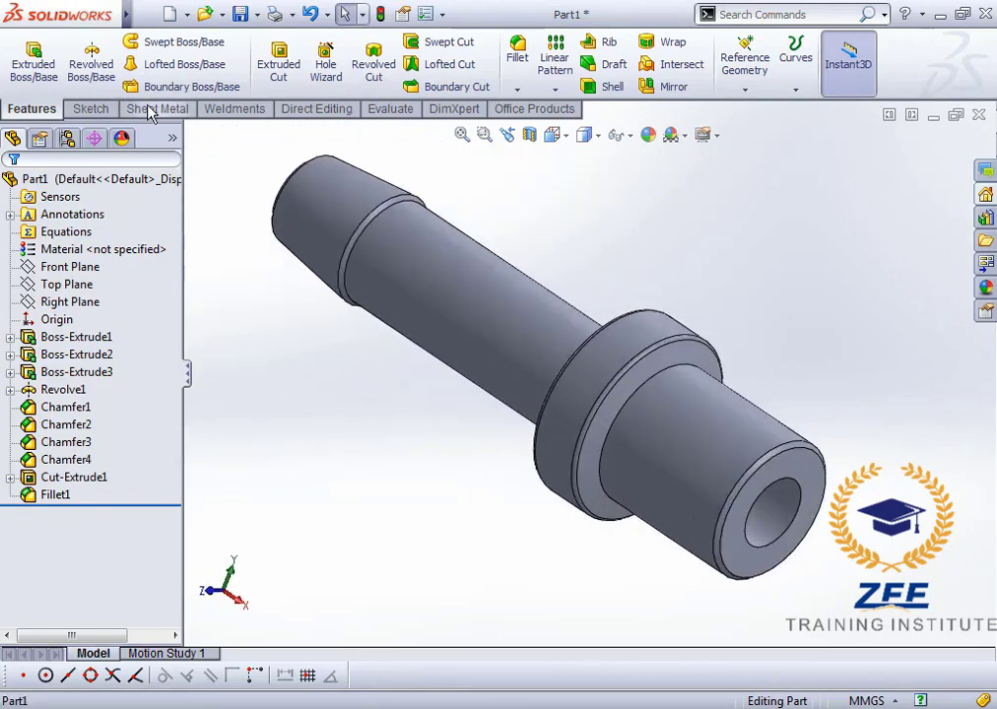
# Start a sketch on the fitting's short-end face and draw a circle about 17.5 mm in diameter centred on the origin.
pyautogui.click(93, 110)
pyautogui.click(25, 55)
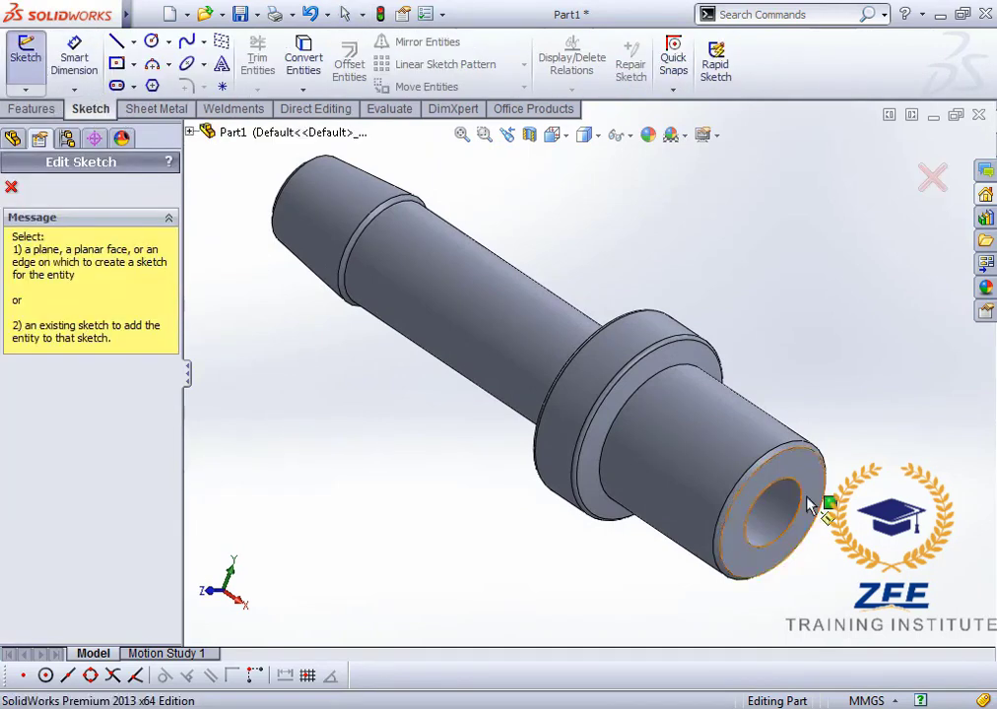
pyautogui.scroll(-2, 724, 407)
pyautogui.click(723, 407)
pyautogui.scroll(-1, 724, 467)
pyautogui.moveTo(634, 448); pyautogui.dragTo(622, 429, button='middle')
pyautogui.scroll(-3, 623, 428)
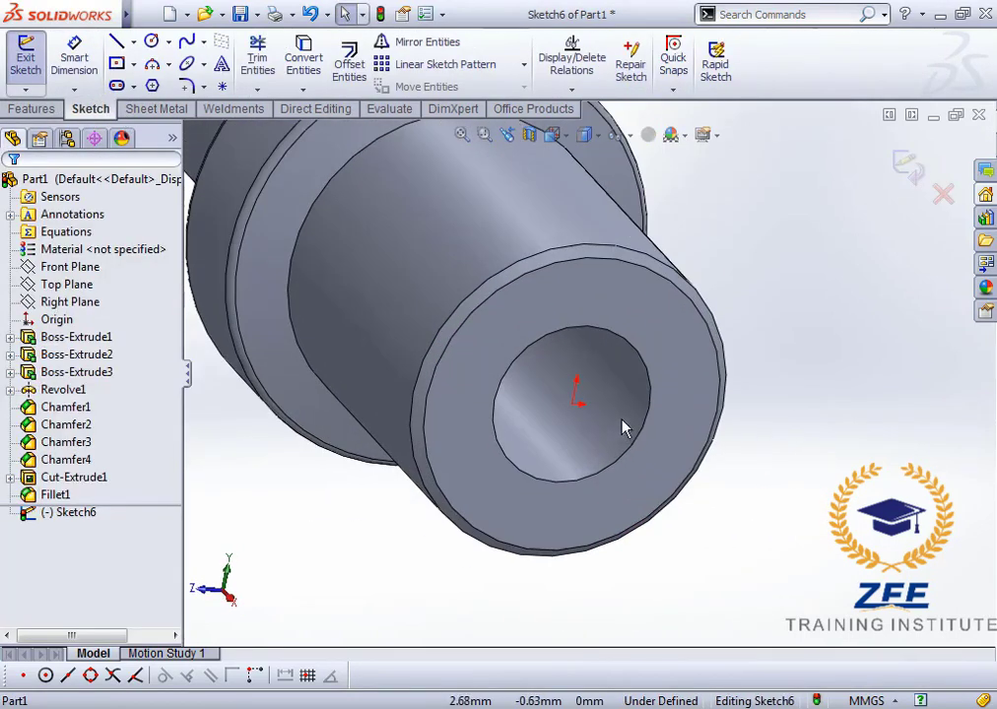
pyautogui.click(151, 43)
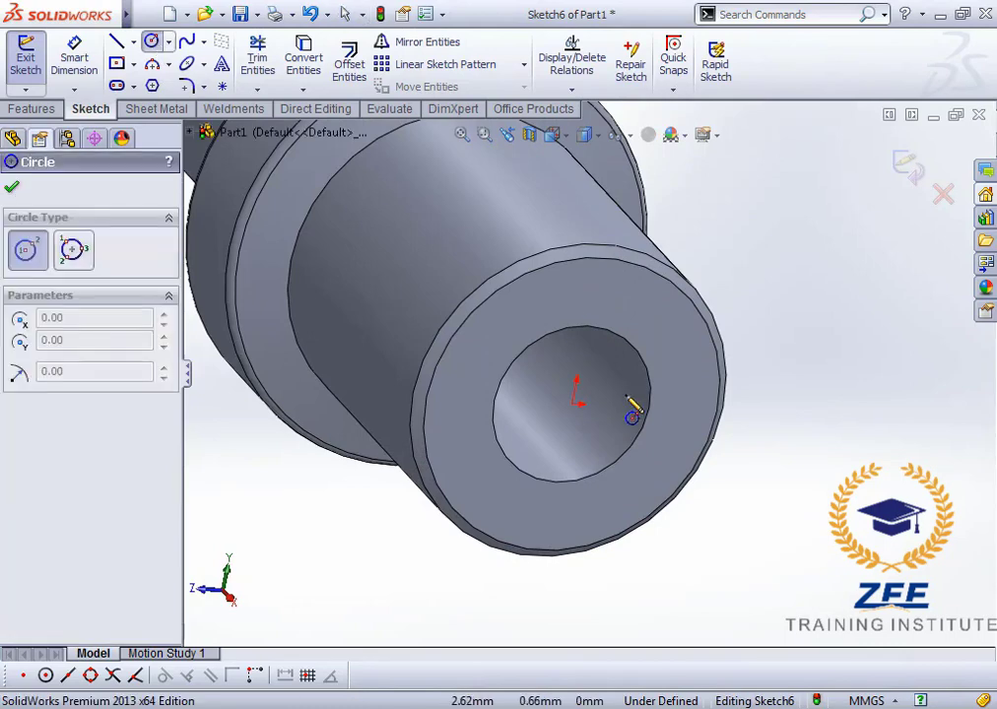
pyautogui.click(583, 407)
pyautogui.click(654, 557)
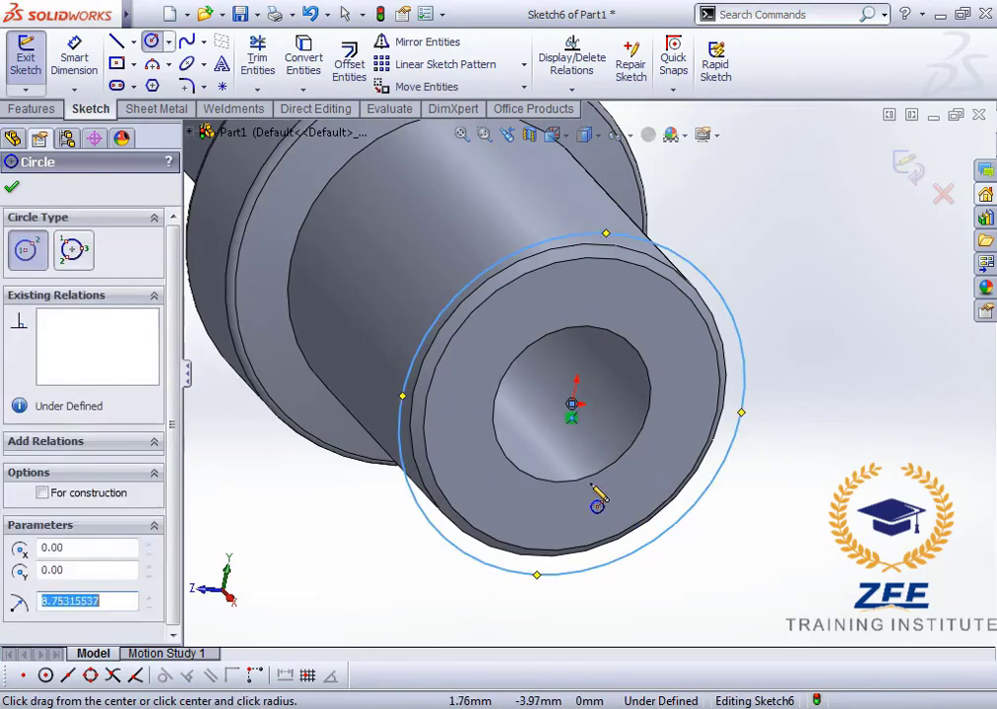
pyautogui.press('Escape')
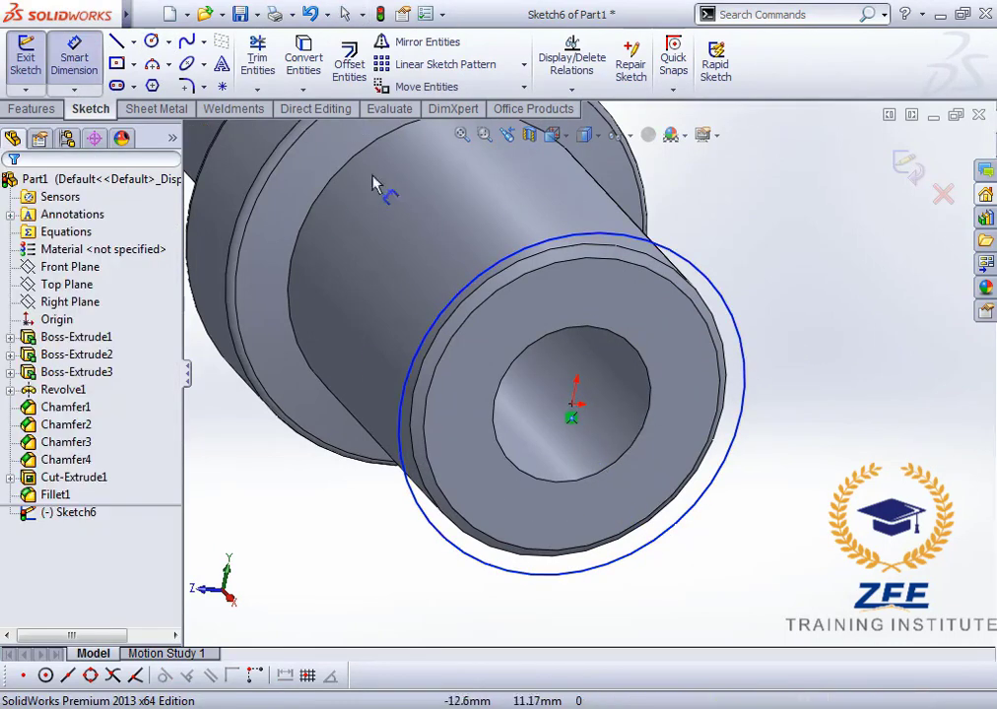
# Dimension the sketched circle and set its diameter to 16 mm.
pyautogui.click(746, 360)
pyautogui.click(763, 380)
pyautogui.write('1')
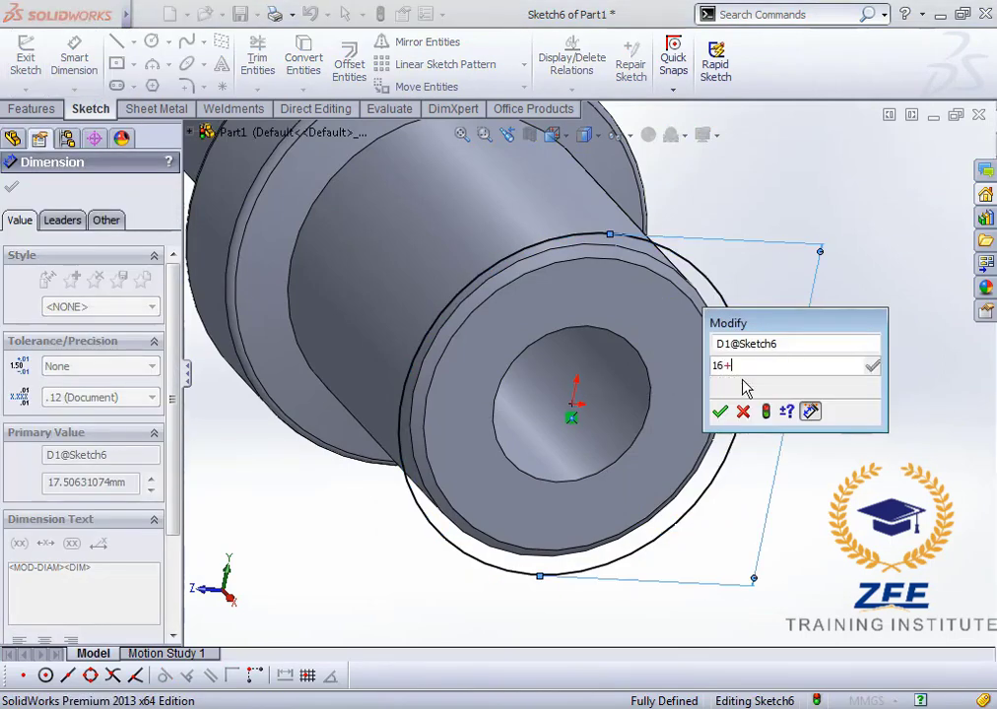
pyautogui.write('6')
pyautogui.press('Return')
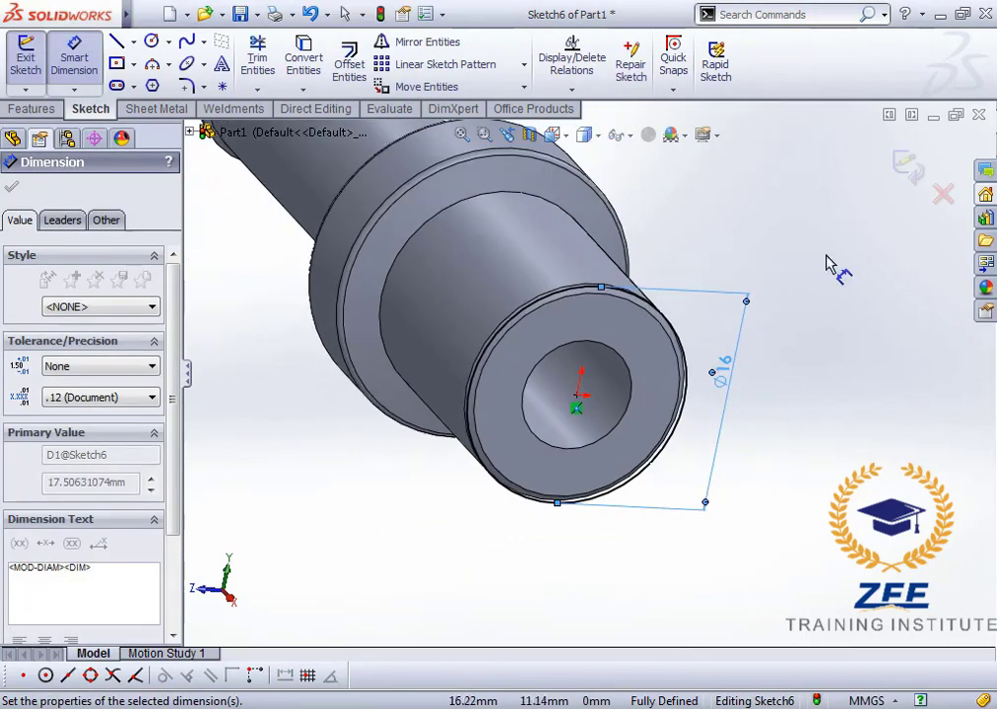
pyautogui.click(794, 394)
# Create a clockwise Height and Pitch helix from the circle: constant 1 mm pitch, 16 mm height, reversed direction, 0° start angle.
pyautogui.scroll(2, 551, 308)
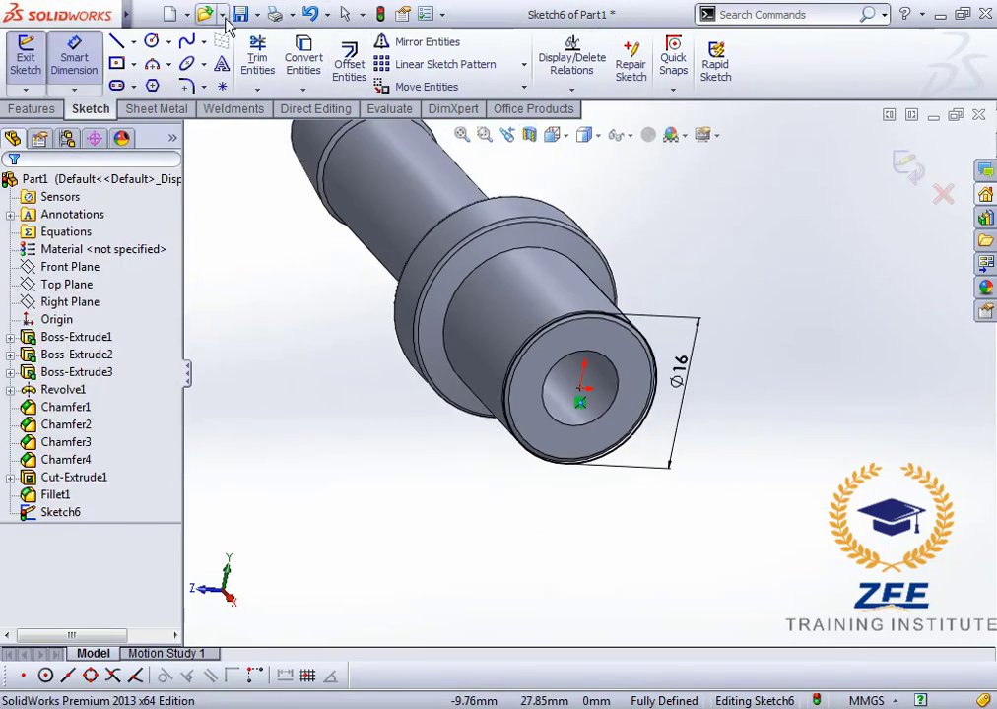
pyautogui.moveTo(128, 13)
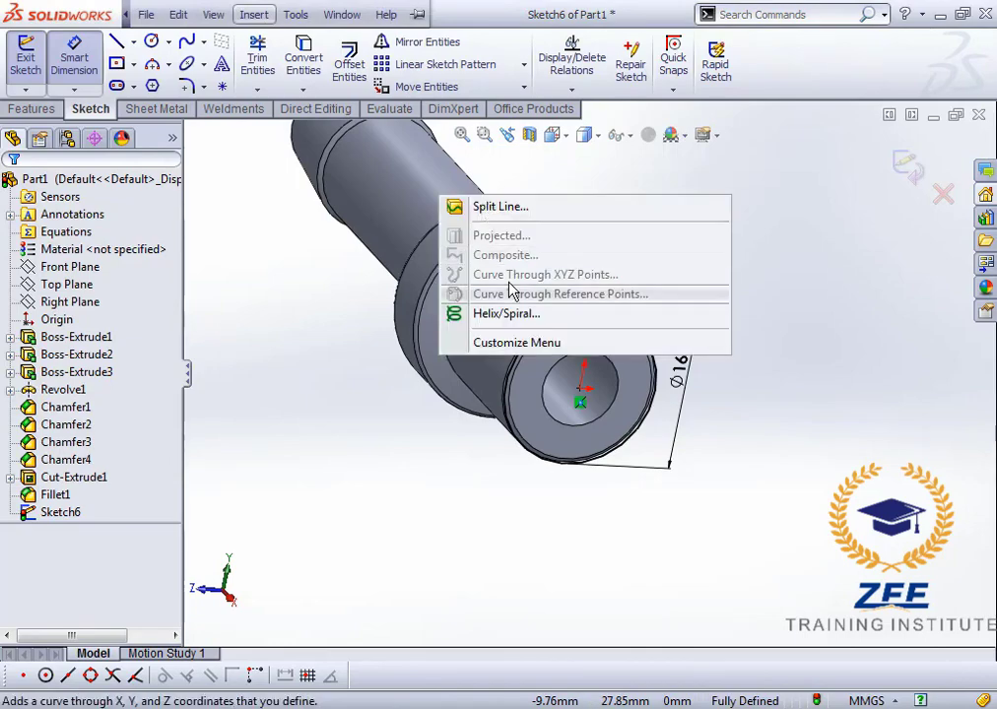
pyautogui.click(507, 313)
pyautogui.moveTo(521, 374); pyautogui.dragTo(633, 380, button='middle')
pyautogui.scroll(-2, 630, 382)
pyautogui.scroll(1, 619, 401)
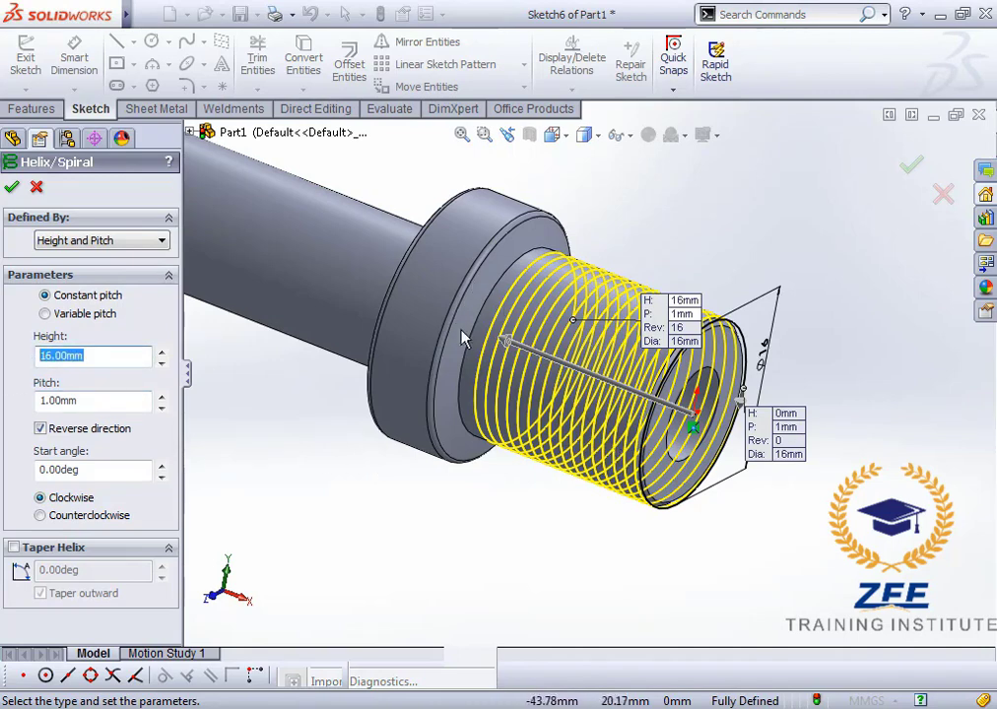
pyautogui.press('Tab')
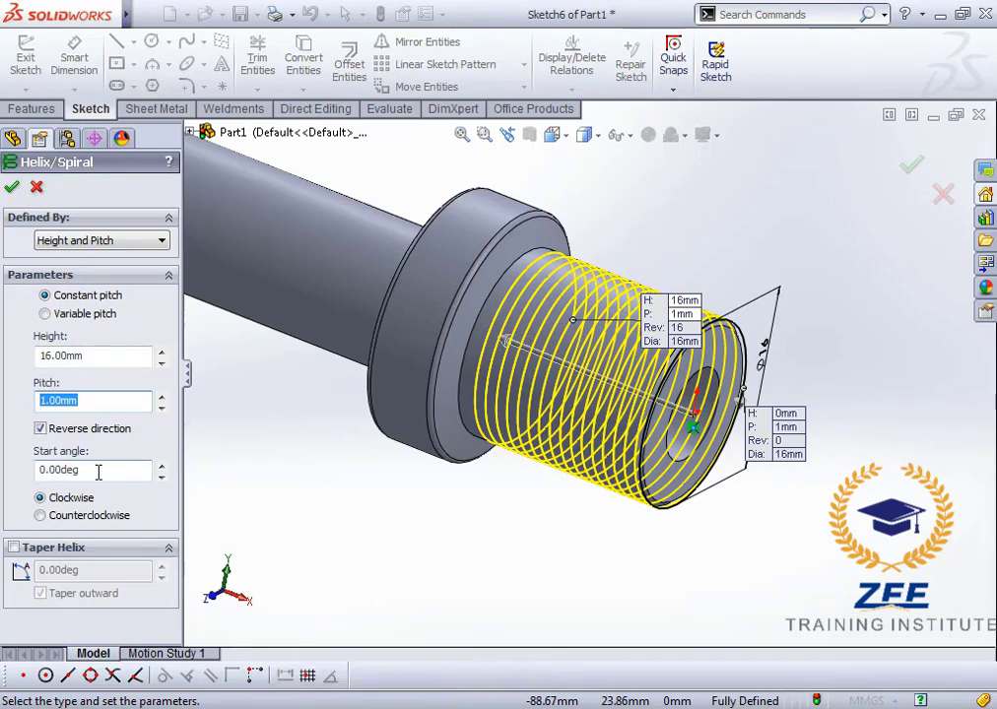
pyautogui.click(12, 187)
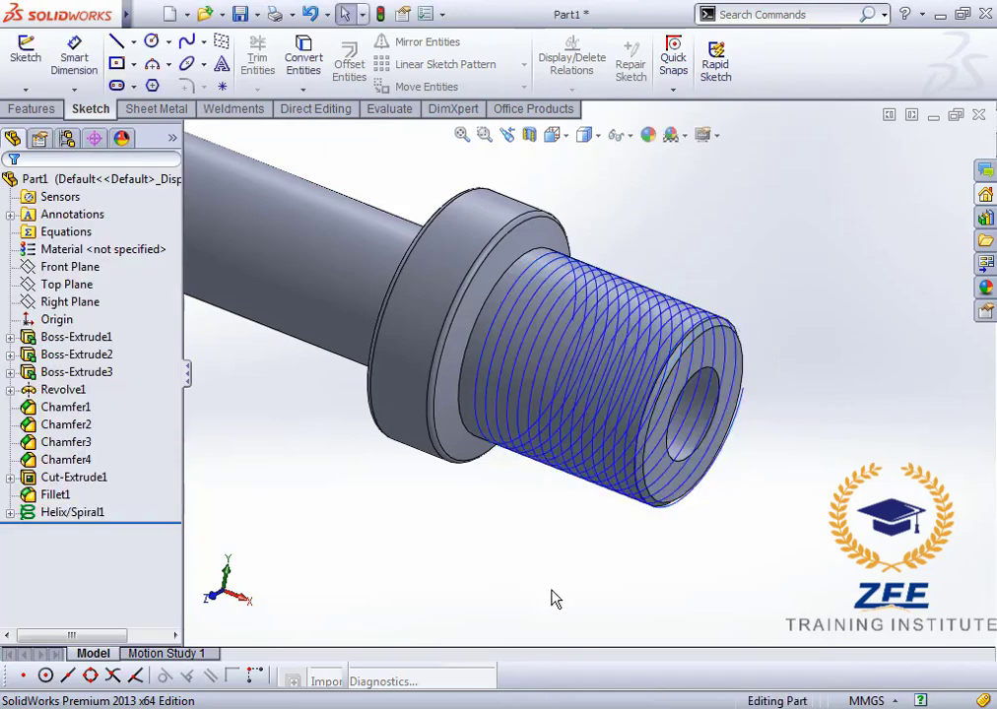
# Examine the helix around the short end from several angles, including its start near the chamfered edge.
pyautogui.scroll(-5, 590, 479)
pyautogui.scroll(8, 496, 467)
pyautogui.scroll(-6, 429, 439)
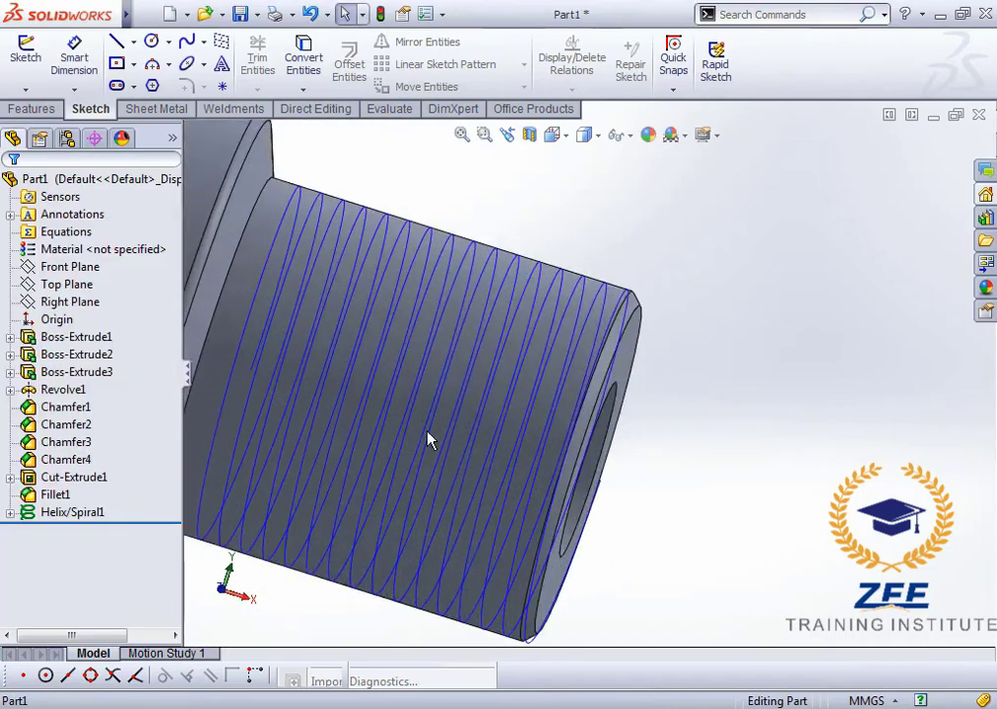
pyautogui.scroll(4, 429, 403)
pyautogui.scroll(-3, 798, 437)
pyautogui.scroll(-5, 777, 438)
pyautogui.scroll(8, 651, 385)
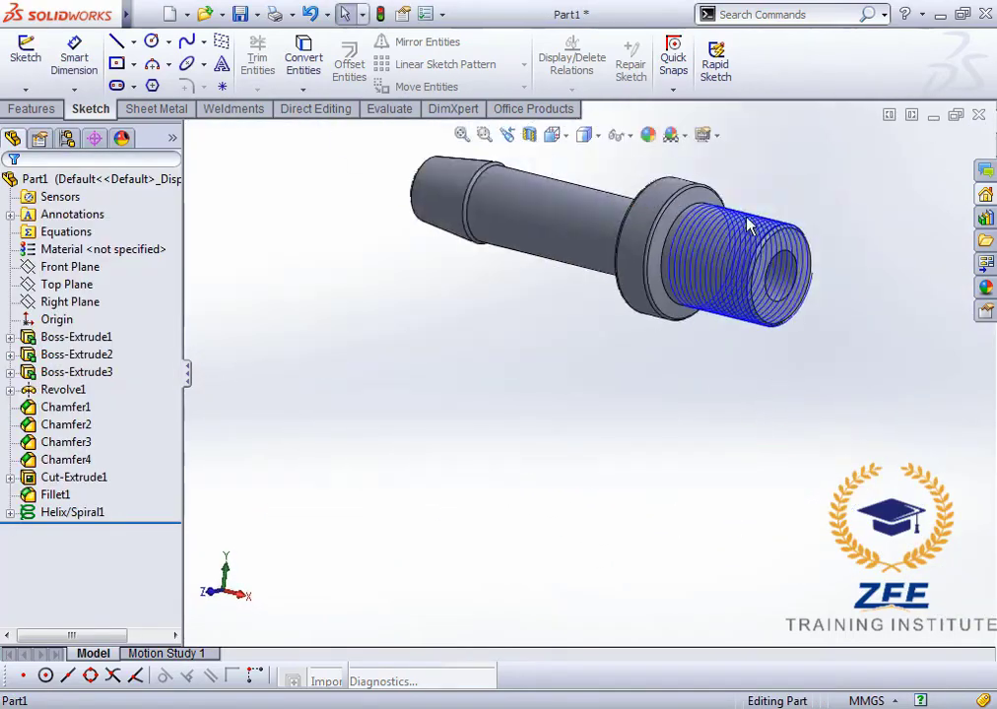
pyautogui.scroll(-3, 617, 358)
pyautogui.scroll(-5, 670, 384)
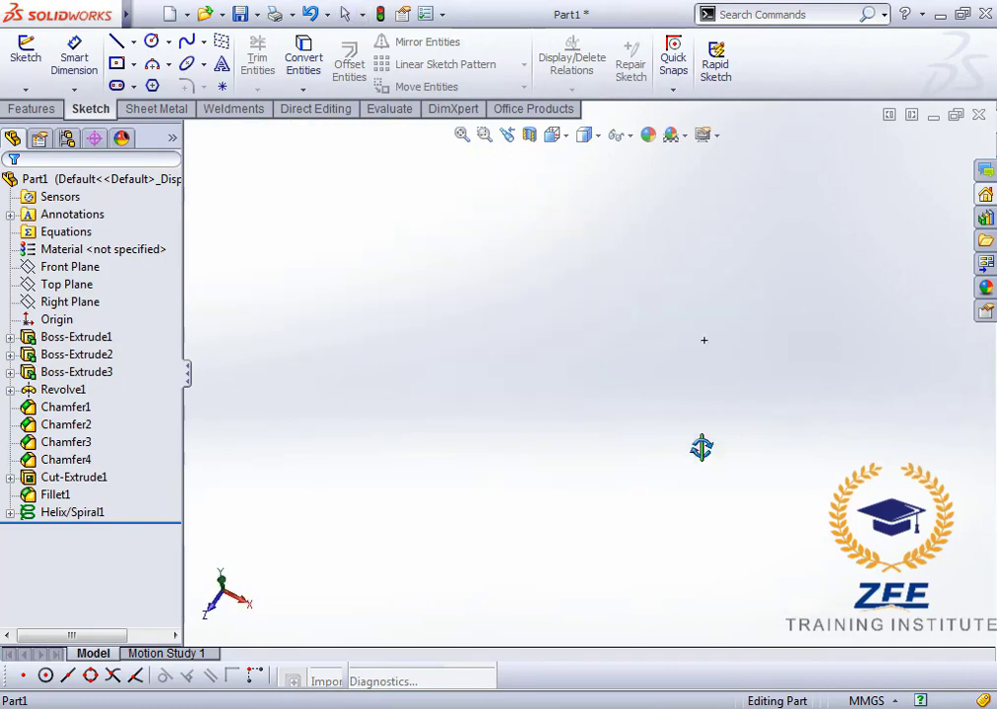
pyautogui.scroll(7, 640, 394)
pyautogui.scroll(-2, 646, 249)
pyautogui.scroll(-3, 646, 249)
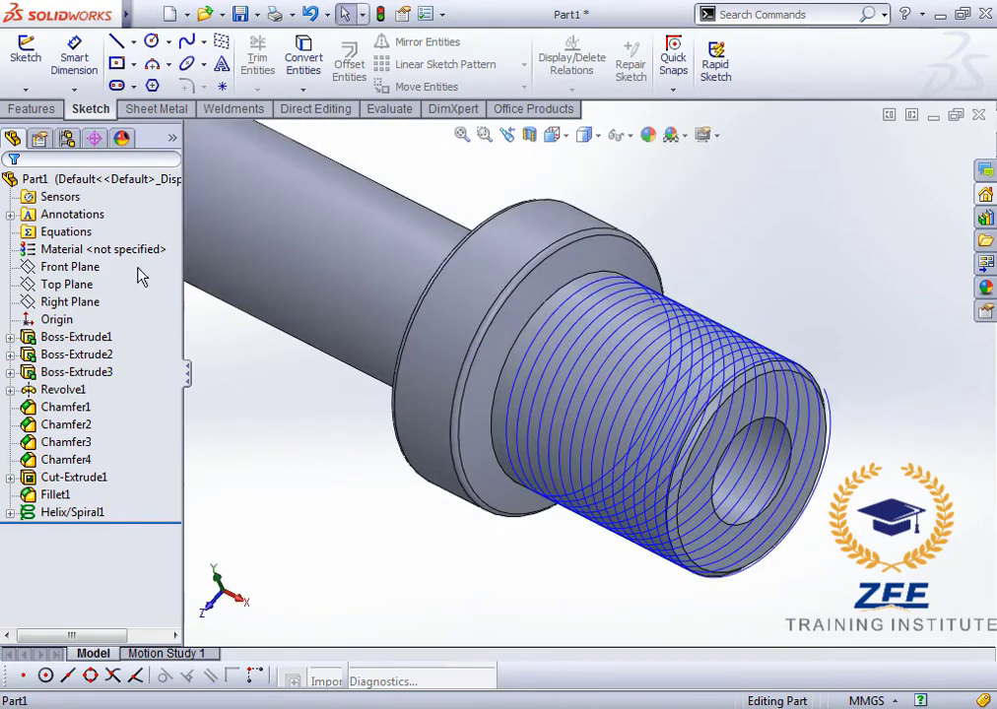
# Compare the Front Plane and Top Plane with the helix's start point, selecting the Top Plane for a close check.
pyautogui.click(69, 267)
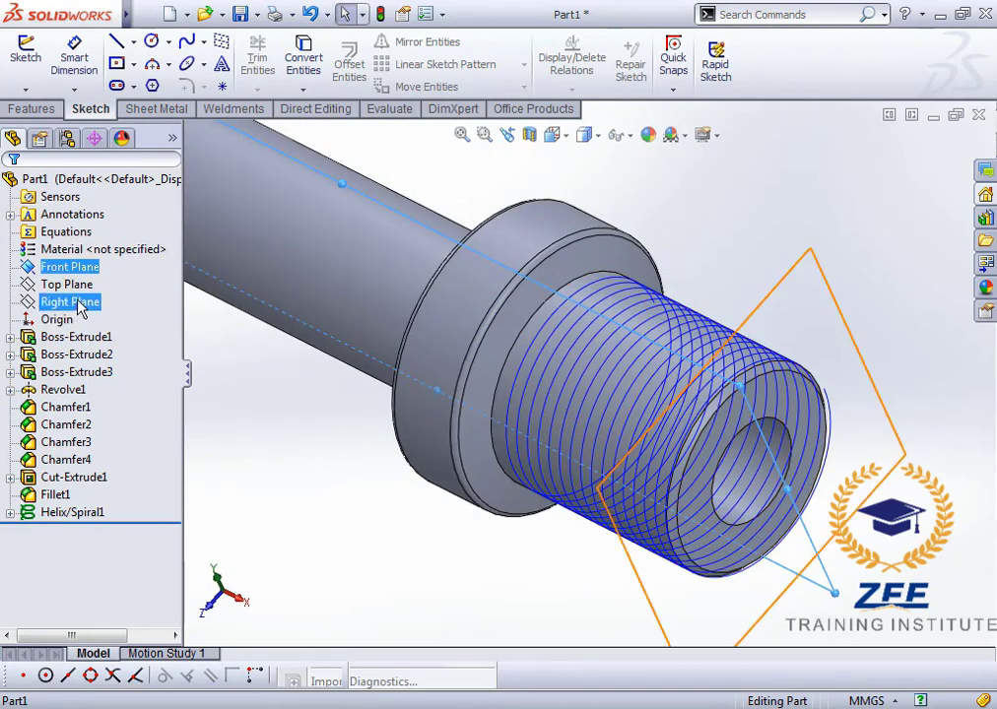
pyautogui.click(76, 286)
pyautogui.scroll(6, 544, 280)
pyautogui.scroll(-6, 621, 184)
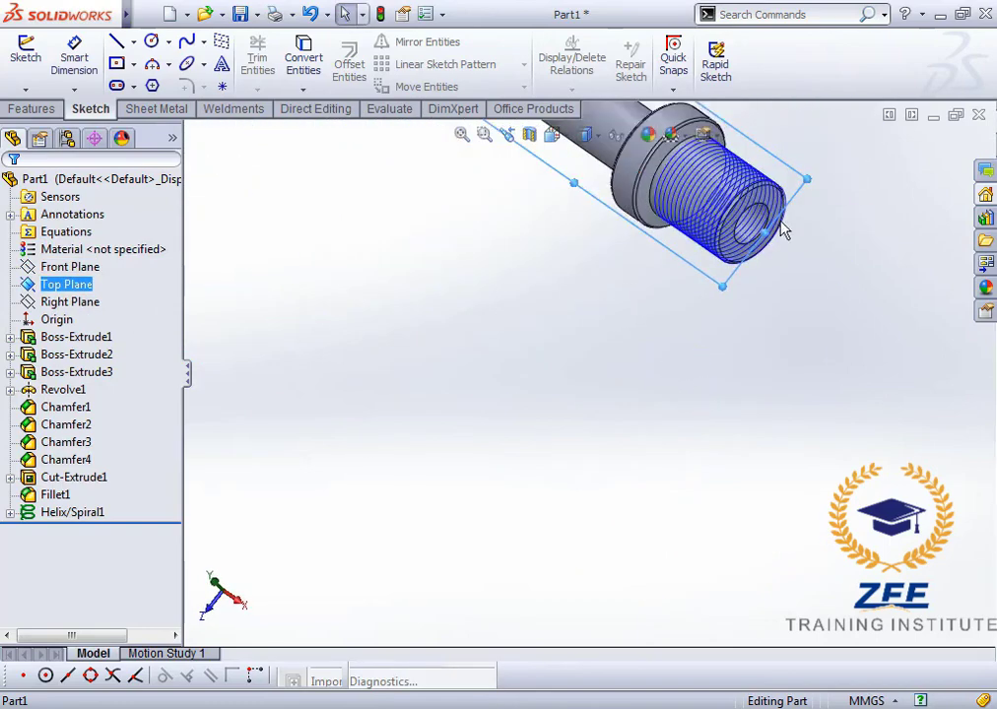
pyautogui.scroll(5, 640, 285)
pyautogui.scroll(-6, 536, 249)
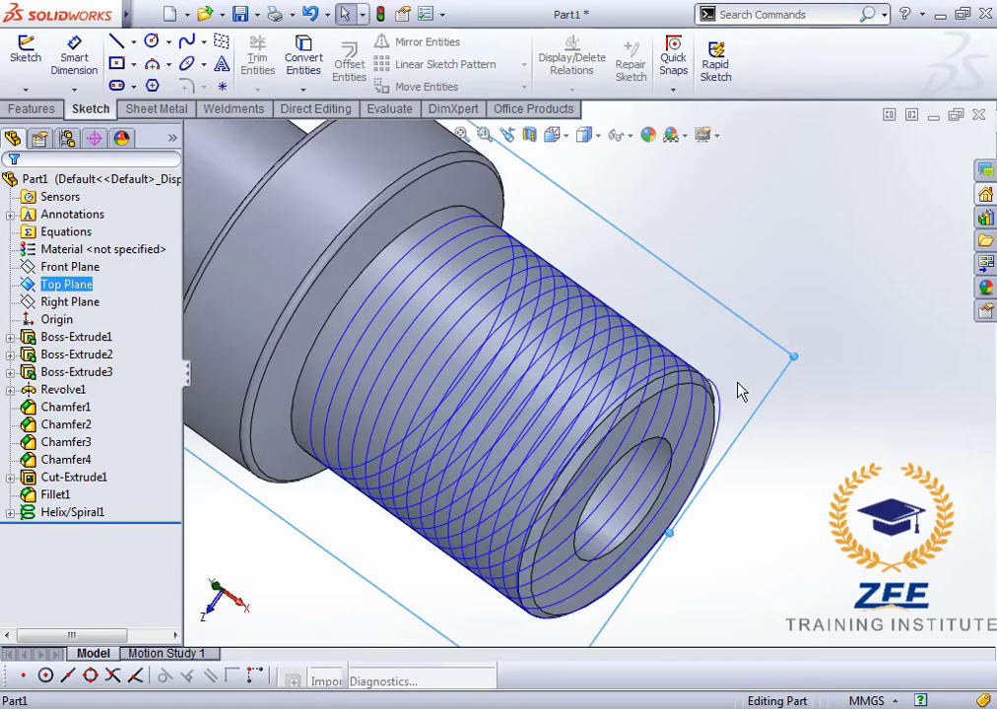
pyautogui.scroll(2, 591, 429)
pyautogui.click(711, 495)
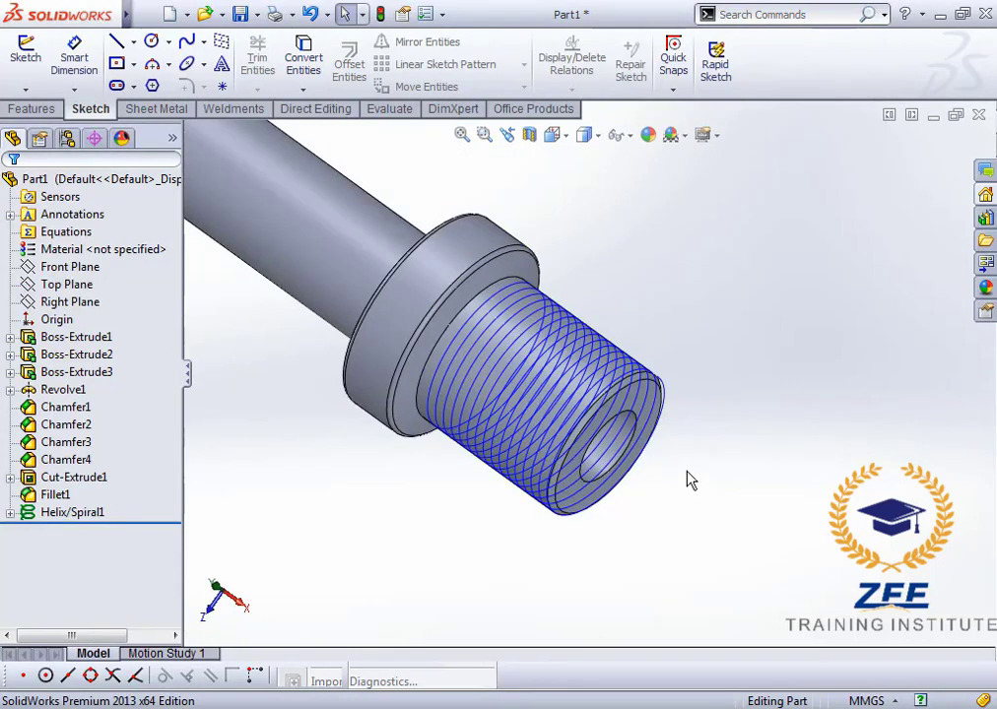
pyautogui.click(89, 285)
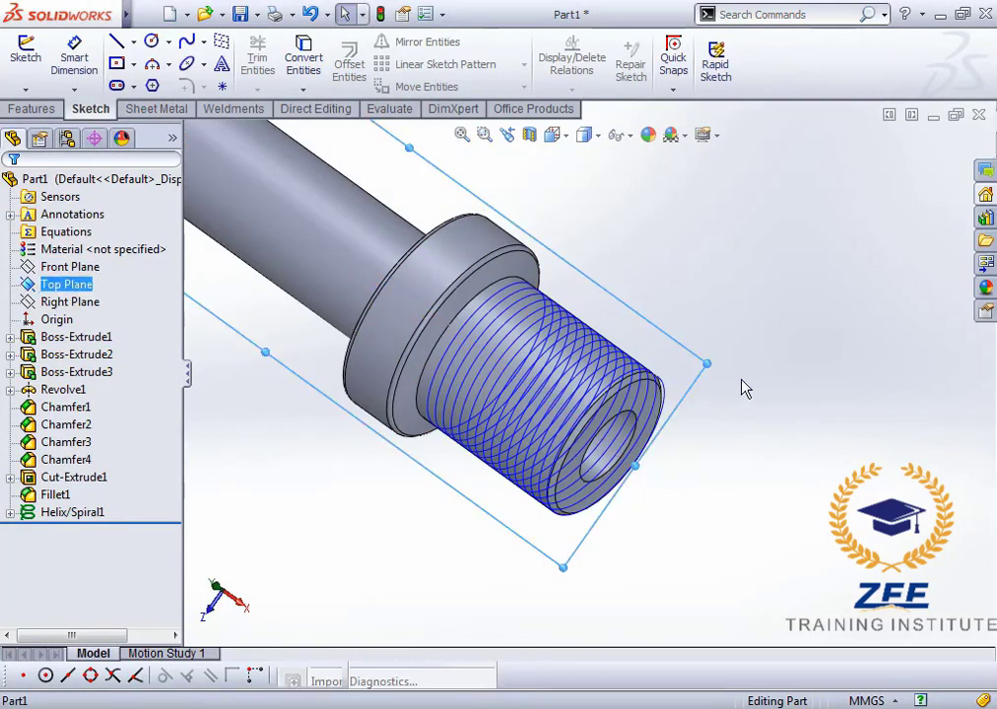
pyautogui.scroll(-5, 638, 374)
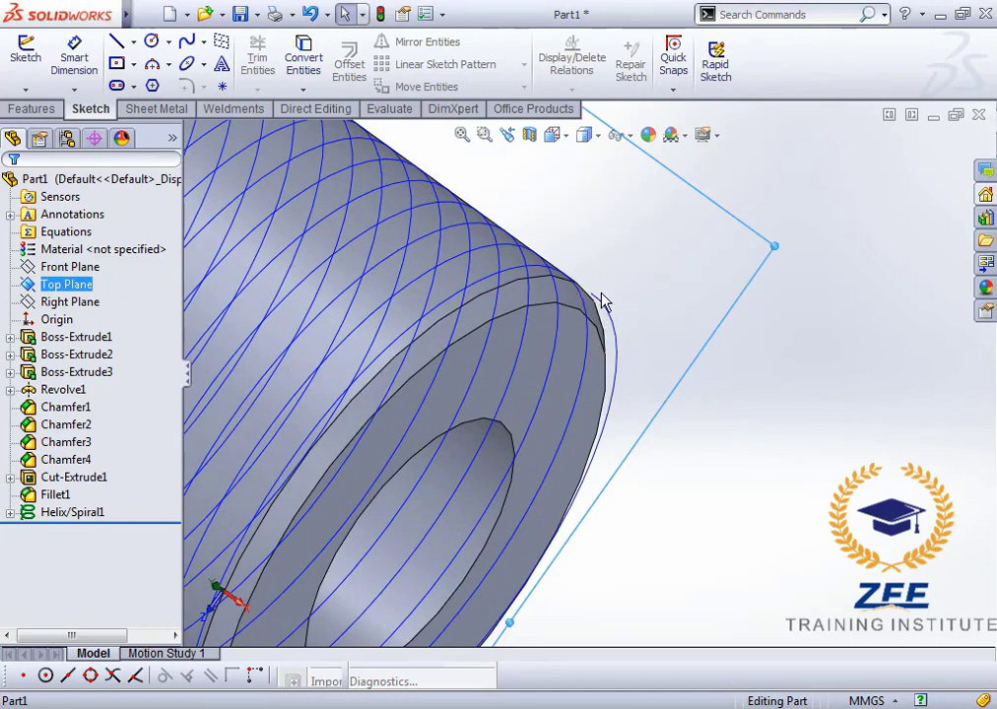
# Start a sketch on the Top Plane for the thread profile near the helix's start at the chamfered end.
pyautogui.scroll(3, 574, 378)
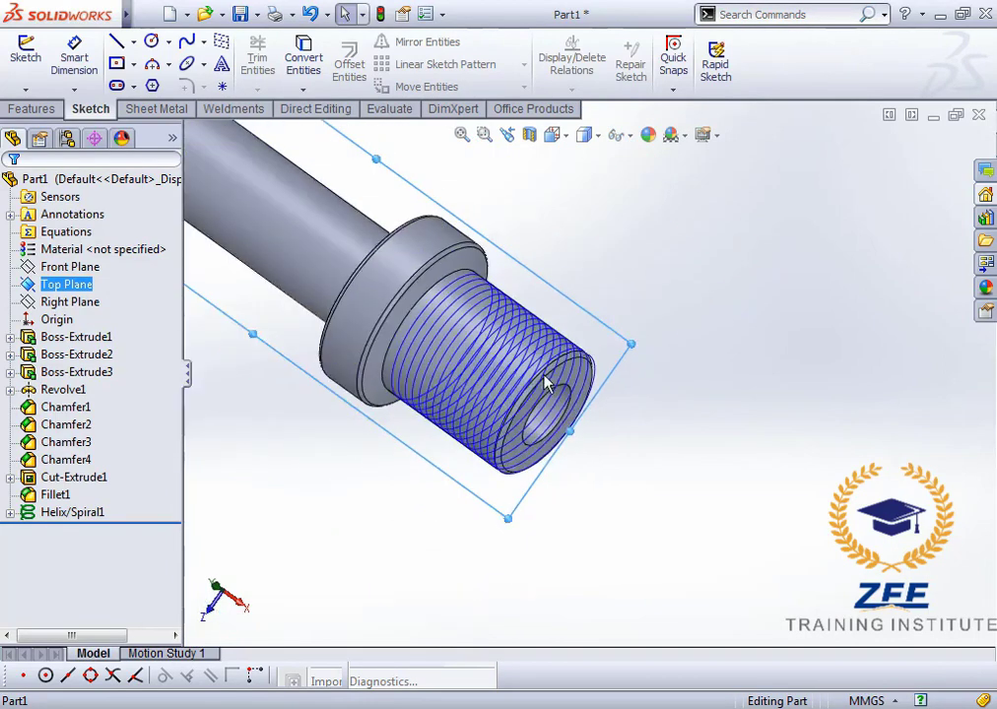
pyautogui.scroll(-3, 544, 382)
pyautogui.click(670, 395)
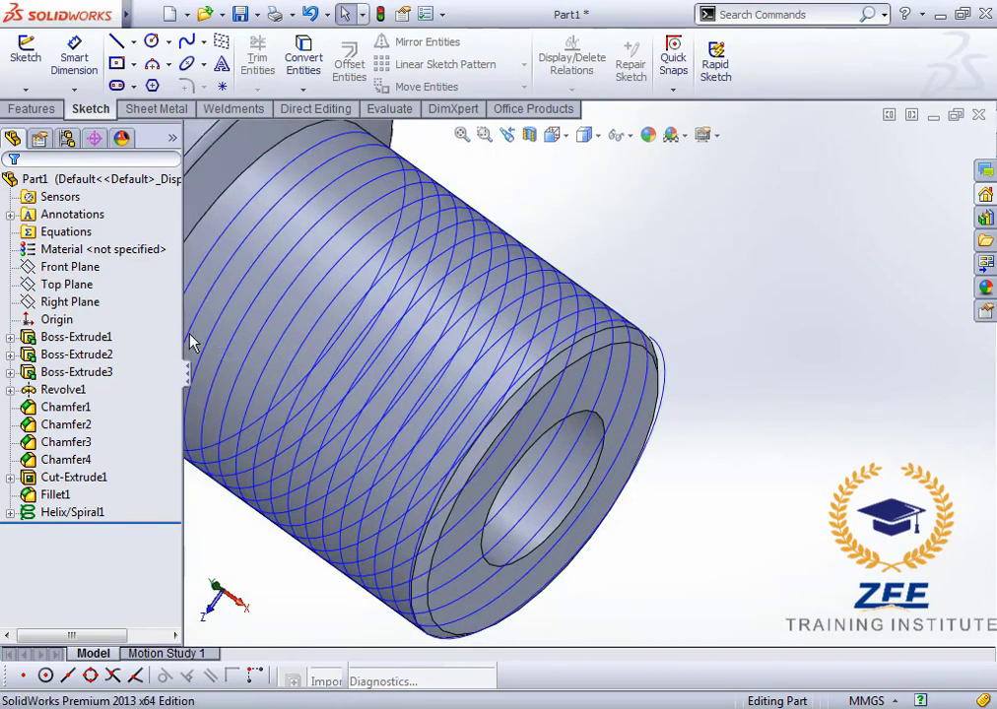
pyautogui.click(65, 285)
pyautogui.click(26, 54)
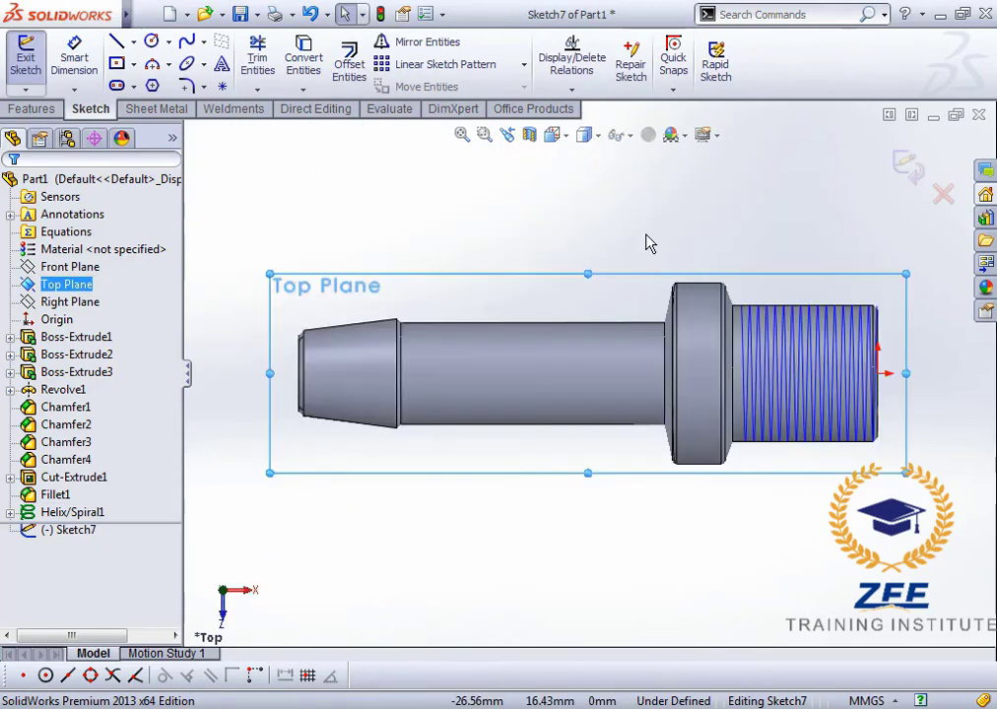
pyautogui.press('space')
pyautogui.click(653, 237)
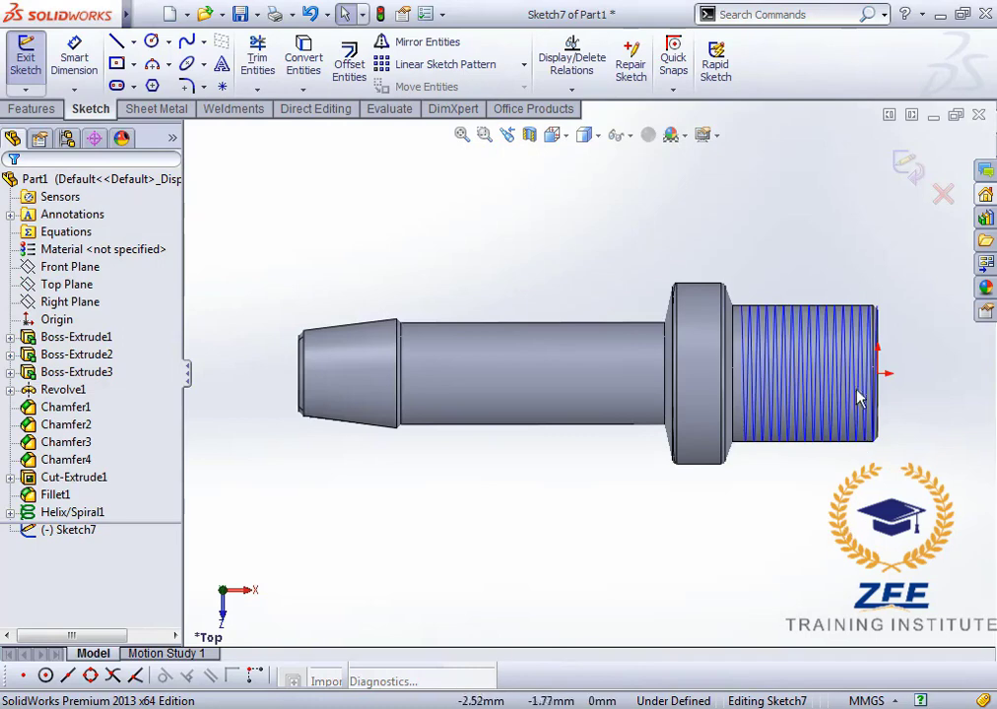
pyautogui.scroll(-5, 857, 397)
pyautogui.scroll(5, 552, 479)
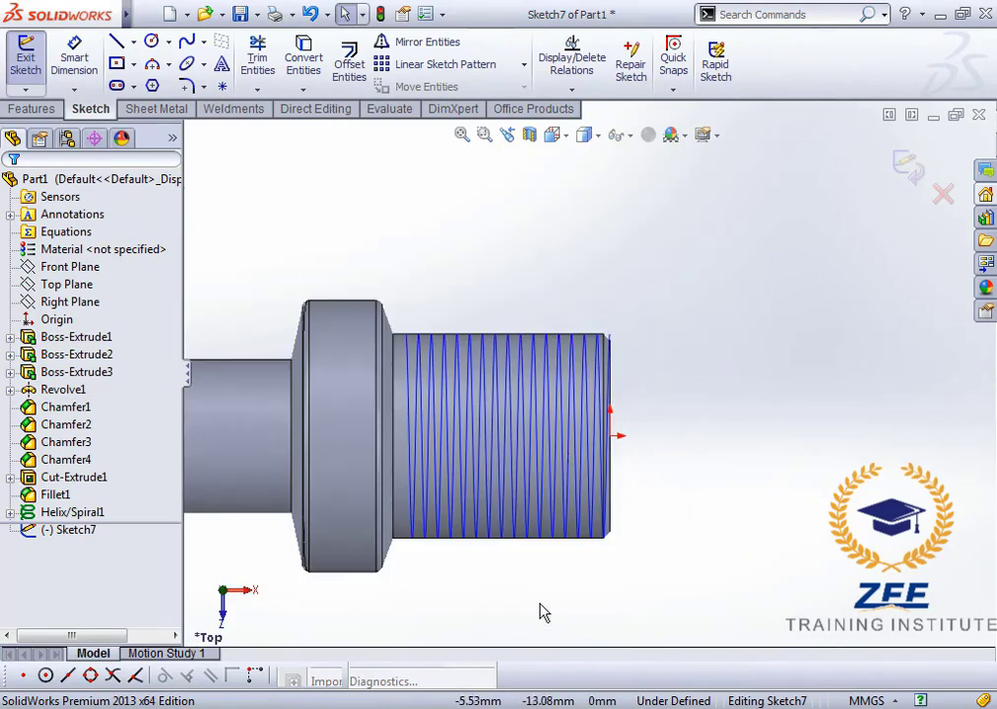
pyautogui.scroll(-5, 670, 352)
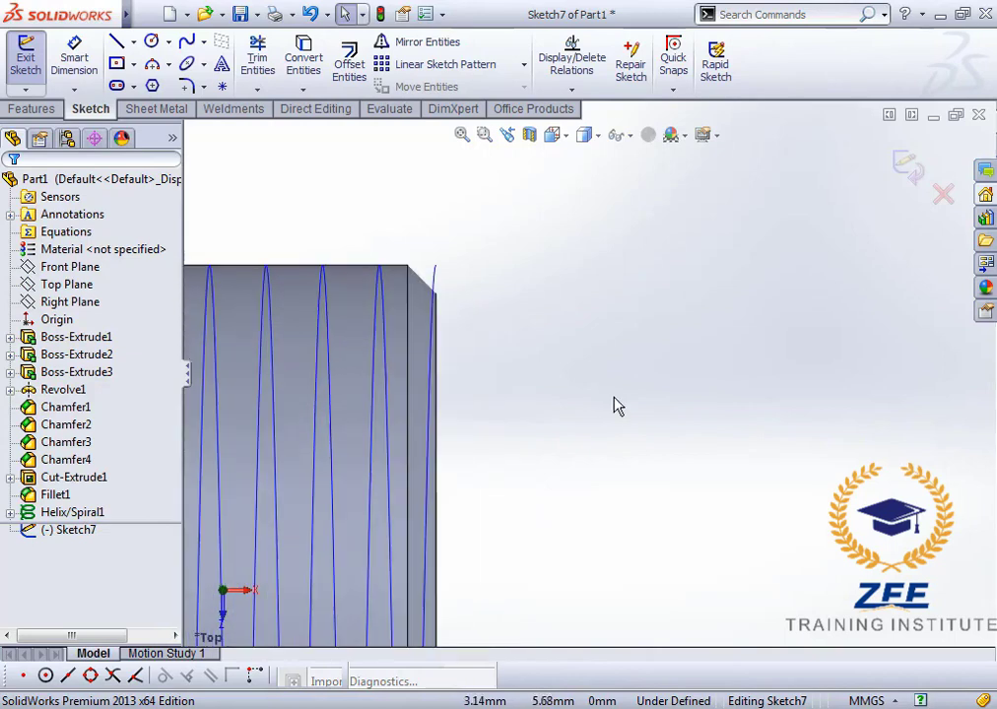
# Sketch a three-sided inscribed-circle polygon with sides about 1 mm long, pointing down, just beyond the chamfered end.
pyautogui.click(154, 86)
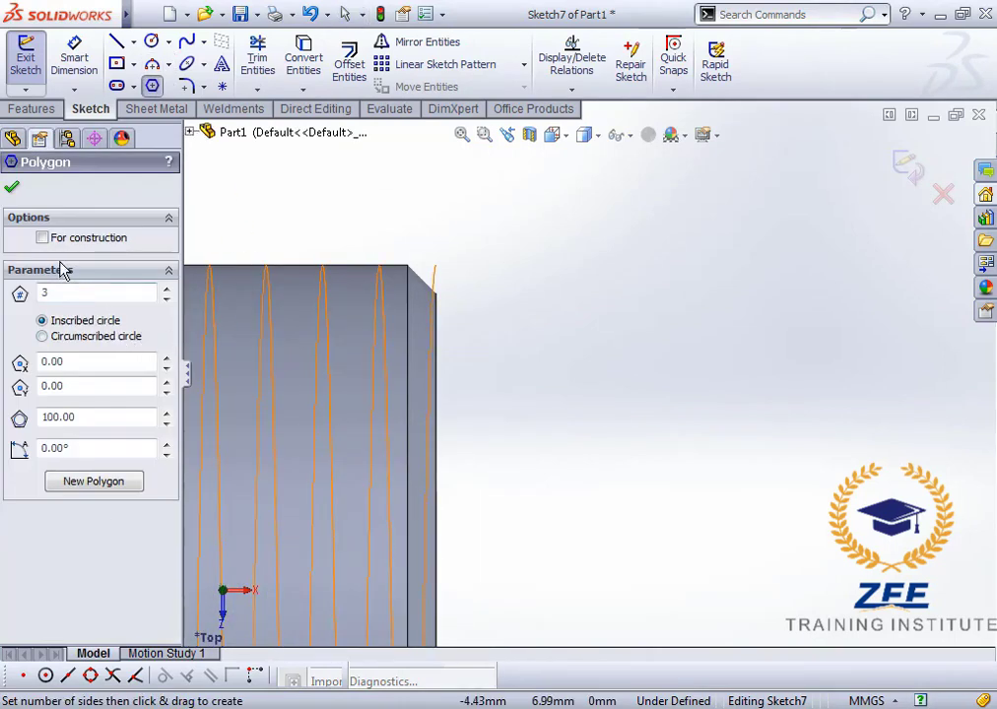
pyautogui.moveTo(56, 292); pyautogui.dragTo(5, 283)
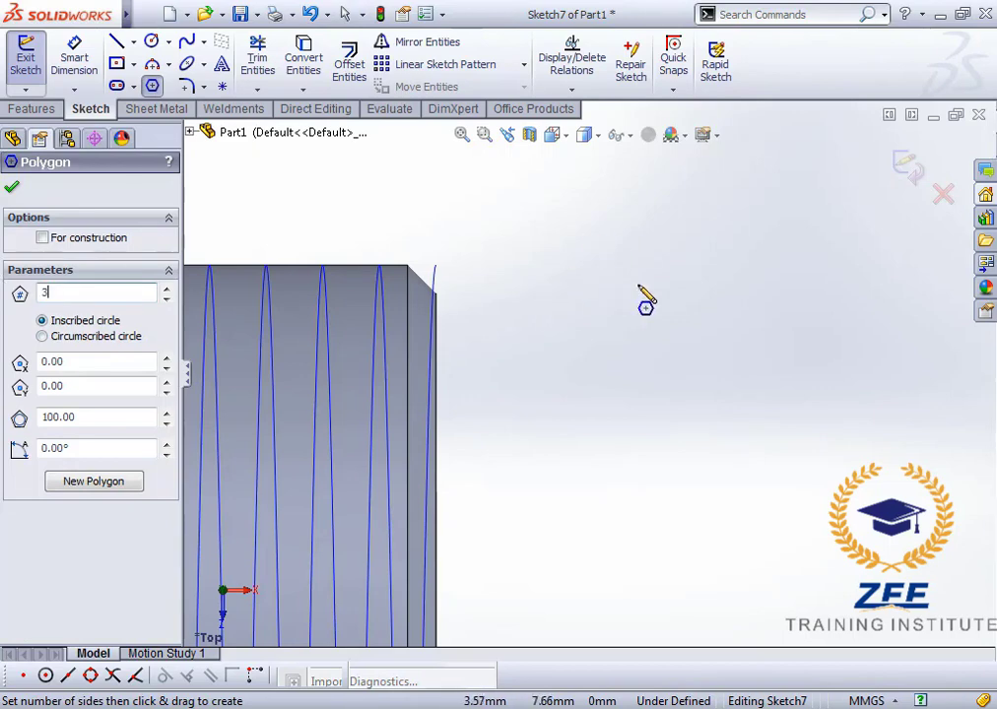
pyautogui.click(577, 276)
pyautogui.scroll(-3, 599, 293)
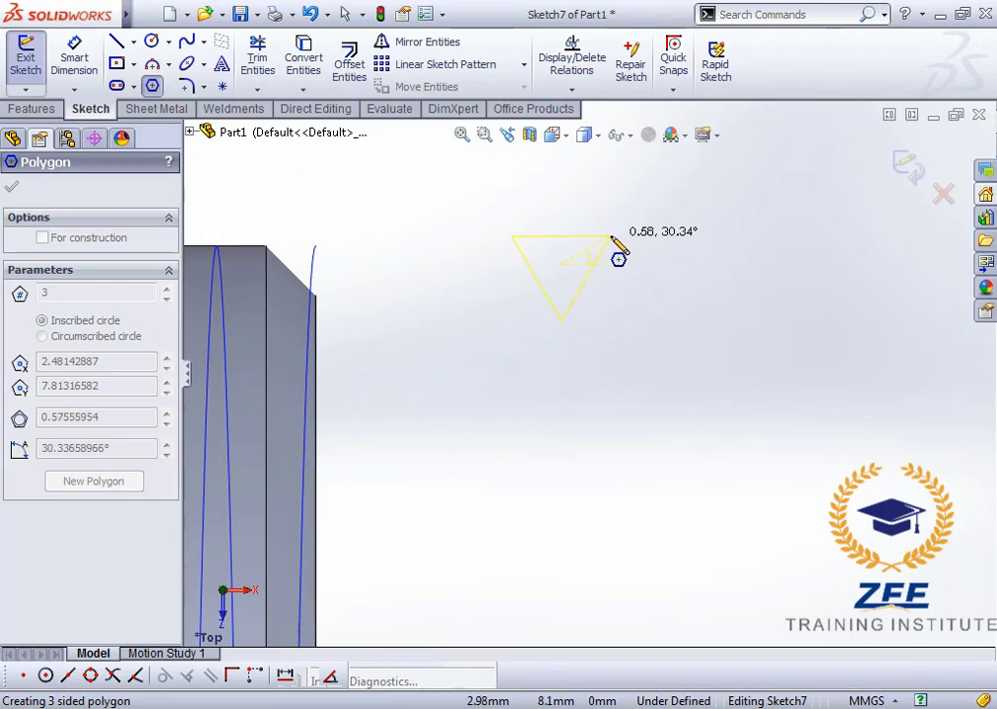
pyautogui.click(618, 244)
pyautogui.press('Escape')
pyautogui.scroll(2, 590, 380)
pyautogui.scroll(-2, 593, 375)
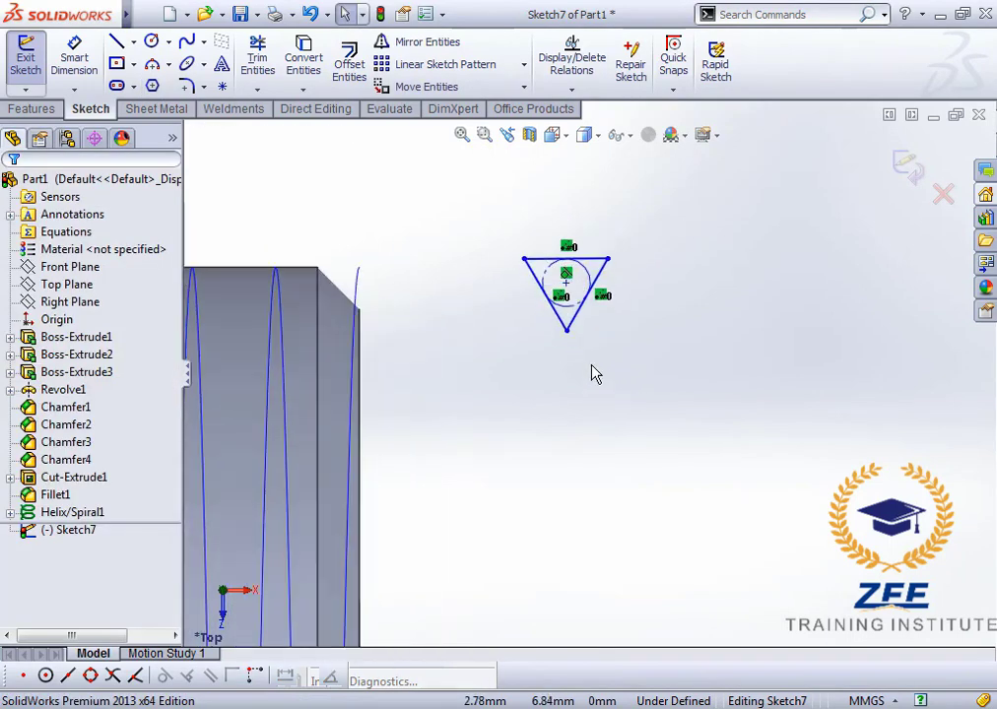
pyautogui.click(84, 81)
pyautogui.press('Escape')
pyautogui.scroll(4, 586, 375)
pyautogui.scroll(-3, 598, 385)
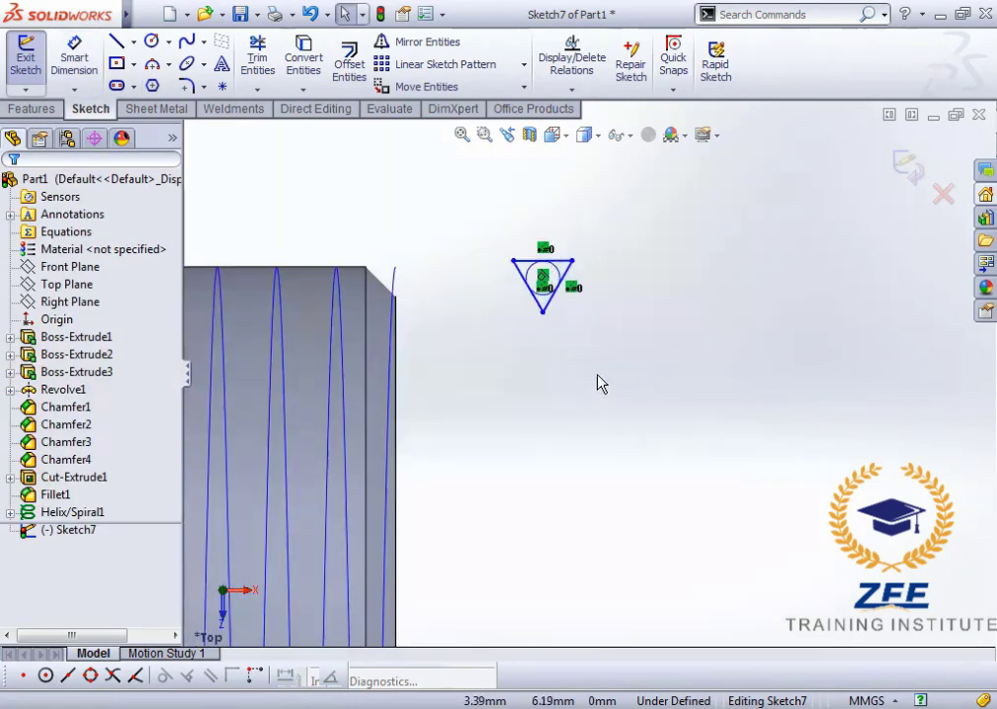
# Convert the whole triangle and its inscribed circle to construction geometry.
pyautogui.moveTo(495, 222); pyautogui.dragTo(609, 391)
pyautogui.scroll(-3, 181, 446)
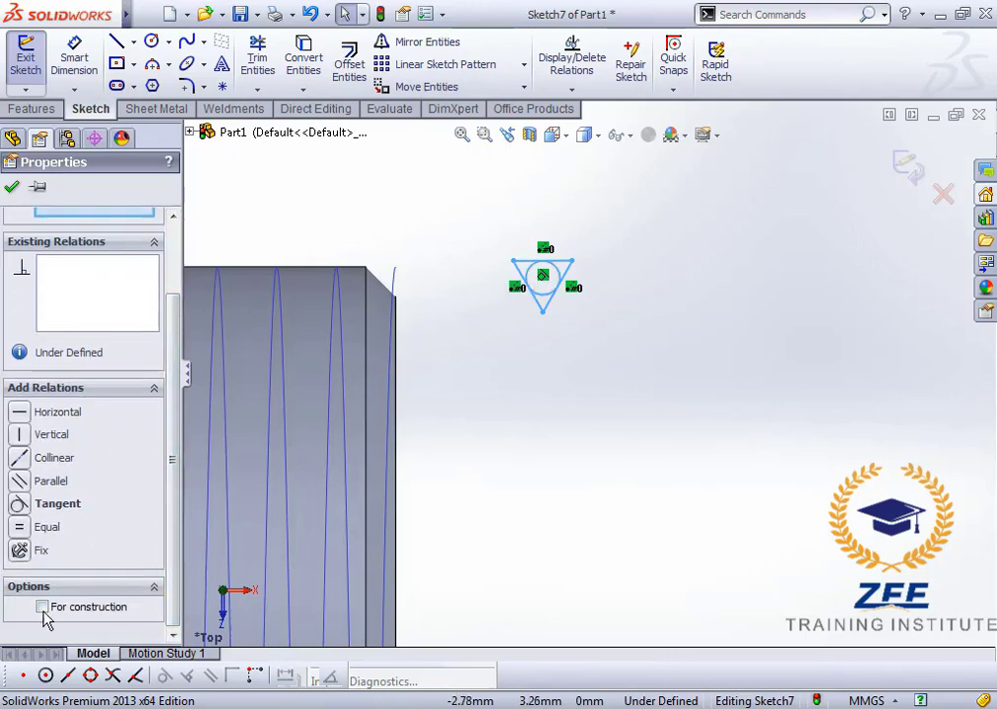
pyautogui.click(498, 313)
pyautogui.scroll(-5, 544, 285)
pyautogui.scroll(2, 582, 329)
pyautogui.scroll(-5, 557, 375)
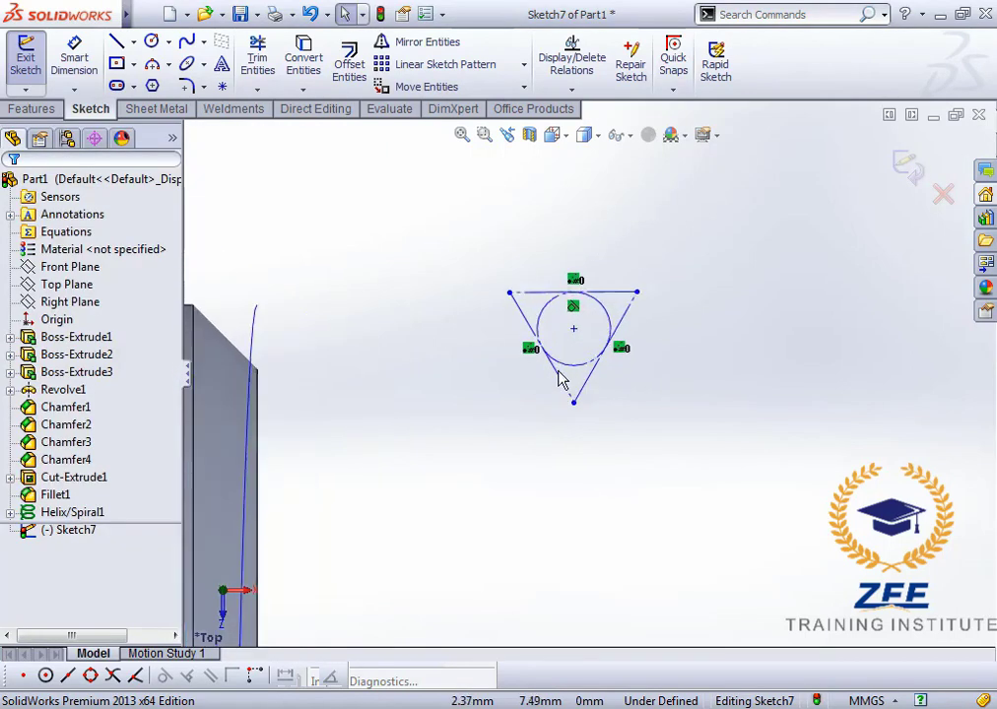
# Add a Horizontal relation to the triangle's upper edge.
pyautogui.scroll(5, 532, 325)
pyautogui.scroll(-4, 453, 335)
pyautogui.scroll(3, 494, 382)
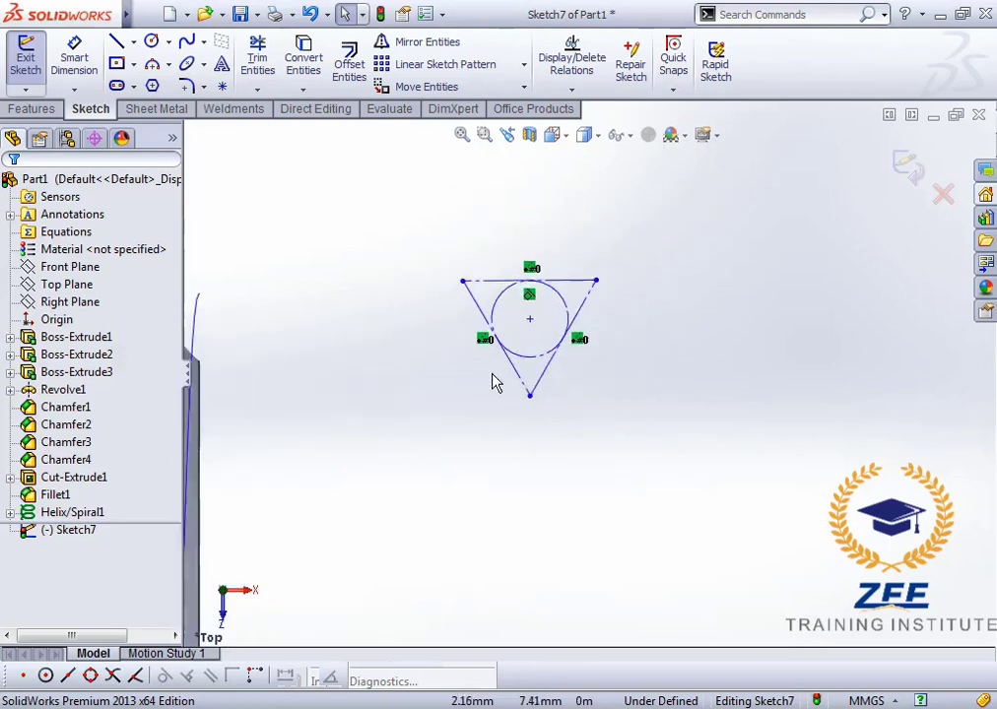
pyautogui.scroll(-3, 515, 281)
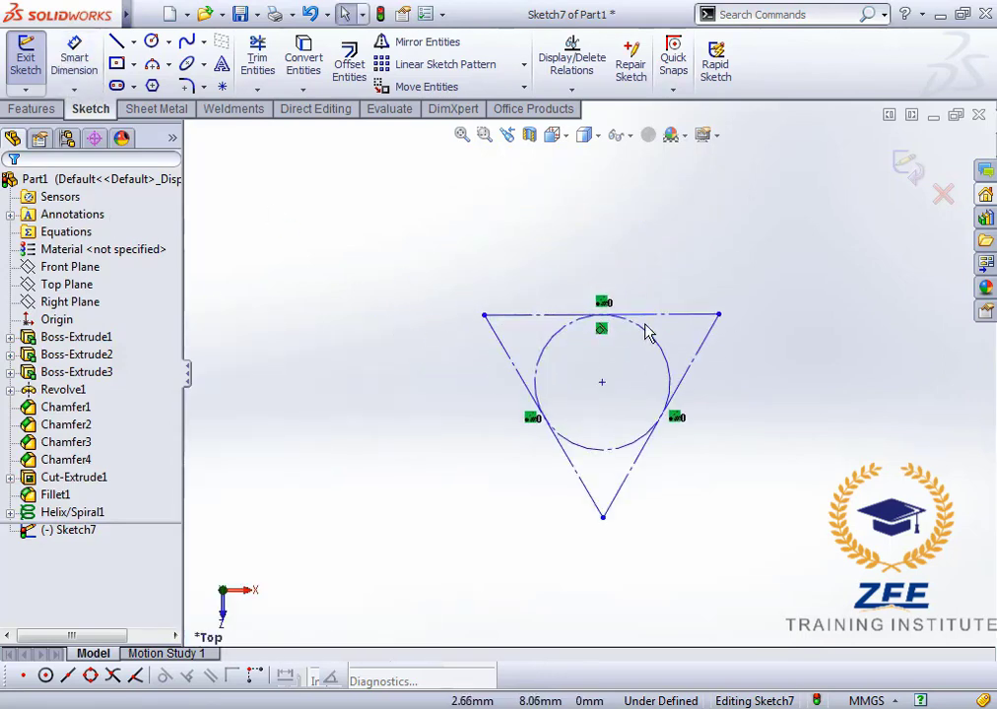
pyautogui.click(662, 316)
pyautogui.scroll(3, 588, 372)
pyautogui.click(746, 413)
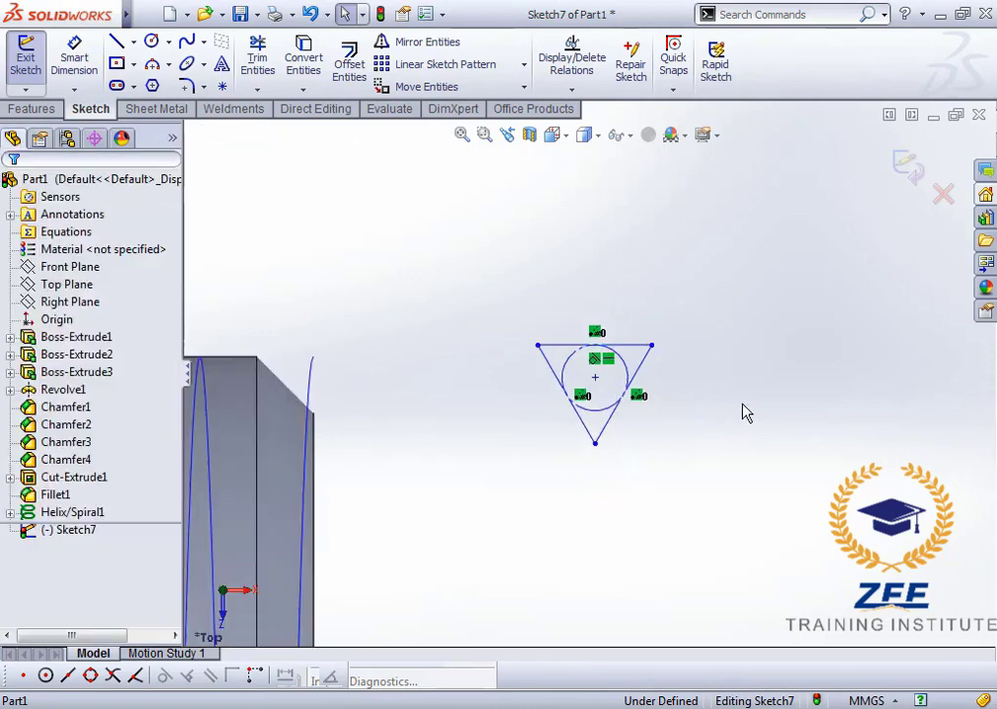
# Draw a horizontal centerline from the origin outward along the part's axis, beyond the end face.
pyautogui.scroll(4, 677, 499)
pyautogui.scroll(-3, 631, 494)
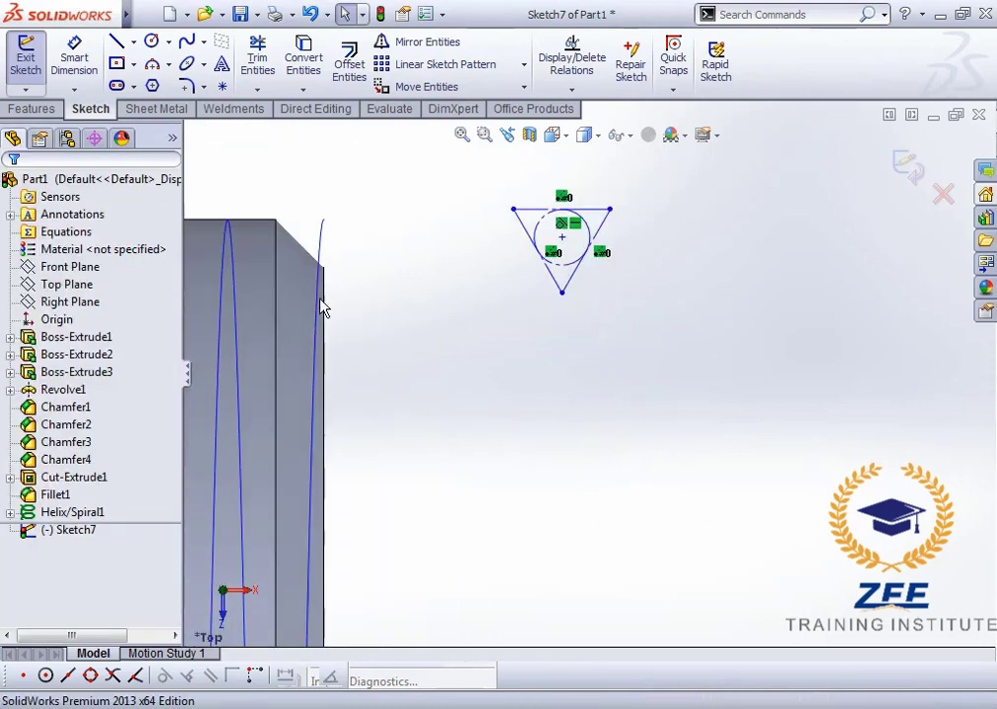
pyautogui.click(132, 44)
pyautogui.click(120, 86)
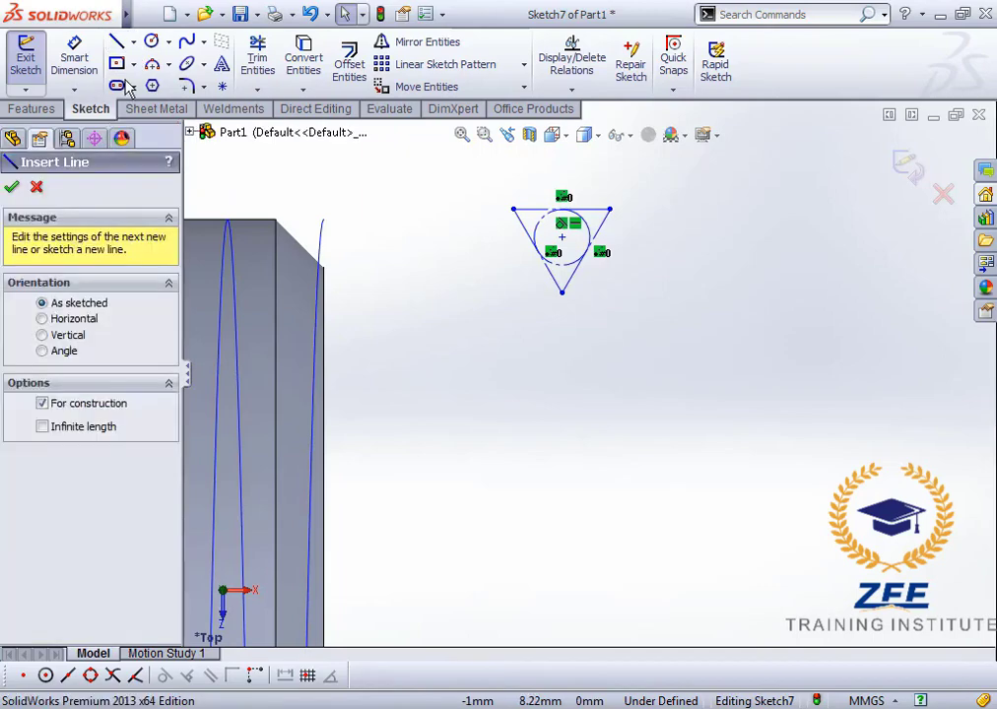
pyautogui.scroll(8, 583, 434)
pyautogui.scroll(-3, 596, 537)
pyautogui.click(461, 481)
pyautogui.scroll(2, 680, 473)
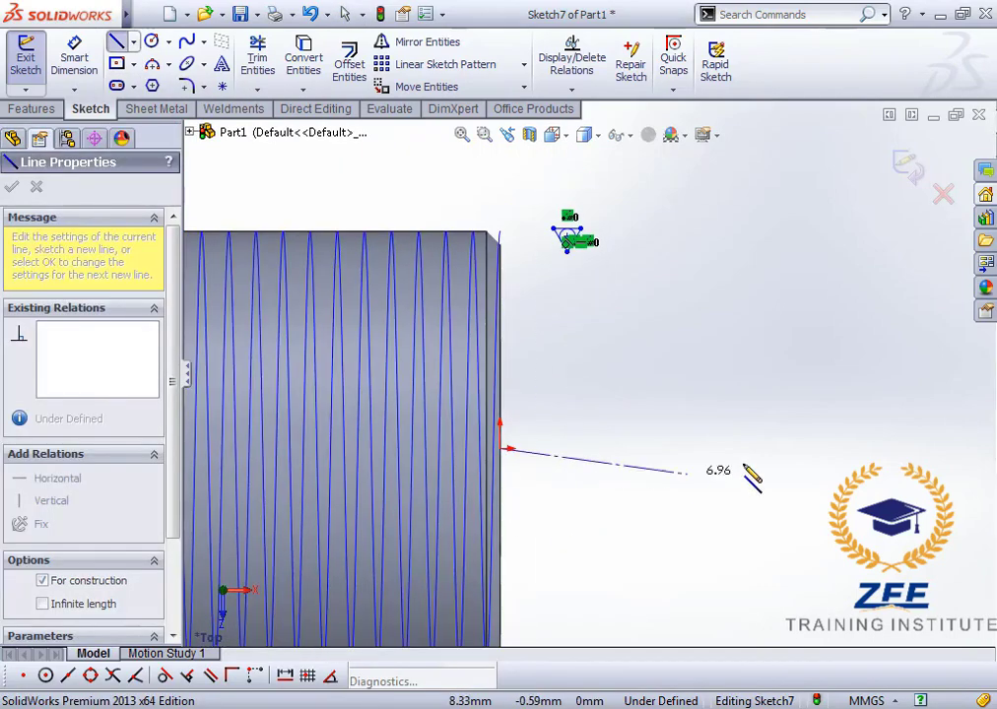
pyautogui.click(763, 450)
pyautogui.press('Escape')
# Try to dimension the triangle's upper edge to the centerline and delete the resulting edge-length dimension.
pyautogui.scroll(-3, 715, 315)
pyautogui.click(74, 59)
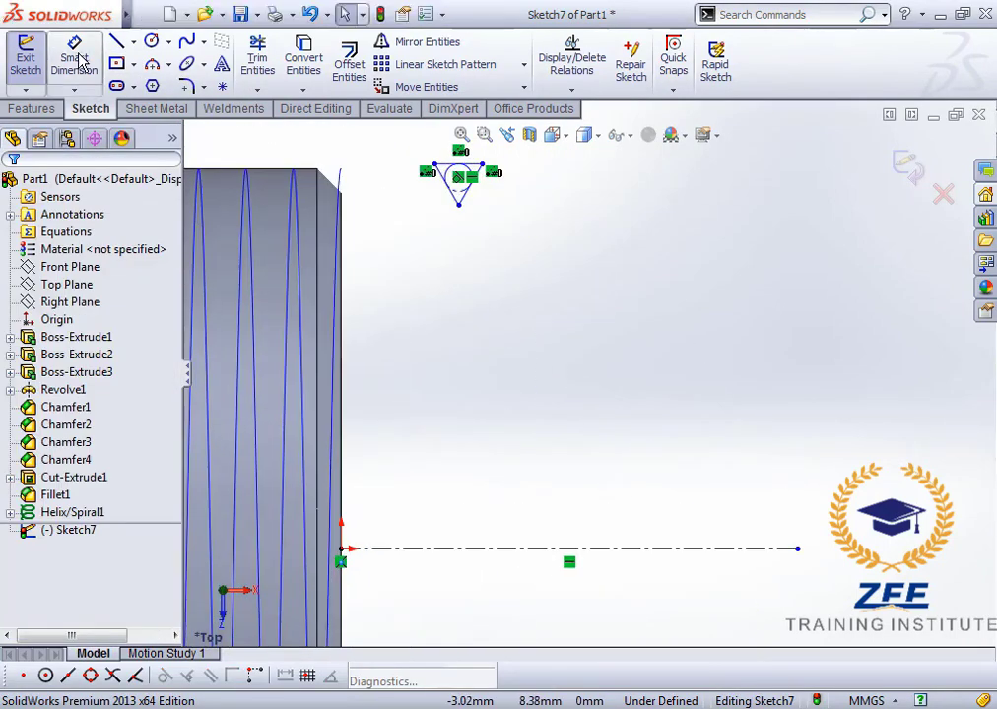
pyautogui.scroll(3, 601, 329)
pyautogui.scroll(-5, 512, 257)
pyautogui.click(409, 177)
pyautogui.scroll(2, 592, 365)
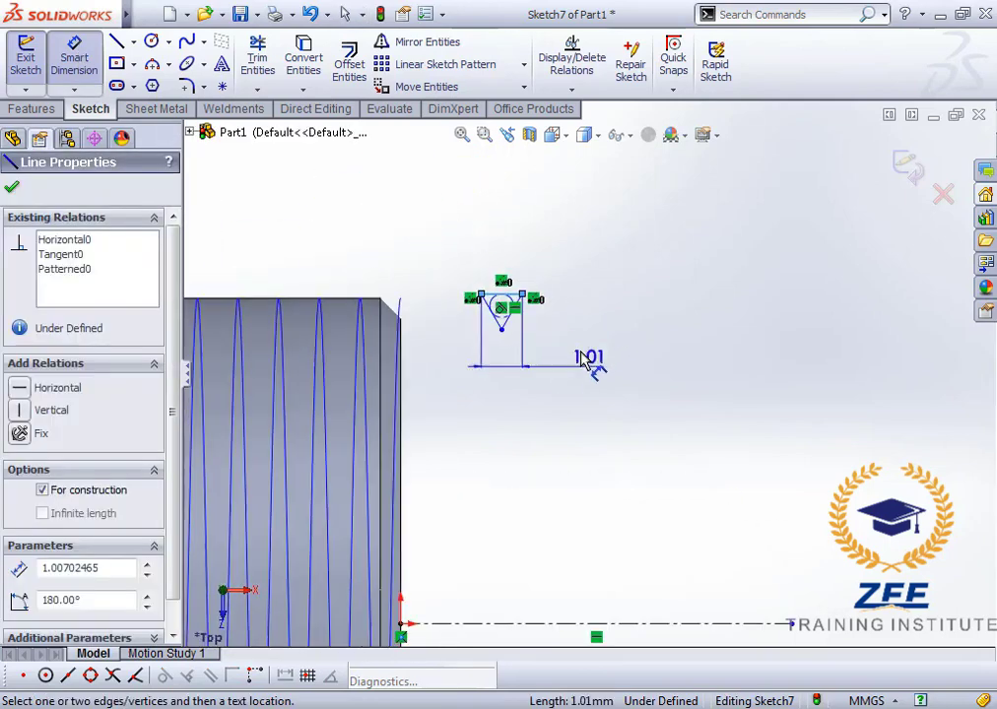
pyautogui.click(548, 608)
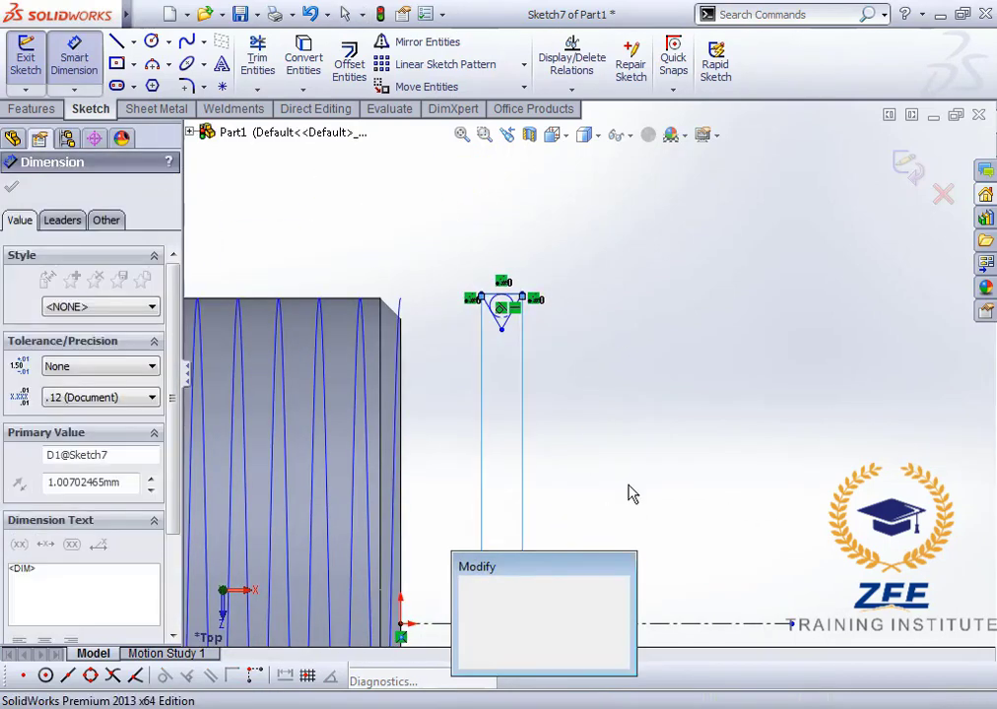
pyautogui.press('Return')
pyautogui.press('Escape')
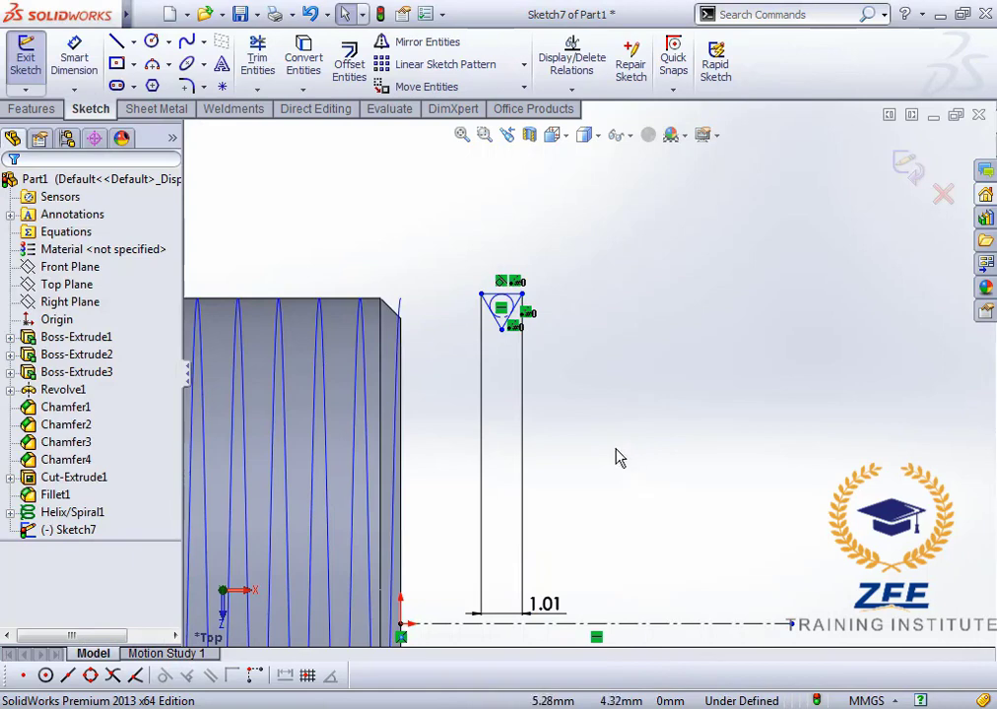
pyautogui.scroll(-2, 552, 340)
pyautogui.scroll(2, 550, 339)
pyautogui.click(547, 604)
pyautogui.press('Delete')
pyautogui.scroll(-4, 548, 313)
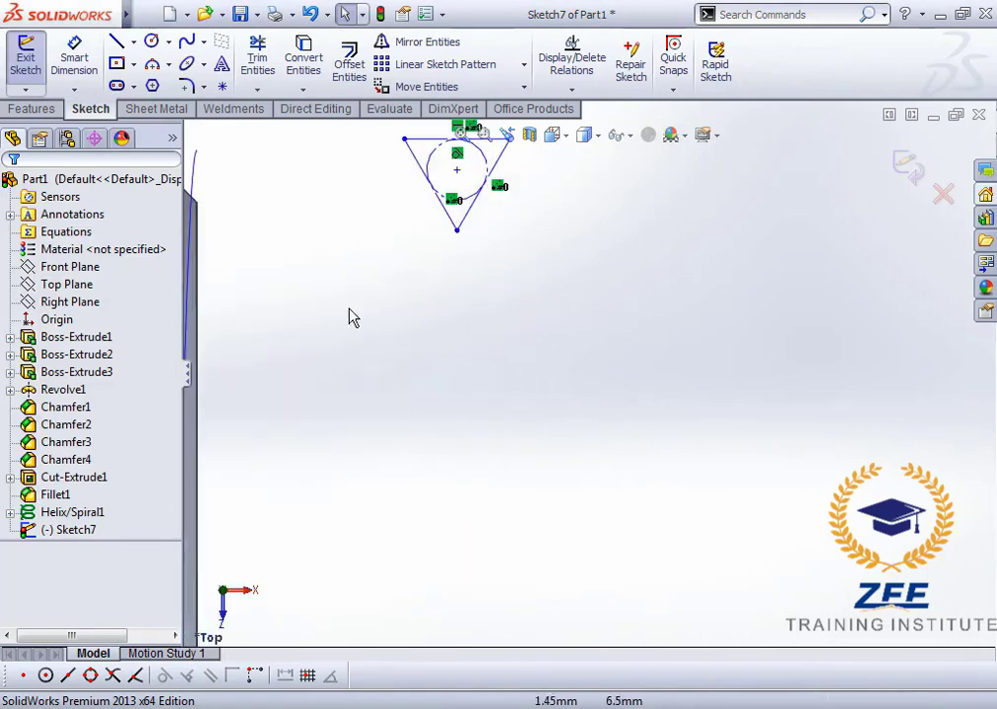
# Retry the dimension between the triangle's upper edge and the centerline, and undo it.
pyautogui.click(68, 56)
pyautogui.scroll(2, 548, 249)
pyautogui.scroll(-4, 545, 231)
pyautogui.click(511, 214)
pyautogui.scroll(2, 560, 325)
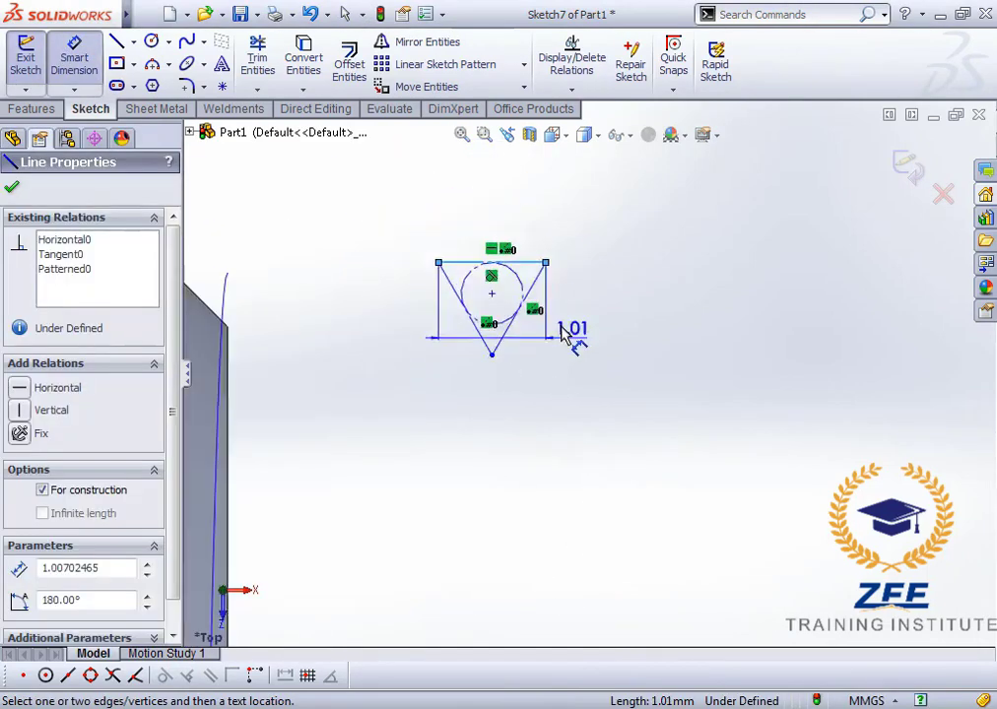
pyautogui.scroll(5, 564, 335)
pyautogui.click(632, 536)
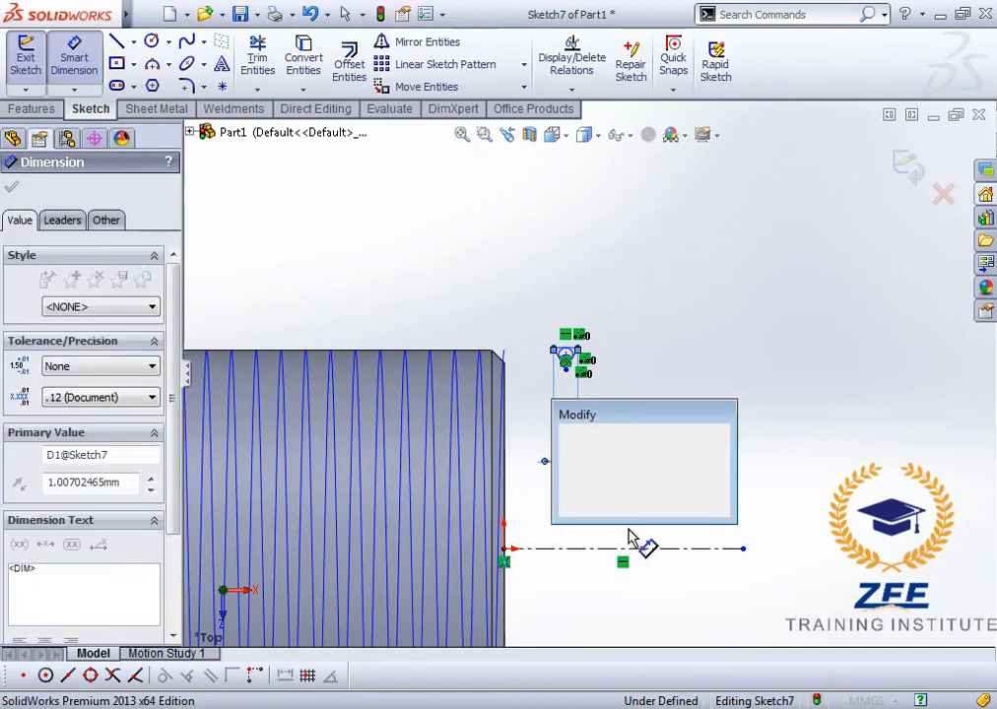
pyautogui.press('Return')
pyautogui.press('Escape')
pyautogui.scroll(-3, 749, 508)
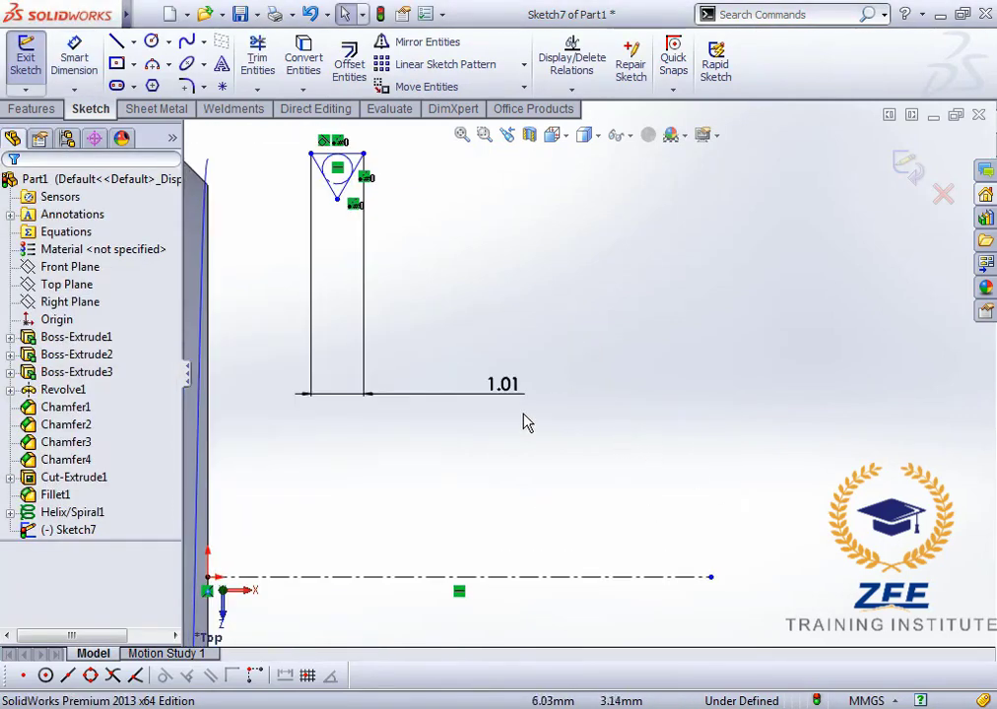
pyautogui.hotkey('ctrl', 'z')
# Dimension the triangle's upper outer corner to the centerline and set the distance to 8 mm.
pyautogui.click(78, 70)
pyautogui.scroll(-2, 418, 278)
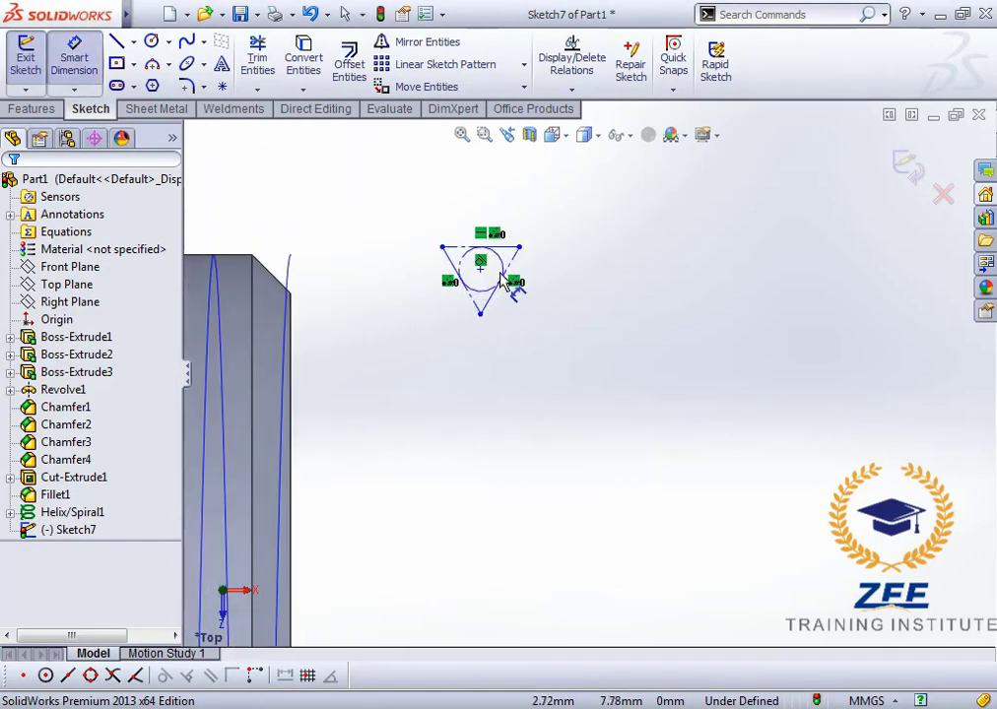
pyautogui.scroll(3, 508, 254)
pyautogui.click(690, 572)
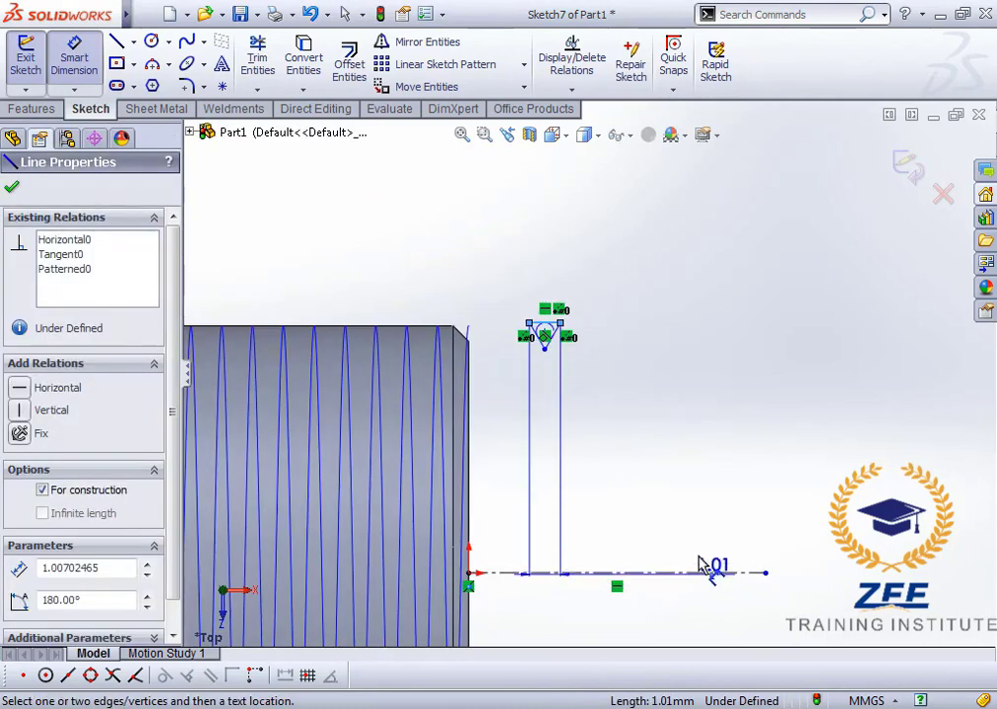
pyautogui.click(559, 323)
pyautogui.click(708, 493)
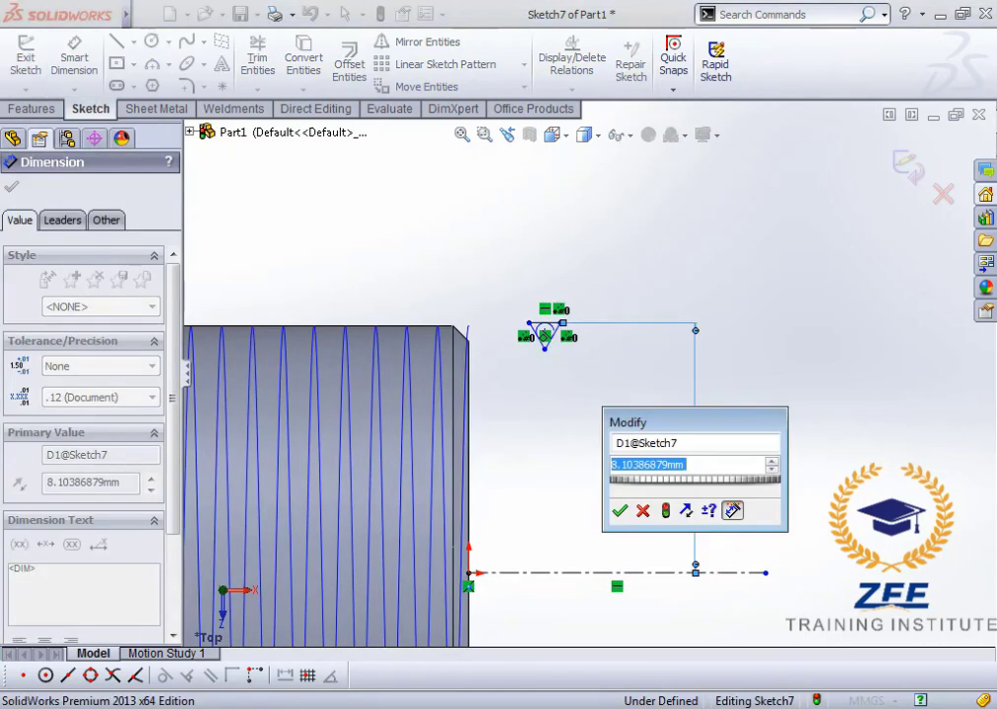
pyautogui.write('8')
pyautogui.press('Return')
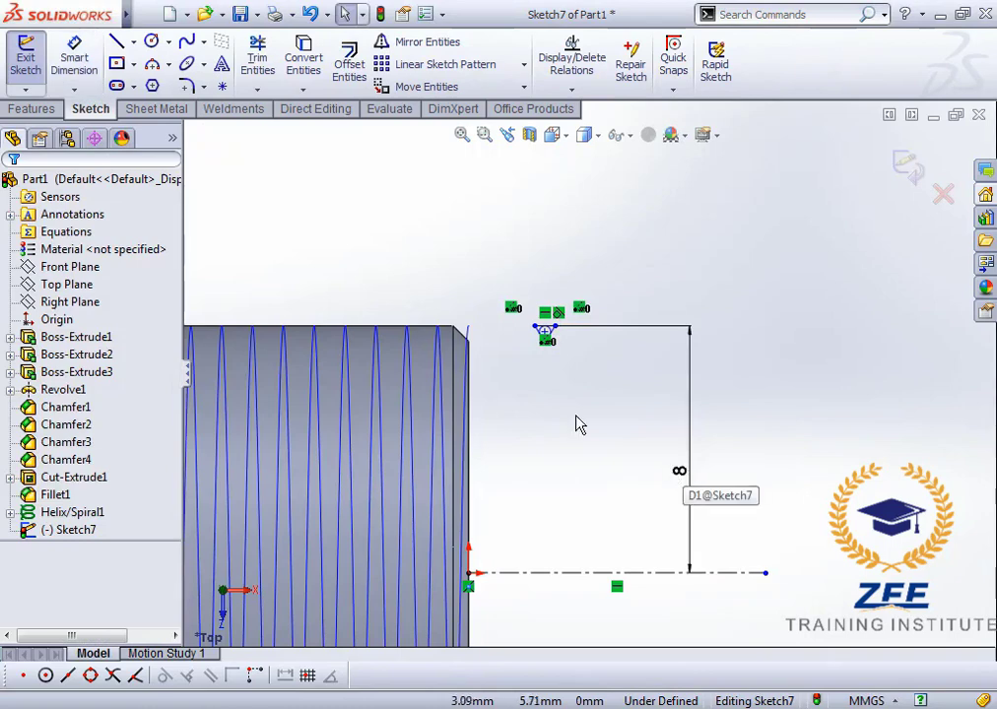
# Dimension the triangle's upper edge and set its length to 1 mm.
pyautogui.scroll(-4, 516, 338)
pyautogui.click(85, 62)
pyautogui.scroll(-3, 699, 246)
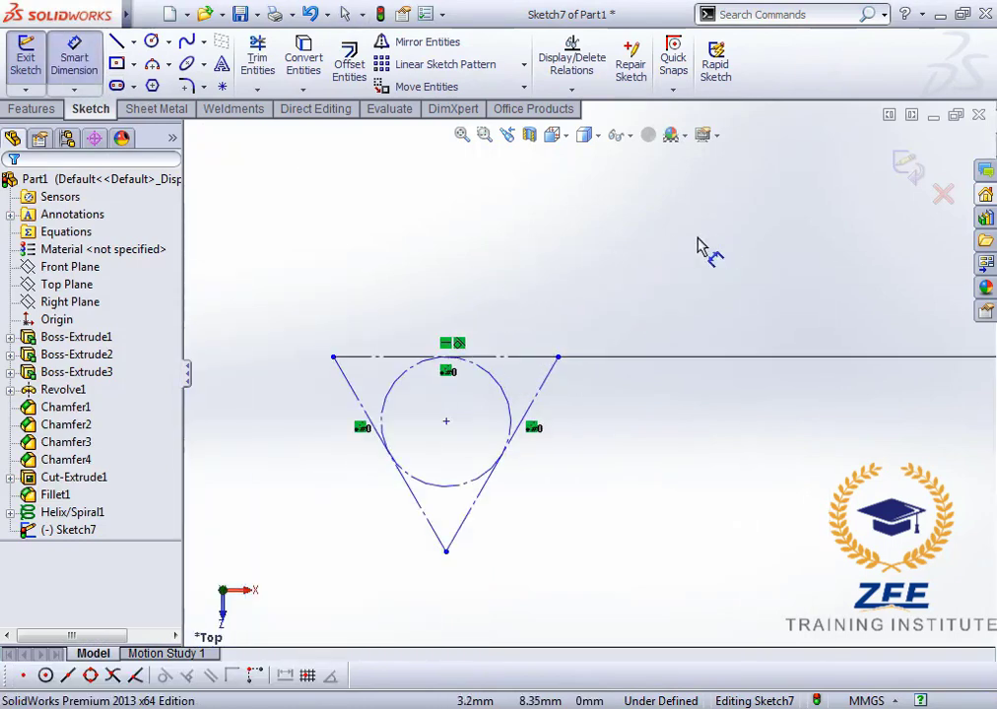
pyautogui.click(511, 358)
pyautogui.click(502, 288)
pyautogui.write('1')
pyautogui.press('Return')
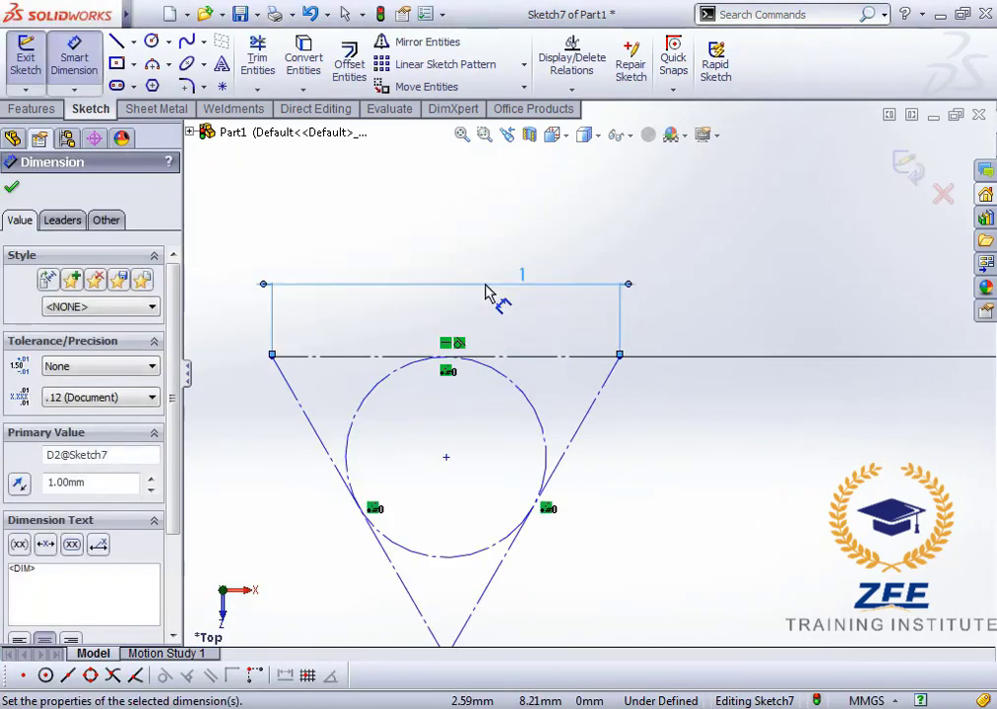
pyautogui.press('Escape')
pyautogui.scroll(5, 503, 335)
pyautogui.scroll(-3, 503, 436)
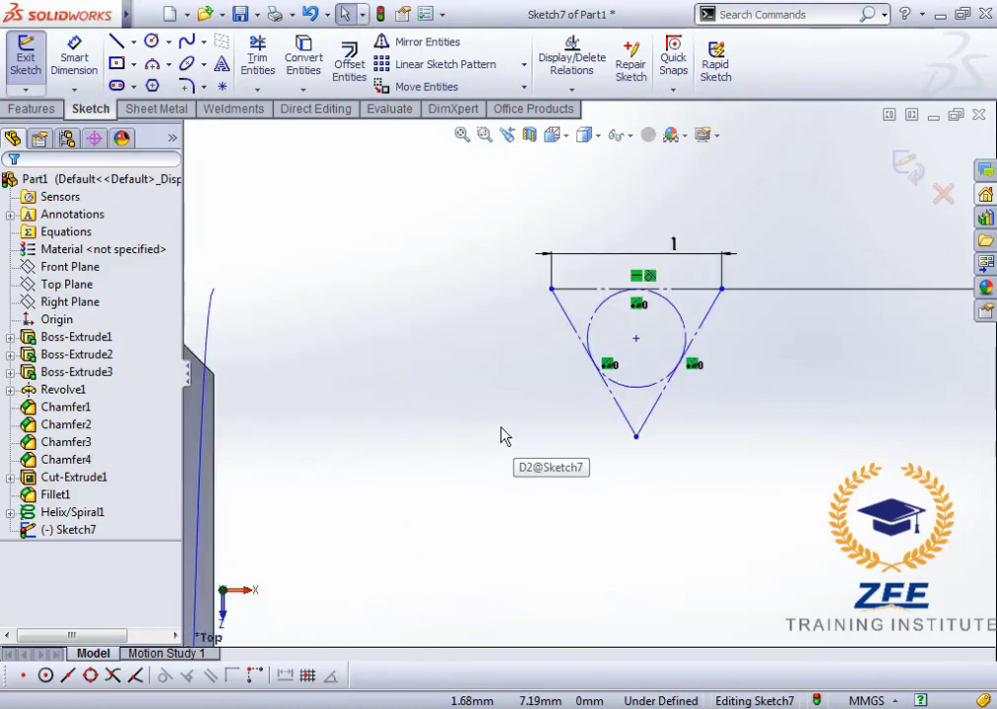
pyautogui.scroll(2, 501, 428)
pyautogui.scroll(-2, 507, 423)
pyautogui.scroll(2, 441, 349)
pyautogui.scroll(-2, 442, 345)
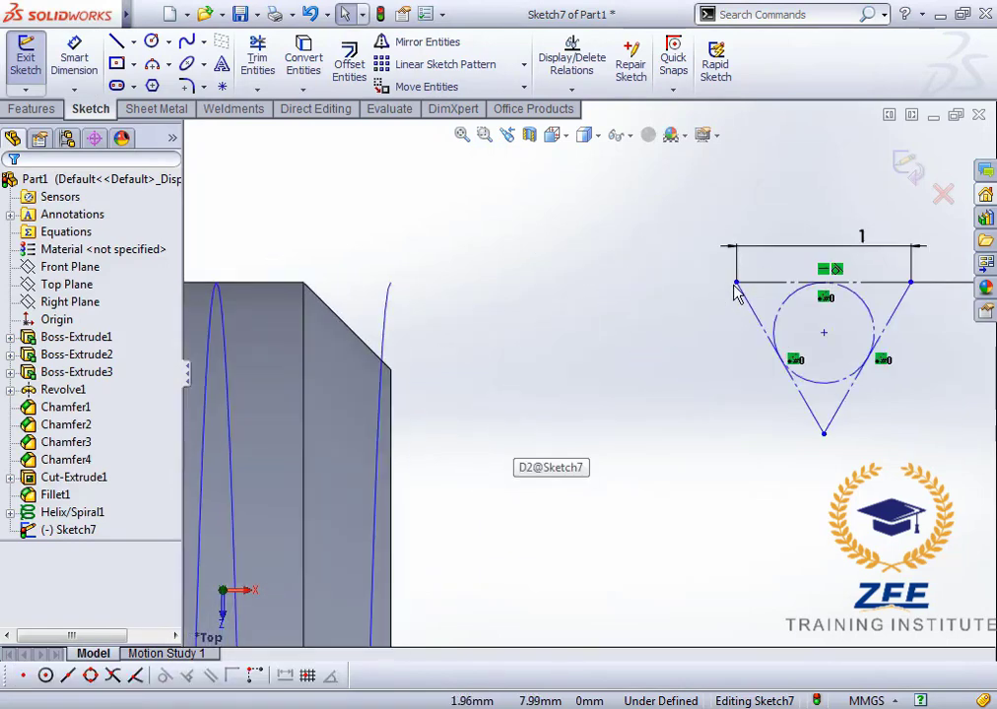
# Move the triangle so its upper inner corner meets the helix end, and place the 1 mm dimension higher above the triangle.
pyautogui.moveTo(737, 285); pyautogui.dragTo(394, 284)
pyautogui.click(591, 374)
pyautogui.scroll(4, 601, 379)
pyautogui.scroll(-3, 670, 406)
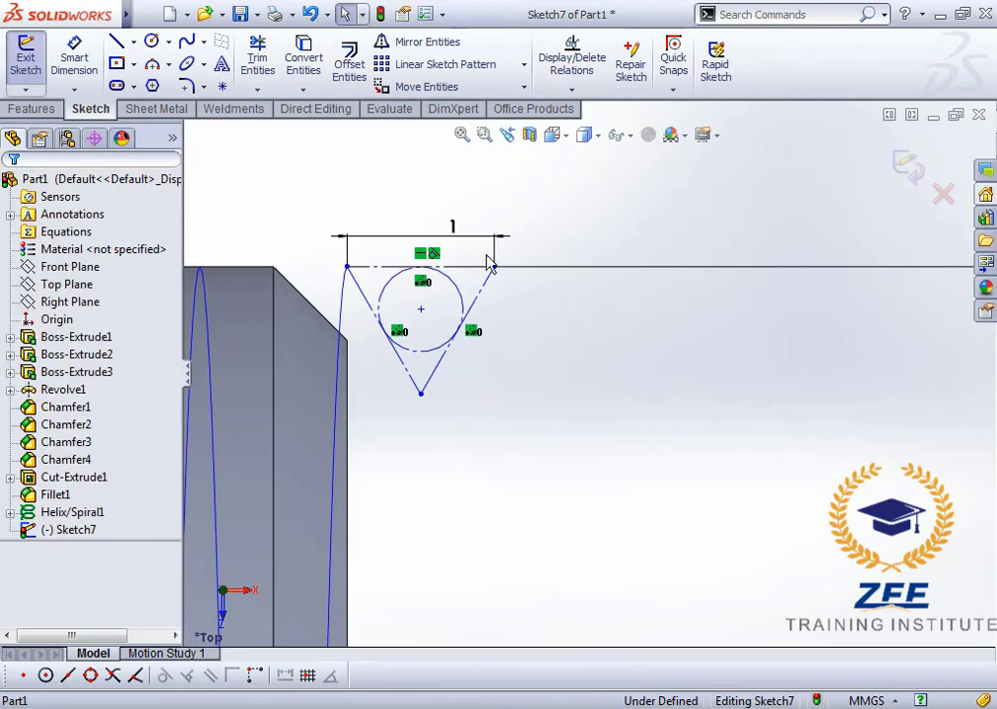
pyautogui.moveTo(455, 226); pyautogui.dragTo(432, 178)
pyautogui.scroll(4, 591, 389)
pyautogui.scroll(-5, 555, 346)
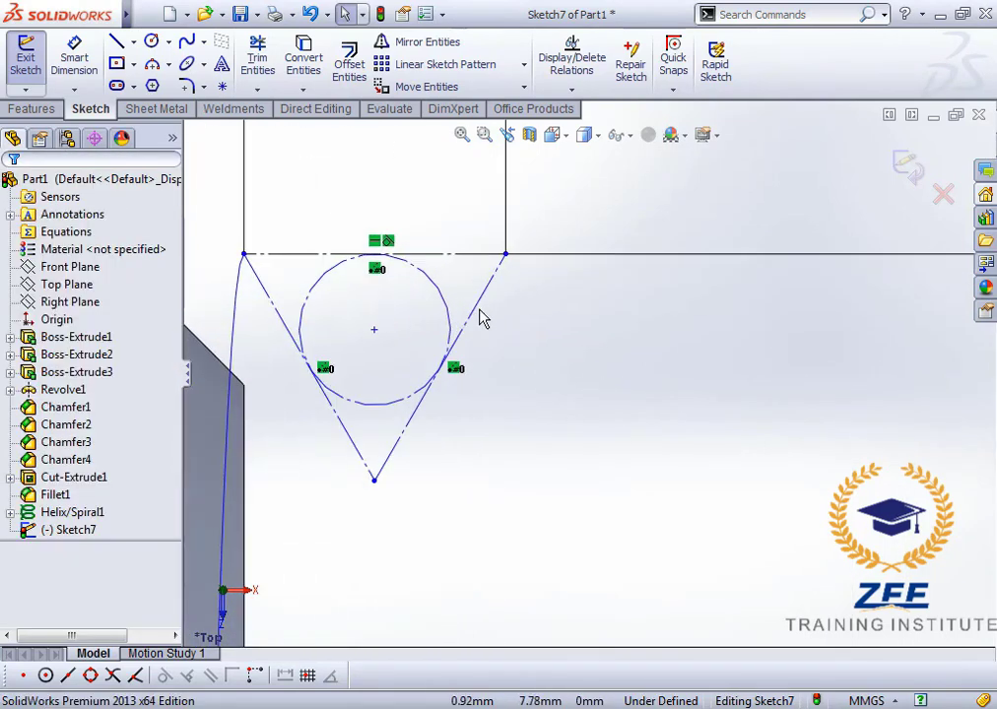
# Sketch a horizontal construction line about 0.24 mm long between the triangle's two slanted sides, just above its lower vertex.
pyautogui.click(135, 46)
pyautogui.click(146, 82)
pyautogui.scroll(-2, 369, 449)
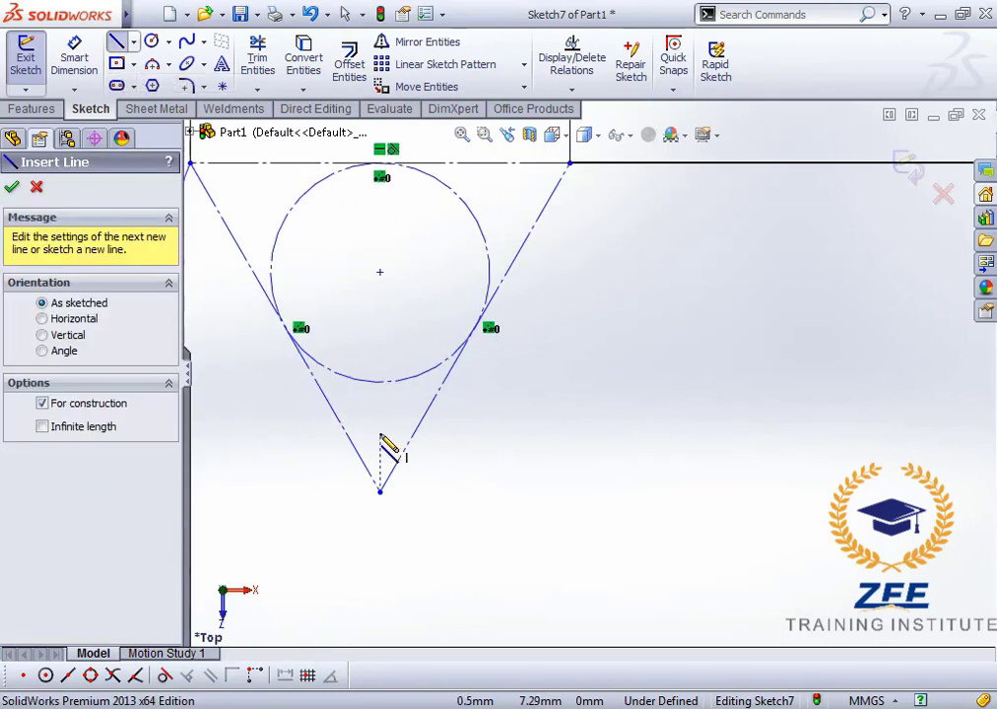
pyautogui.click(335, 415)
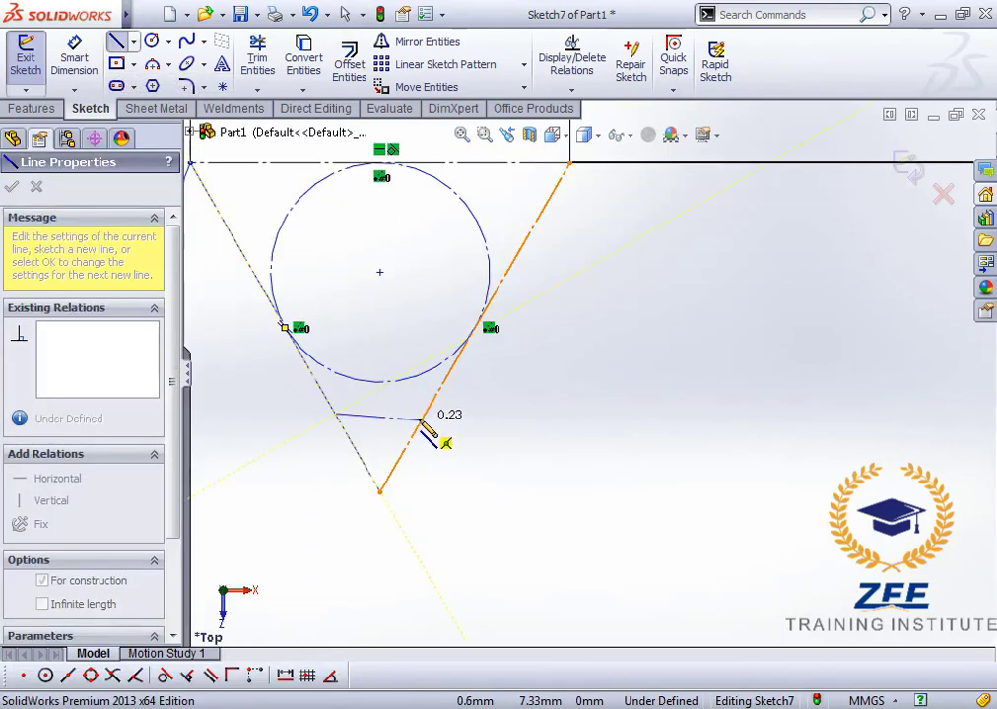
pyautogui.click(428, 414)
pyautogui.press('Escape')
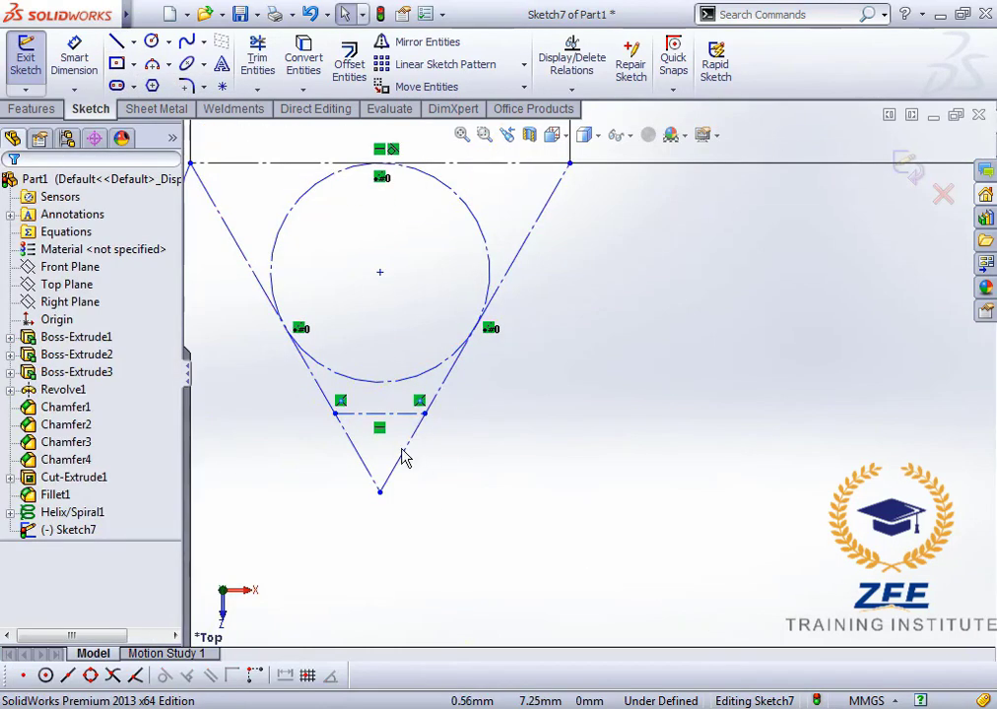
# Dimension the horizontal construction line near the triangle's lower vertex and set its length to 0.25 mm.
pyautogui.click(81, 56)
pyautogui.click(391, 428)
pyautogui.click(392, 527)
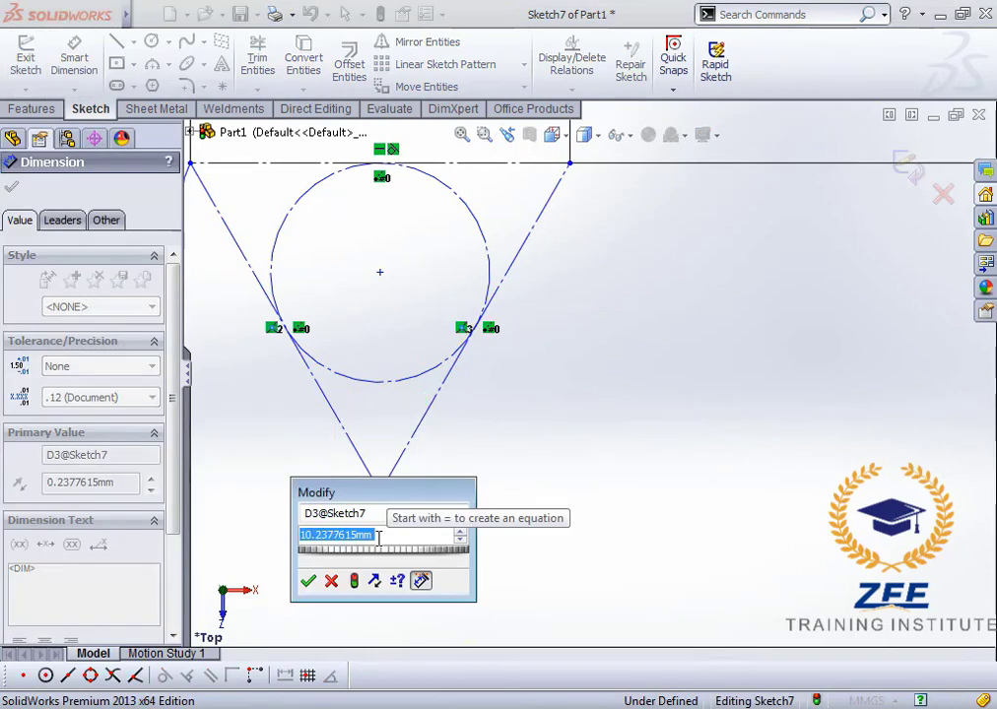
pyautogui.write('.25')
pyautogui.press('Return')
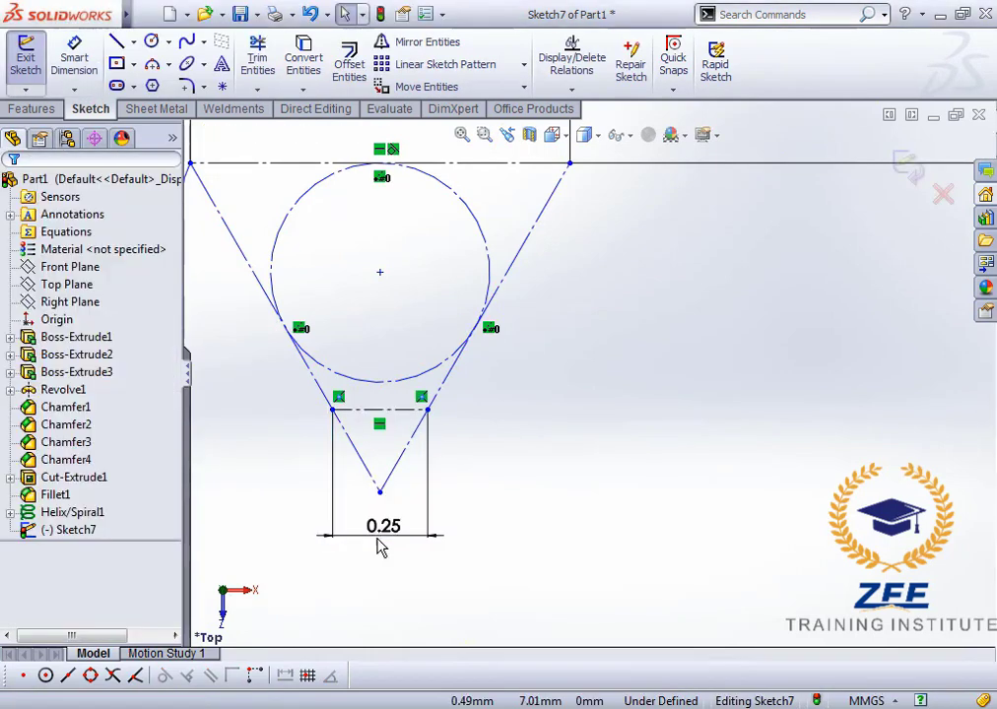
pyautogui.scroll(3, 581, 355)
pyautogui.scroll(-4, 580, 347)
pyautogui.click(82, 61)
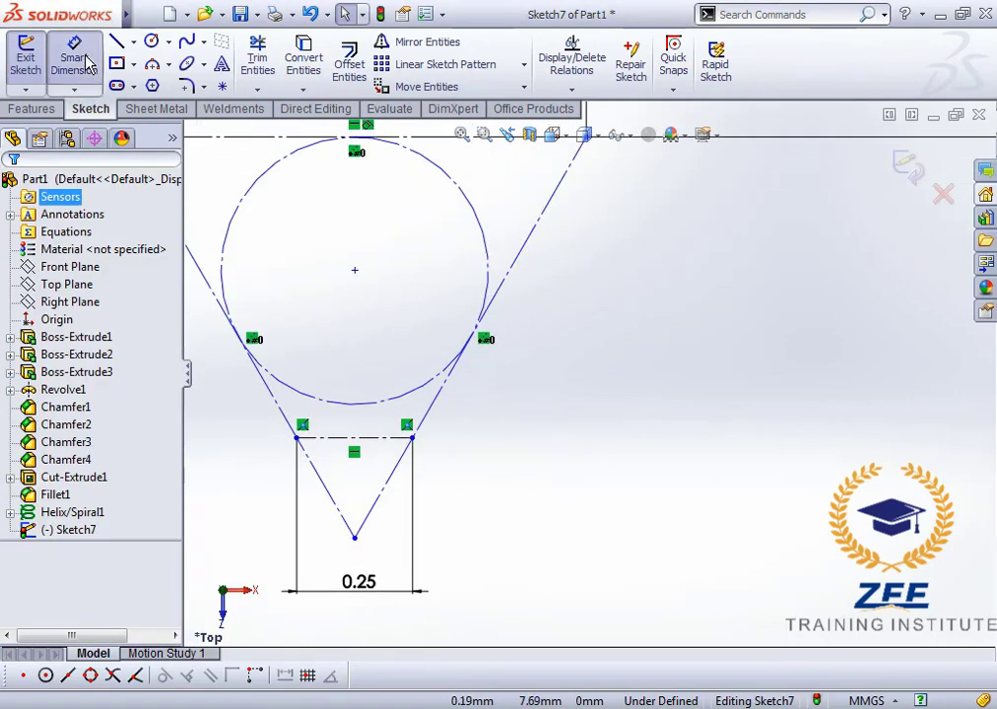
pyautogui.scroll(1, 563, 419)
pyautogui.press('Escape')
# Sketch a vertical construction line downward from the triangle's upper outer corner, ending roughly level with its lower vertex.
pyautogui.scroll(-1, 508, 448)
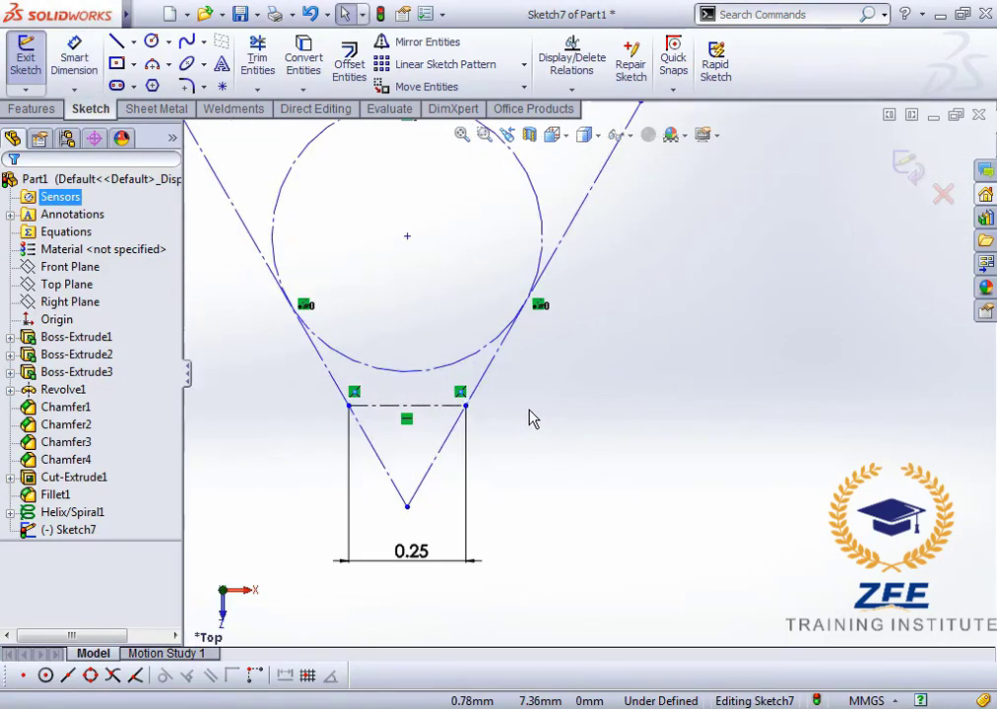
pyautogui.scroll(3, 577, 374)
pyautogui.scroll(-2, 625, 286)
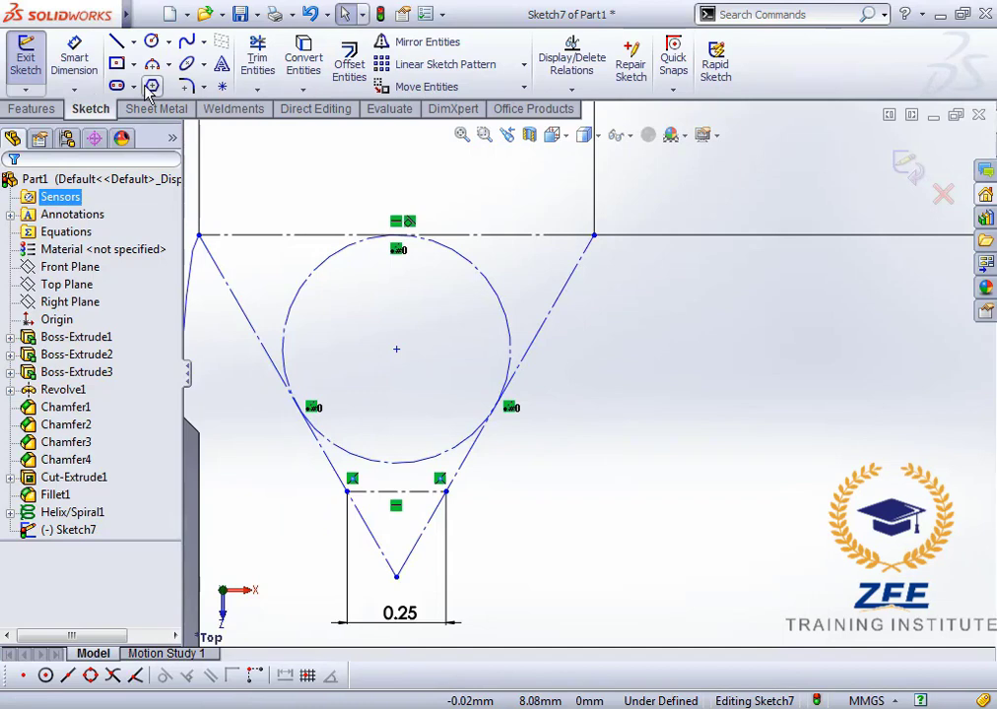
pyautogui.click(116, 42)
pyautogui.click(594, 237)
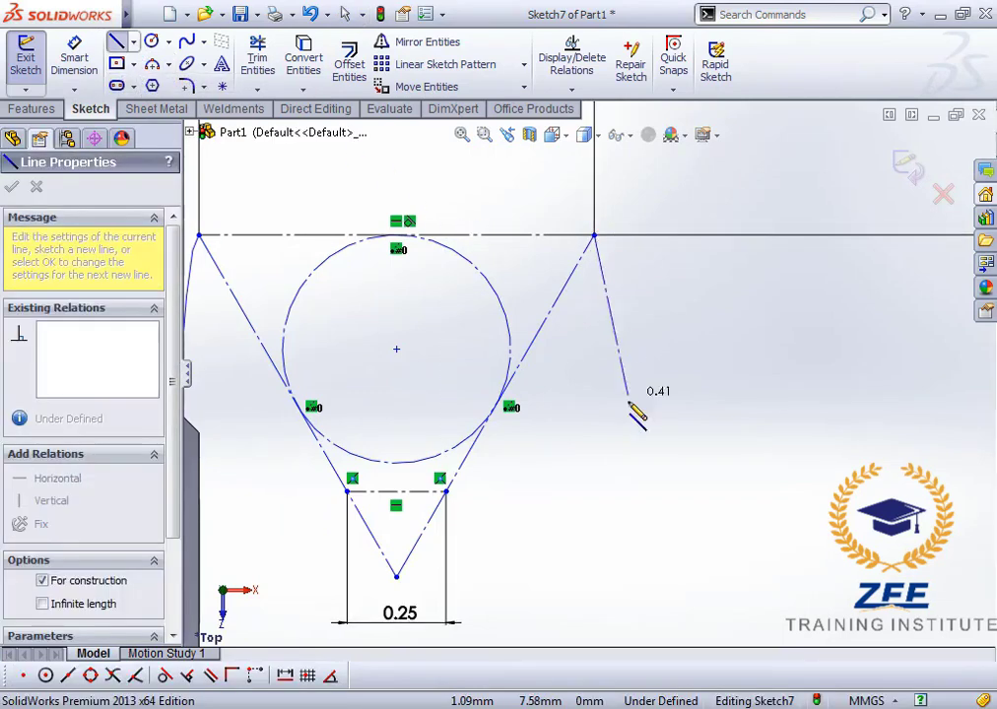
pyautogui.click(595, 537)
pyautogui.press('Escape')
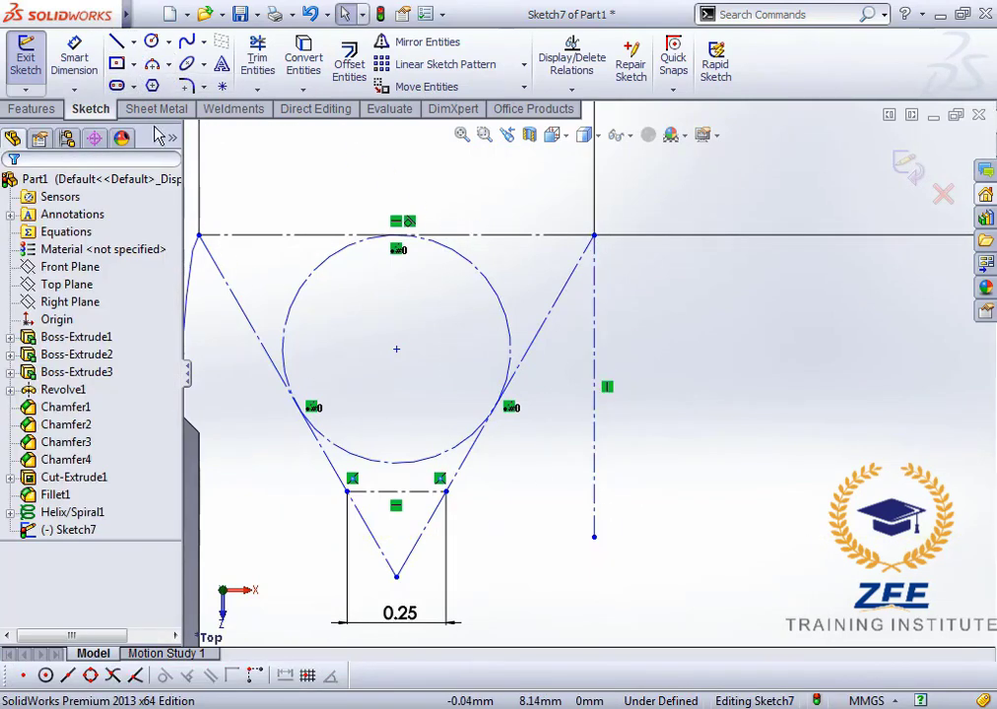
# Sketch a horizontal construction line about 0.09 mm long from the triangle's outer slanted side to the vertical construction line.
pyautogui.click(116, 42)
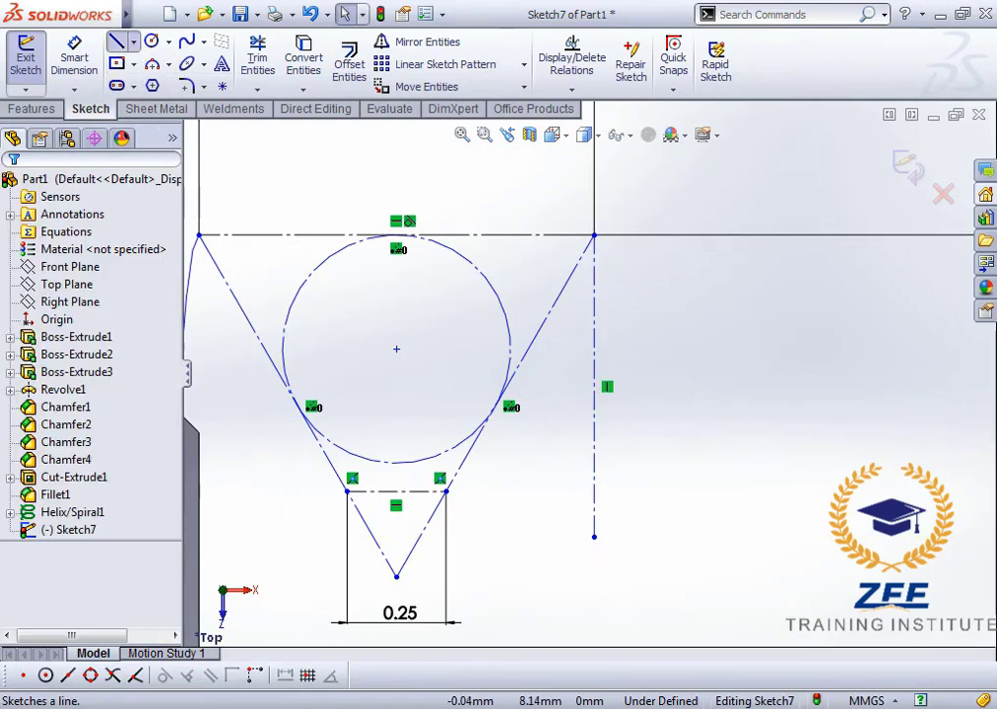
pyautogui.click(558, 297)
pyautogui.click(595, 300)
pyautogui.press('Escape')
# Dimension the short horizontal line beside the triangle, try a length of 1.25 mm, and undo that value.
pyautogui.scroll(3, 590, 374)
pyautogui.scroll(-2, 527, 465)
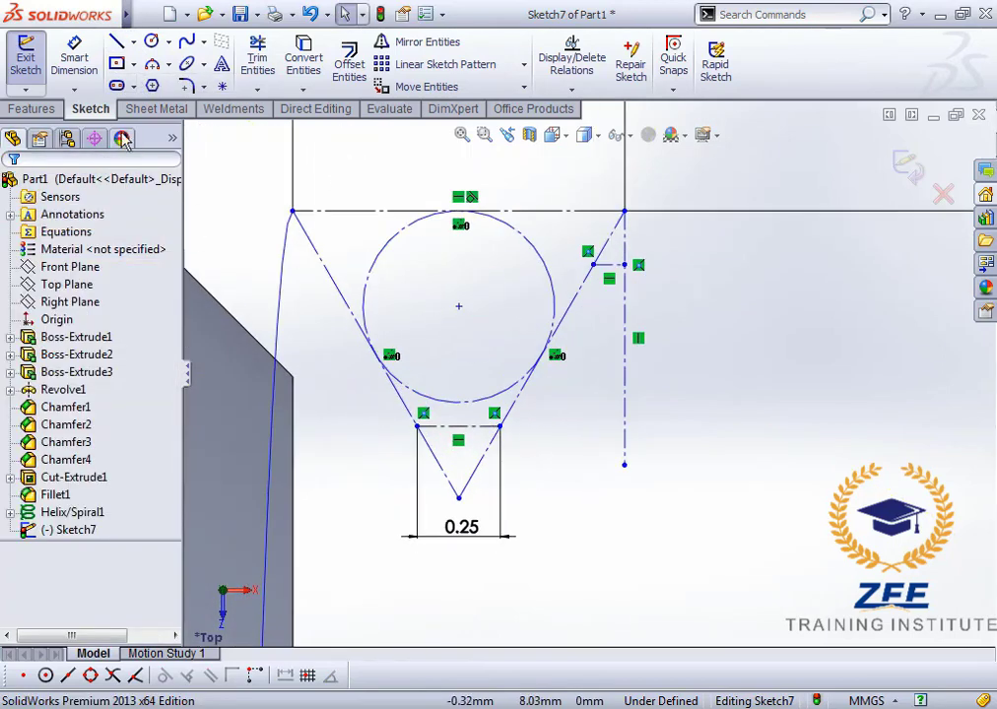
pyautogui.click(74, 58)
pyautogui.click(611, 271)
pyautogui.click(641, 306)
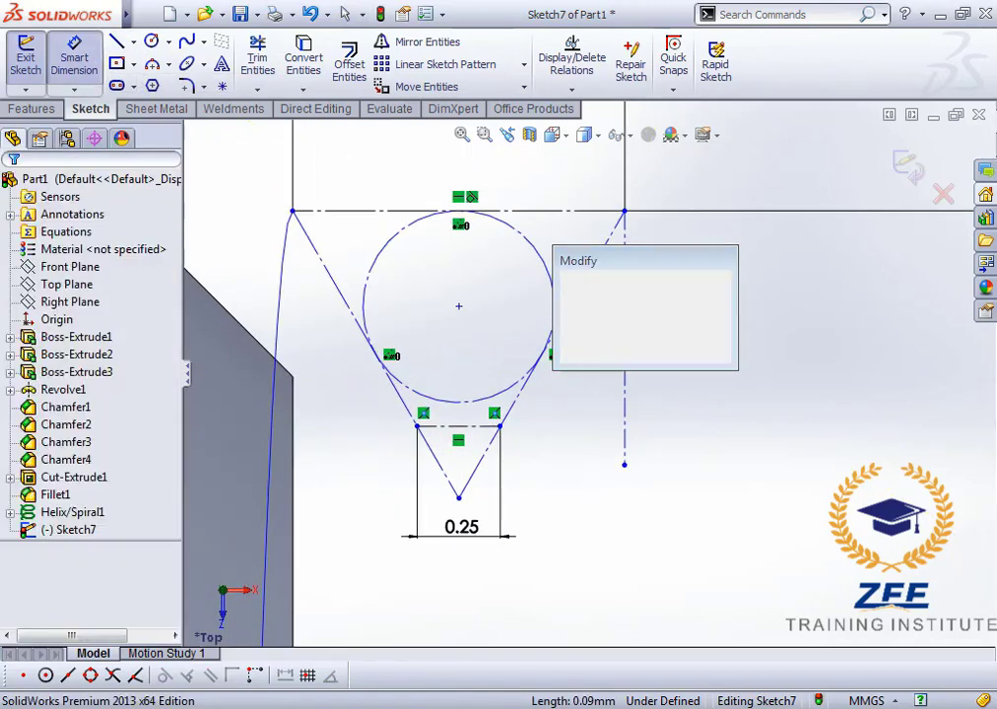
pyautogui.write('1.25')
pyautogui.press('Return')
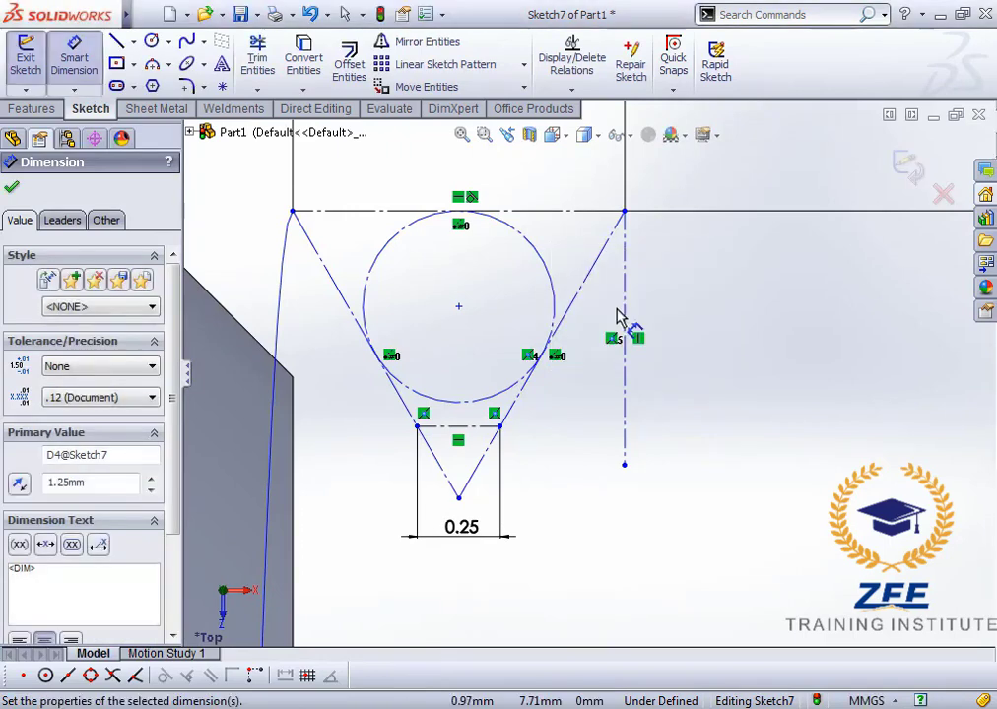
pyautogui.press('Escape')
pyautogui.scroll(-3, 640, 320)
pyautogui.scroll(1, 632, 345)
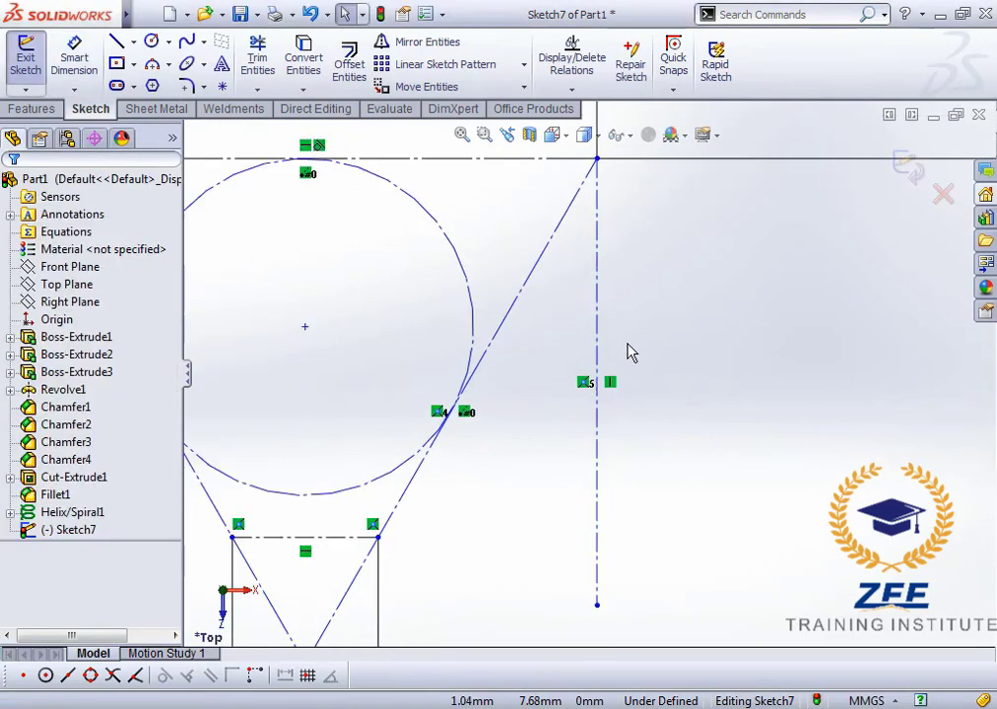
pyautogui.hotkey('ctrl', 'z')
# Set the length of the short horizontal line beside the triangle to 0.125 mm.
pyautogui.doubleClick(638, 320)
pyautogui.press('BackSpace')
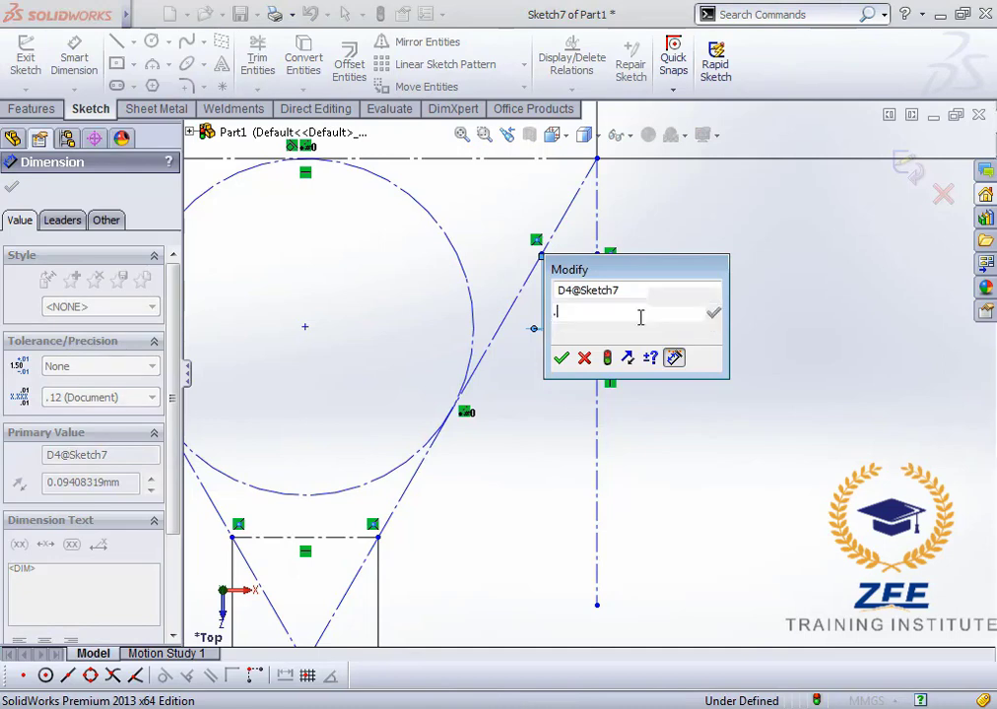
pyautogui.write('.125')
pyautogui.press('Return')
pyautogui.press('Escape')
# Sketch a vertical centerline from the midpoint of the triangle's upper edge to its lower vertex.
pyautogui.scroll(1, 662, 355)
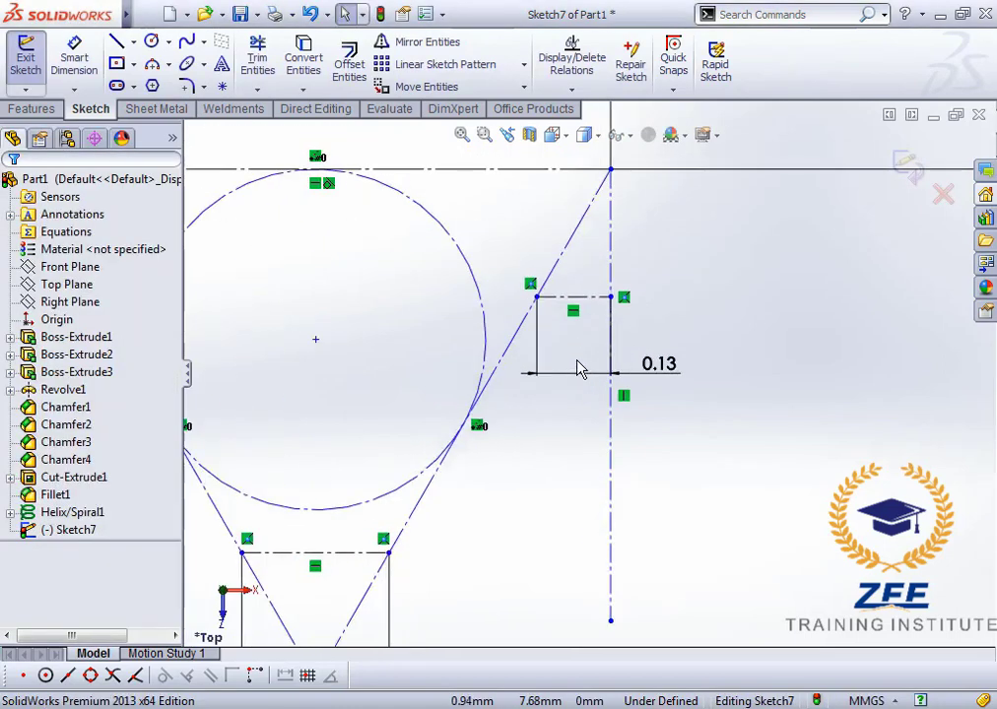
pyautogui.scroll(-2, 663, 410)
pyautogui.scroll(1, 663, 405)
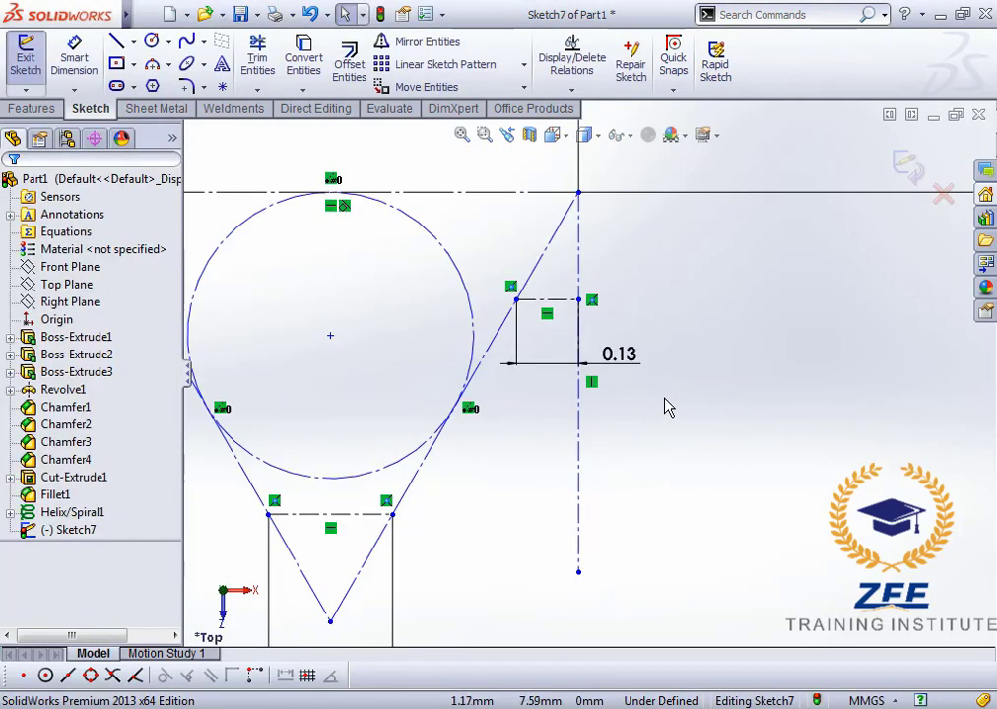
pyautogui.scroll(1, 661, 416)
pyautogui.scroll(-1, 430, 437)
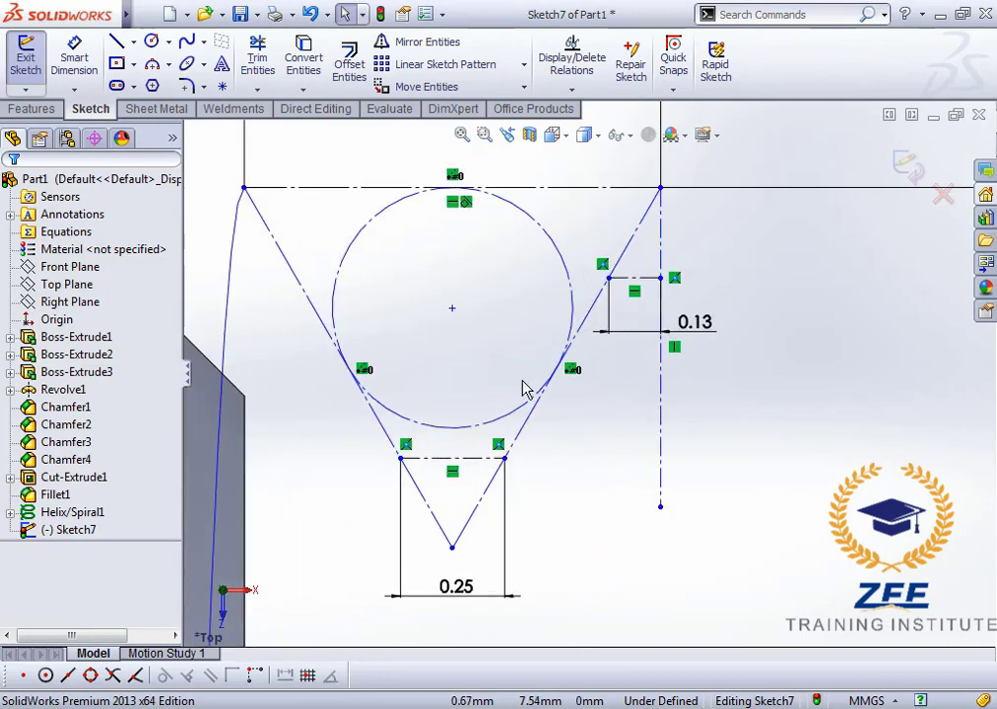
pyautogui.click(135, 43)
pyautogui.click(141, 79)
pyautogui.click(453, 187)
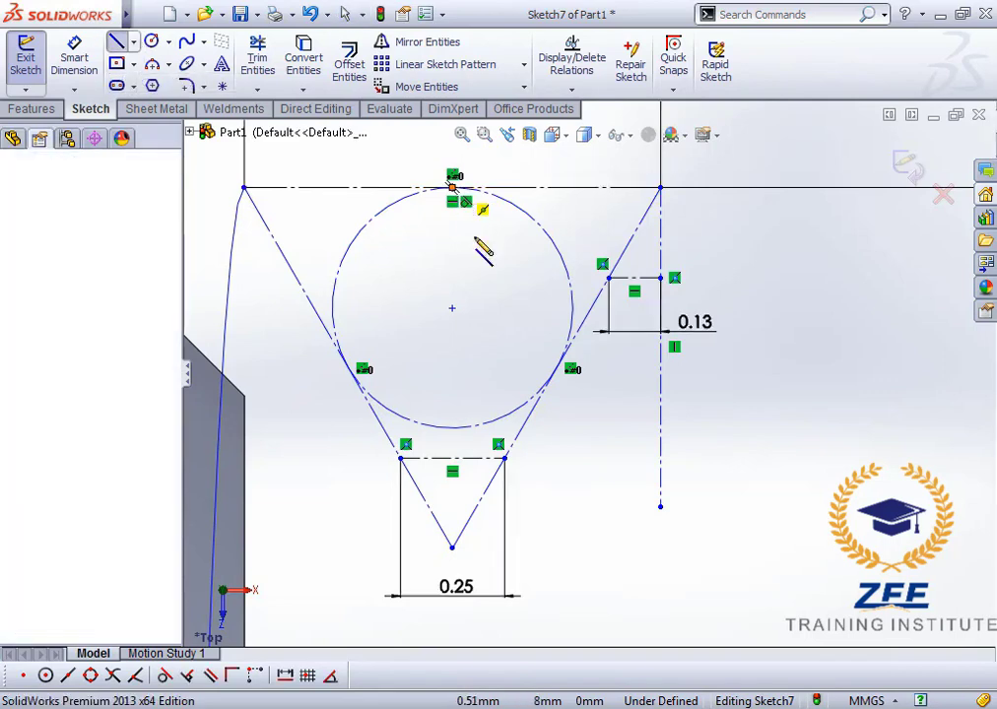
pyautogui.click(453, 547)
pyautogui.press('Escape')
pyautogui.scroll(-3, 591, 229)
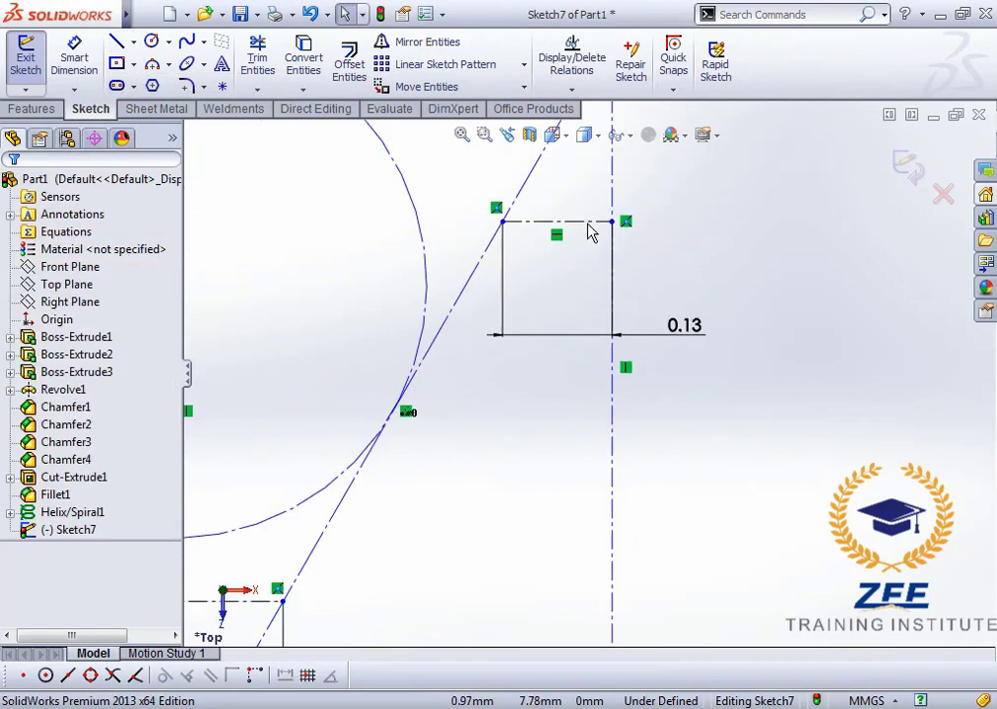
pyautogui.scroll(2, 574, 305)
pyautogui.scroll(-3, 598, 264)
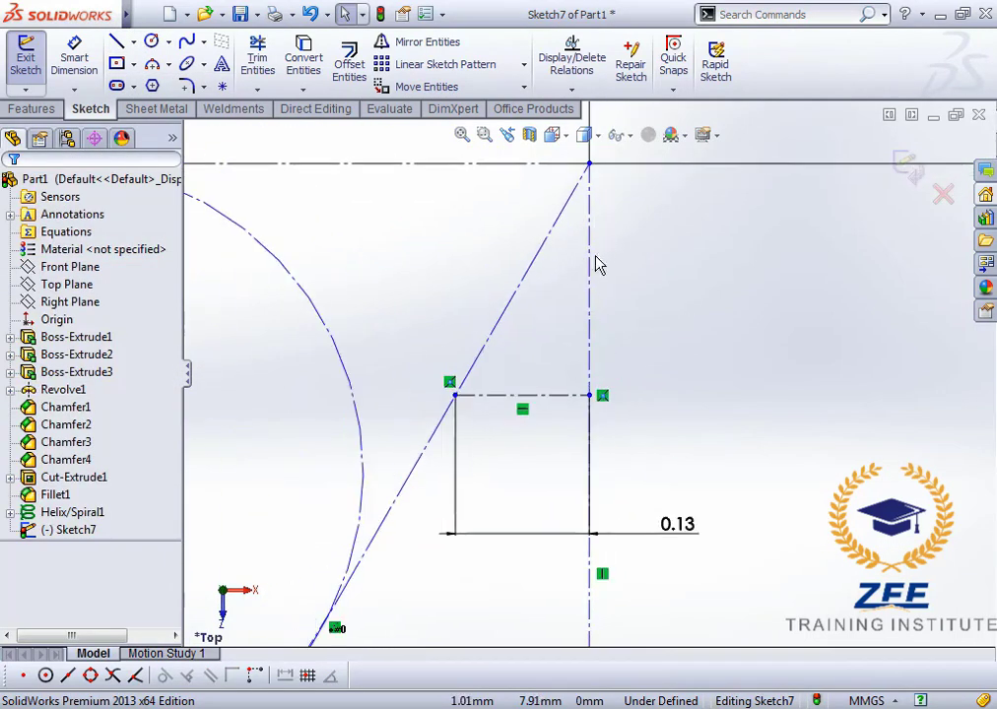
pyautogui.click(116, 41)
pyautogui.press('Escape')
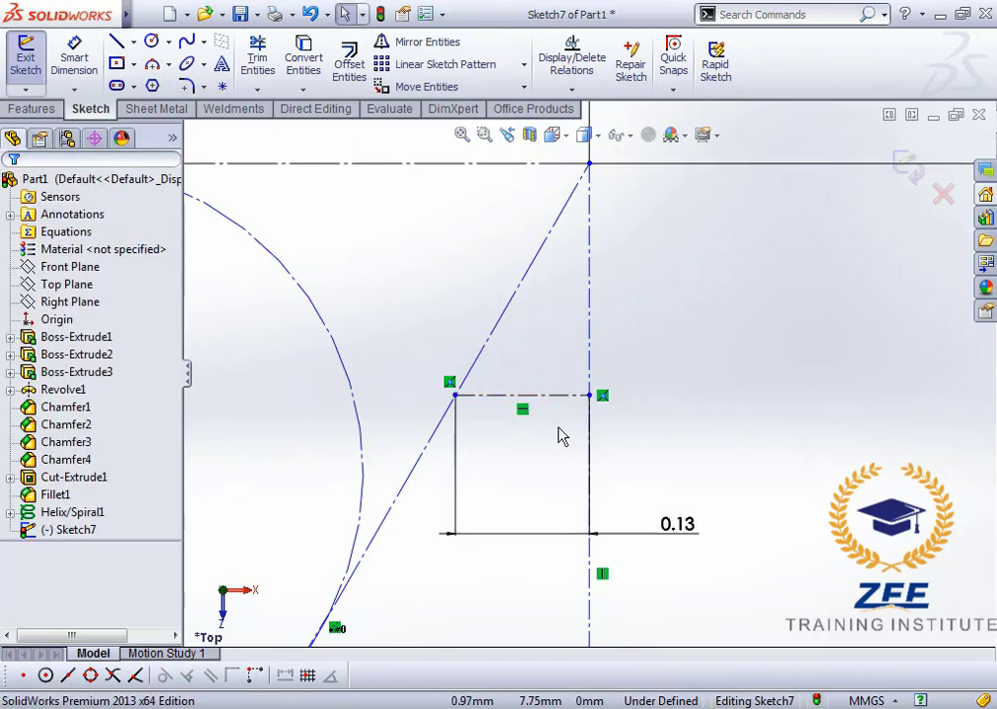
# Mirror the 0.125 mm horizontal construction line about the triangle's vertical centerline, keeping the original.
pyautogui.scroll(4, 596, 479)
pyautogui.scroll(-3, 535, 418)
pyautogui.scroll(2, 532, 423)
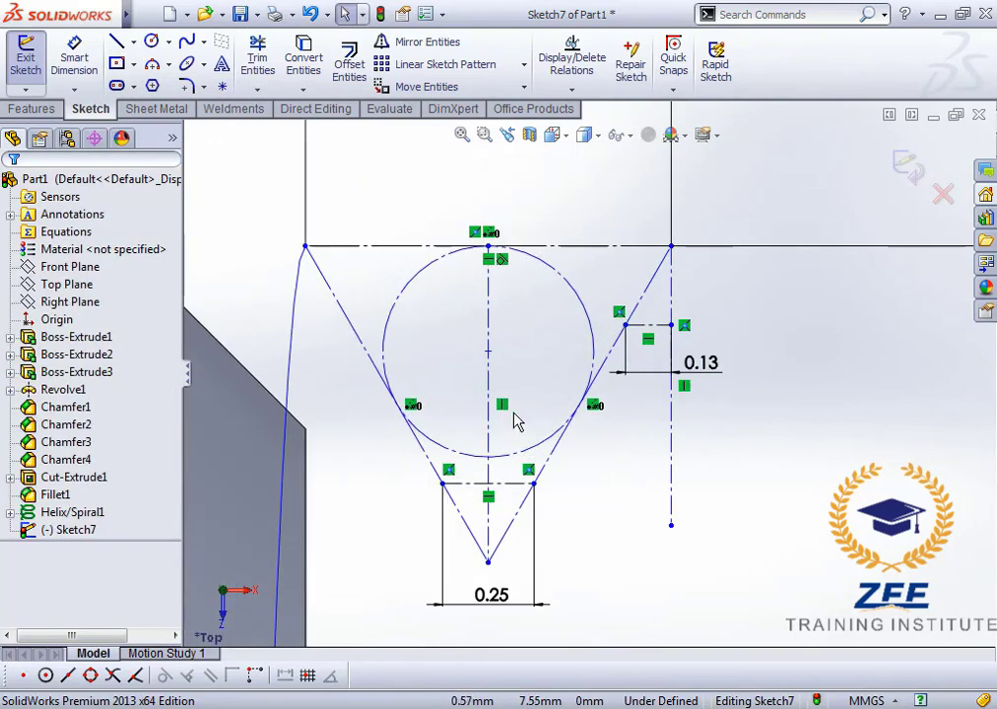
pyautogui.click(418, 41)
pyautogui.moveTo(596, 279); pyautogui.dragTo(686, 343)
pyautogui.click(135, 440)
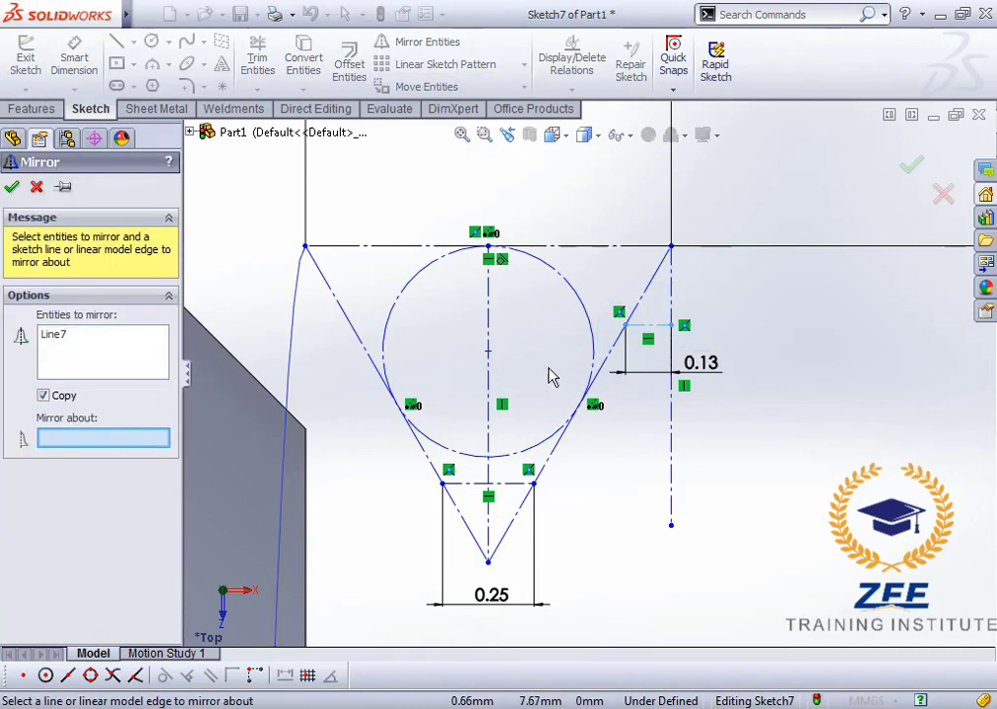
pyautogui.click(490, 312)
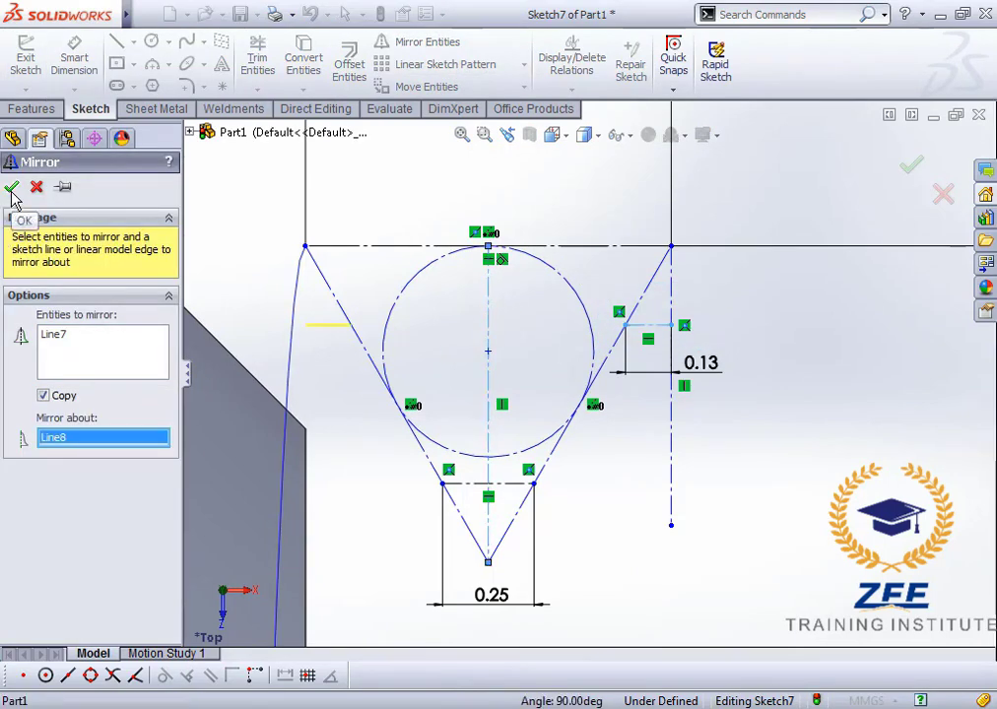
pyautogui.click(11, 188)
# Sketch a three-point arc of about 0.17 mm radius between the ends of the 0.25 mm line, bulging toward the lower vertex.
pyautogui.scroll(2, 574, 478)
pyautogui.scroll(-2, 543, 400)
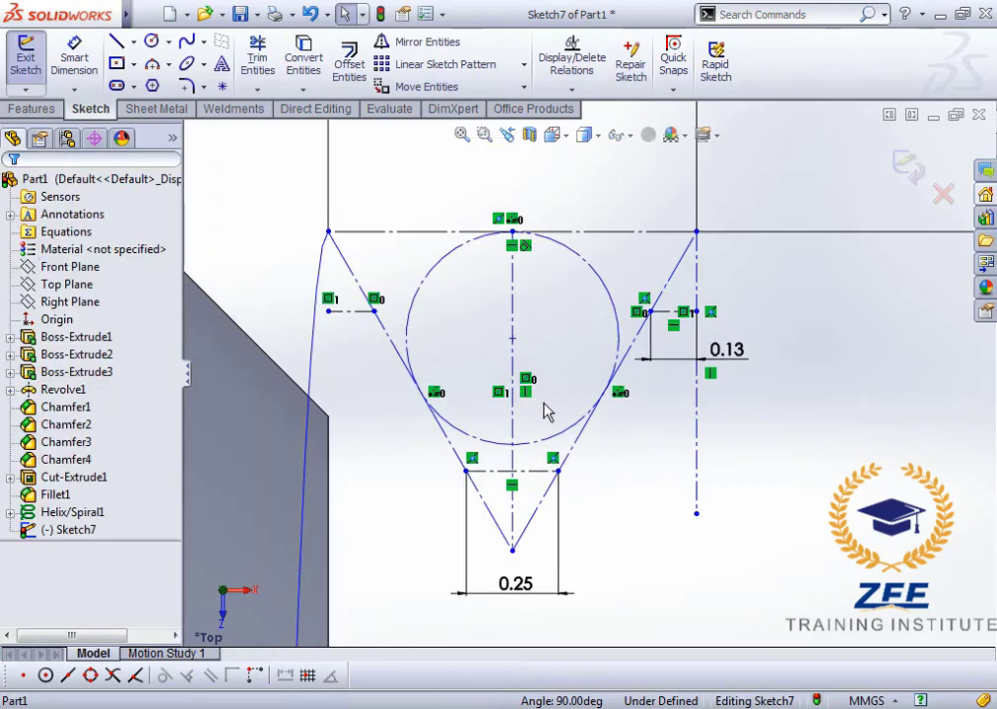
pyautogui.scroll(-2, 569, 443)
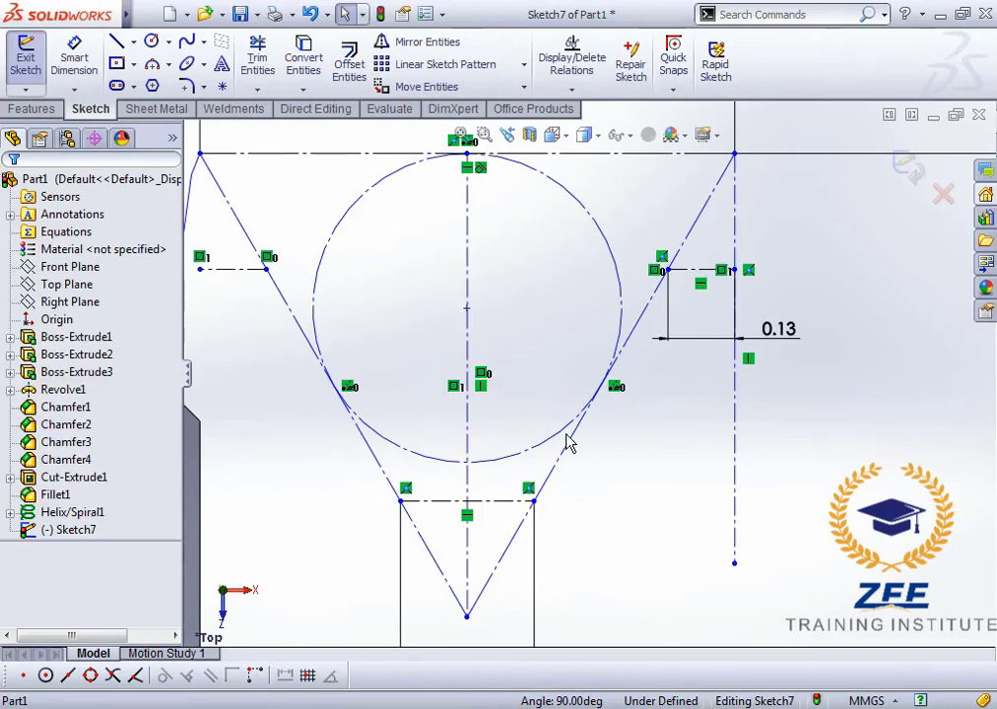
pyautogui.click(152, 64)
pyautogui.scroll(2, 589, 377)
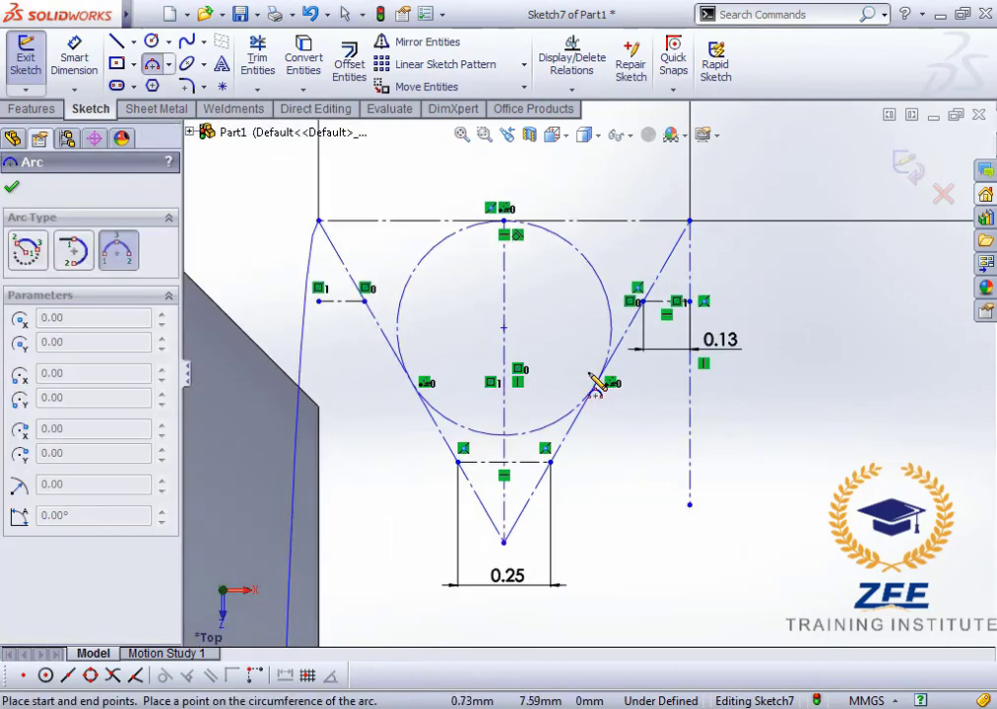
pyautogui.scroll(-4, 550, 473)
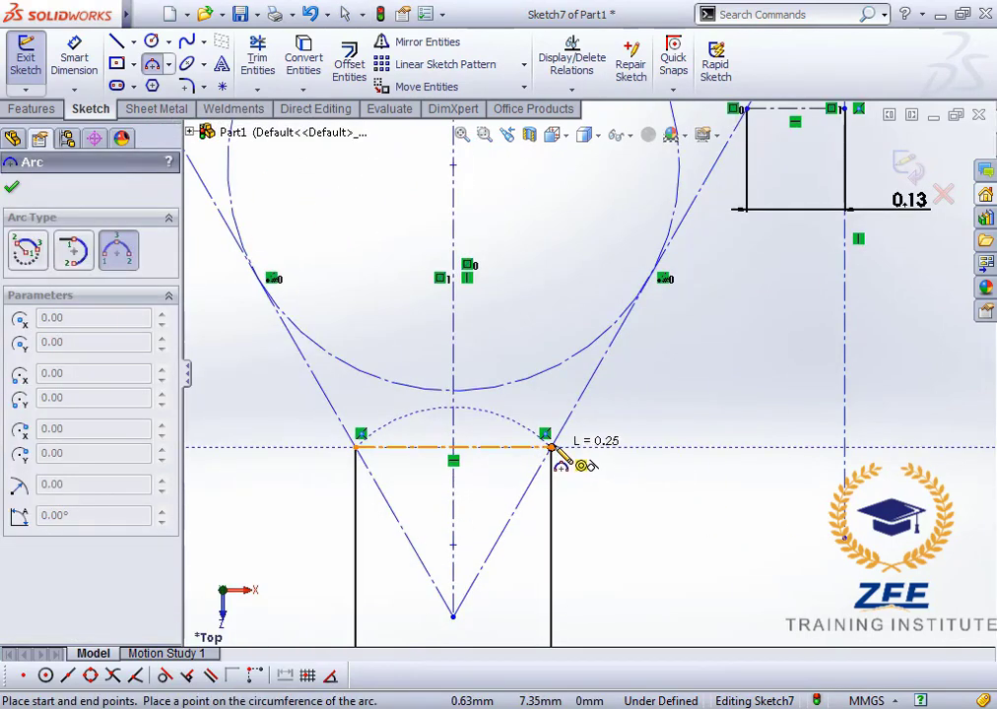
pyautogui.click(472, 494)
pyautogui.press('Escape')
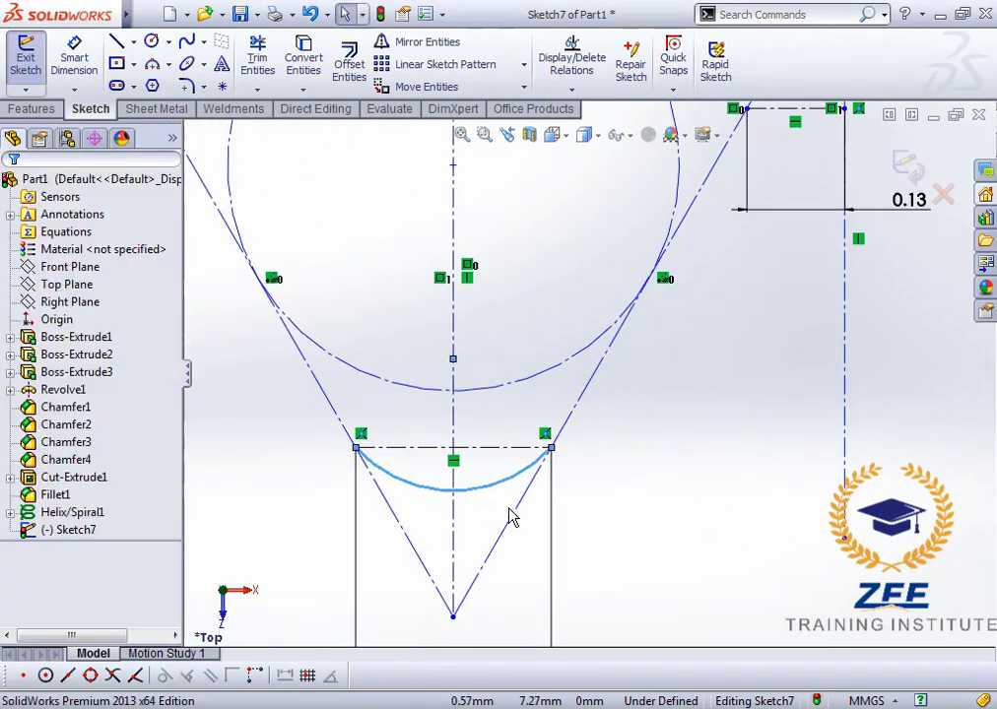
# Add a tangent relation between the arc near the lower vertex and the triangle's outer slanted side.
pyautogui.scroll(-3, 507, 516)
pyautogui.click(528, 421)
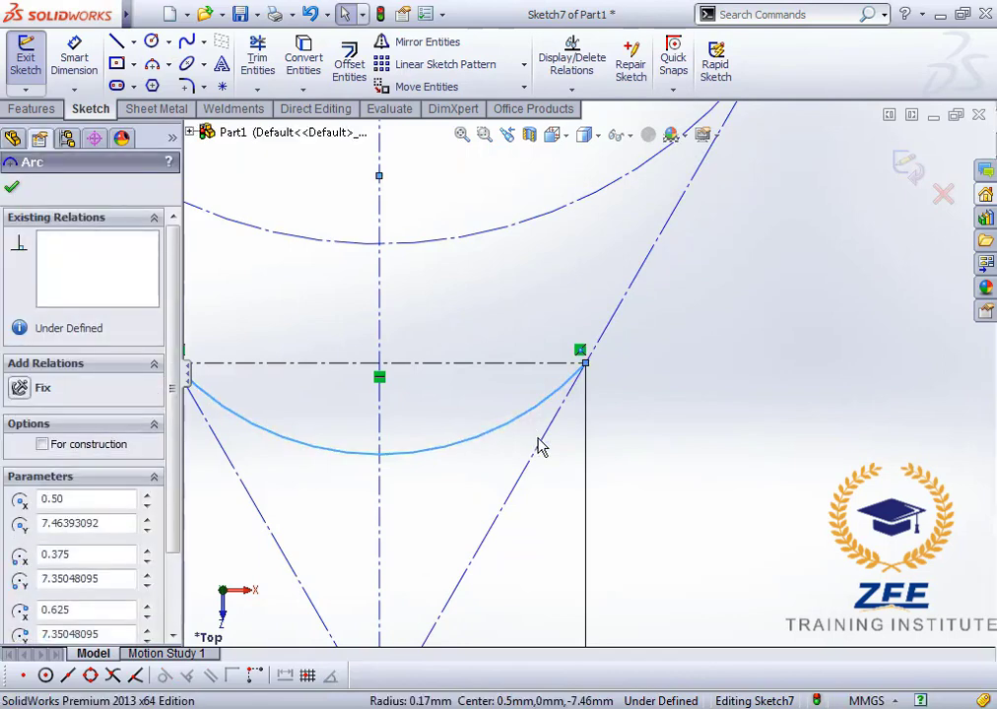
pyautogui.keyDown('ctrl'); pyautogui.click(540, 446); pyautogui.keyUp('ctrl')
pyautogui.click(53, 504)
pyautogui.click(721, 466)
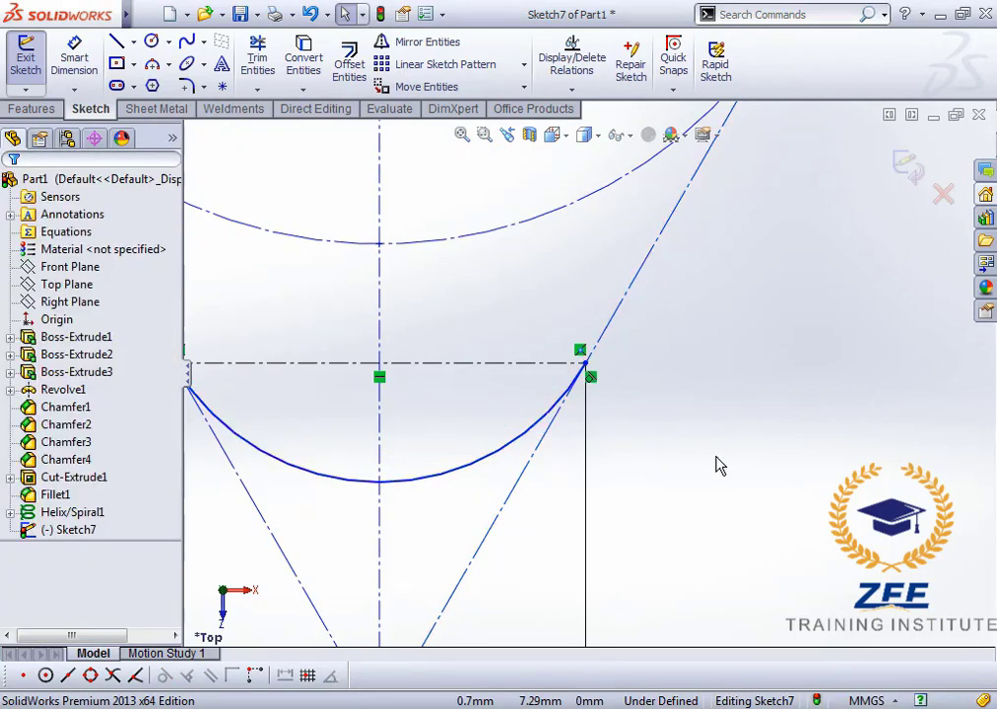
# Sketch solid lines from the arc's outer end up the slanted side, across the 0.13 mm step and up to the triangle's upper corner.
pyautogui.scroll(5, 689, 414)
pyautogui.scroll(-2, 674, 282)
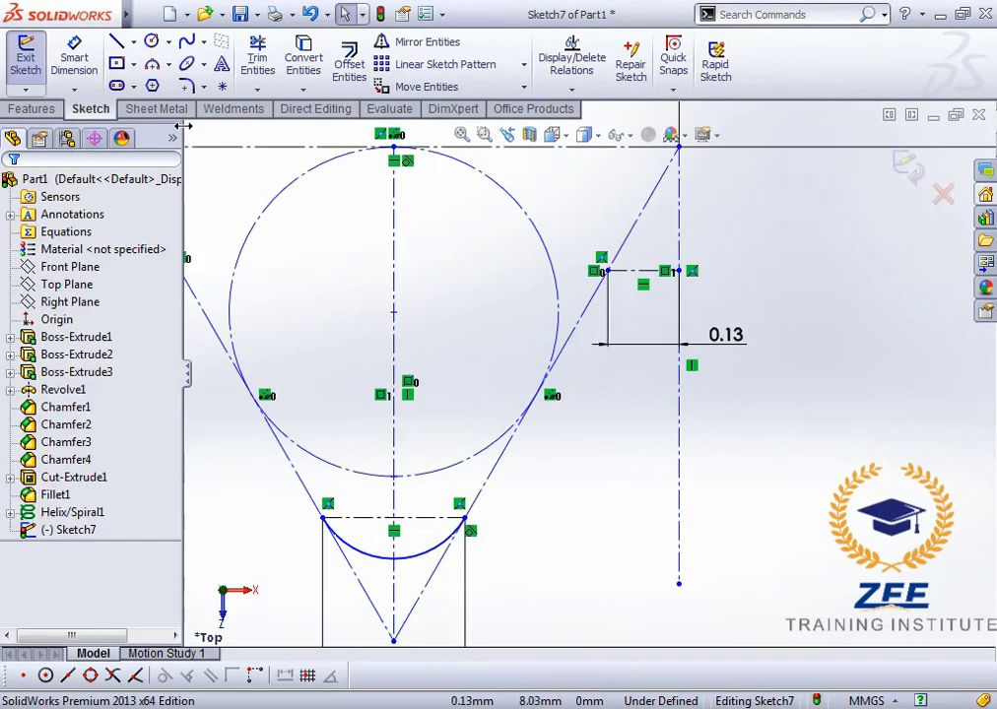
pyautogui.click(123, 46)
pyautogui.scroll(2, 542, 515)
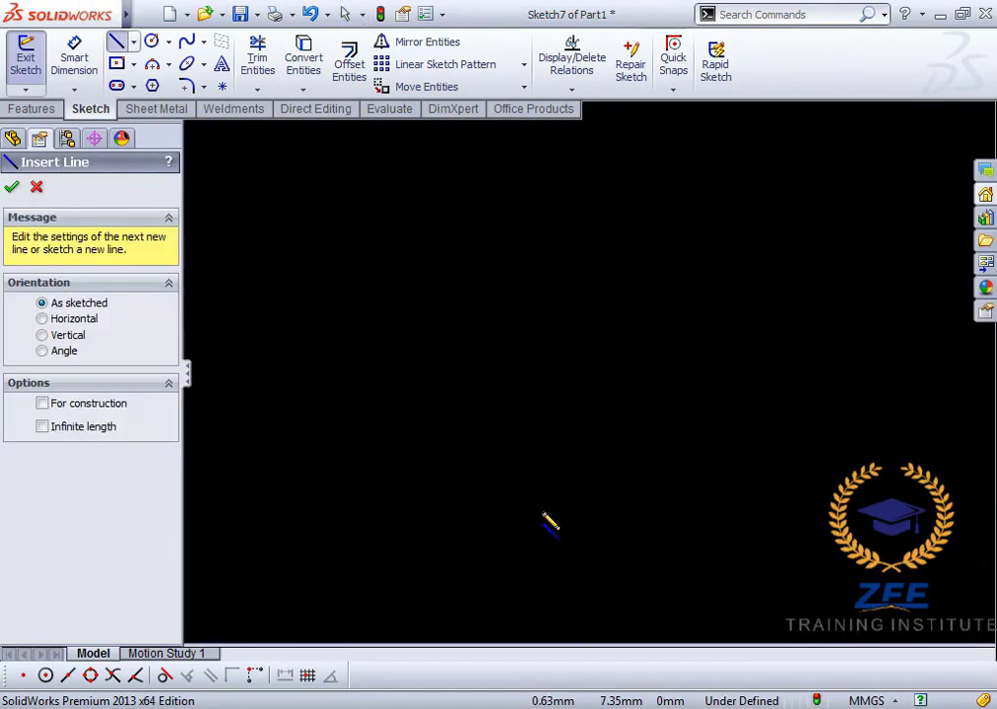
pyautogui.click(539, 513)
pyautogui.scroll(-2, 710, 323)
pyautogui.click(623, 319)
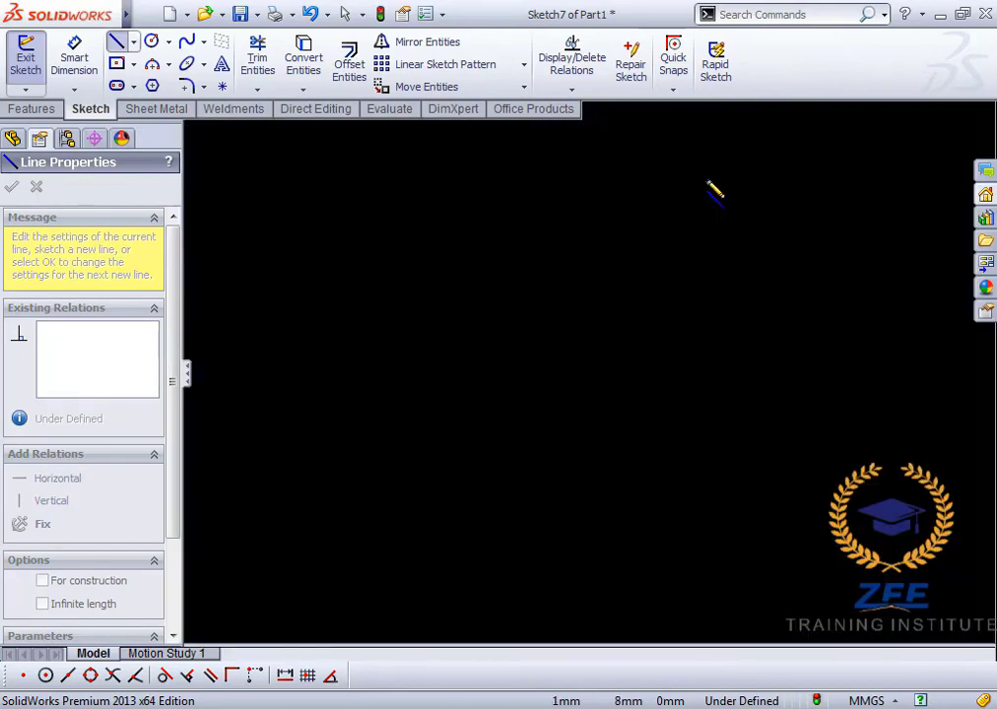
pyautogui.click(684, 214)
# Complete the solid profile along the upper edge and down the opposite stepped and slanted side to the arc, and exit the sketch.
pyautogui.scroll(1, 817, 323)
pyautogui.scroll(-1, 374, 294)
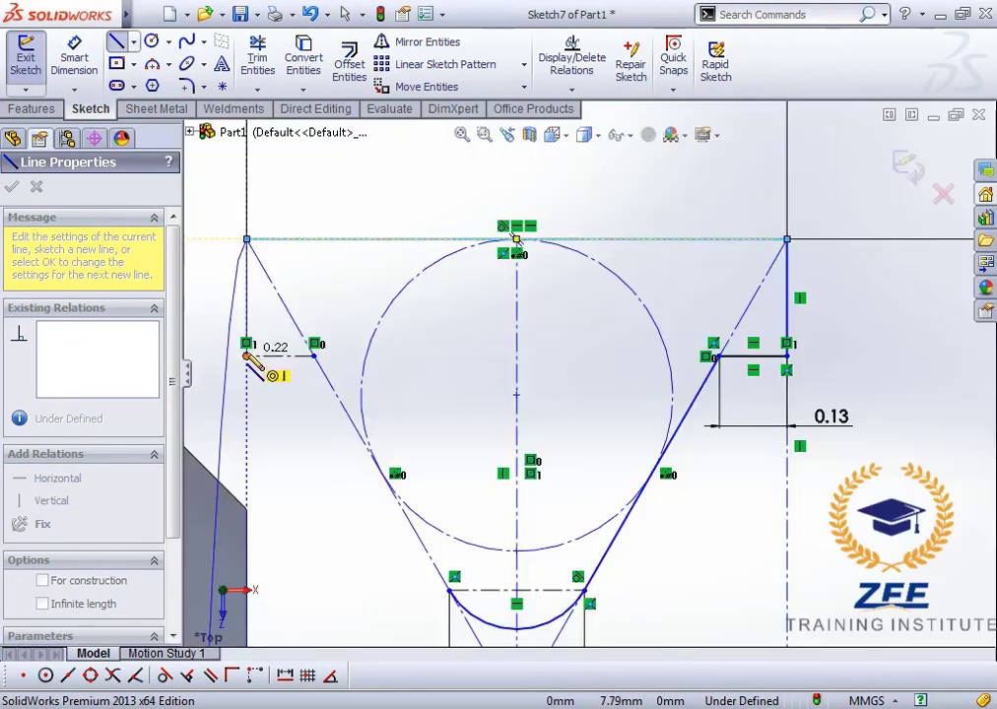
pyautogui.click(253, 358)
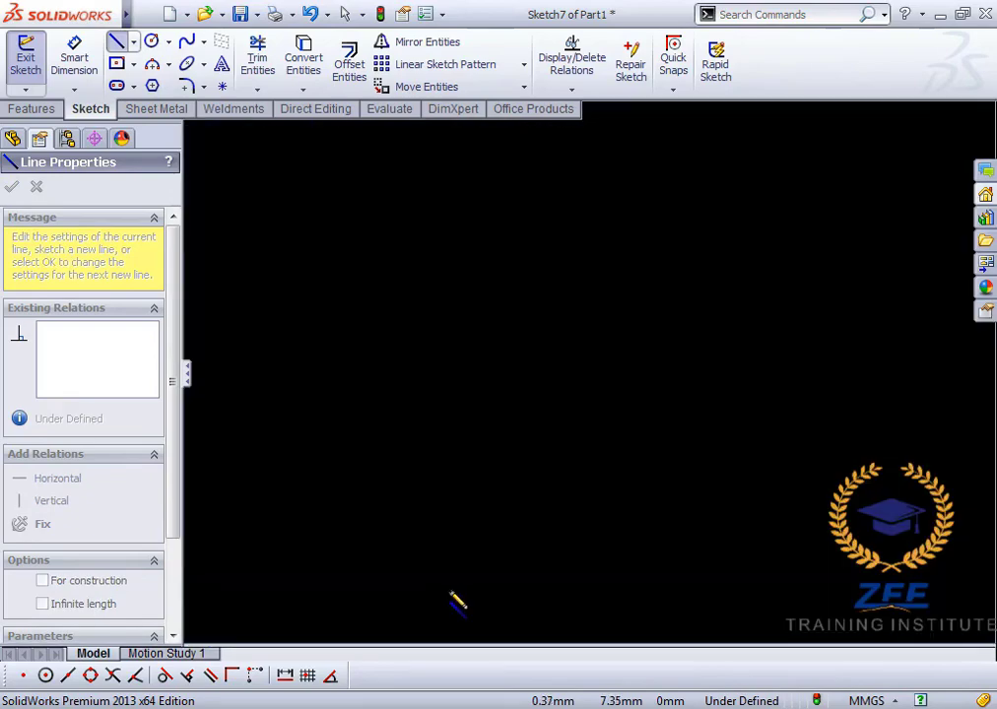
pyautogui.press('Escape')
pyautogui.scroll(2, 558, 439)
pyautogui.scroll(1, 597, 449)
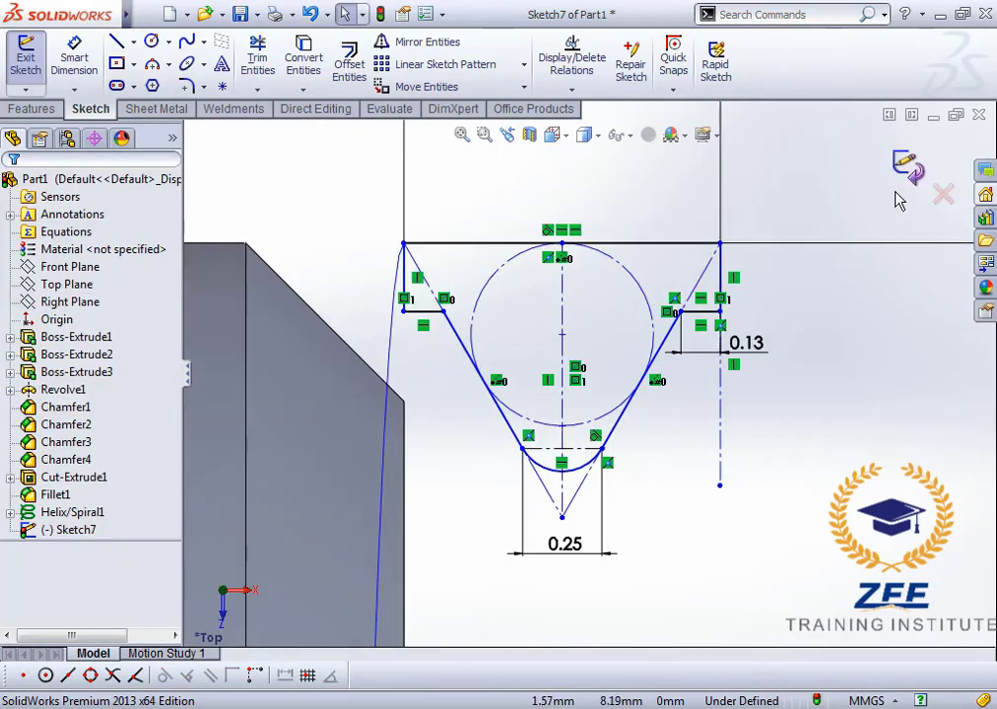
pyautogui.scroll(1, 741, 301)
pyautogui.click(906, 164)
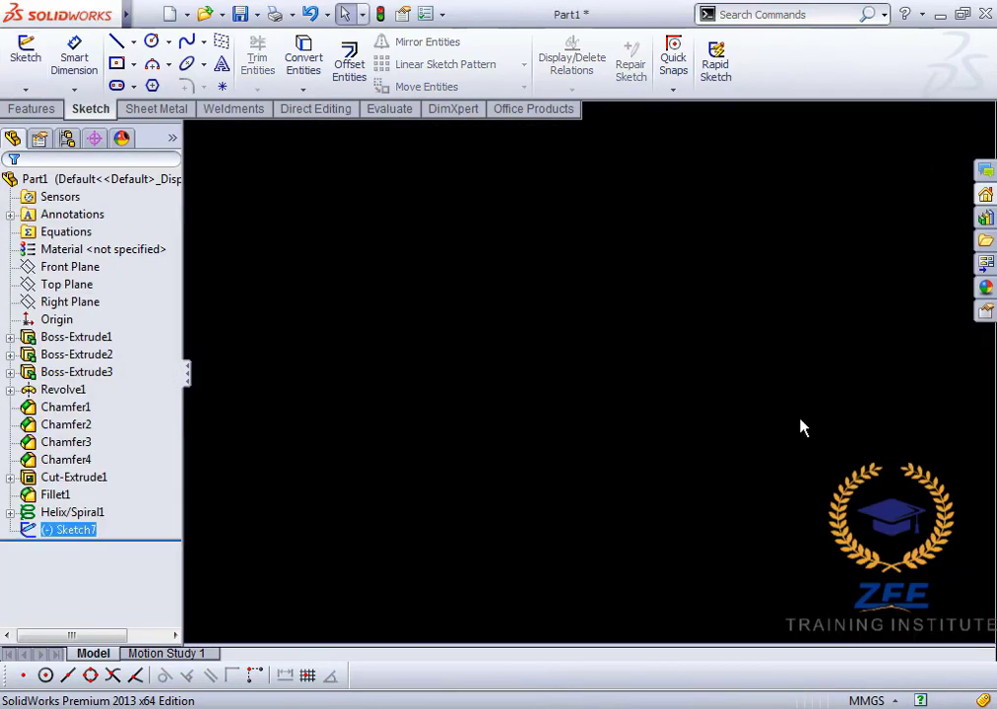
# Cut the thread with a Swept Cut, using Sketch7 as the profile and Helix/Spiral1 as the path.
pyautogui.moveTo(585, 361); pyautogui.dragTo(643, 359, button='middle')
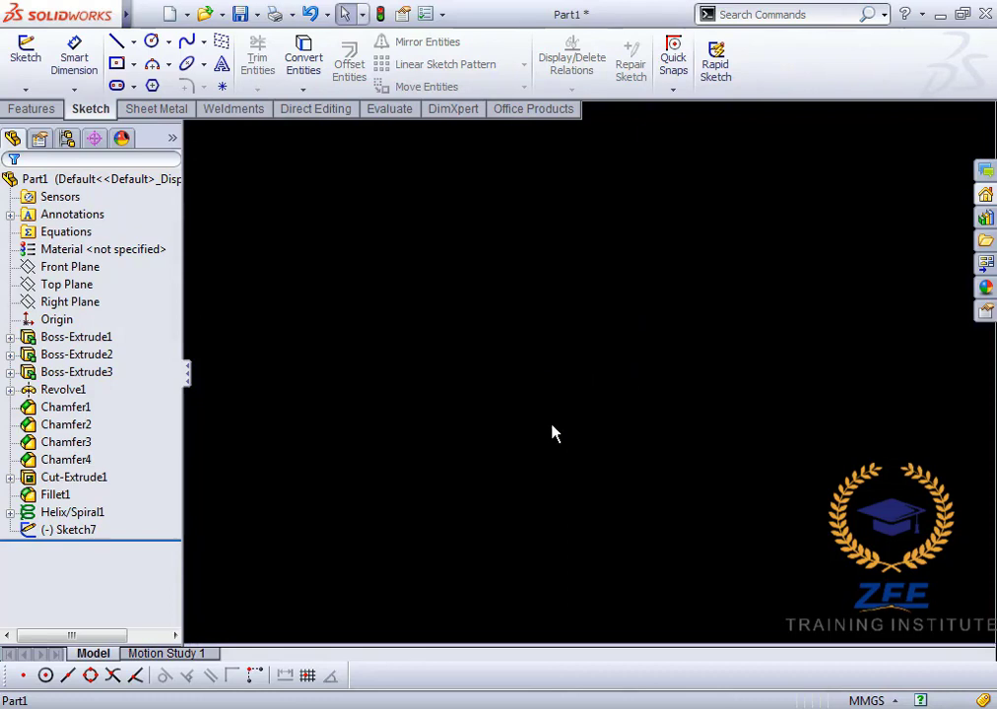
pyautogui.moveTo(611, 400); pyautogui.dragTo(638, 333, button='middle')
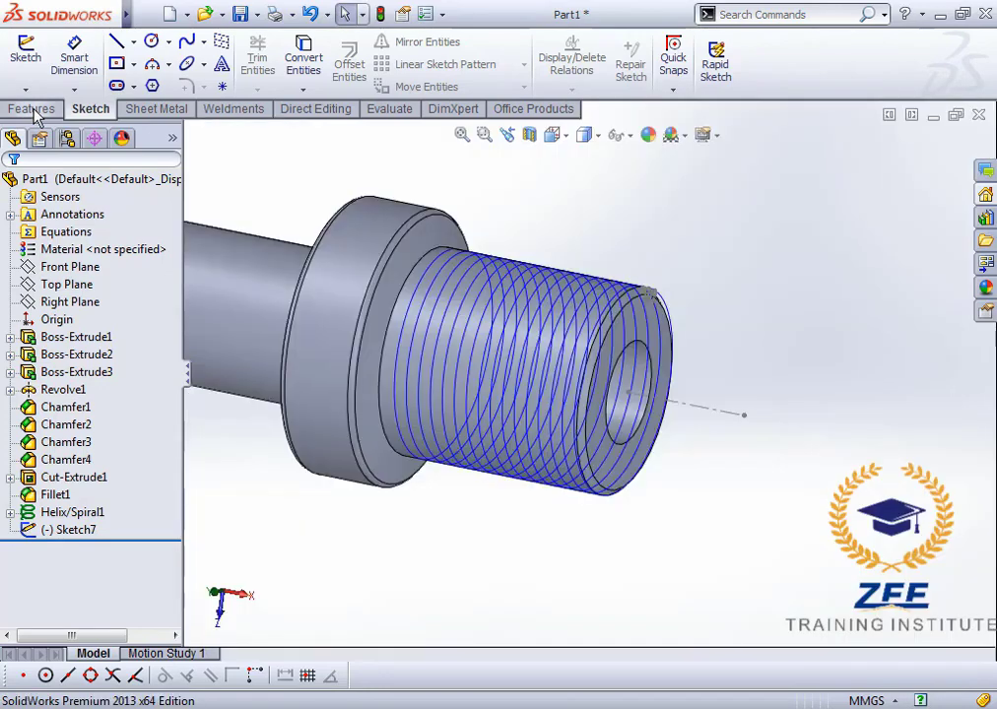
pyautogui.click(32, 109)
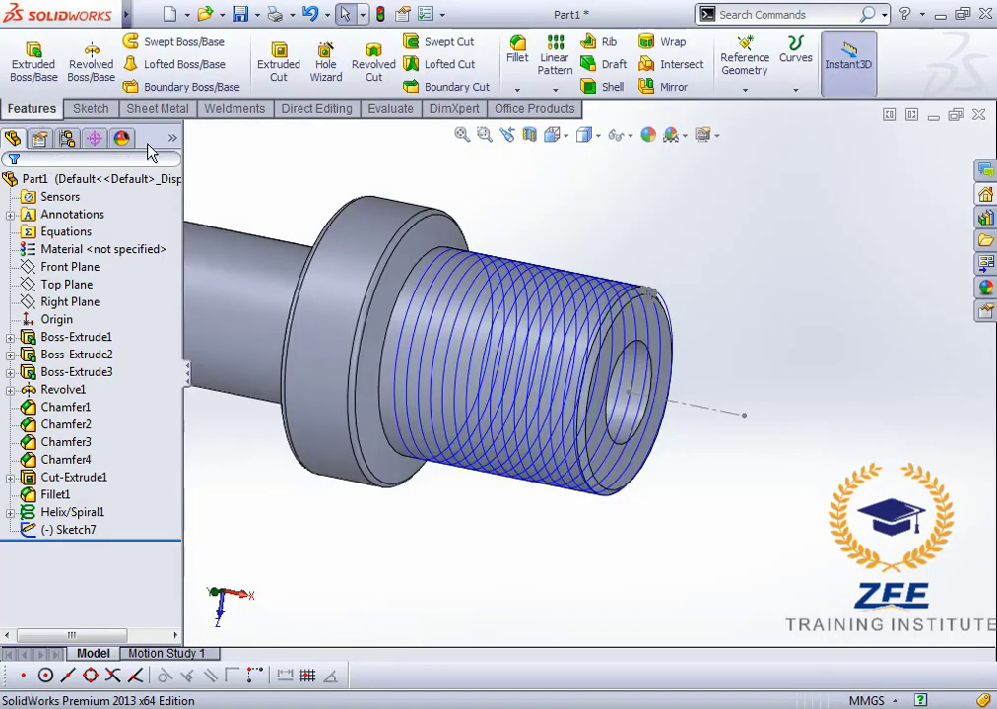
pyautogui.click(446, 42)
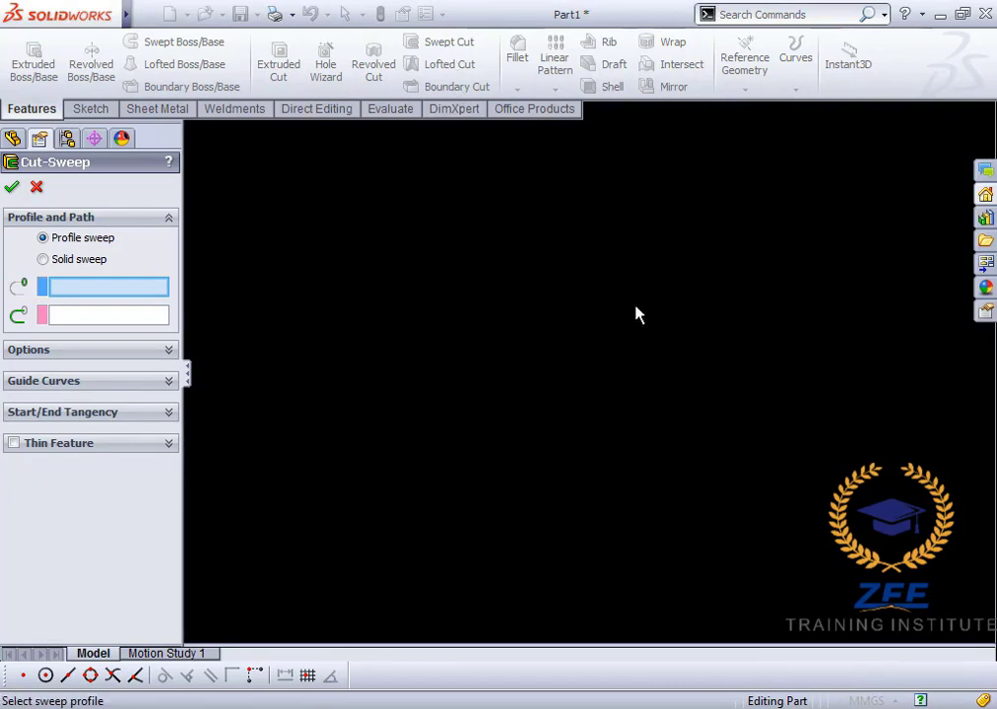
pyautogui.press('Escape')
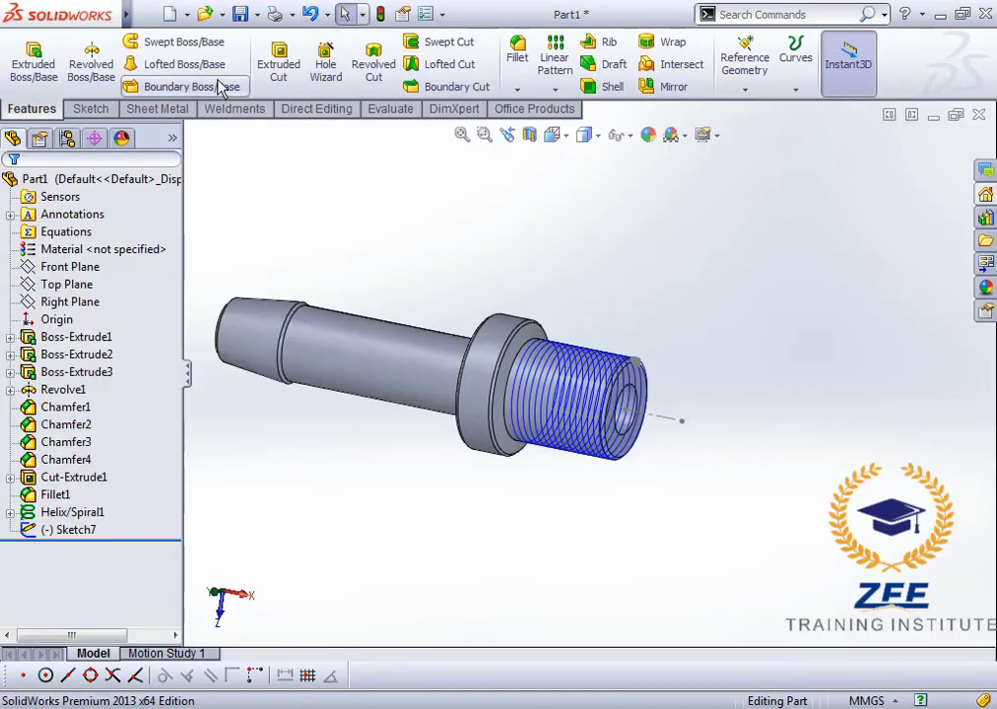
pyautogui.click(449, 46)
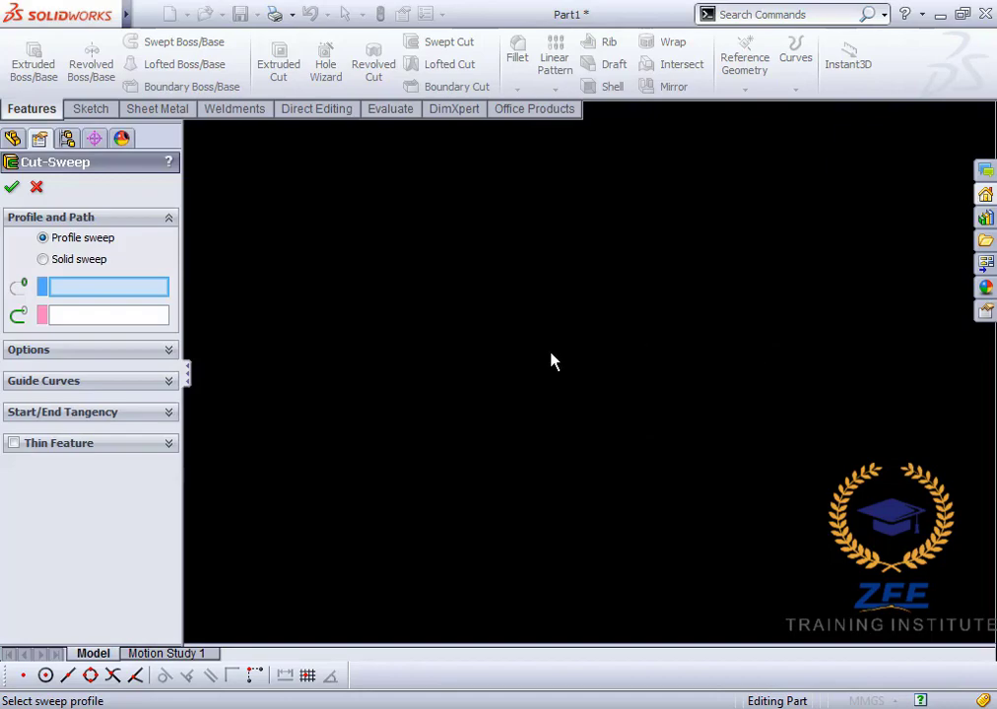
pyautogui.click(472, 220)
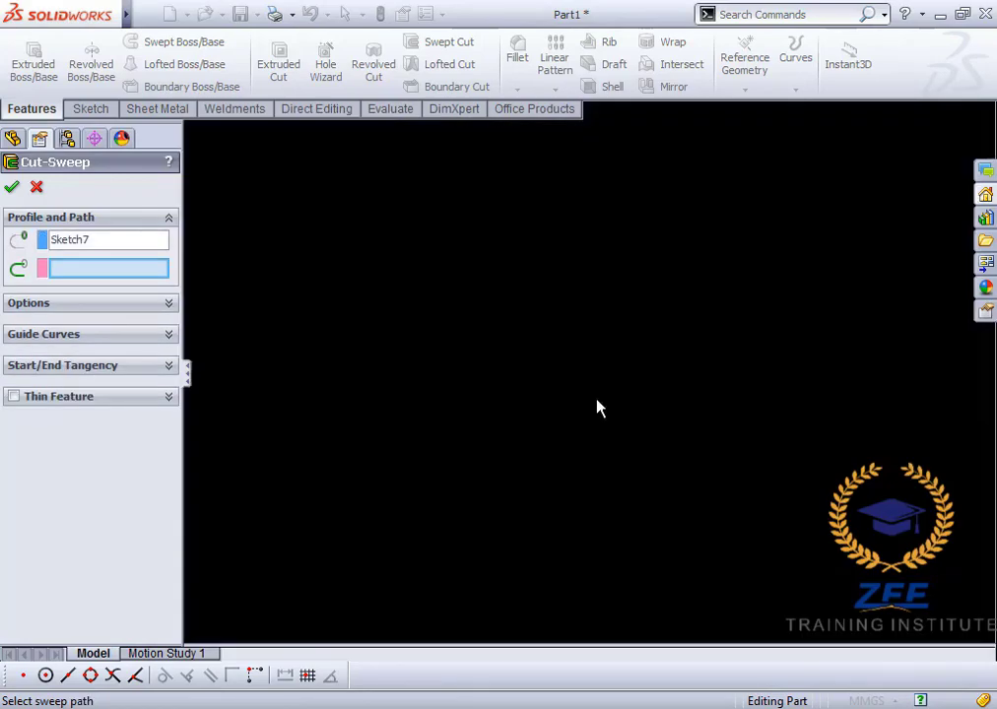
pyautogui.scroll(-7, 532, 410)
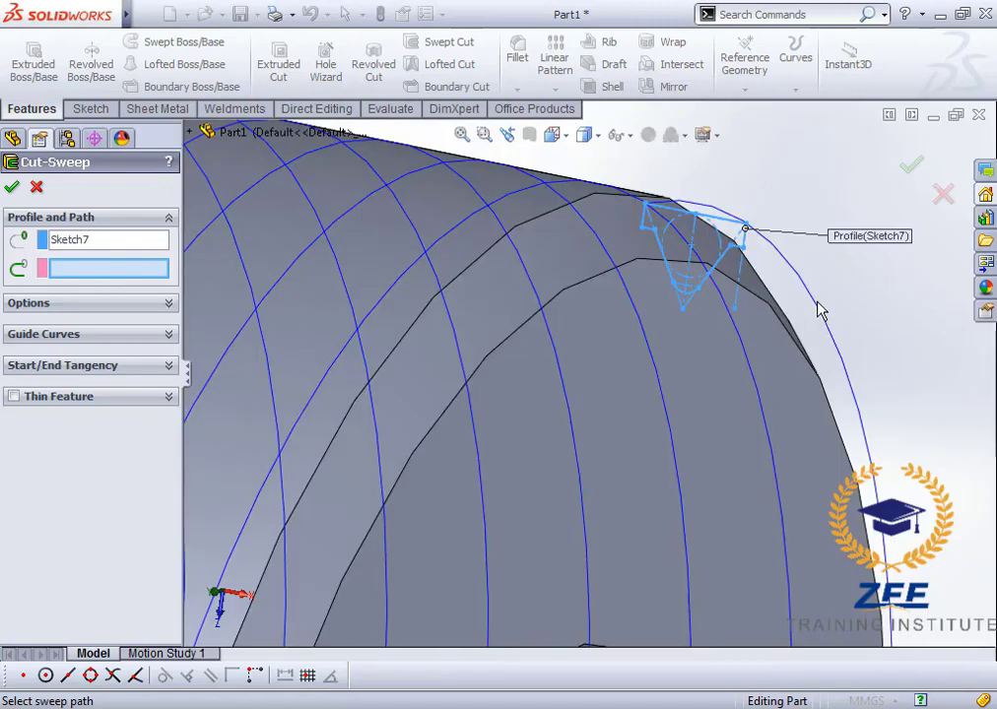
pyautogui.click(821, 310)
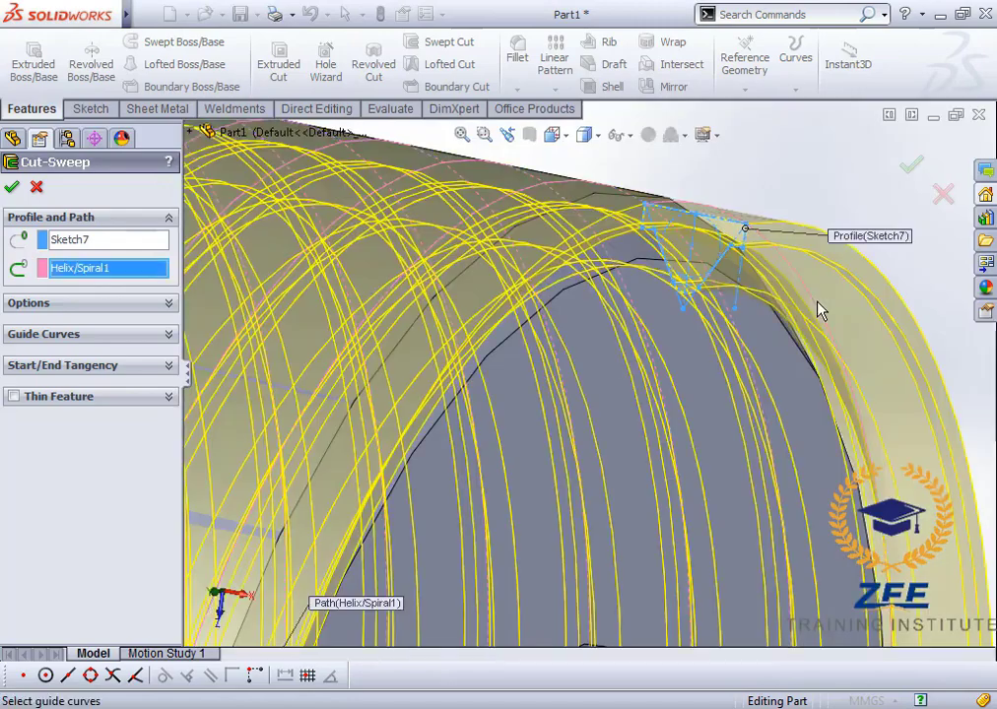
pyautogui.scroll(7, 633, 445)
pyautogui.scroll(3, 577, 400)
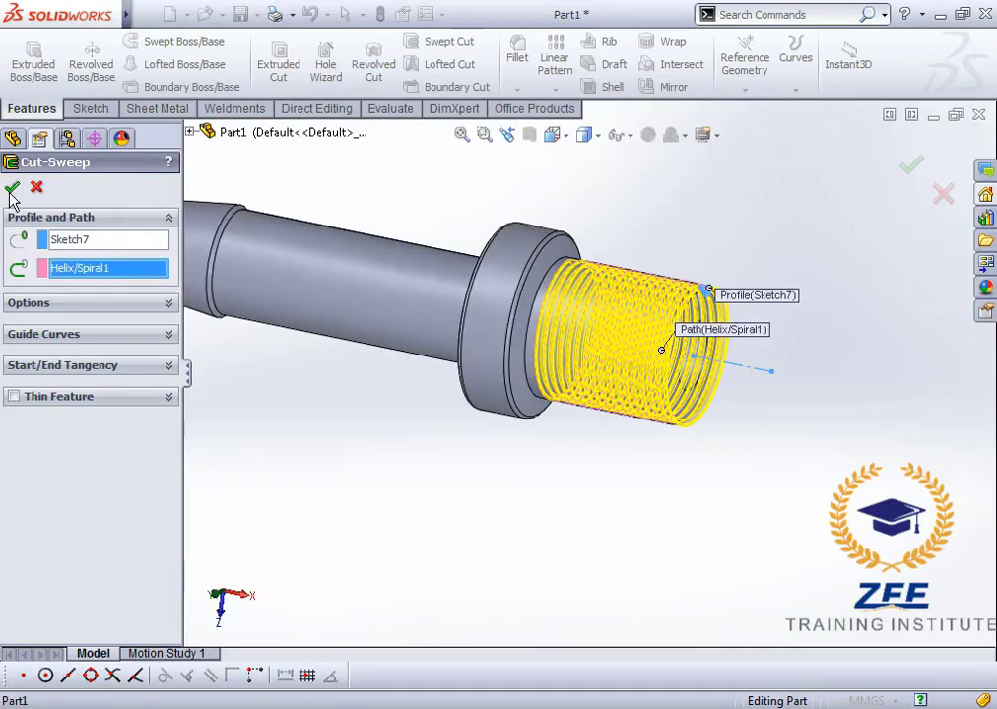
pyautogui.click(12, 188)
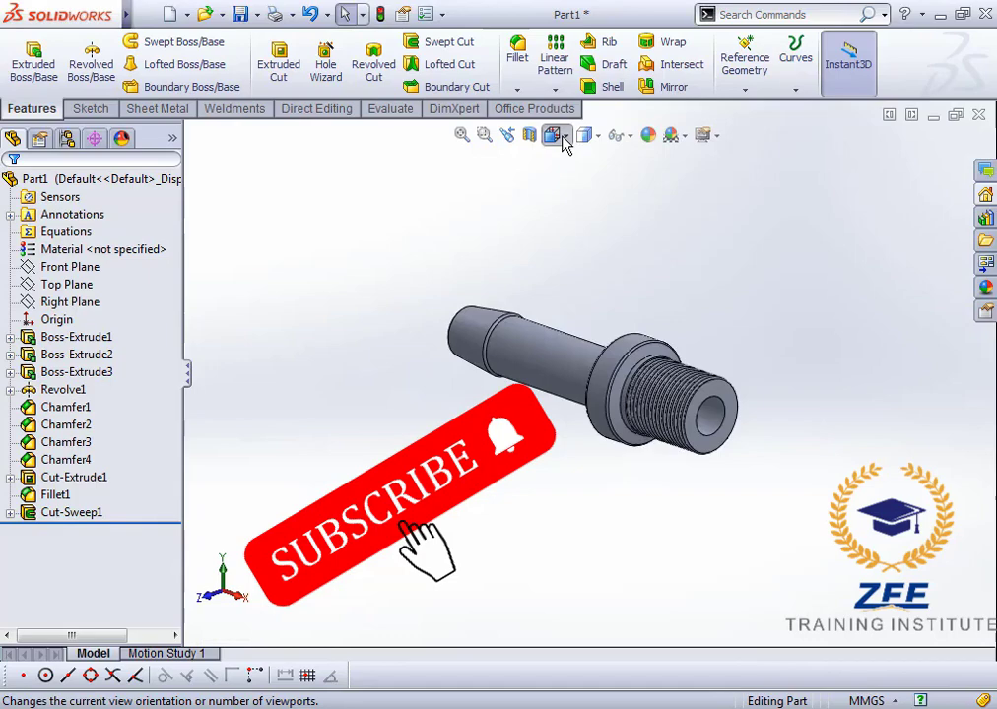
# Display the finished threaded fitting in the isometric view.
pyautogui.click(563, 137)
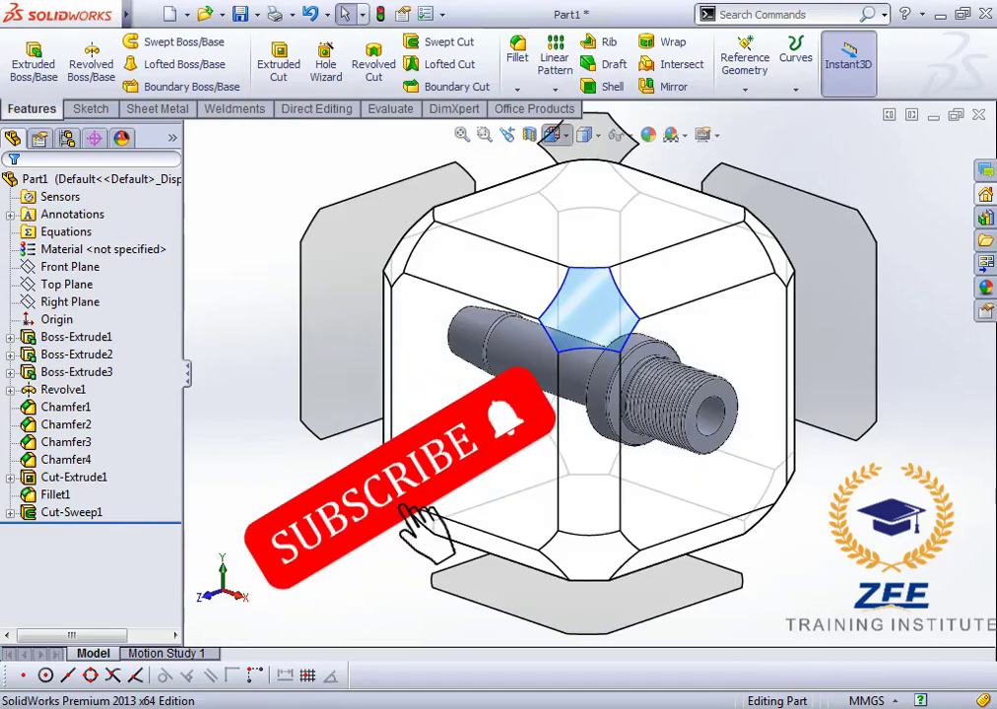
pyautogui.click(652, 180)
pyautogui.click(581, 328)
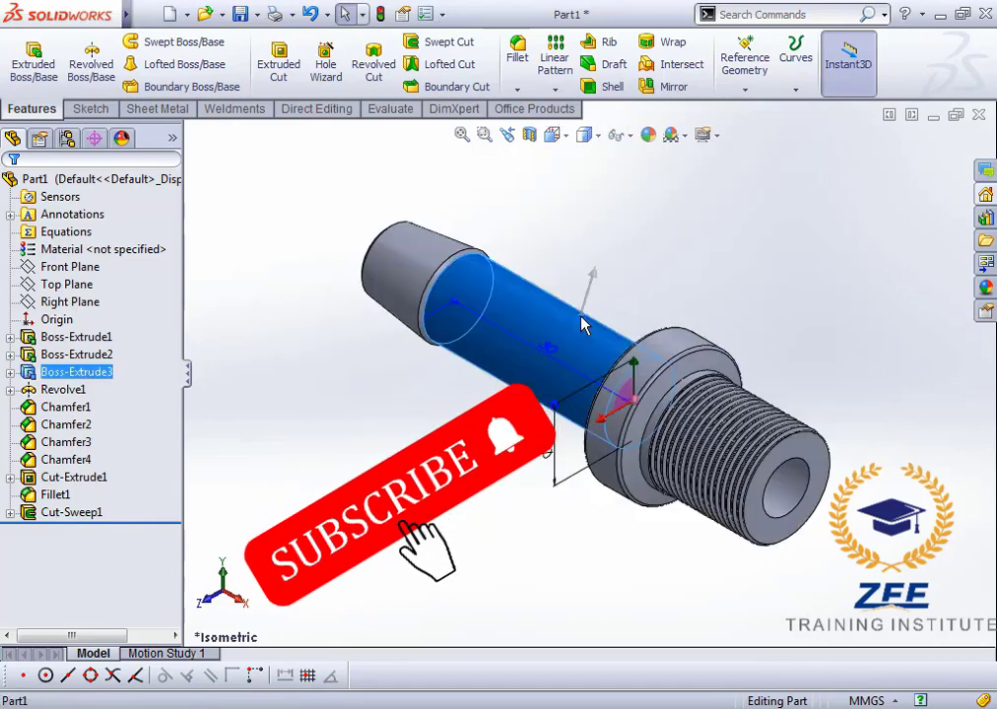